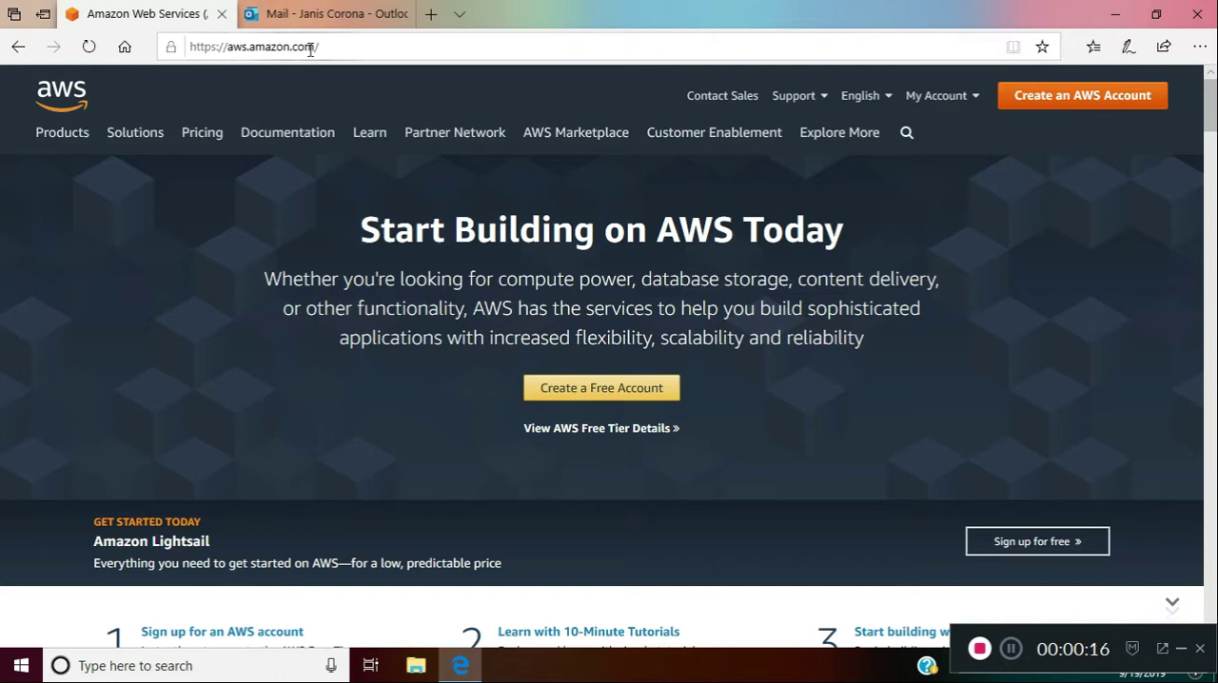
Start creating an AWS account and enter the account's email address in the sign-up form
left_click(1076, 99)
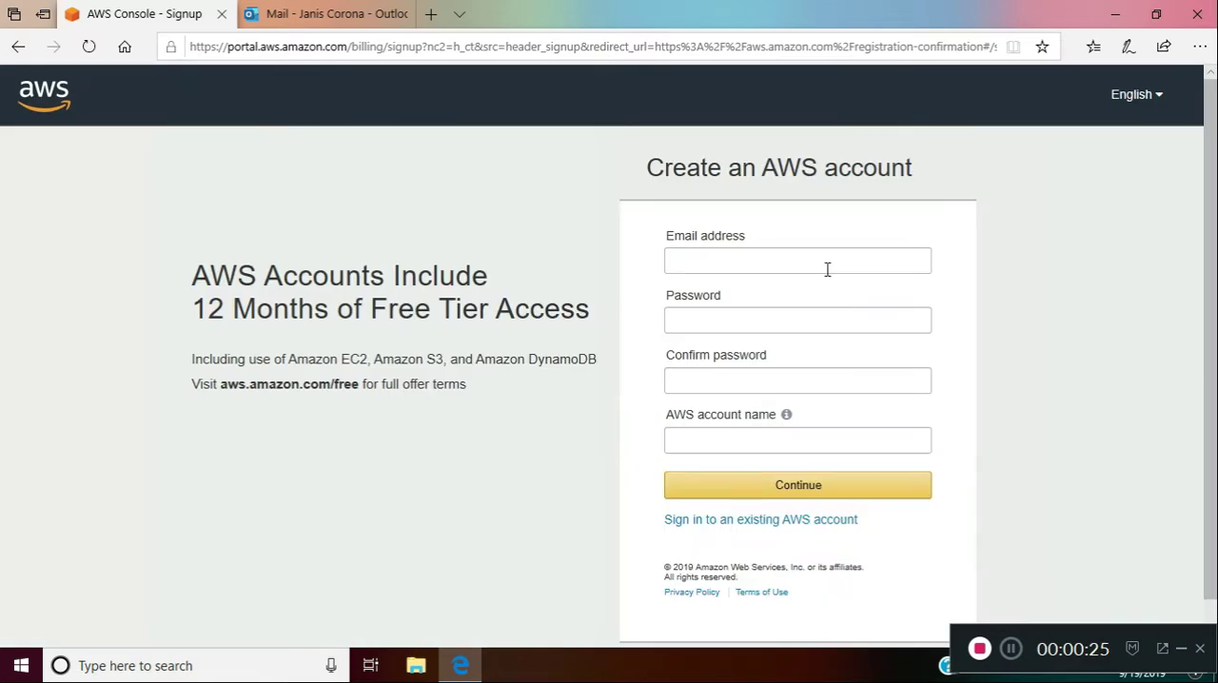
left_click(841, 263)
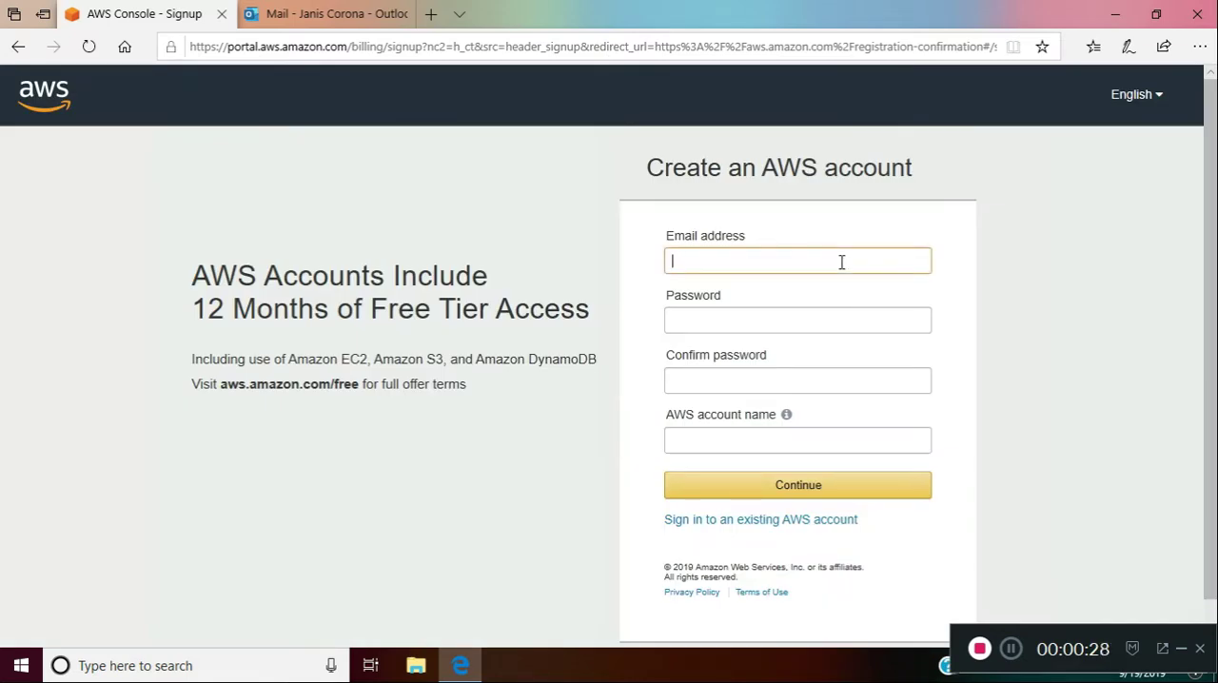
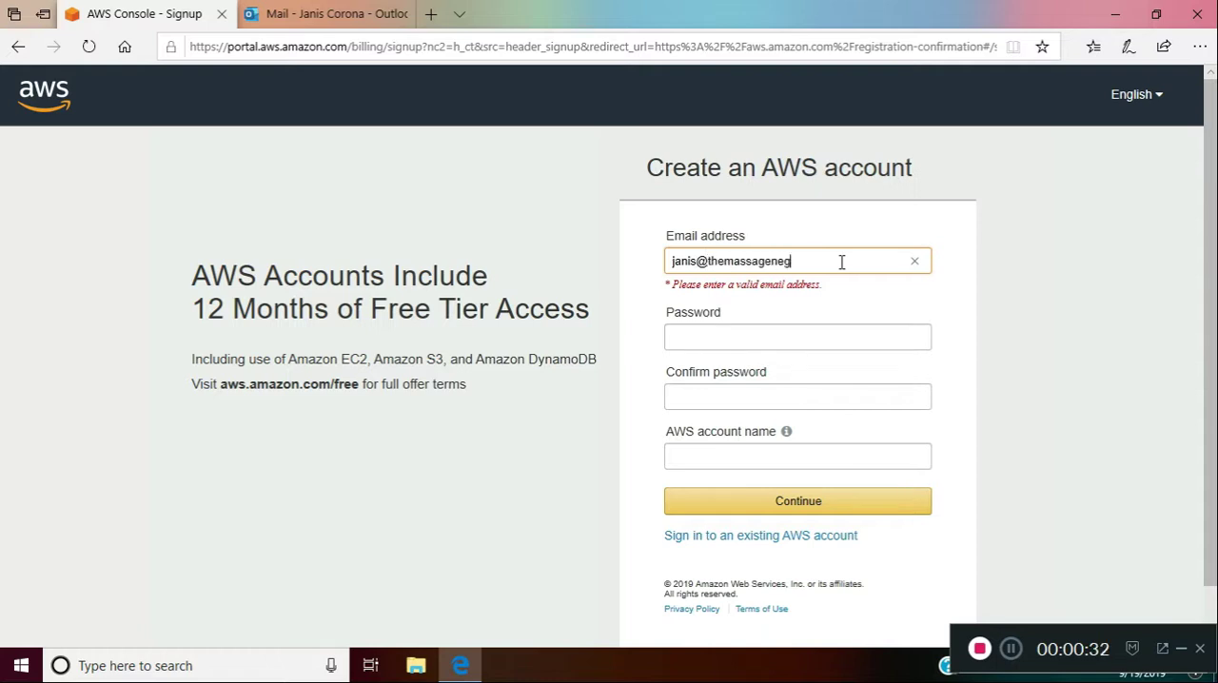
key("Tab")
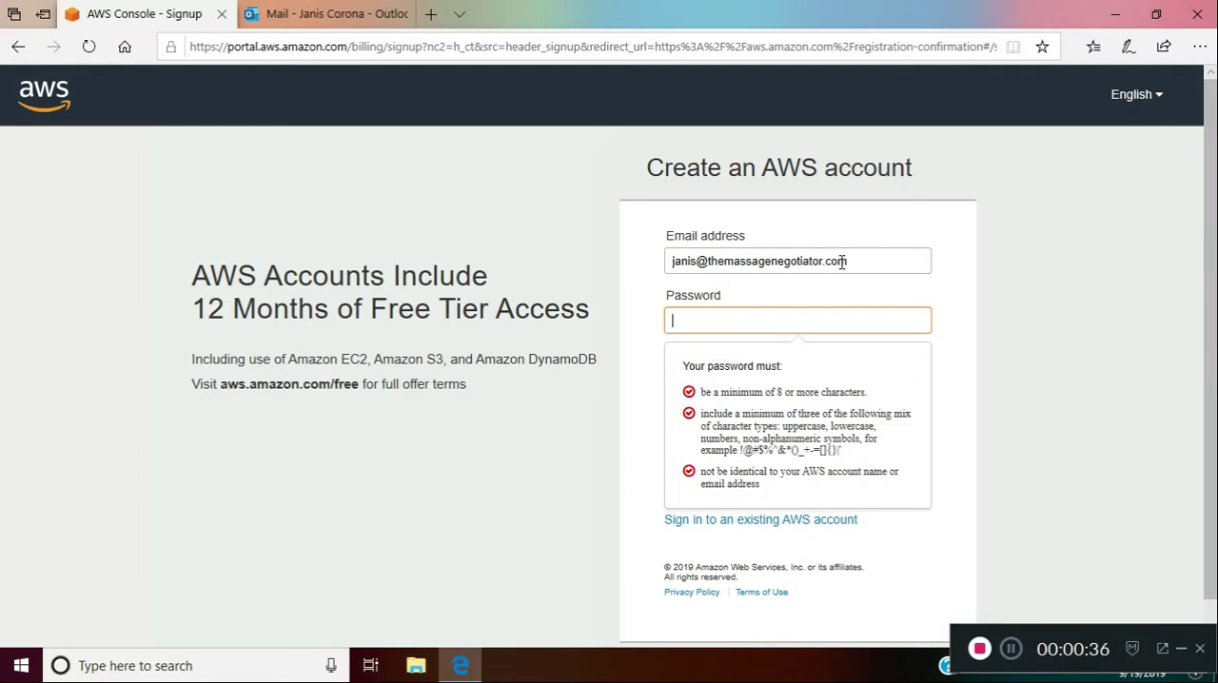
Enter the new account's password and repeat it in the Confirm password field
type("**********")
key("Tab")
type("******")
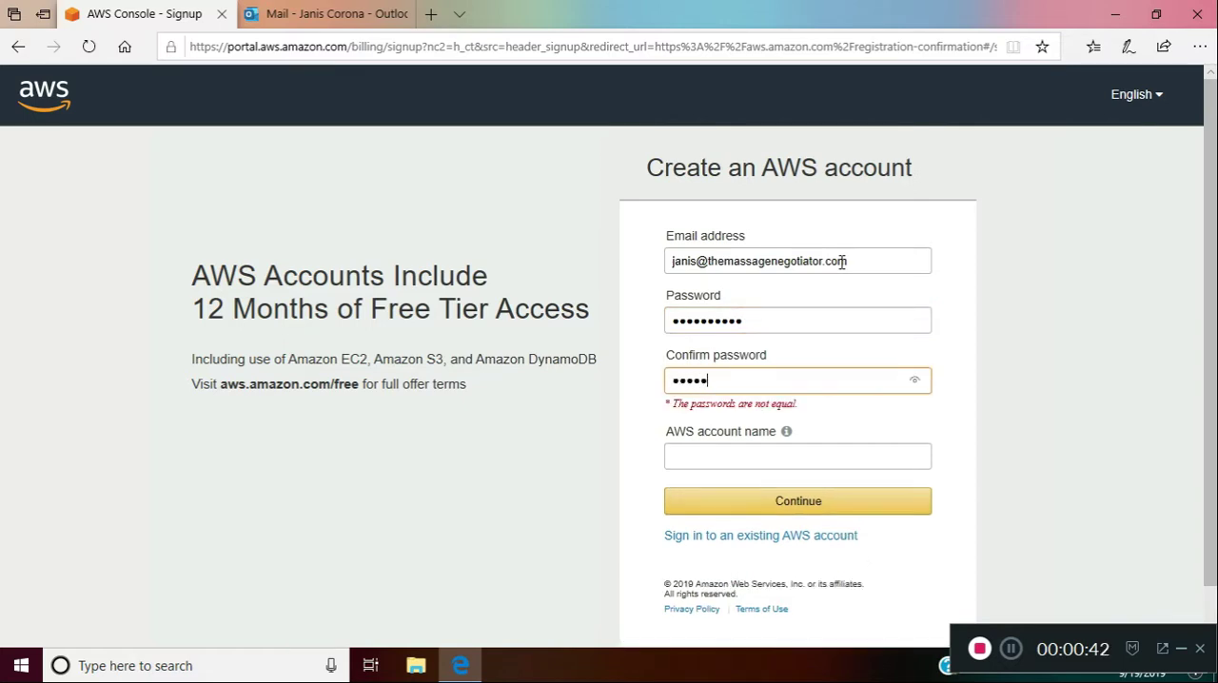
type("****")
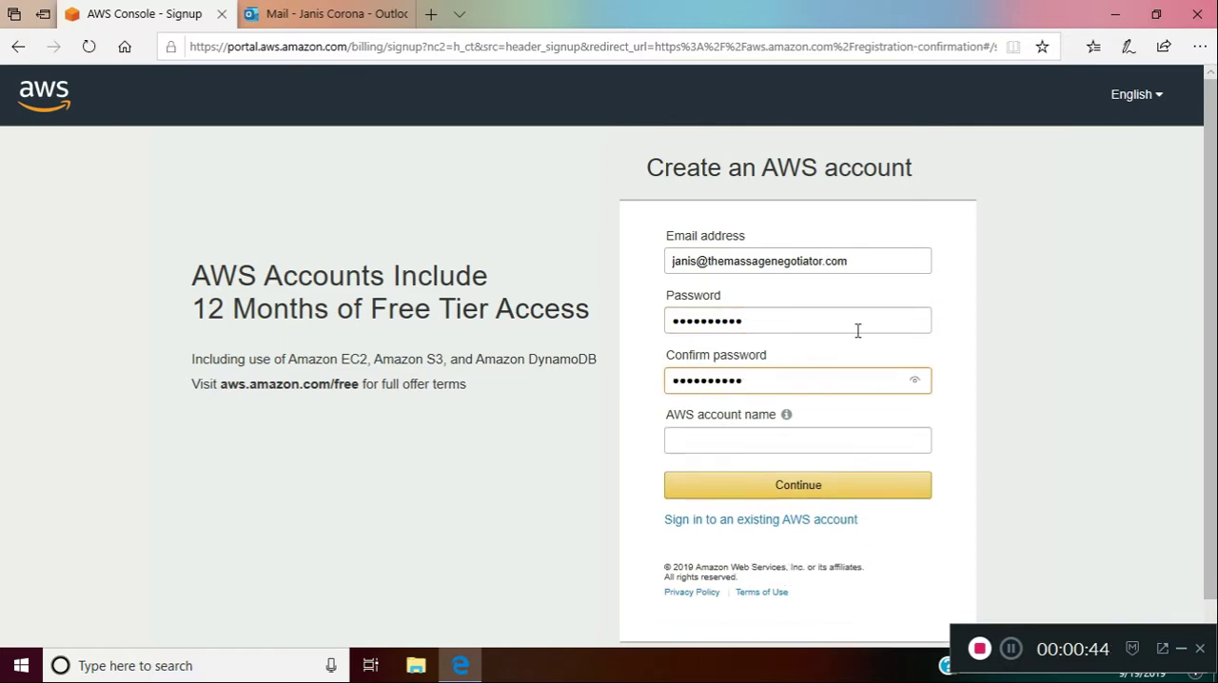
Set the AWS account name to "themassagenegotiator" and continue to the contact information
left_click(798, 452)
type("the")
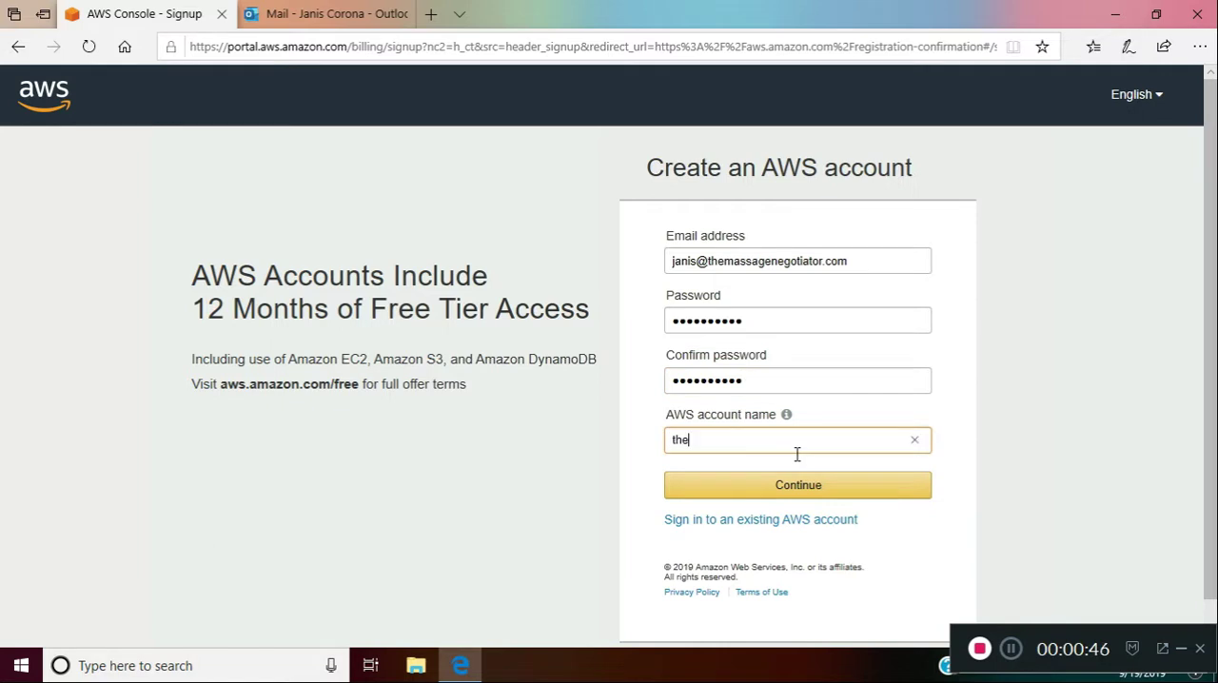
type("massagenegotiator")
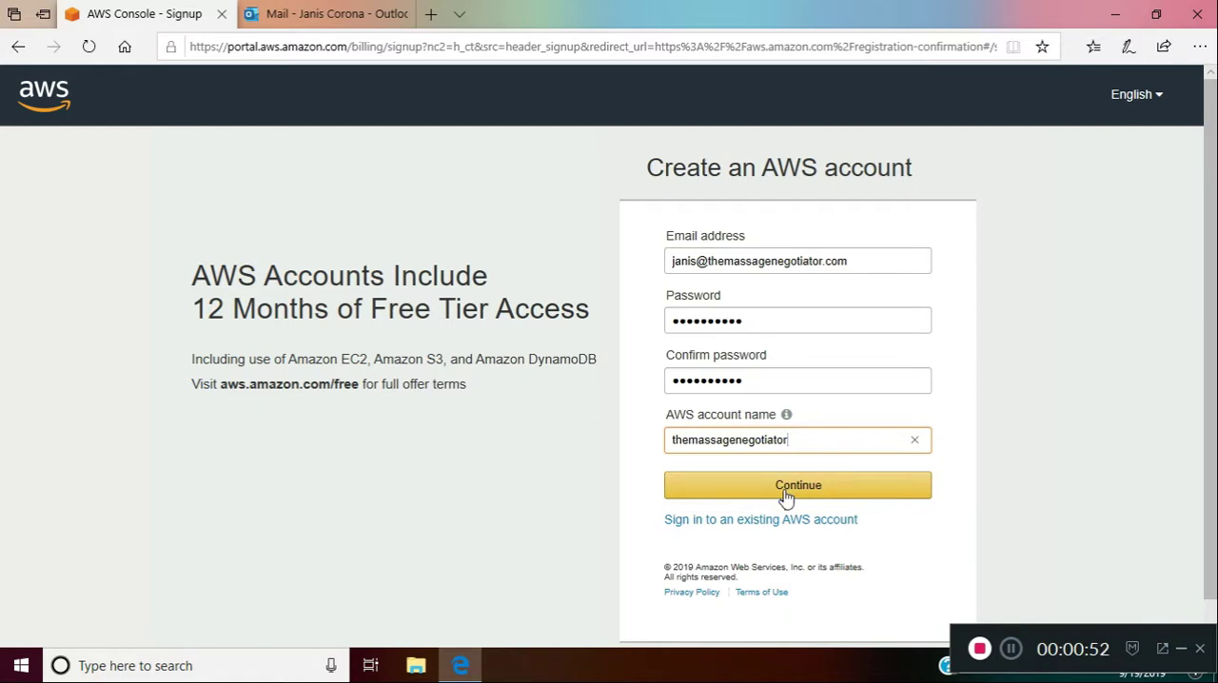
left_click(786, 490)
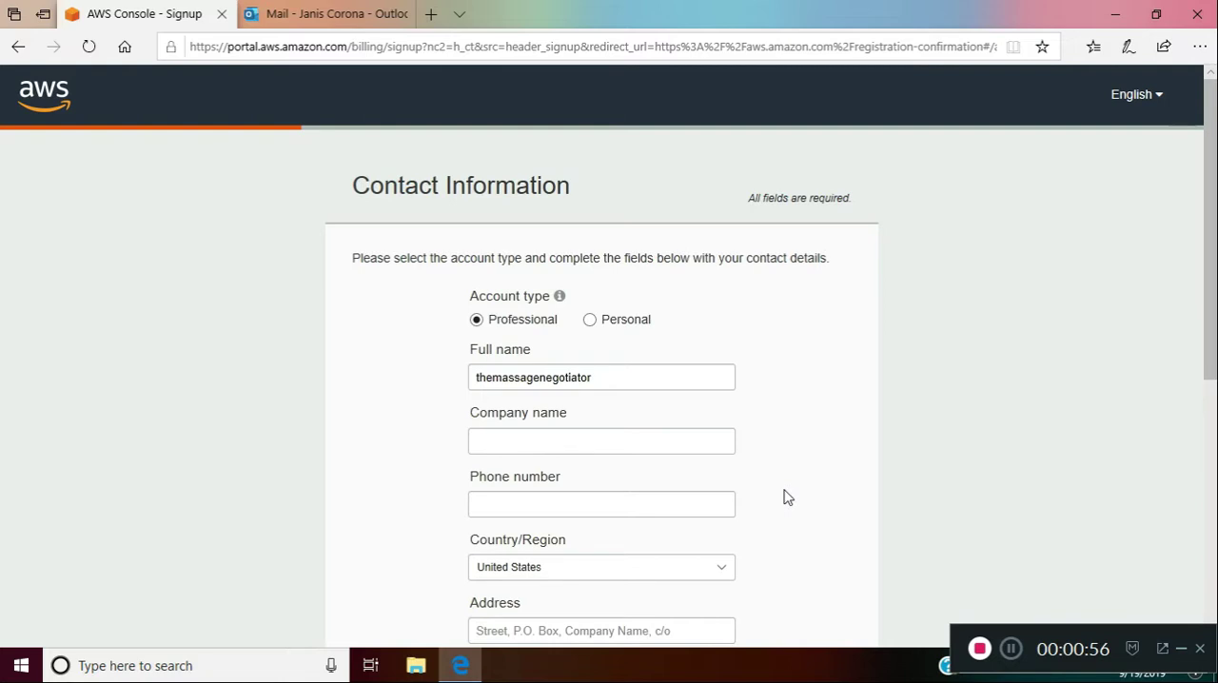
Enter "The Massage Negotiator" as the company name and fill in the contact phone number
left_click(676, 441)
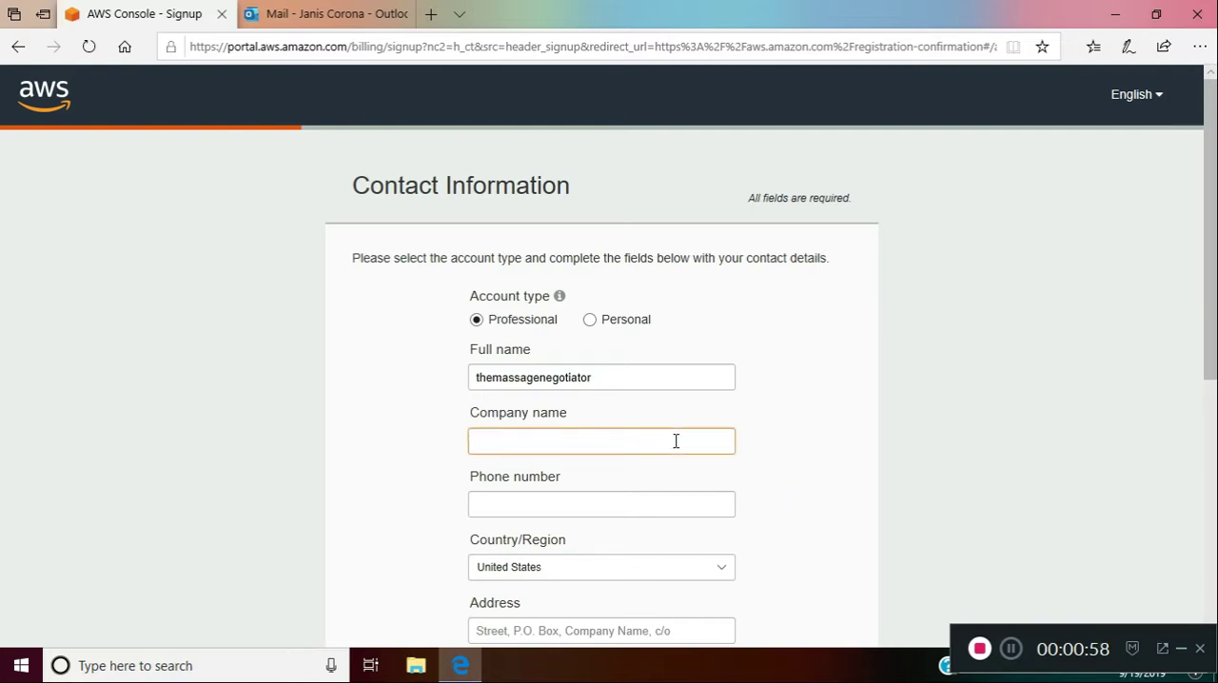
type("The Massage ")
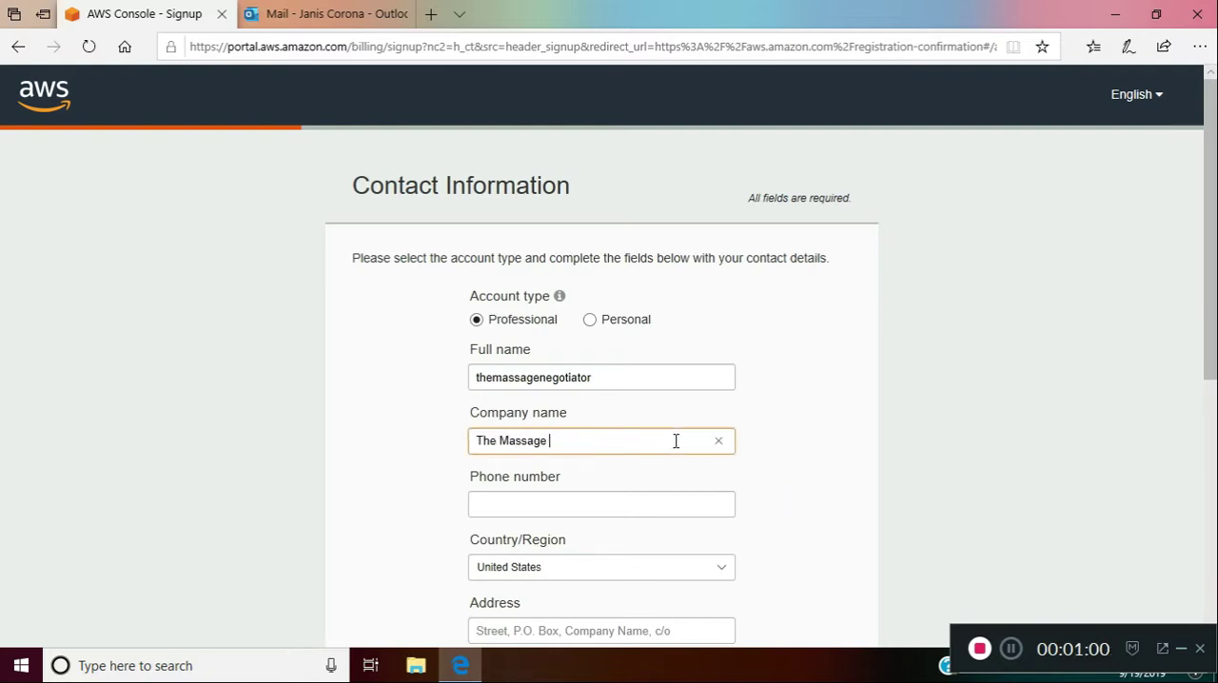
type("Negotiator")
key("Tab")
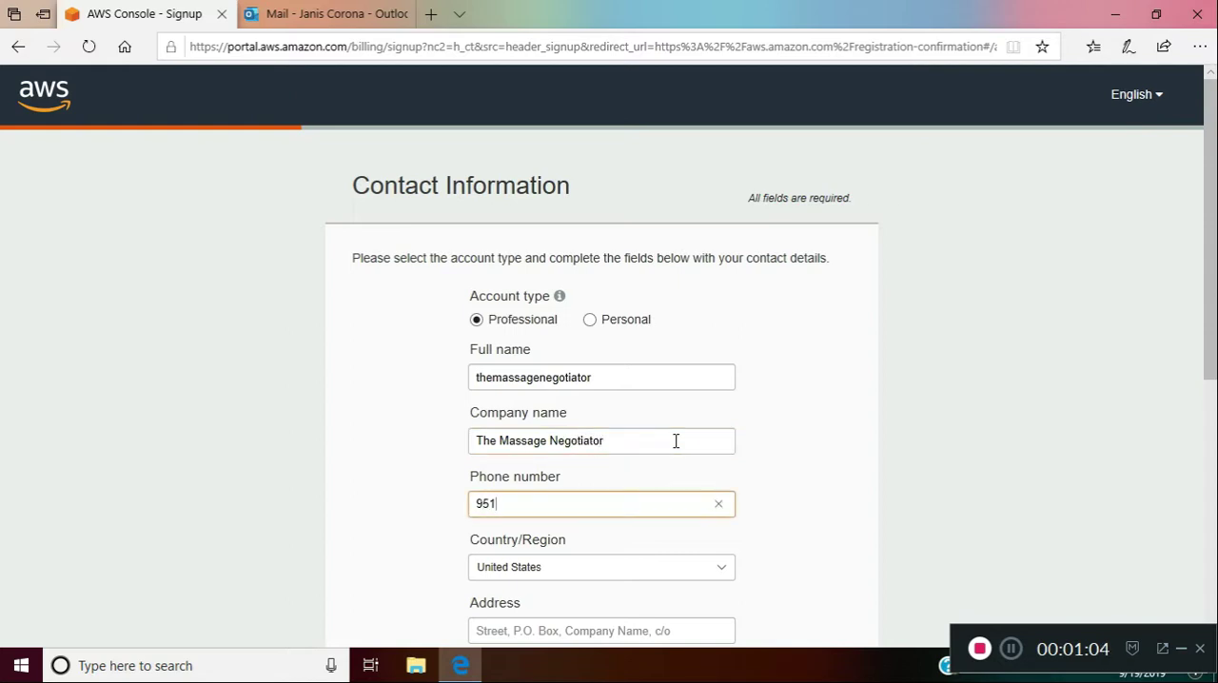
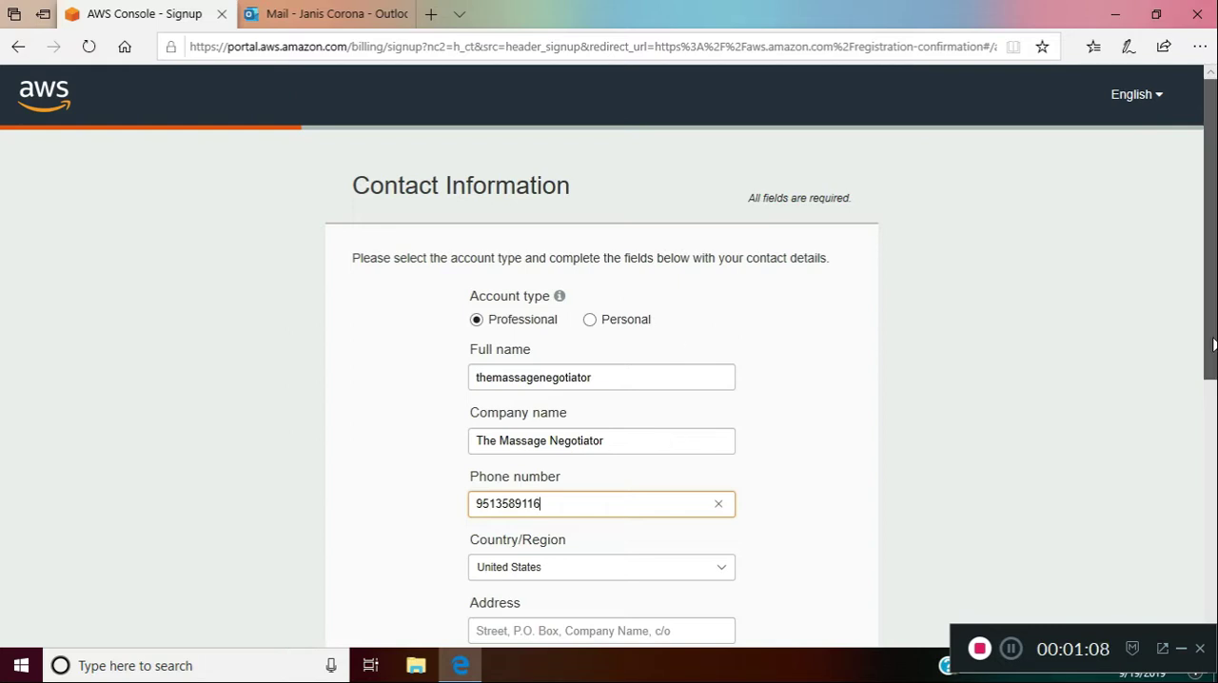
Fill in the street address with its unit number on the first address line of the contact information
left_click_drag(1213, 345, 1214, 535)
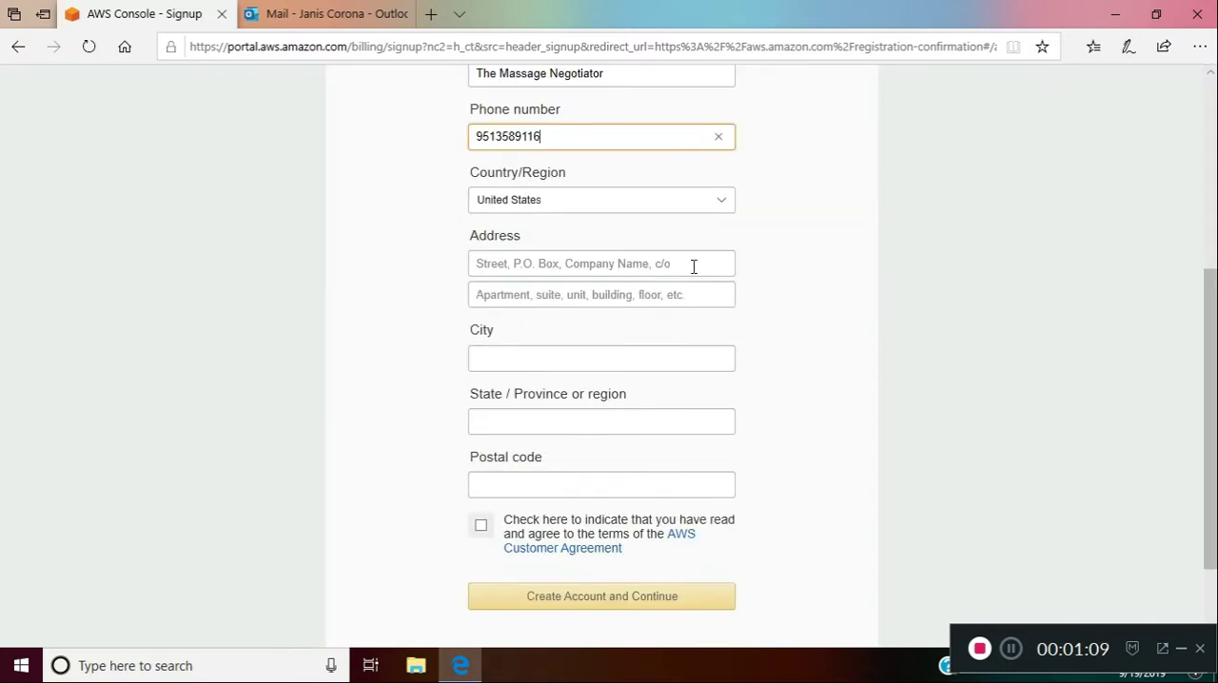
left_click(694, 266)
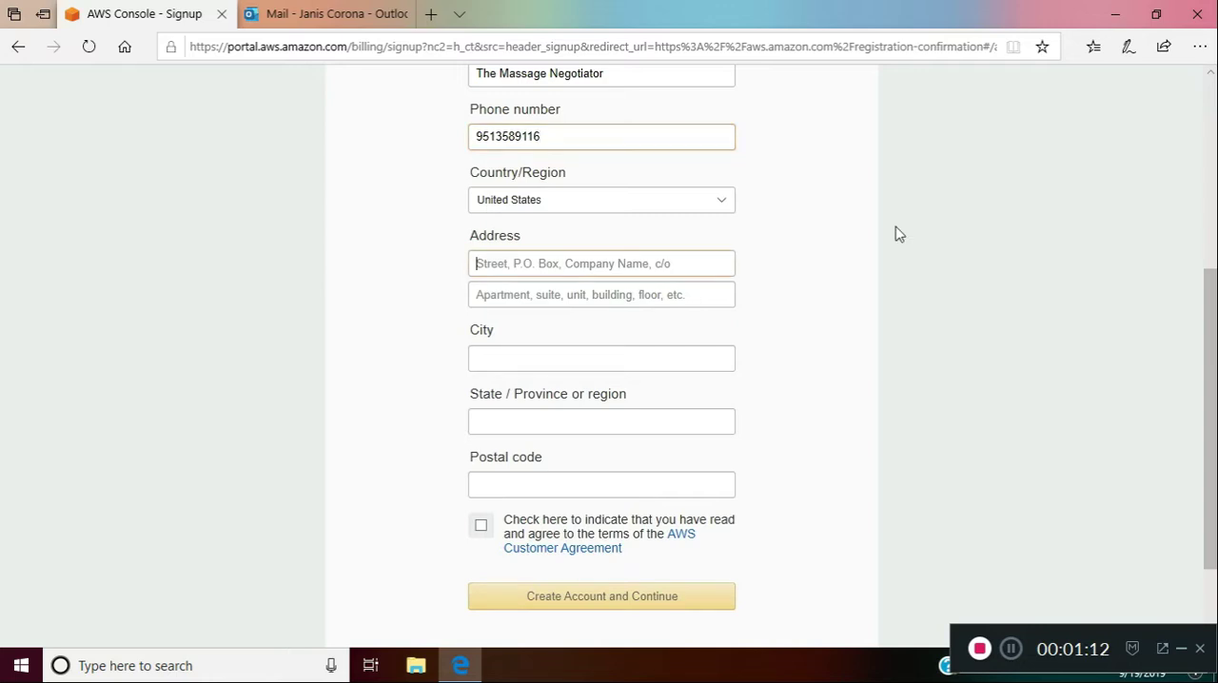
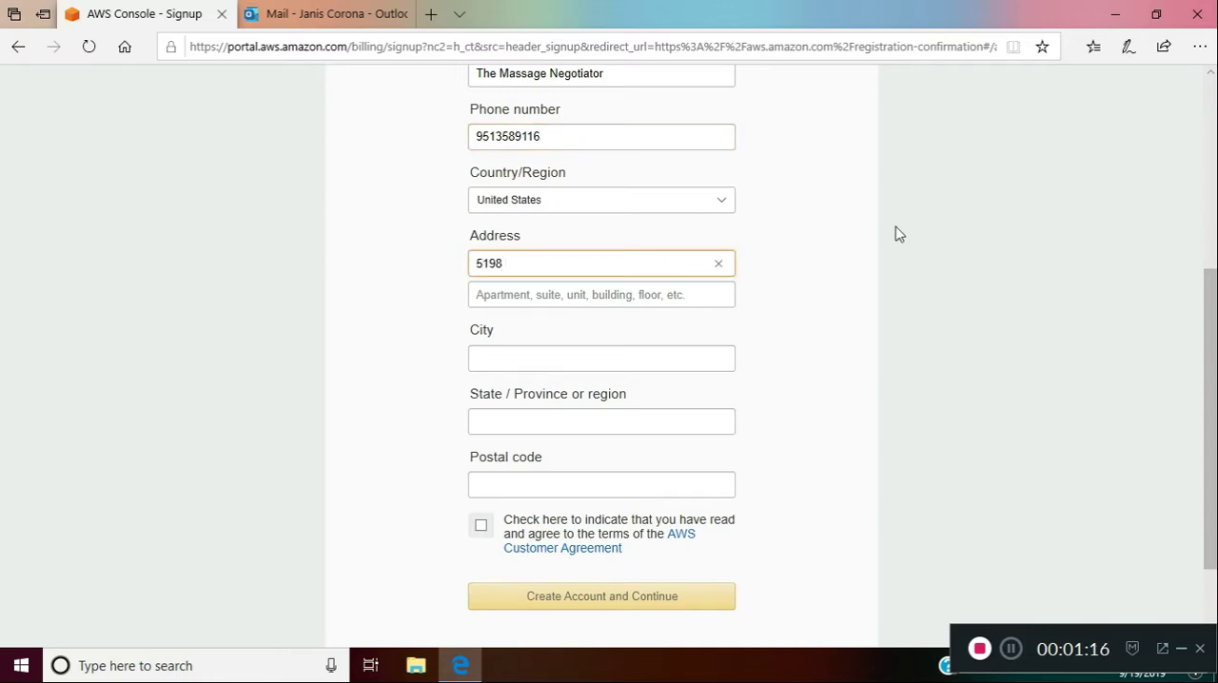
key("Tab")
key("Tab")
Complete the contact address with the city, state and postal code
type("C")
key("BackSpace")
type("Riverside")
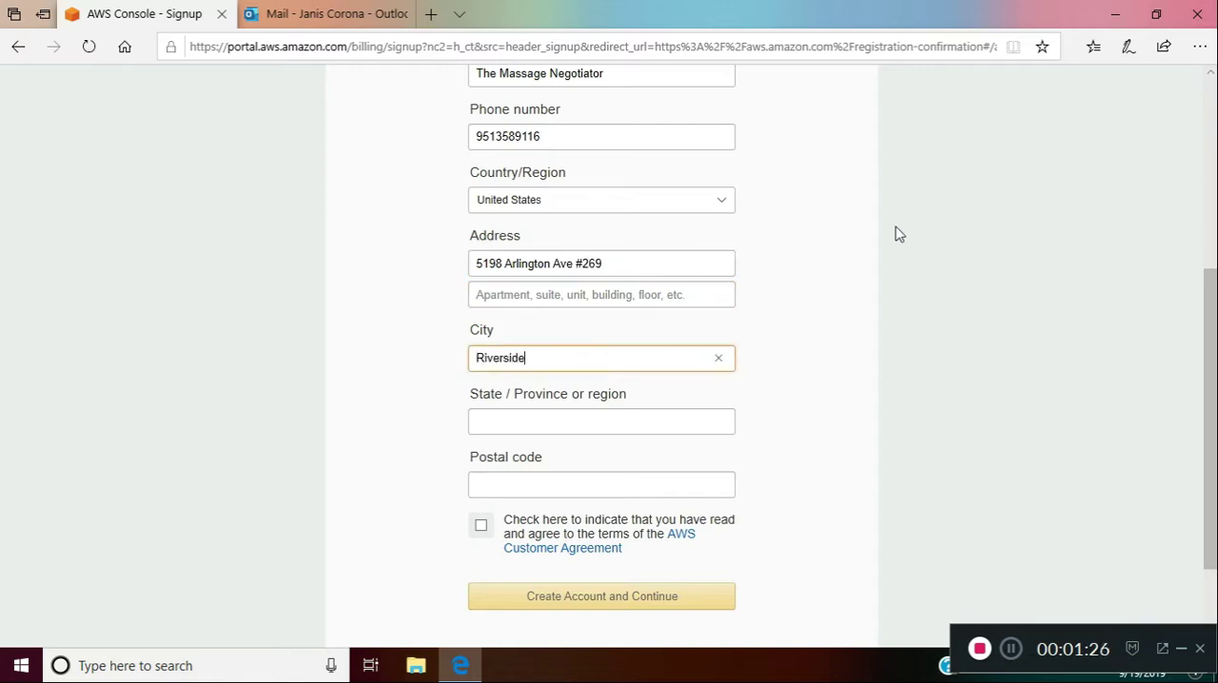
type("CA")
key("Tab")
type("925")
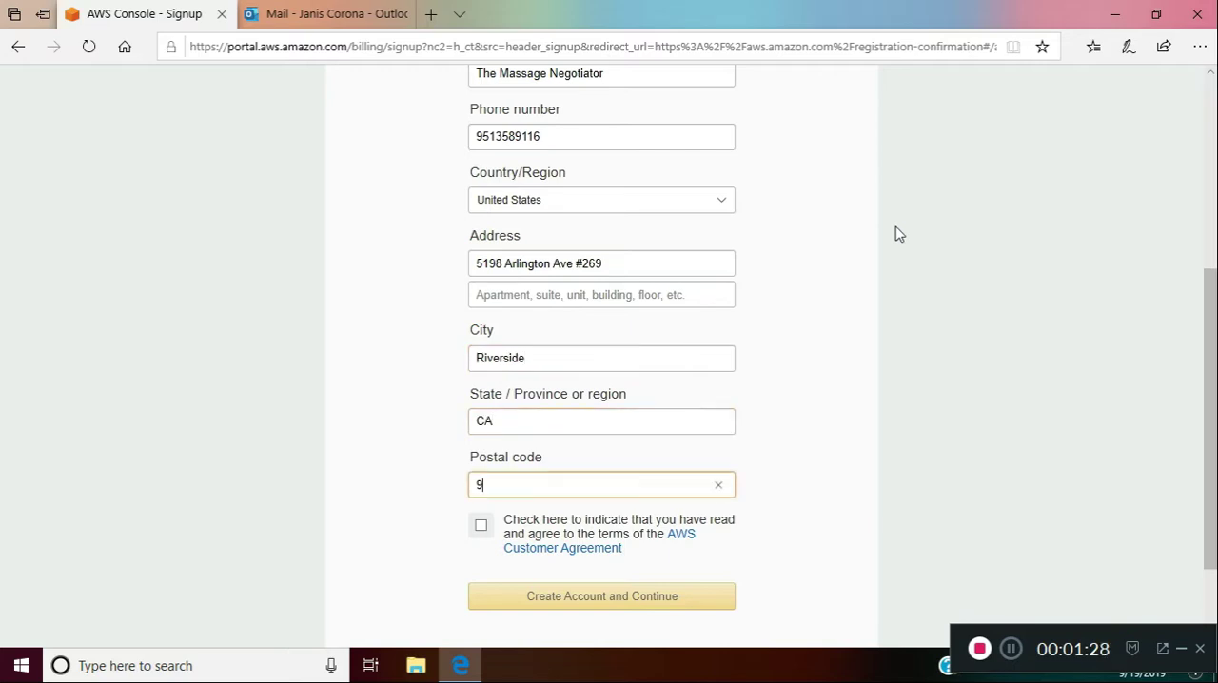
type("04")
Open the AWS Customer Agreement and read through its fees, suspension and termination terms down to the definitions
left_click(617, 552)
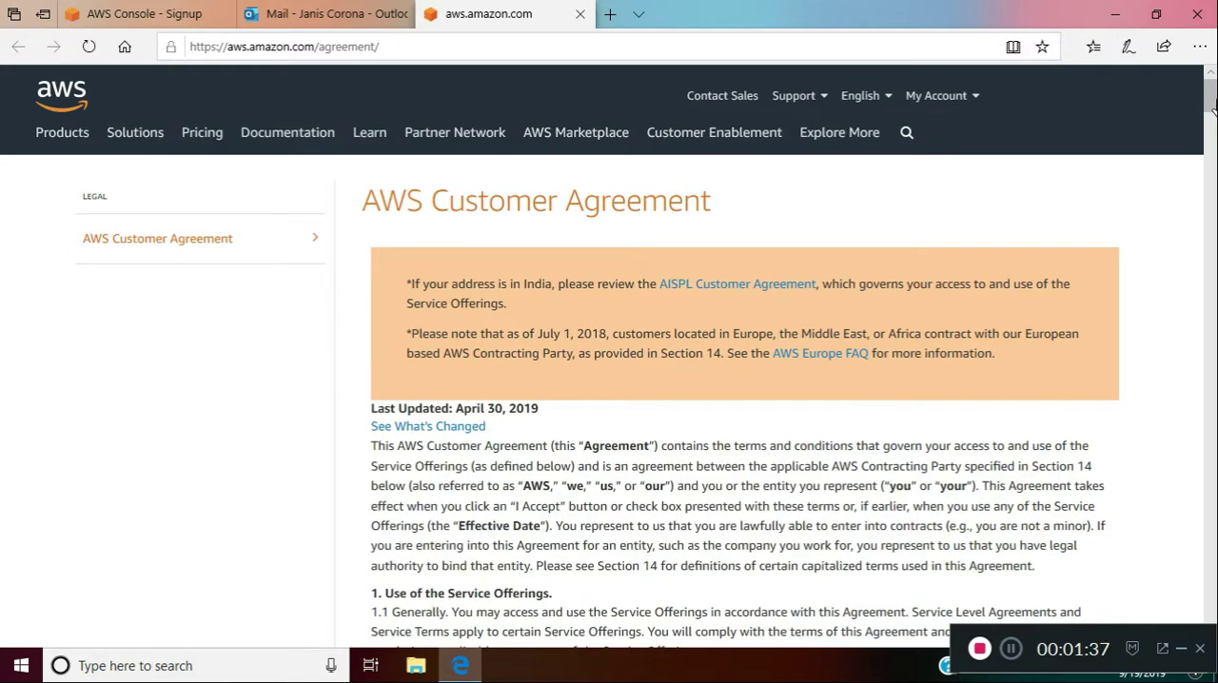
scroll(1213, 133, "down", 5)
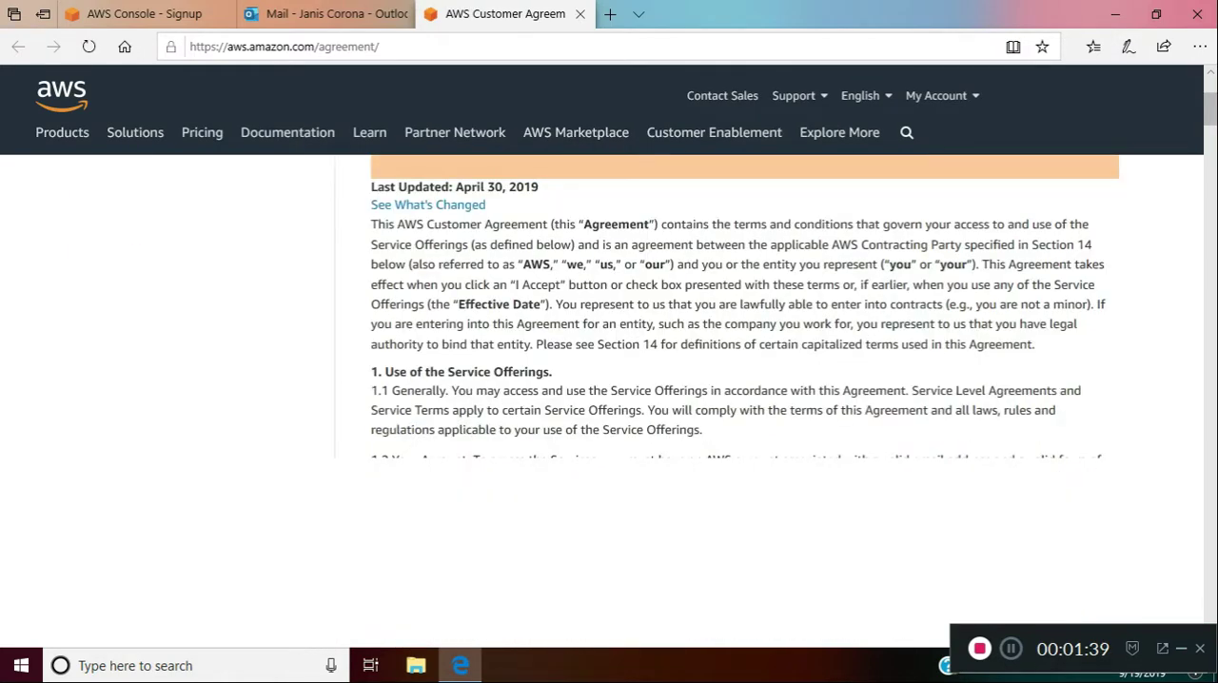
left_click_drag(1213, 133, 1207, 188)
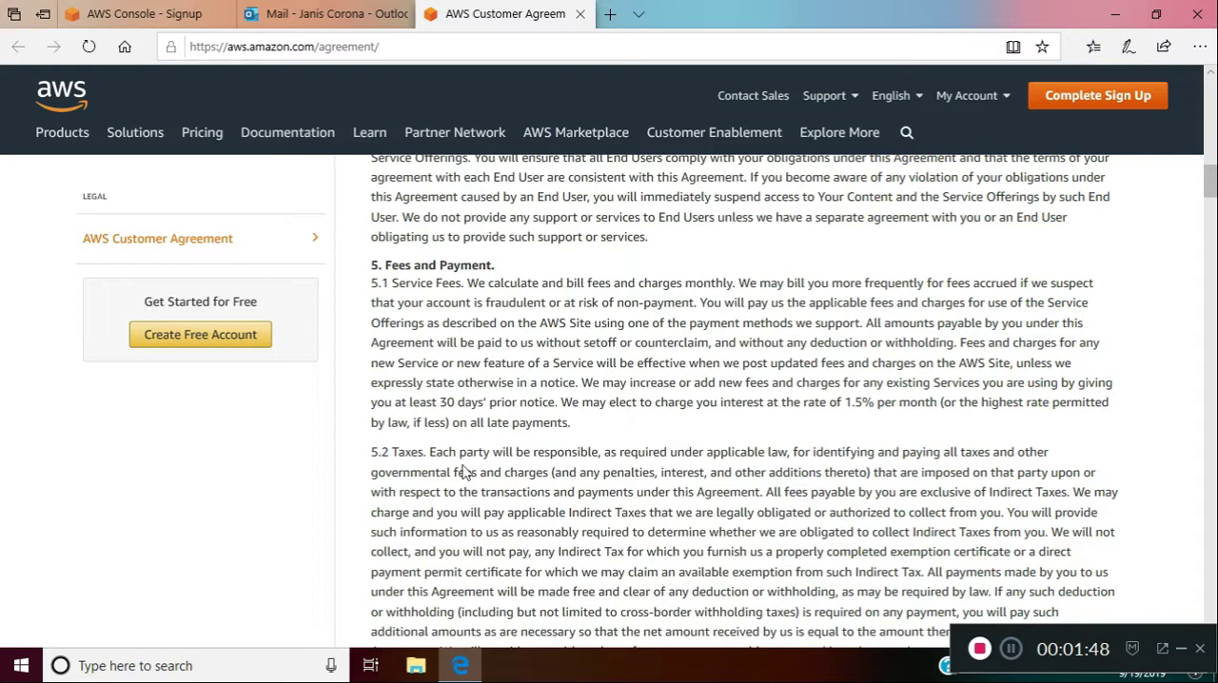
left_click_drag(1209, 181, 1212, 220)
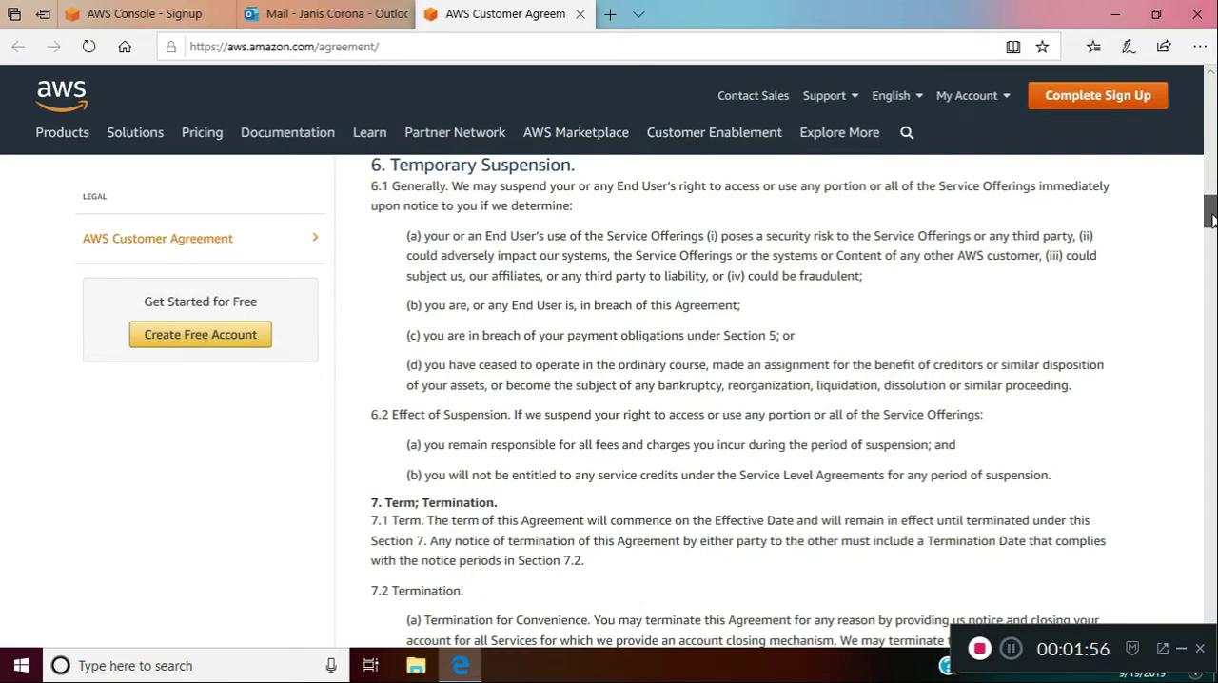
left_click_drag(1213, 221, 1215, 609)
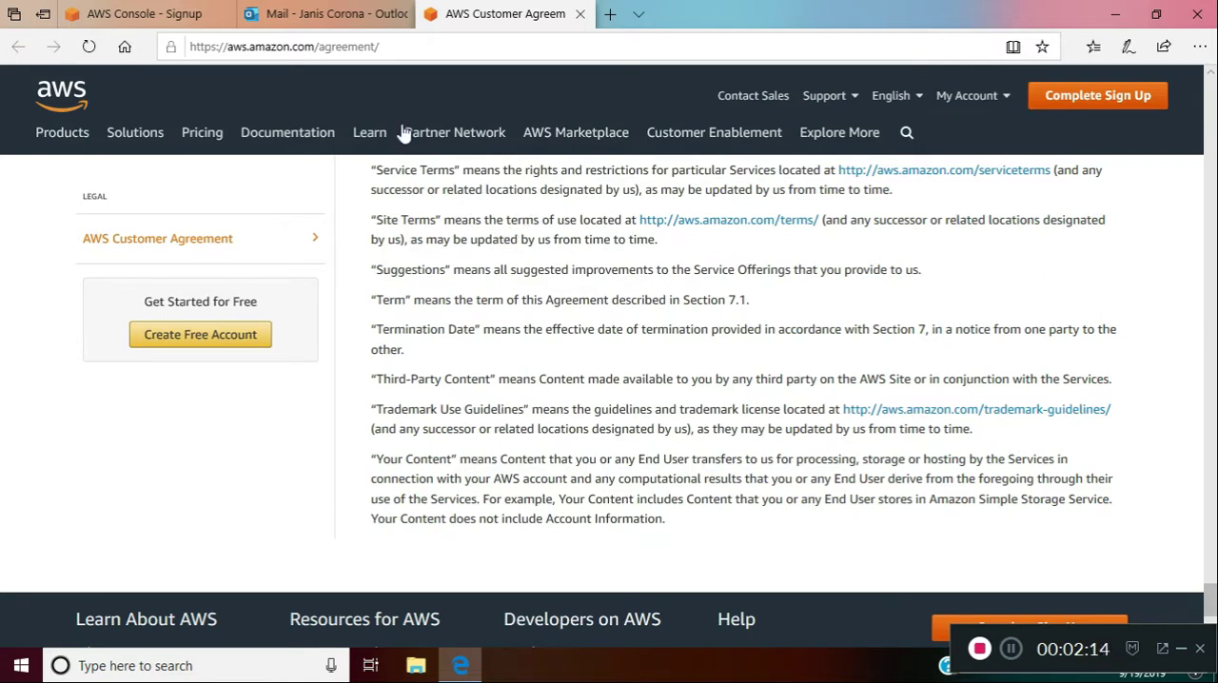
Return to the sign-up form, accept the AWS Customer Agreement and create the account to reach the payment information
left_click(163, 14)
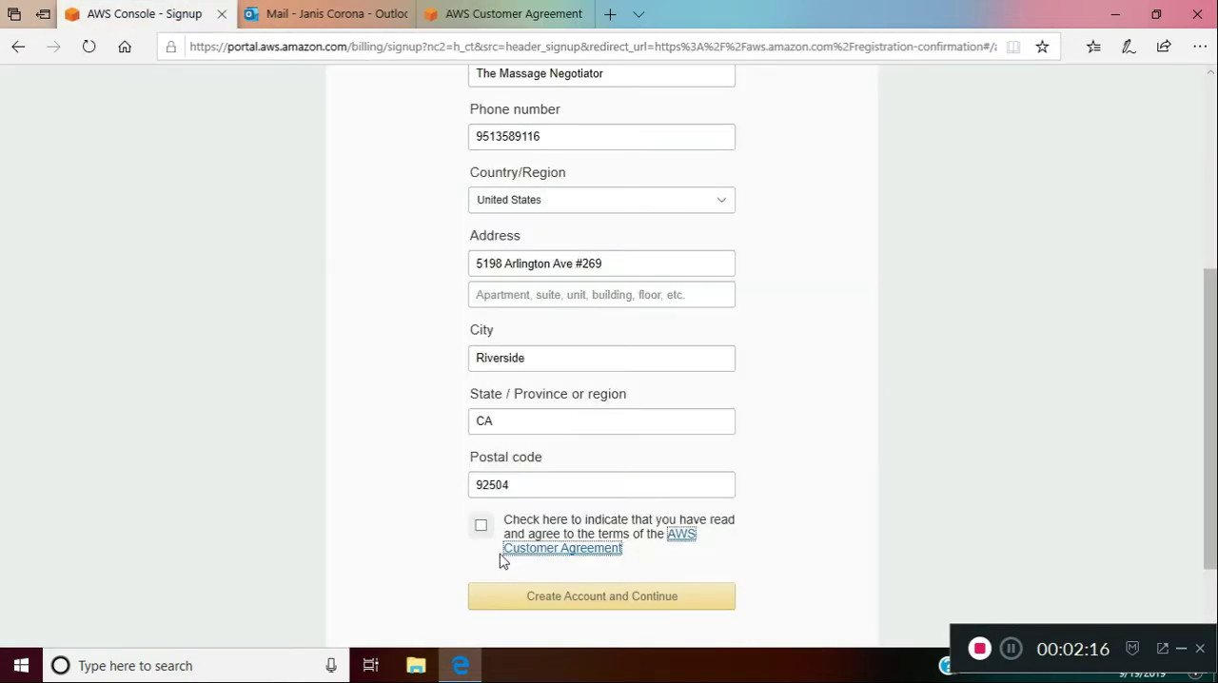
left_click(479, 528)
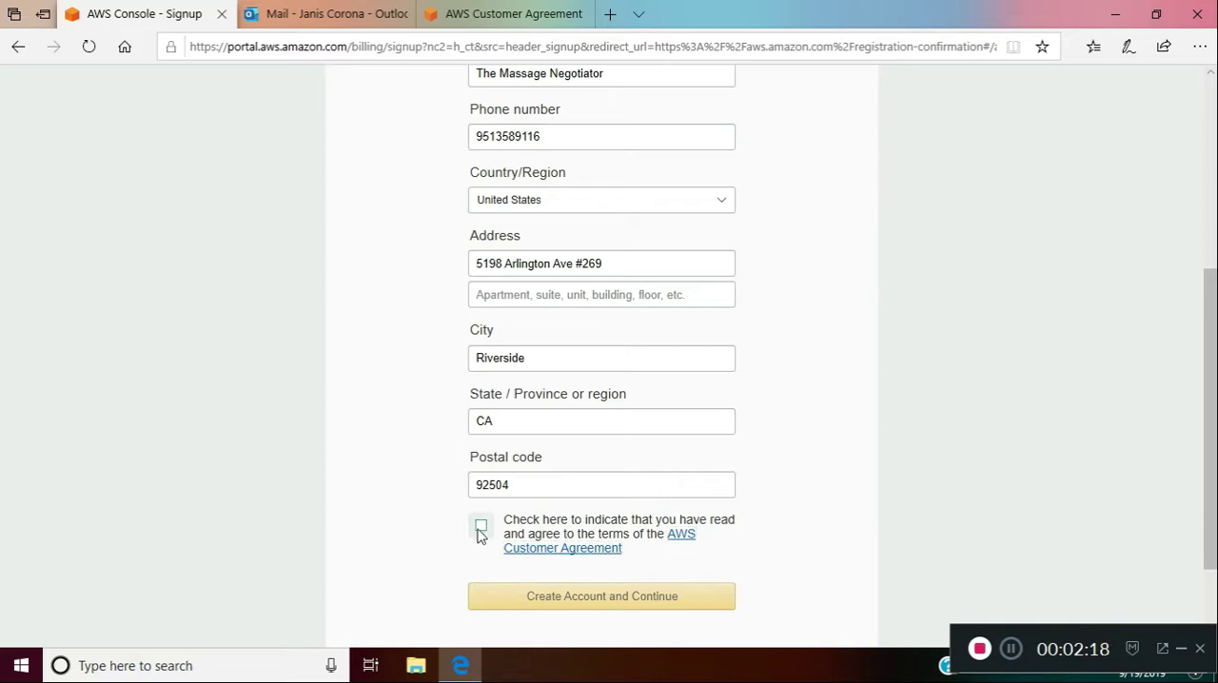
left_click(600, 601)
left_click(566, 444)
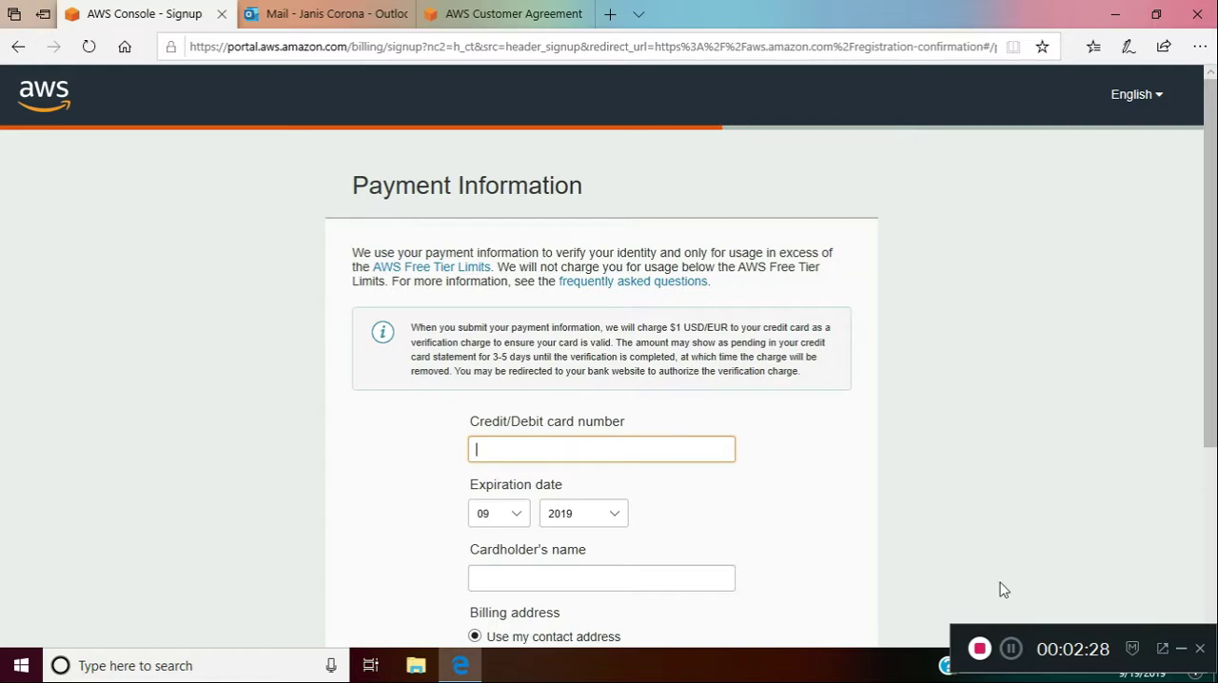
left_click(1011, 653)
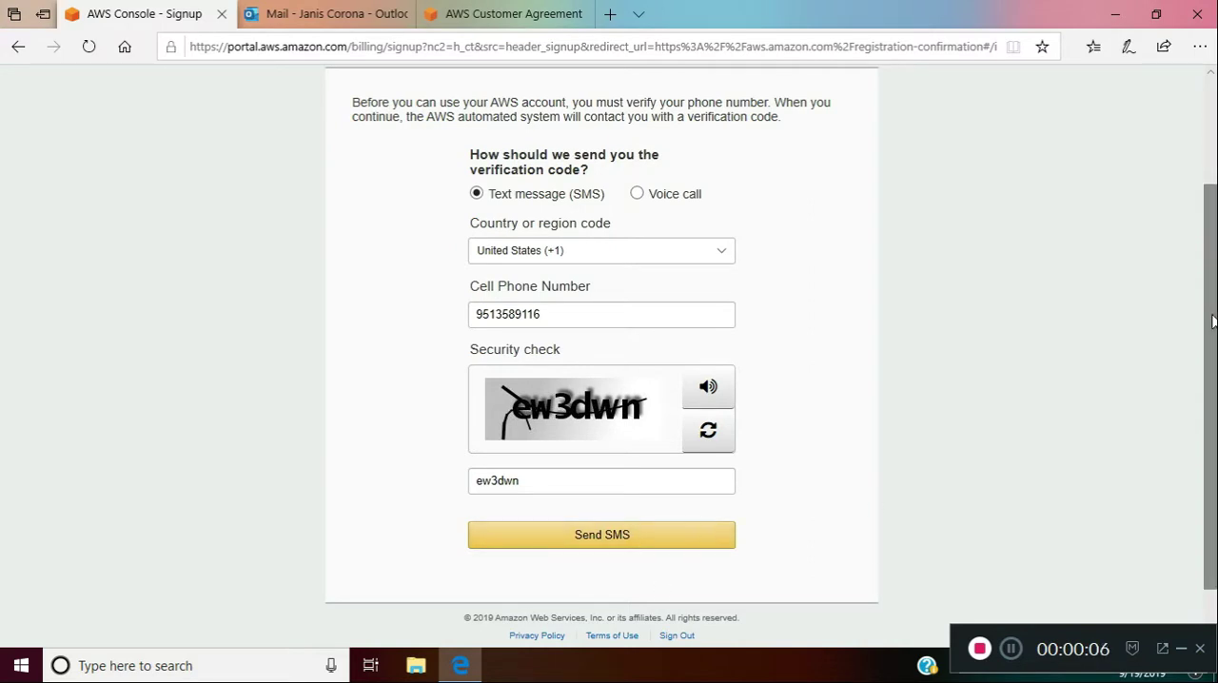
Request the phone verification code by text message, re-entering the characters of the new security check image
left_click_drag(1215, 321, 1215, 367)
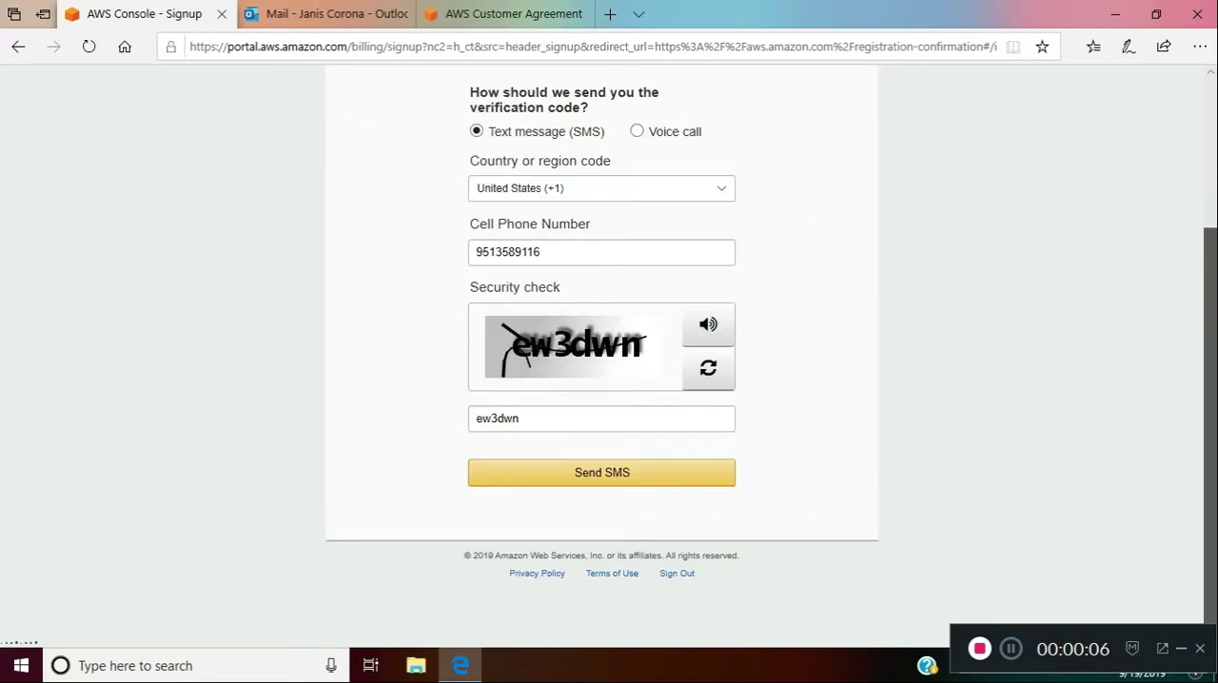
left_click(642, 481)
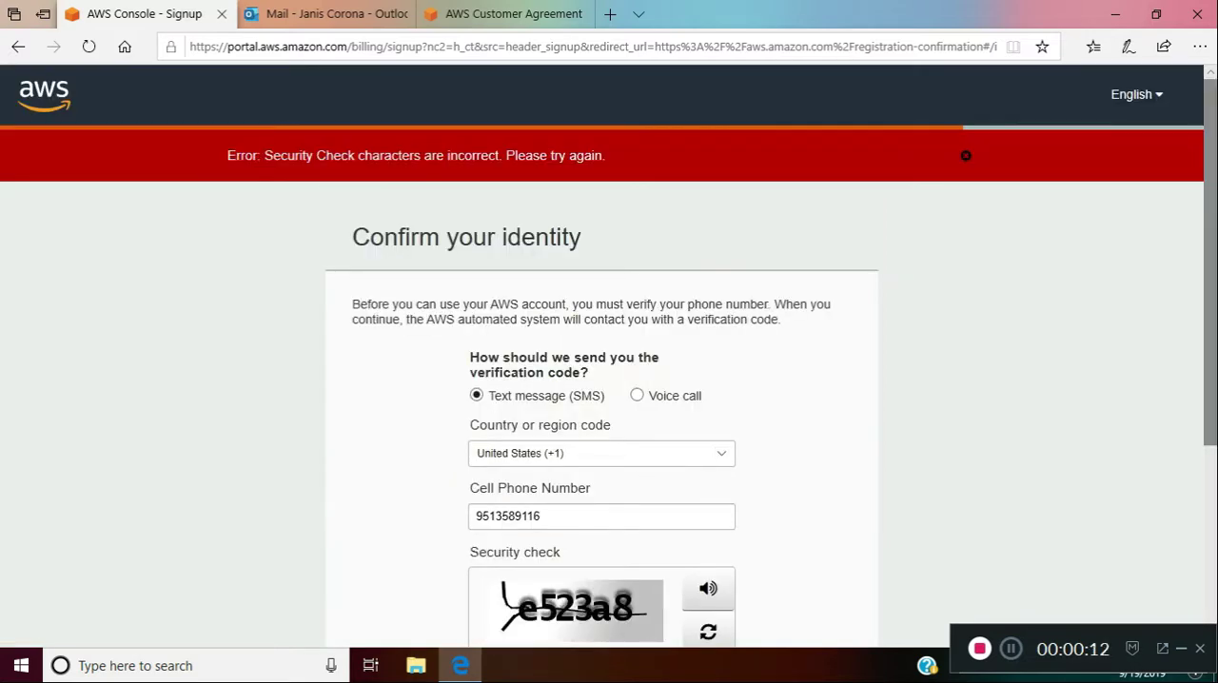
scroll(606, 382, "down", 3)
left_click(615, 383)
type("e523a8")
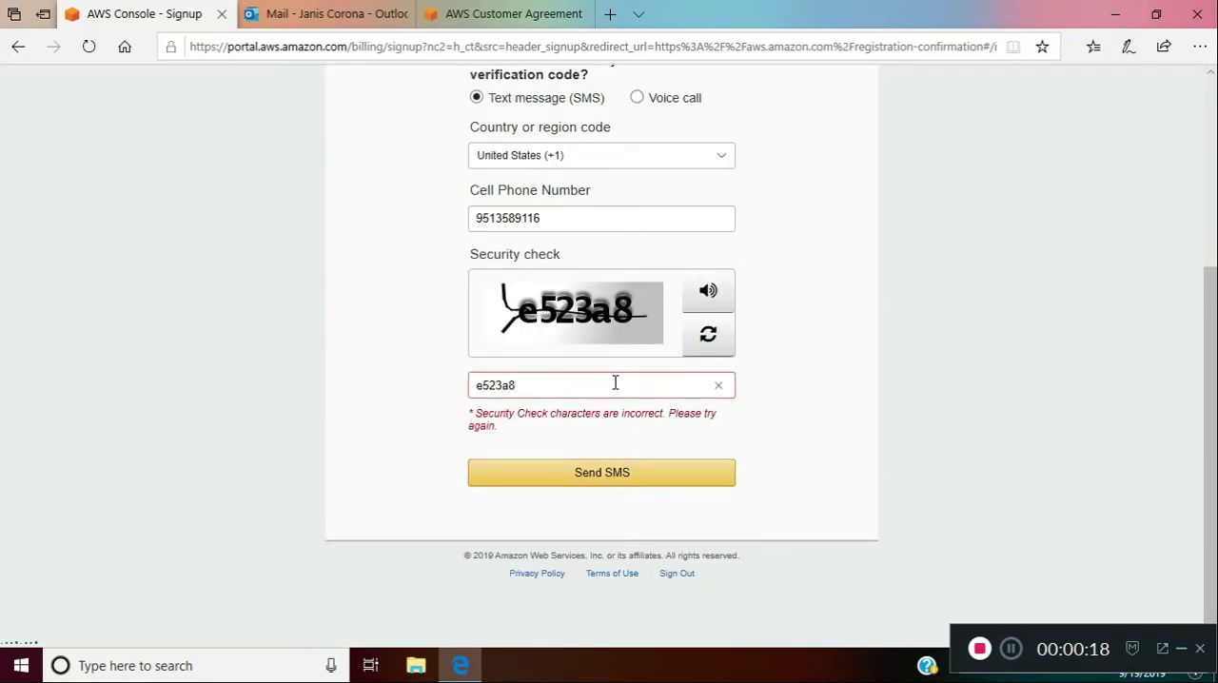
left_click(603, 468)
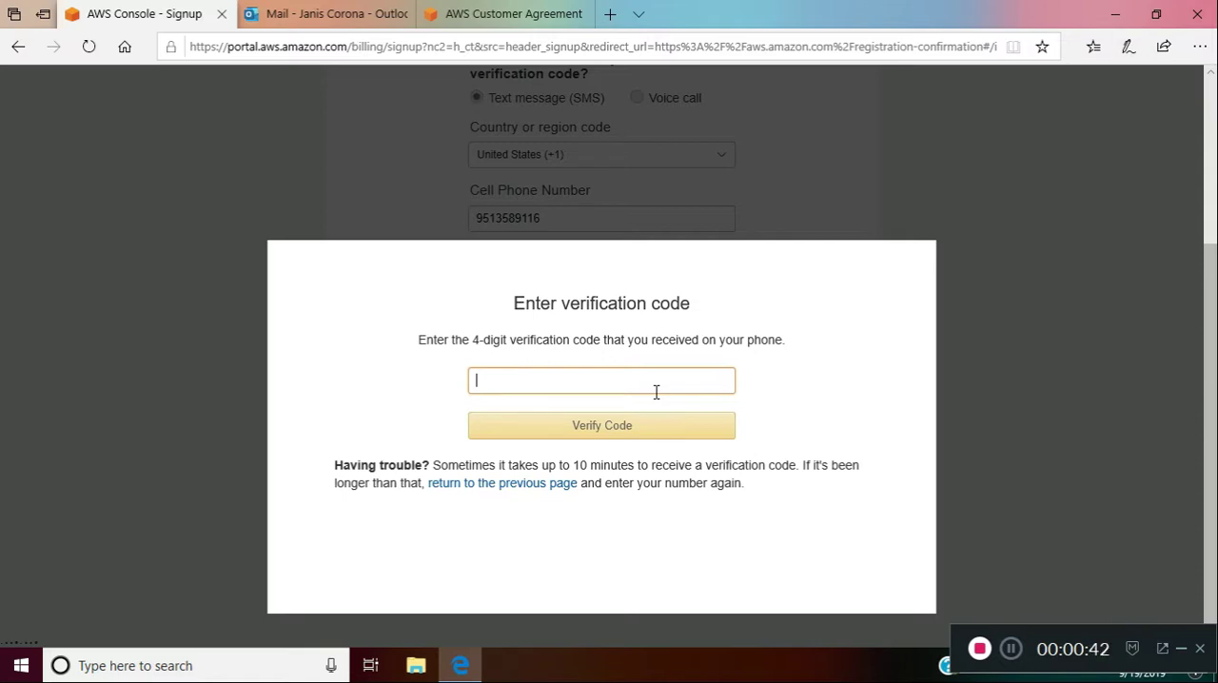
Enter the four-digit phone verification code, verify it and continue to the support plan selection
type("0000")
left_click(642, 431)
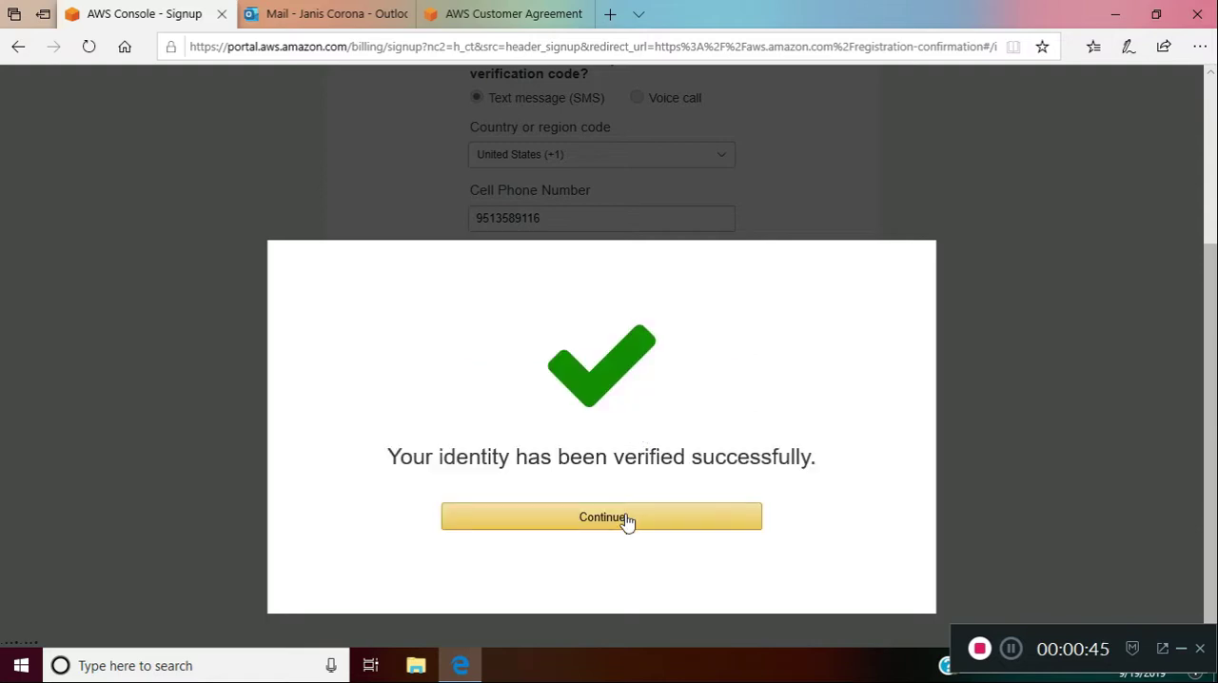
left_click(627, 523)
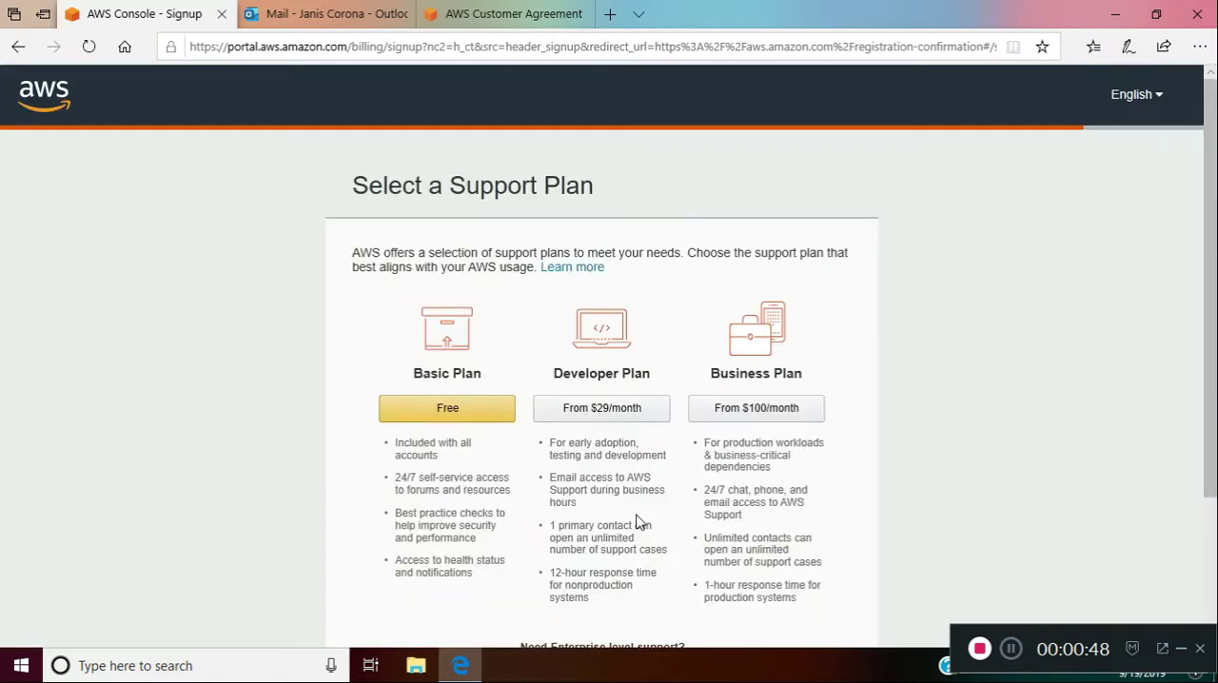
Choose the free Basic Plan as the account's support plan
left_click(454, 421)
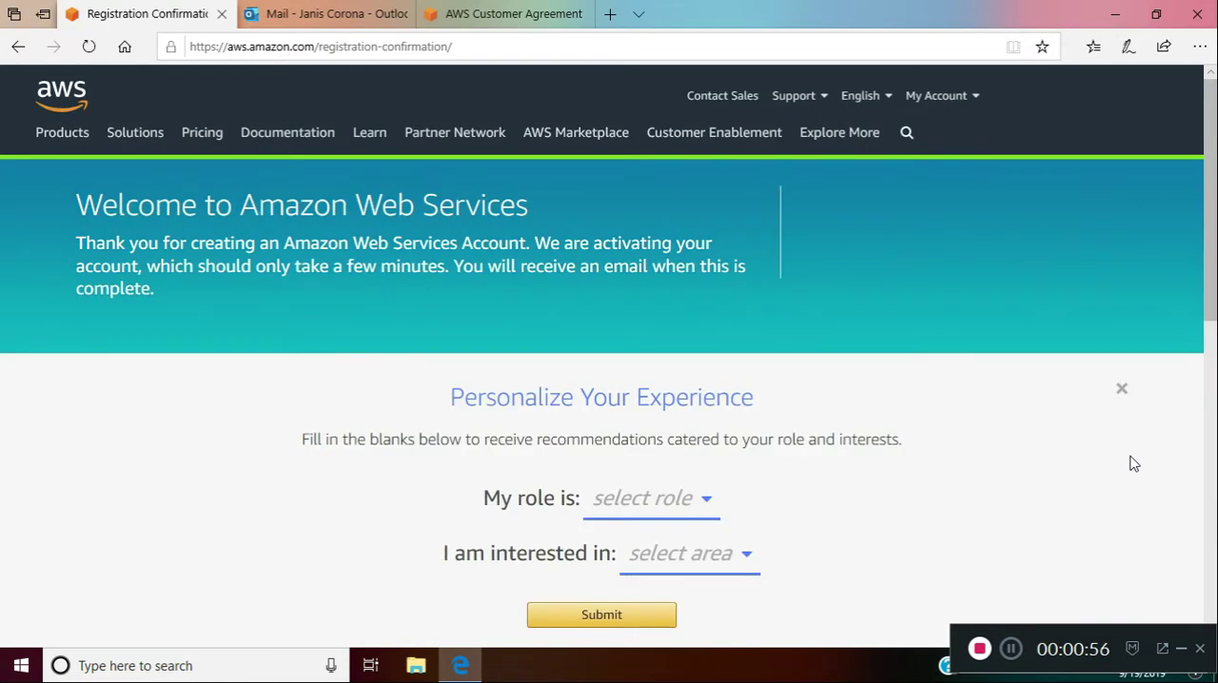
Submit the personalization form with the role Academic / Researcher and the interest AI & Machine Learning
left_click(689, 519)
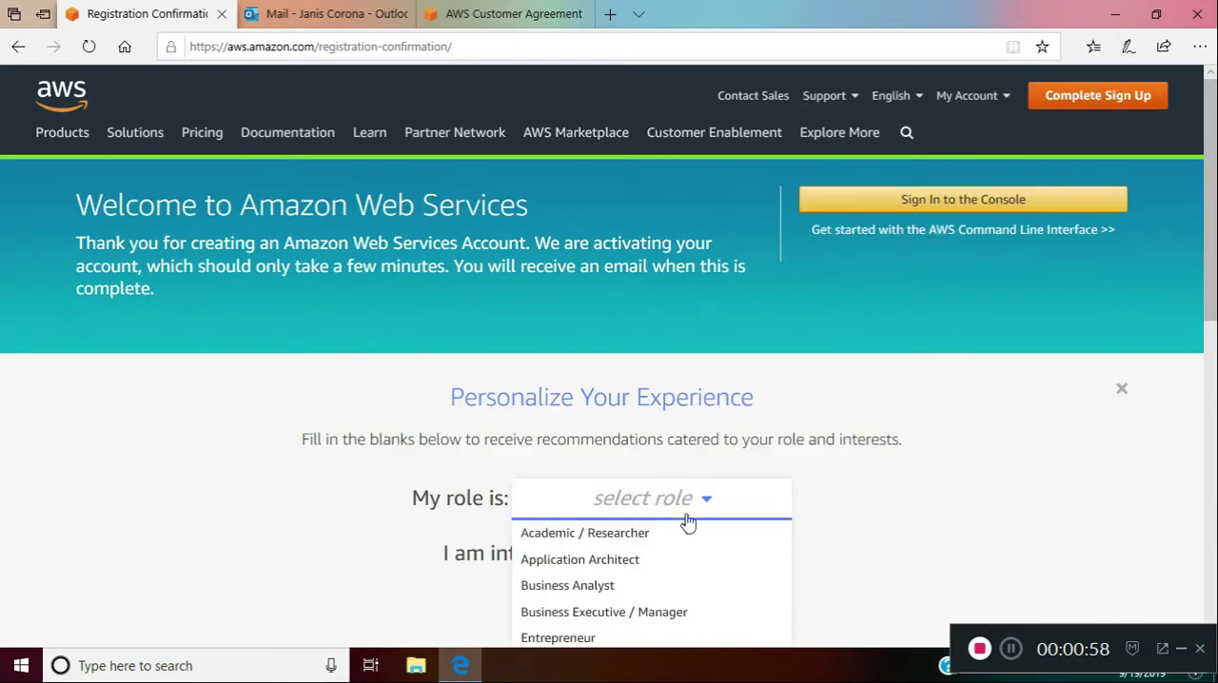
left_click(625, 536)
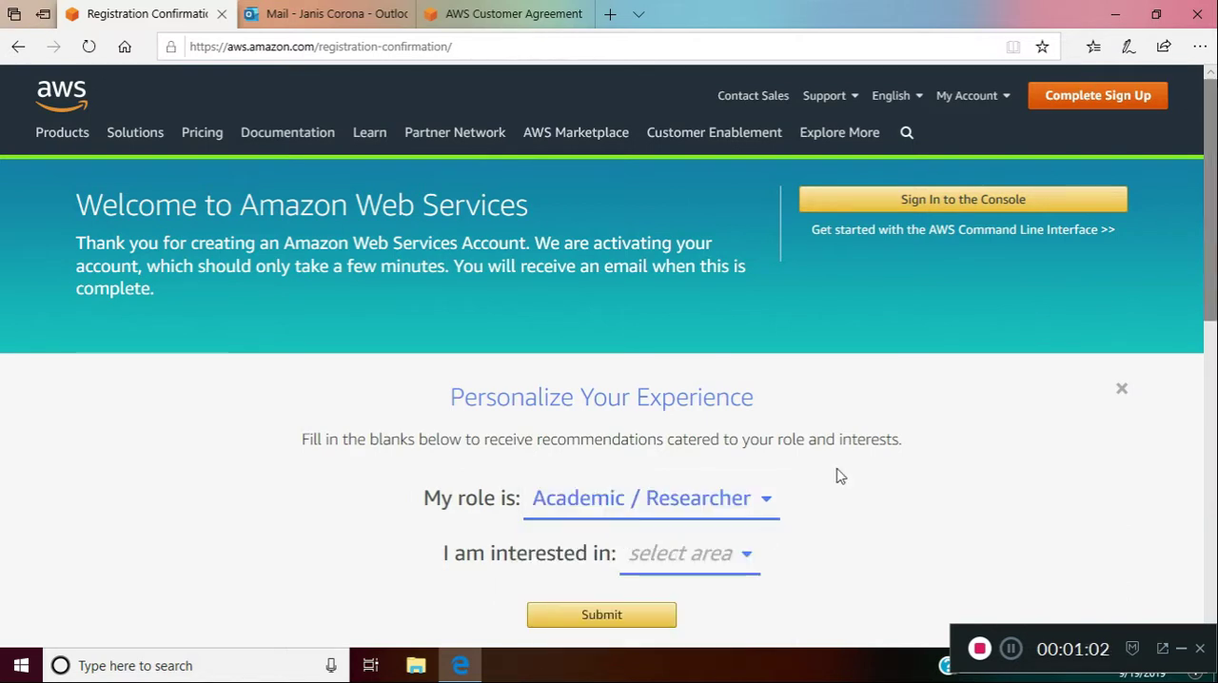
scroll(838, 476, "down", 1)
left_click(748, 428)
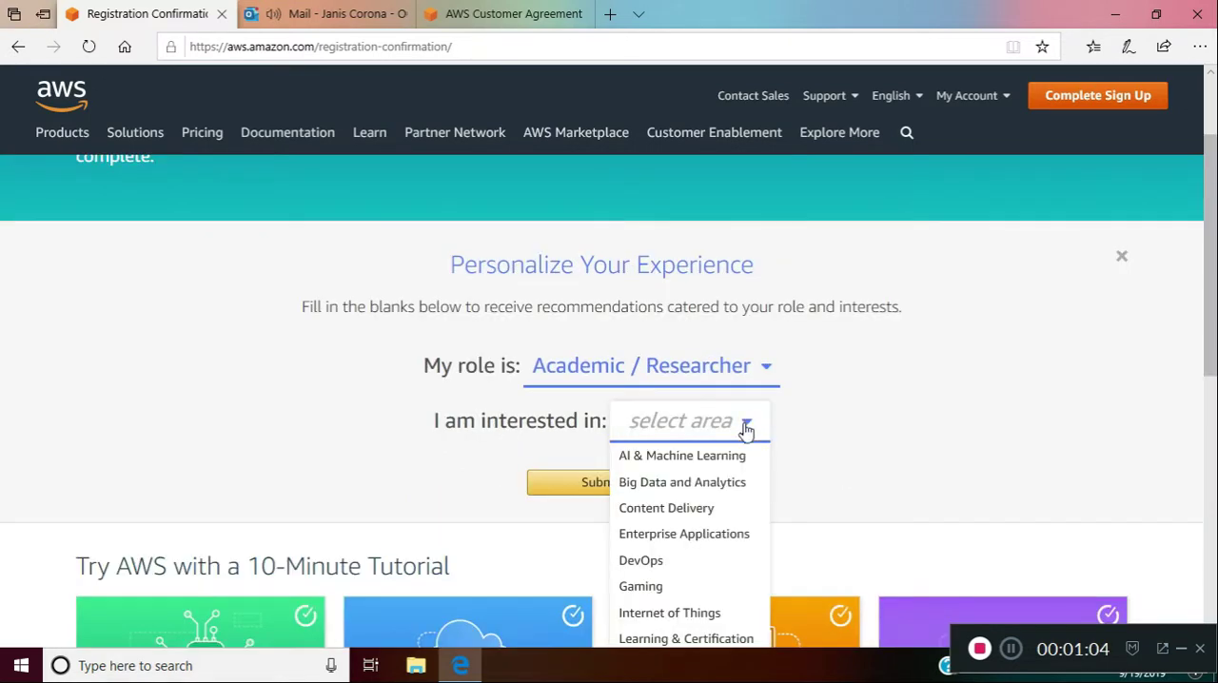
left_click(727, 460)
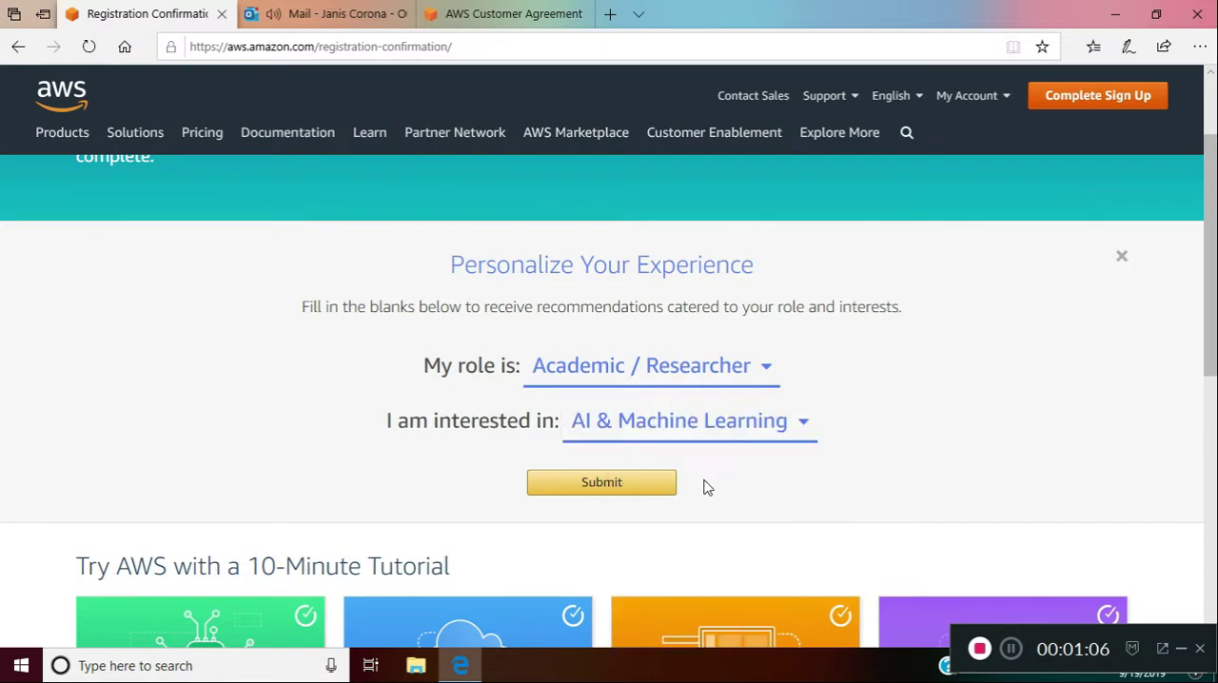
left_click(624, 489)
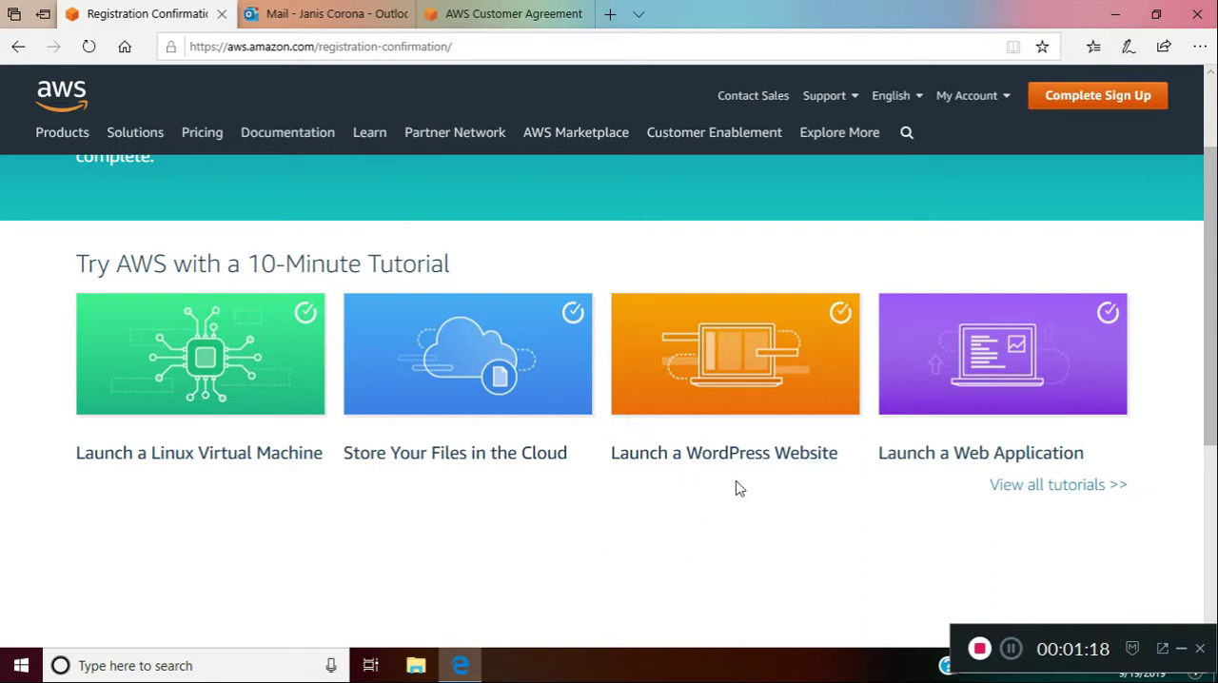
Go to the console sign-in page and submit the account's e-mail address
left_click(1131, 95)
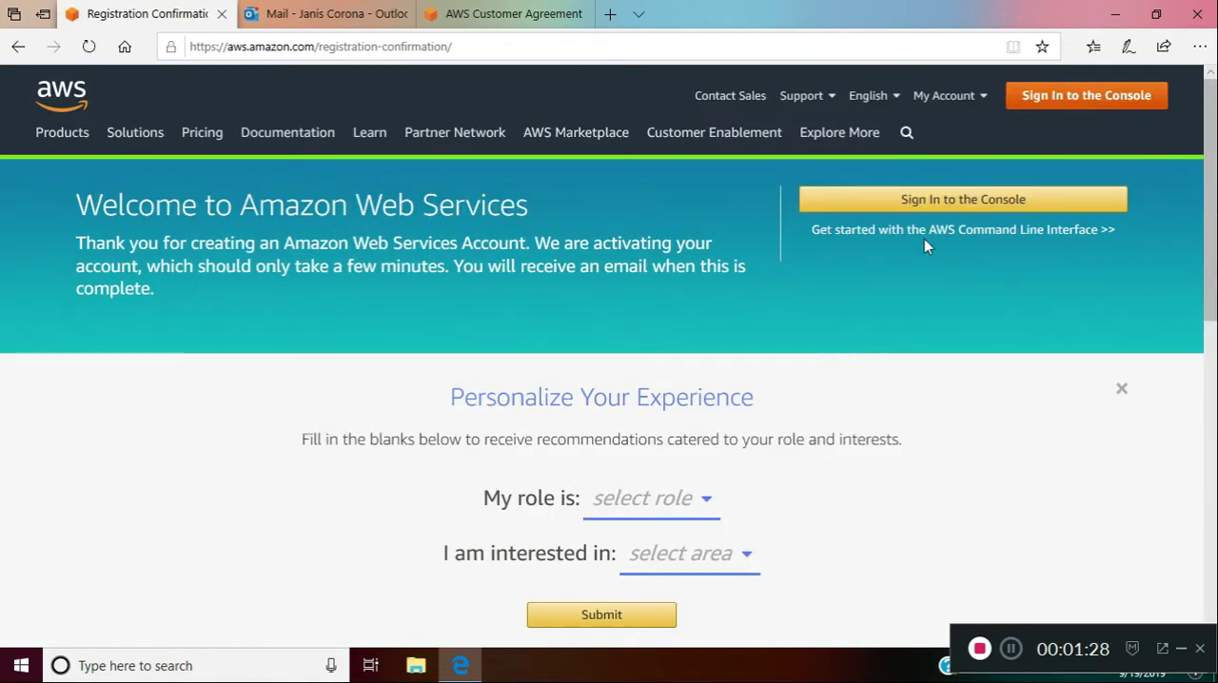
left_click(950, 206)
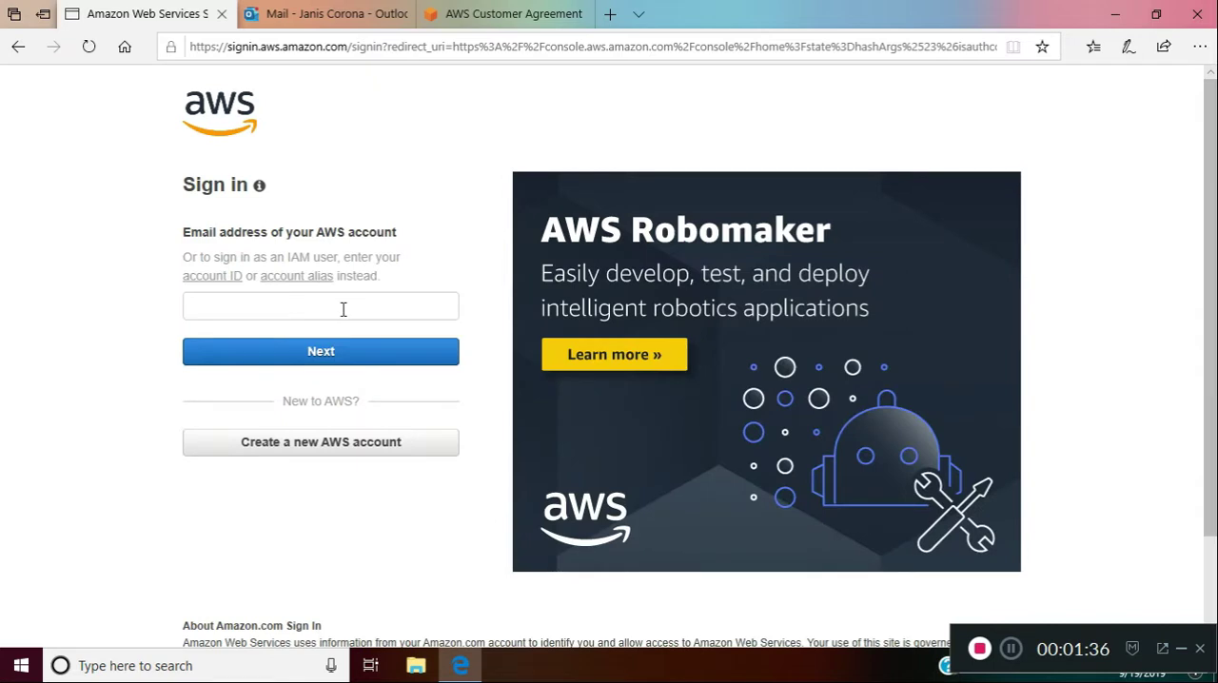
left_click(344, 310)
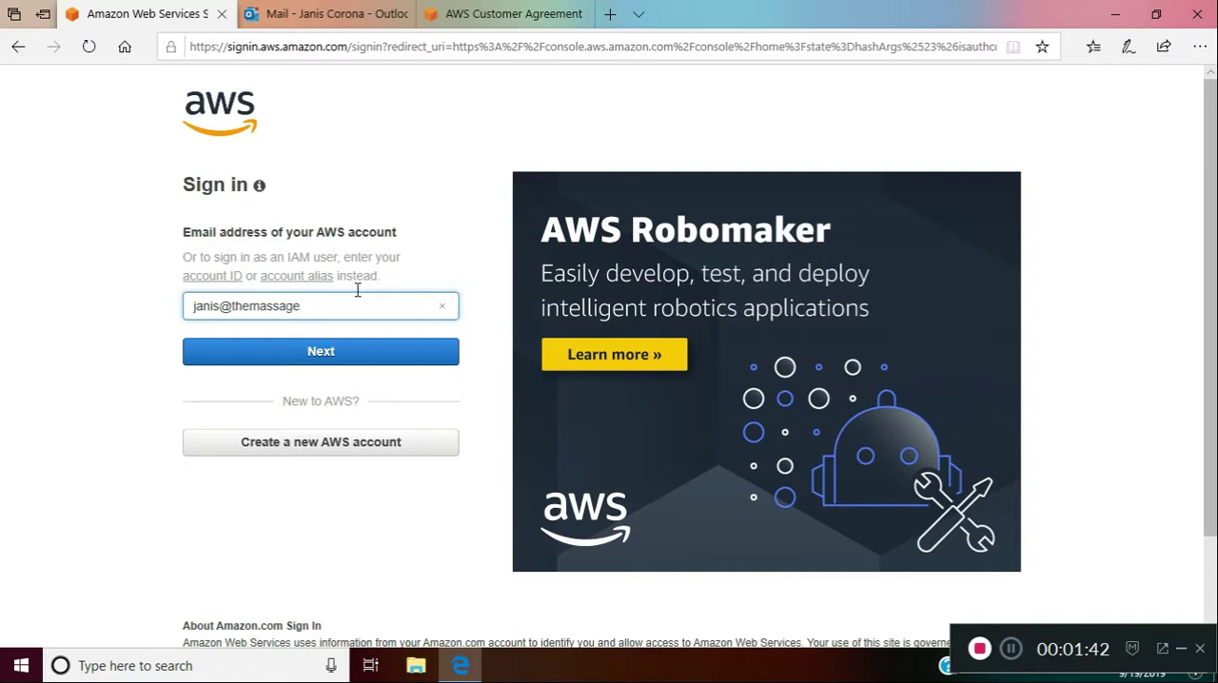
left_click(321, 357)
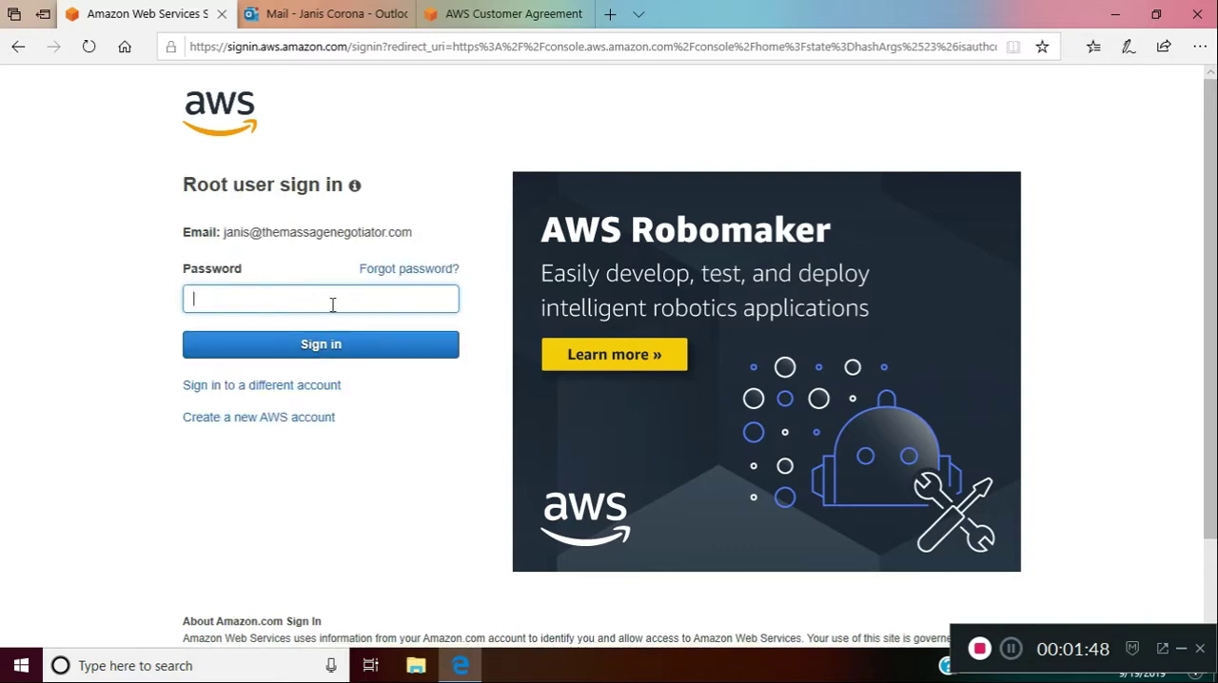
Enter the root user password, retrying it once, and sign in to the AWS Management Console
type("•••••••")
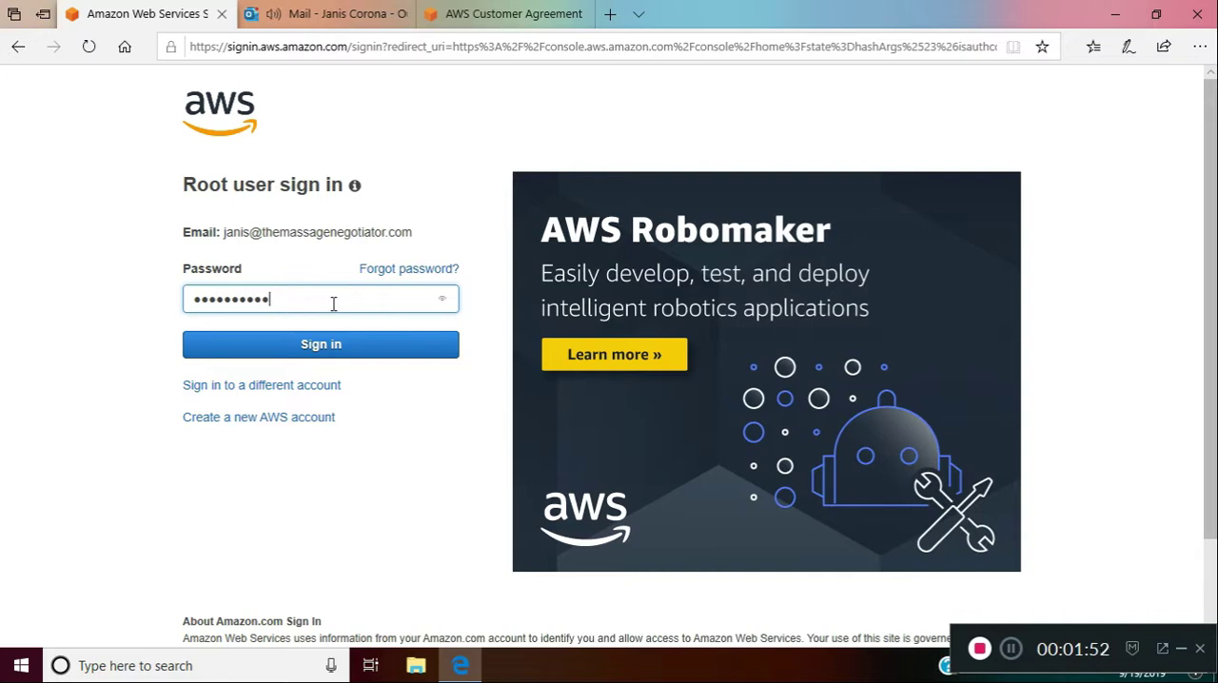
left_click(324, 344)
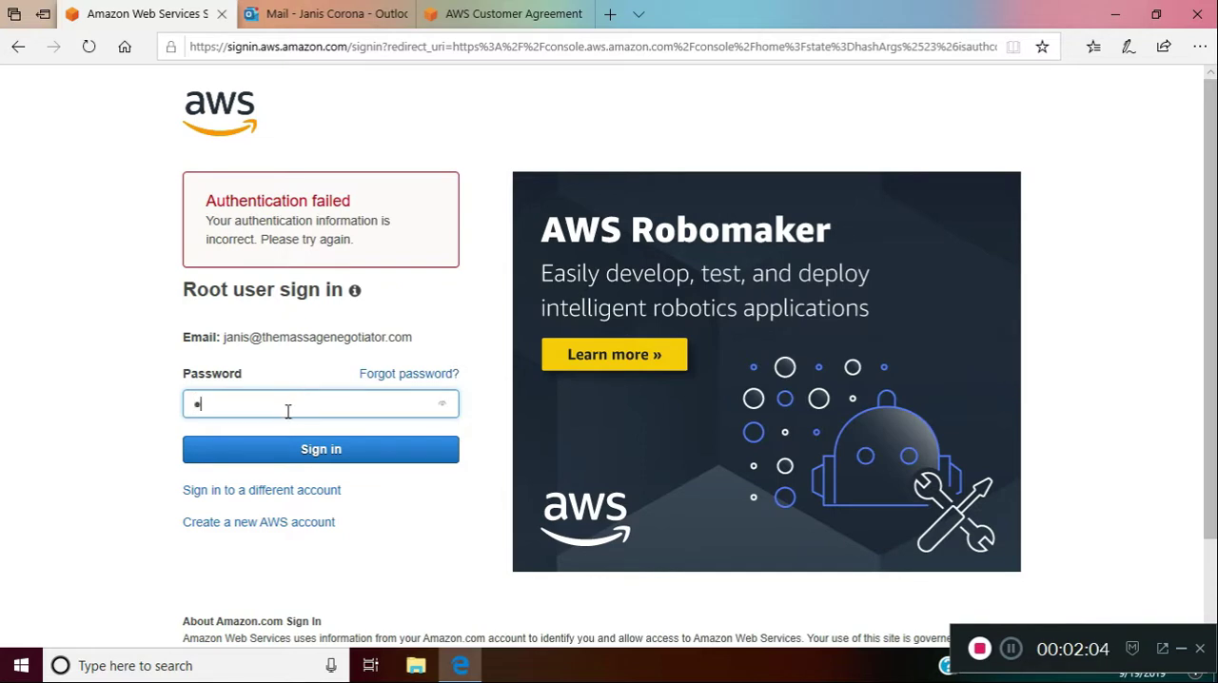
type("•••")
left_click(318, 454)
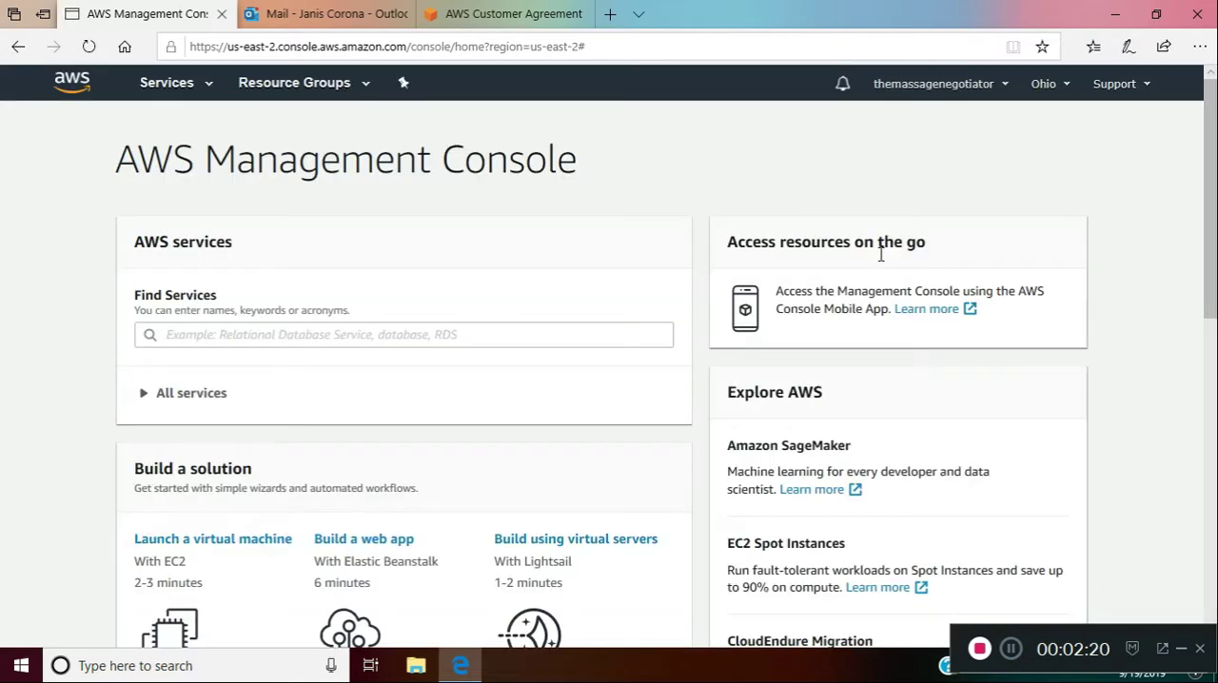
Look over the console home page and open the EC2 service from the Compute group
scroll(1215, 214, "down", 1)
scroll(1215, 214, "down", 2)
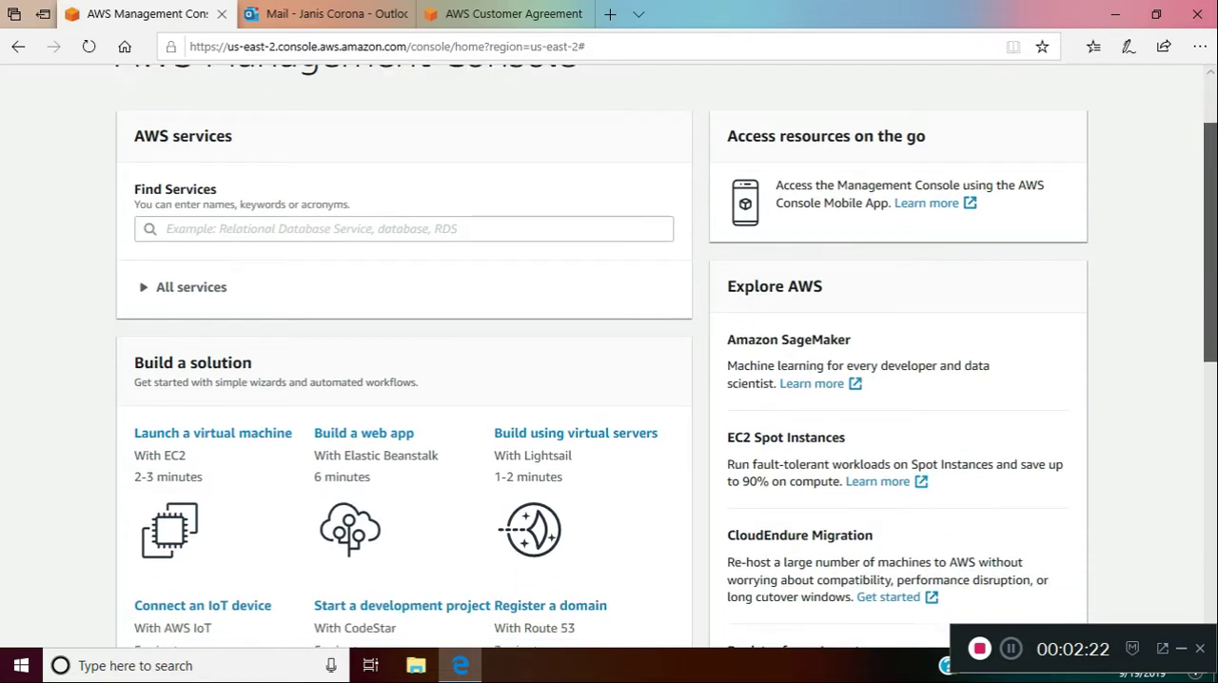
scroll(1215, 214, "up", 1)
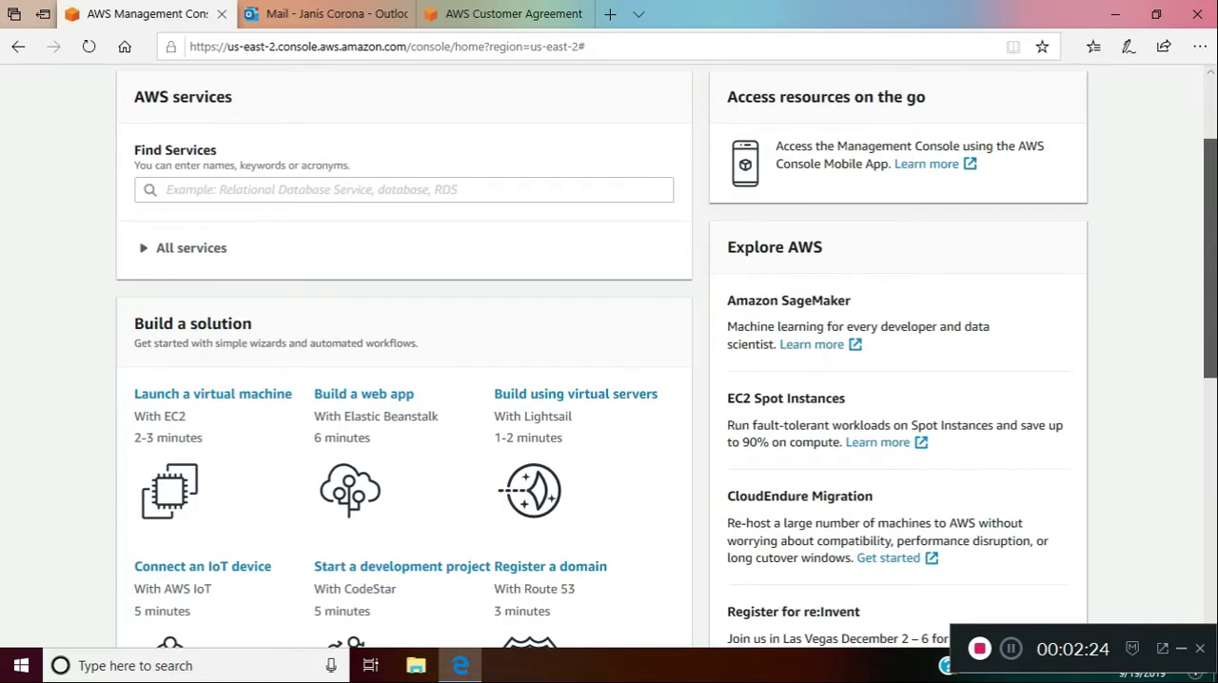
scroll(1215, 214, "up", 2)
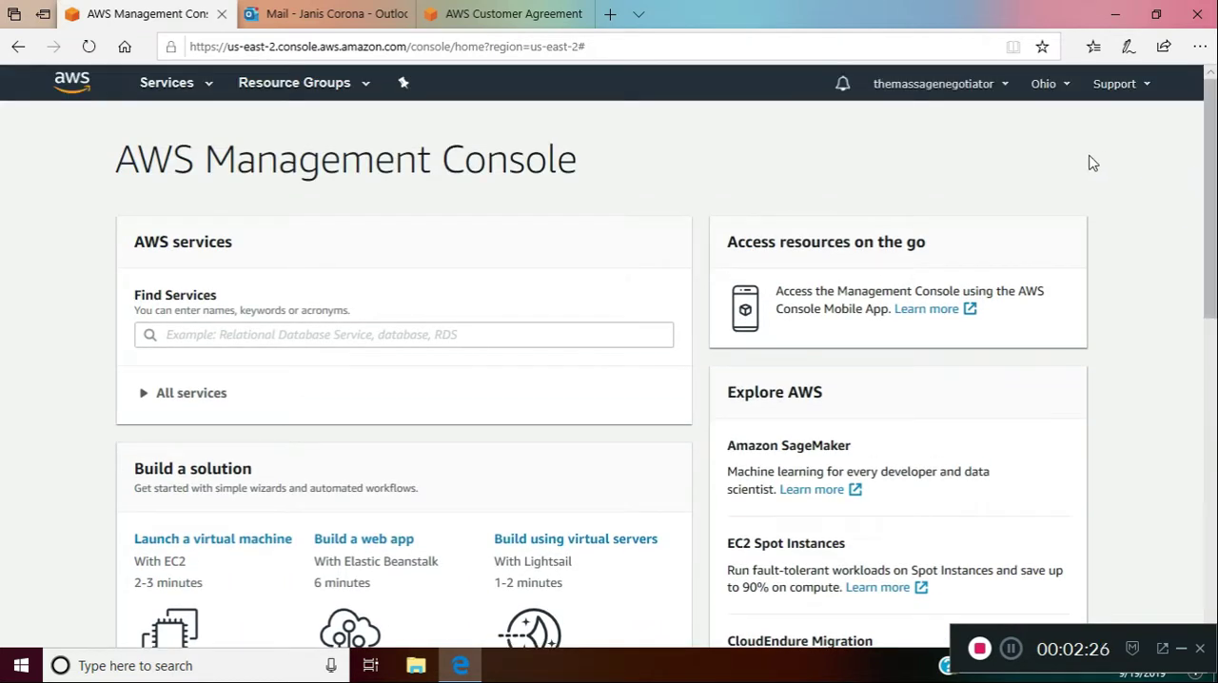
left_click(210, 87)
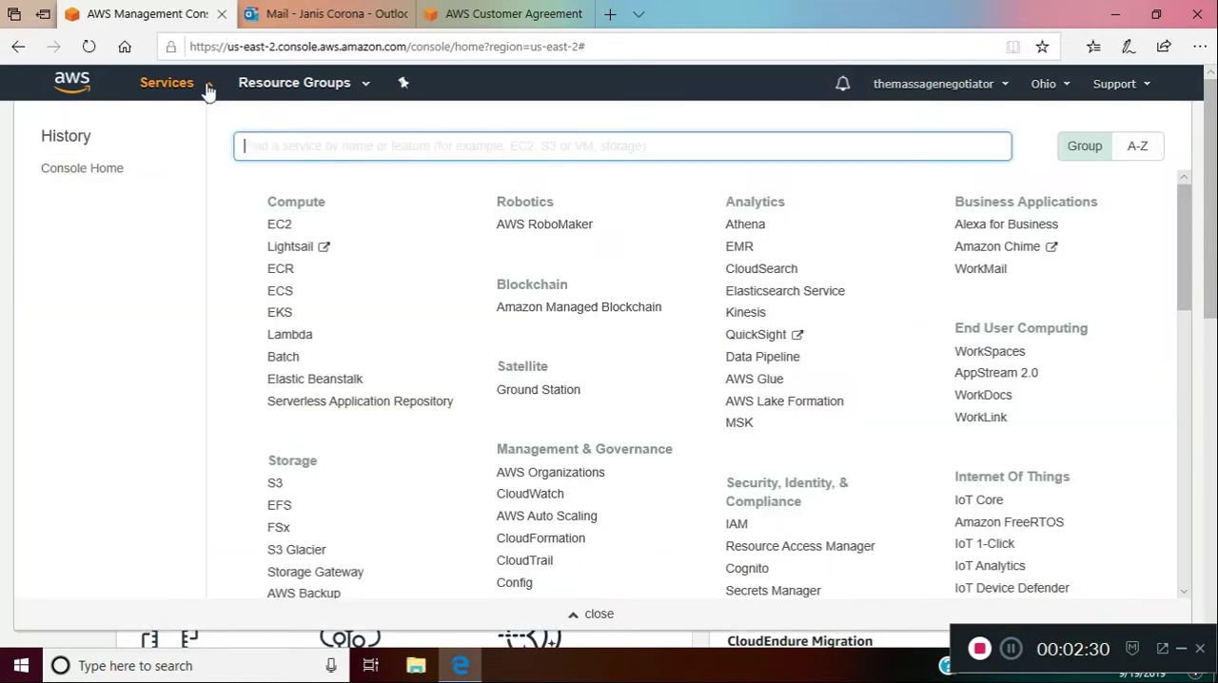
left_click(278, 229)
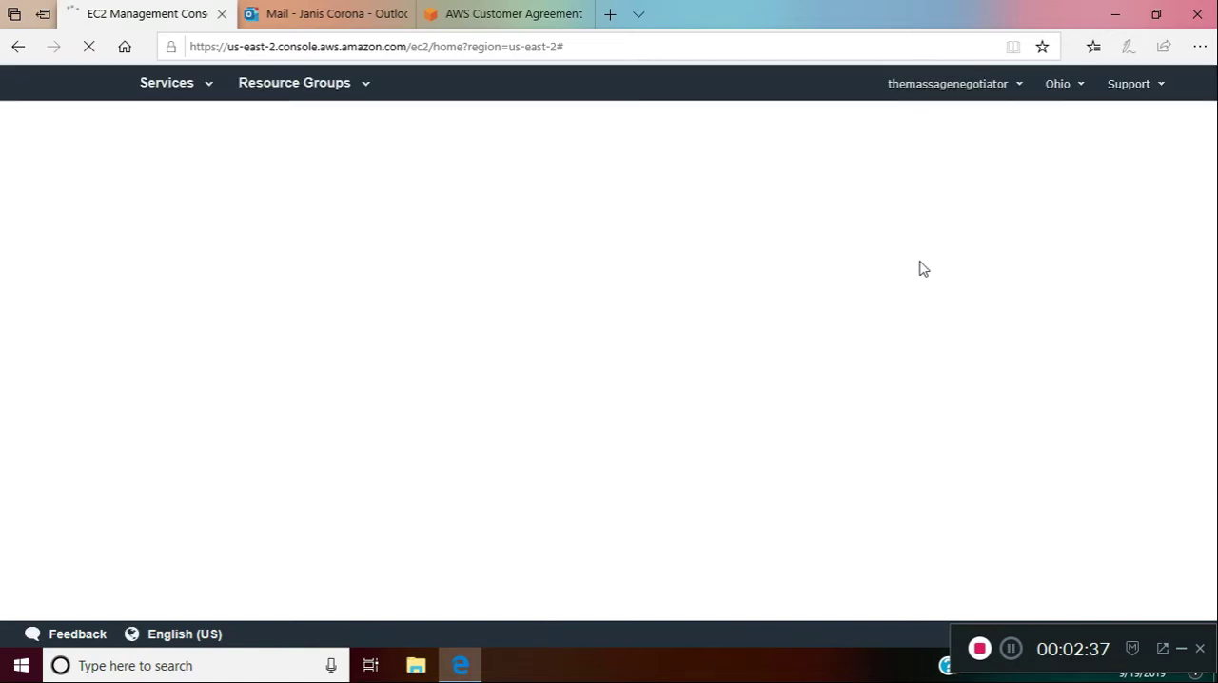
Switch the EC2 region to US West (N. California) and back to US East (Ohio)
left_click(1080, 86)
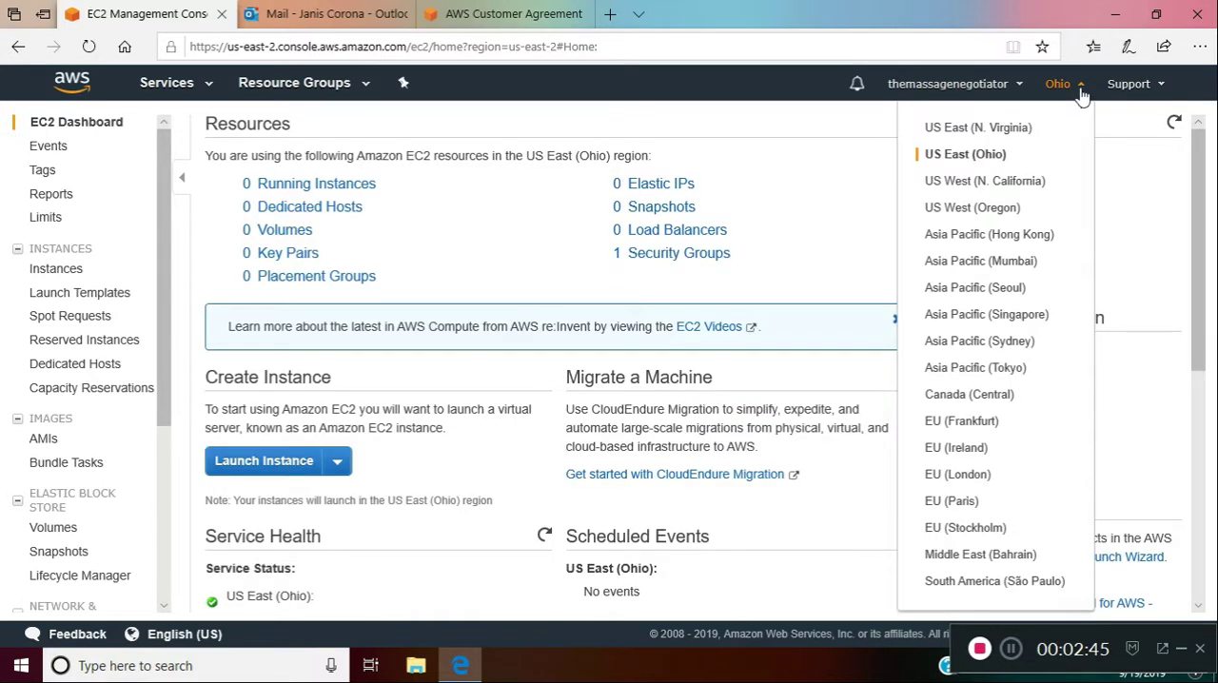
left_click(997, 189)
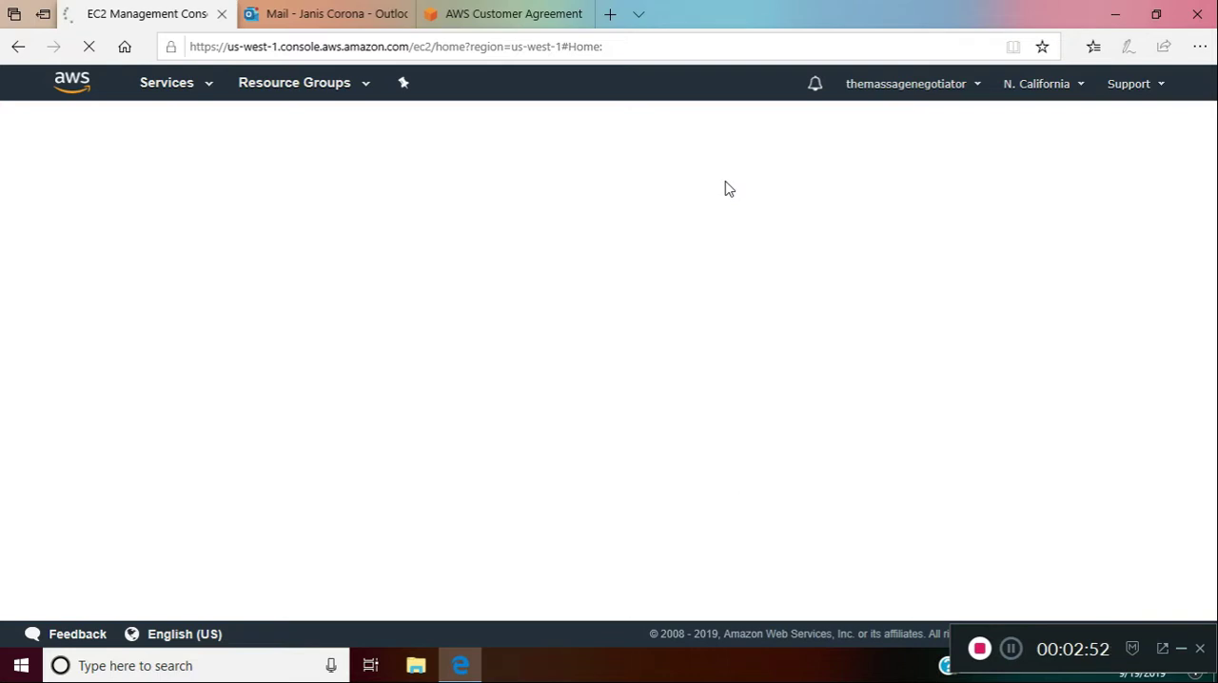
left_click(1086, 90)
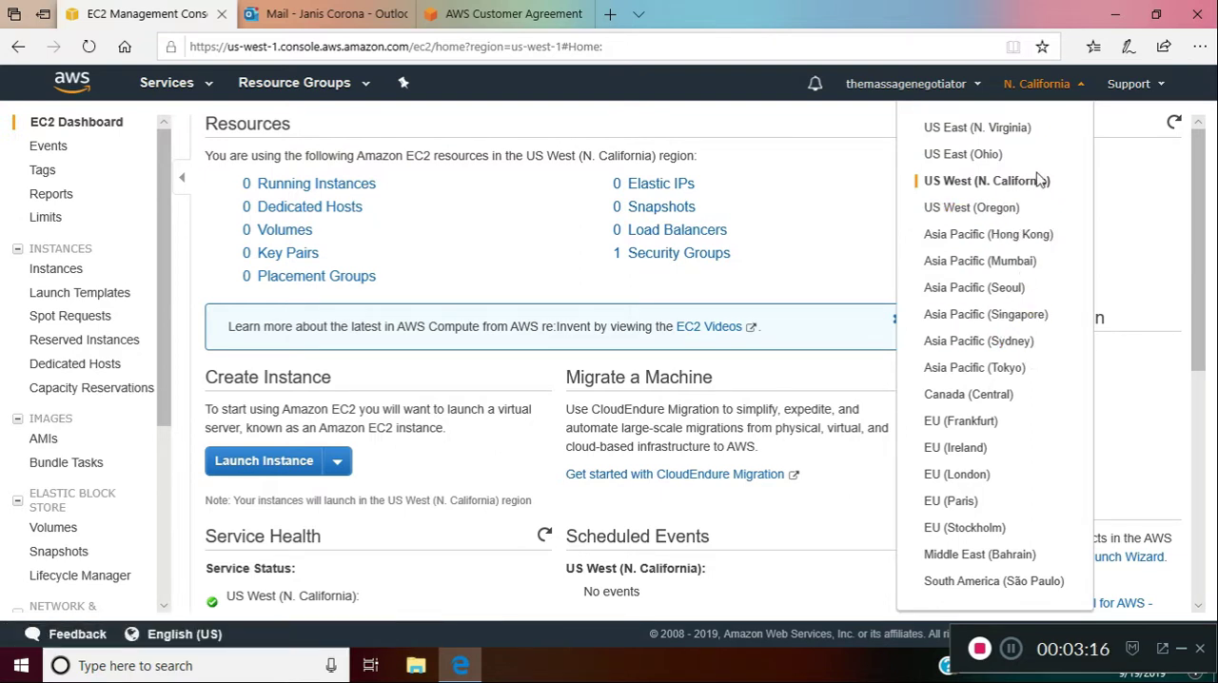
left_click(1046, 142)
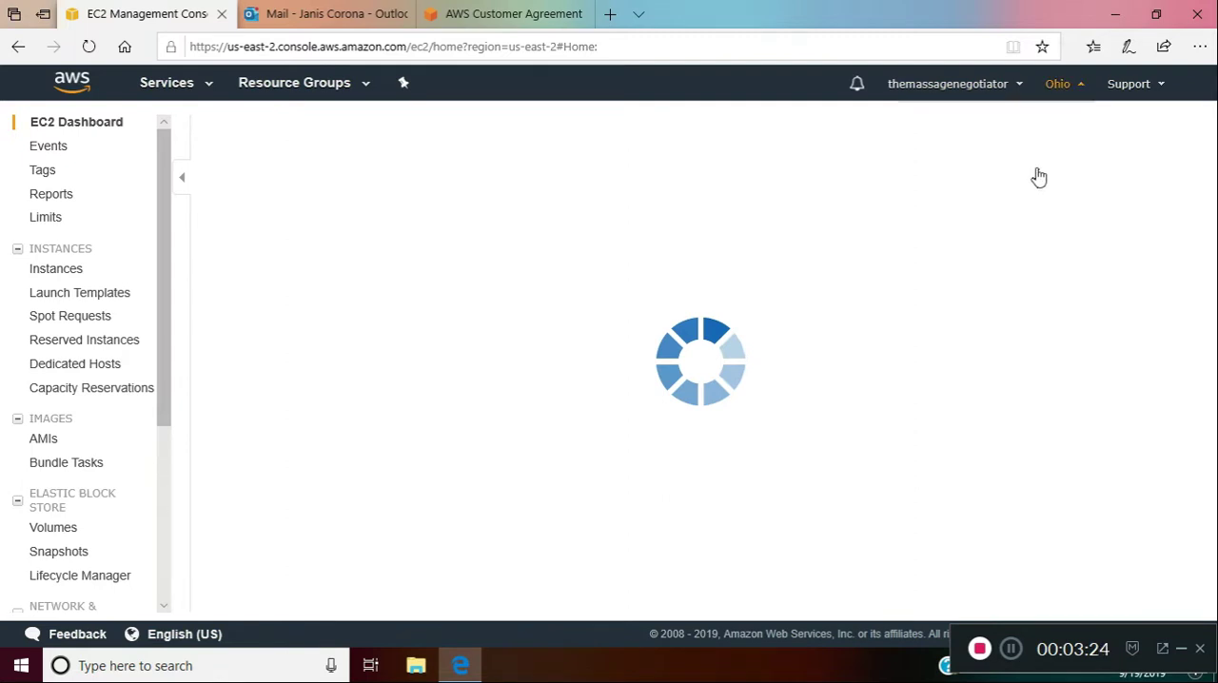
Set the EC2 region to US East (N. Virginia)
left_click(1064, 87)
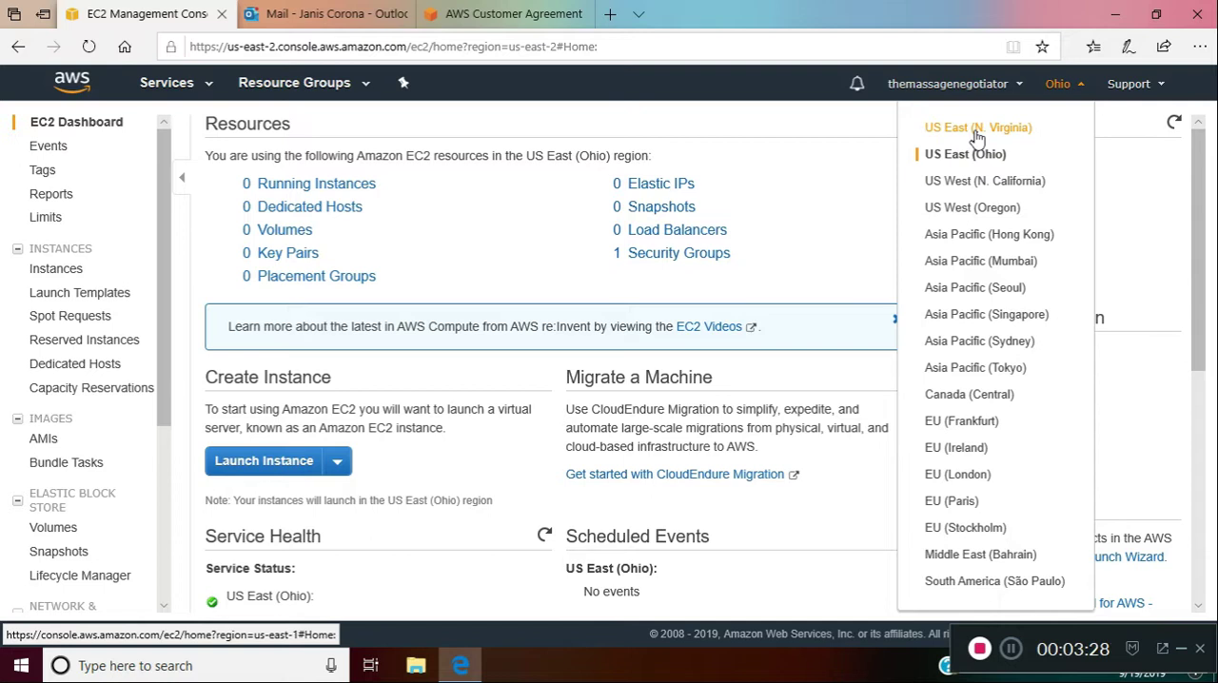
left_click(976, 133)
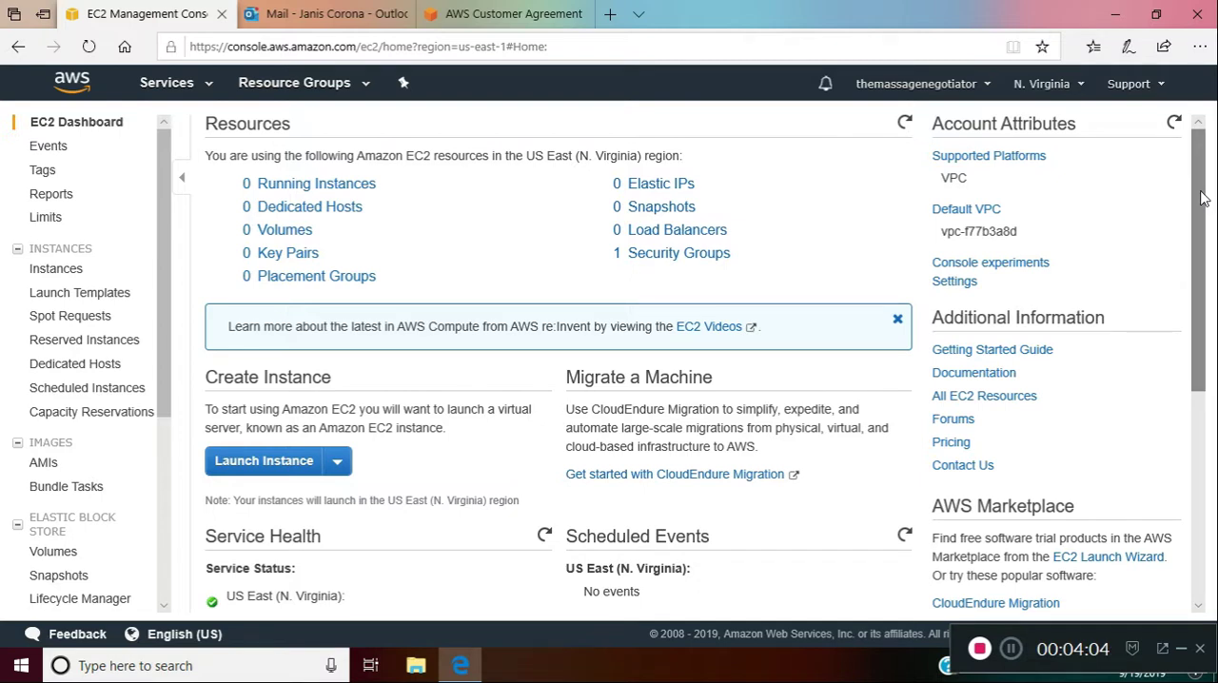
mouse_move(1202, 198)
left_mouse_down()
mouse_move(1206, 207)
mouse_move(1205, 196)
left_mouse_up()
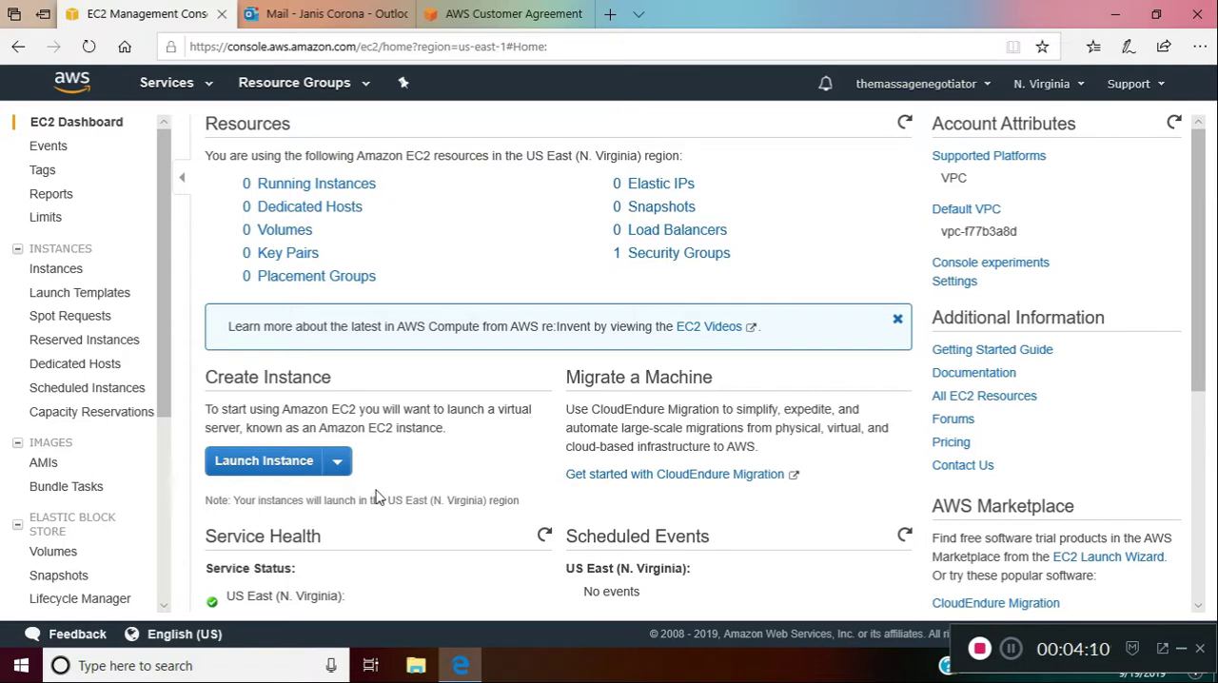
Start launching a new EC2 instance and select the free-tier-eligible Microsoft Windows Server 2019 Base machine image
left_click(310, 468)
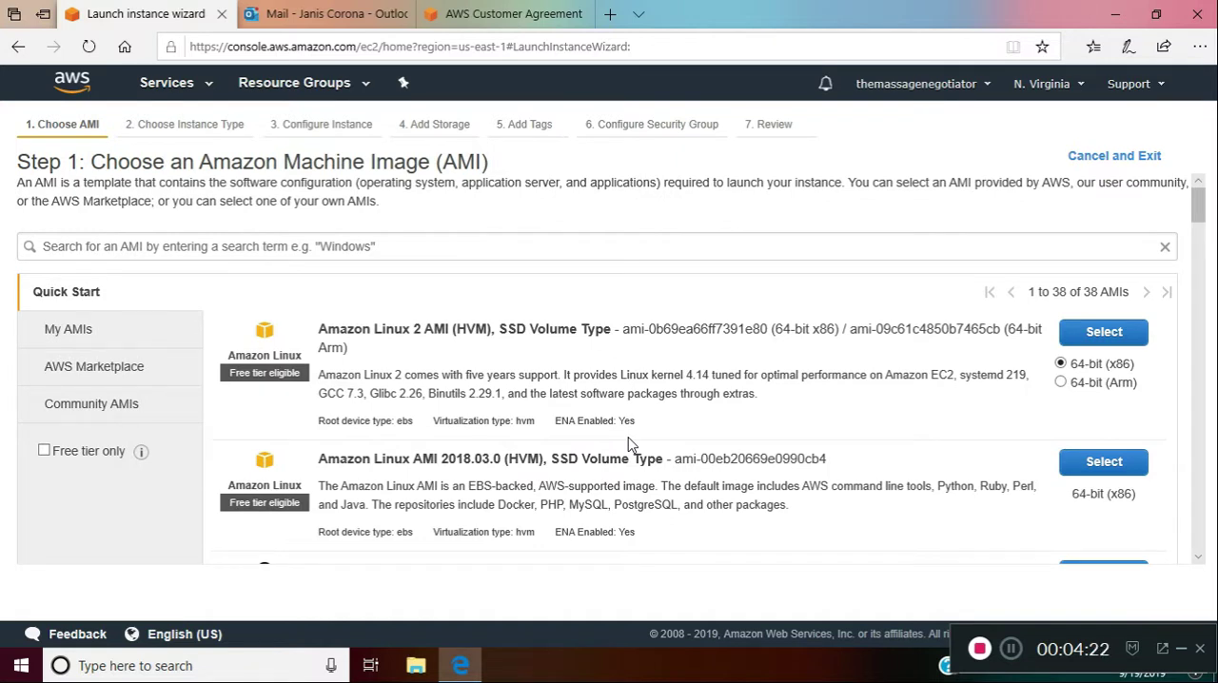
left_click_drag(1202, 217, 1199, 291)
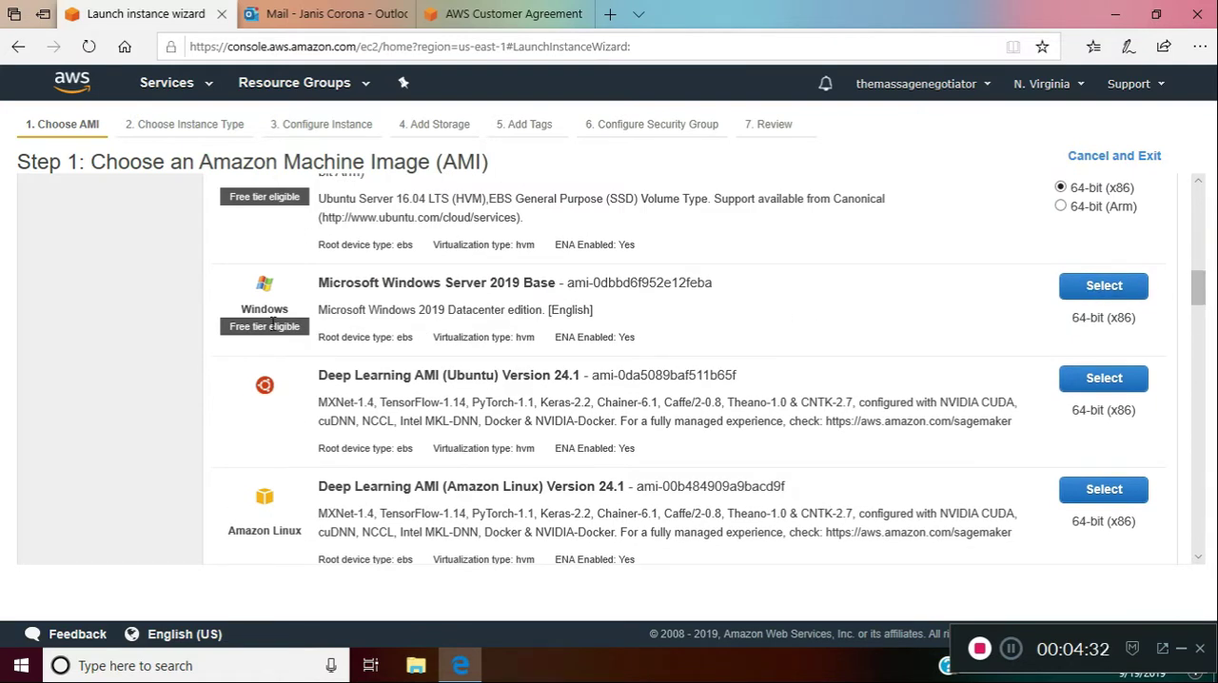
left_click(1115, 292)
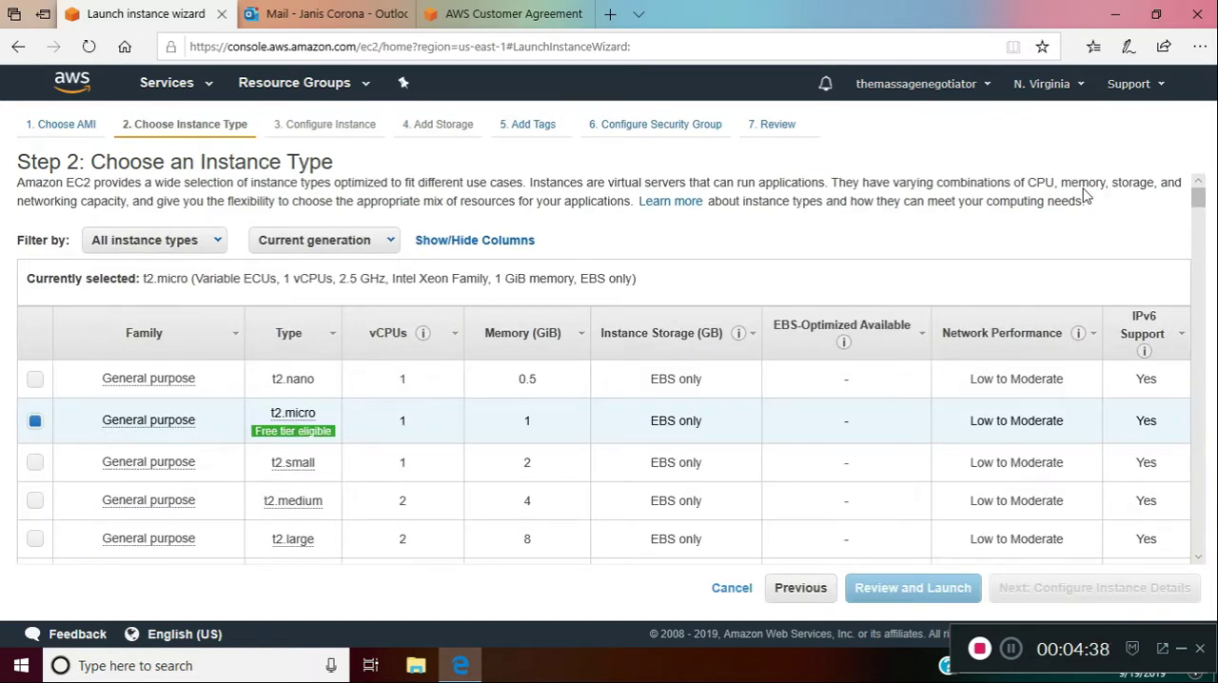
Sort the instance types by memory and proceed with the free-tier-eligible t2.micro to the instance details
mouse_move(302, 433)
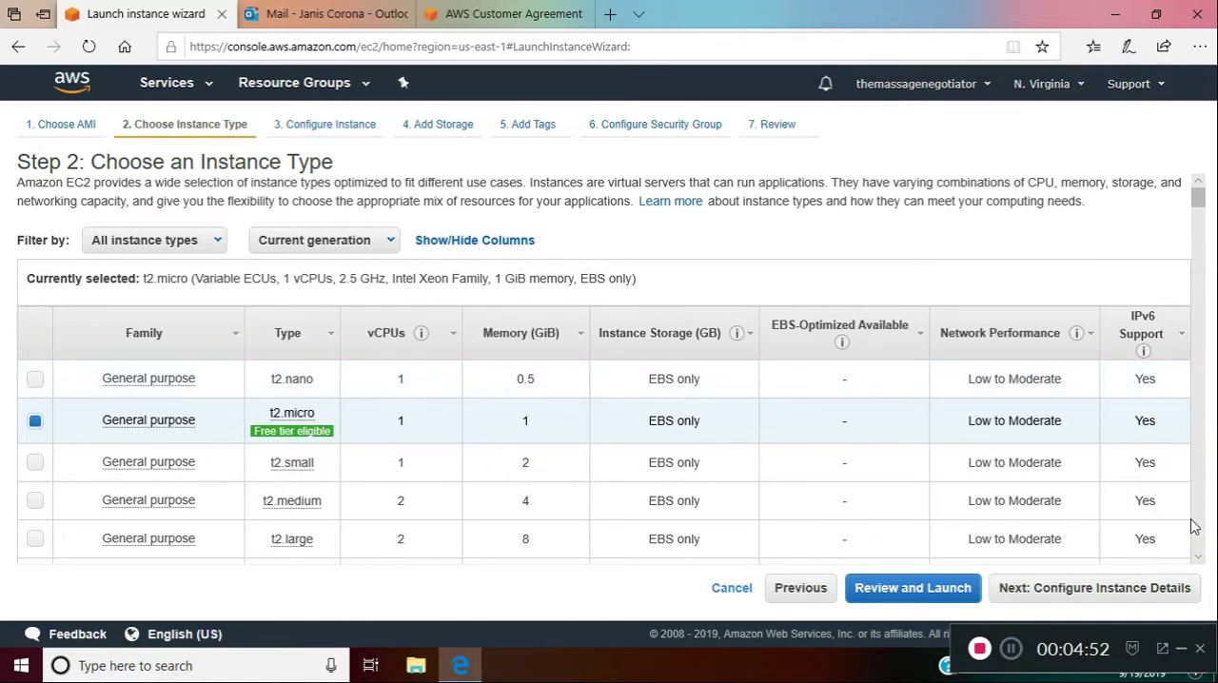
left_click(1198, 562)
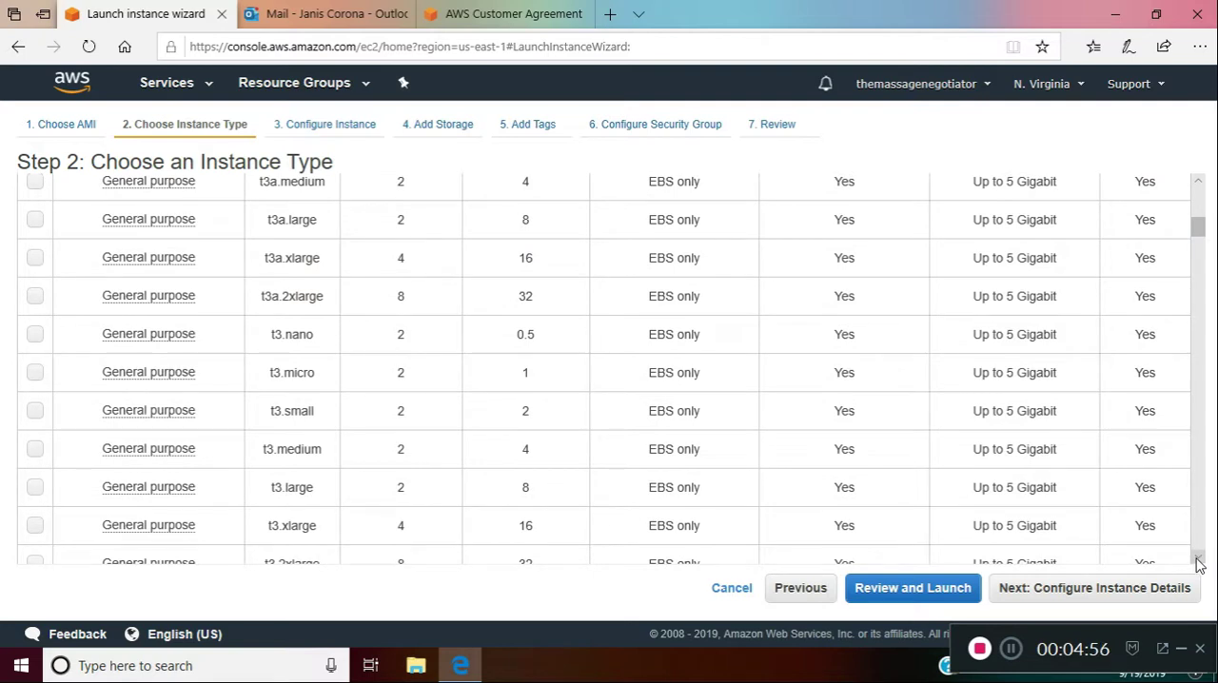
left_click_drag(1199, 234, 1197, 196)
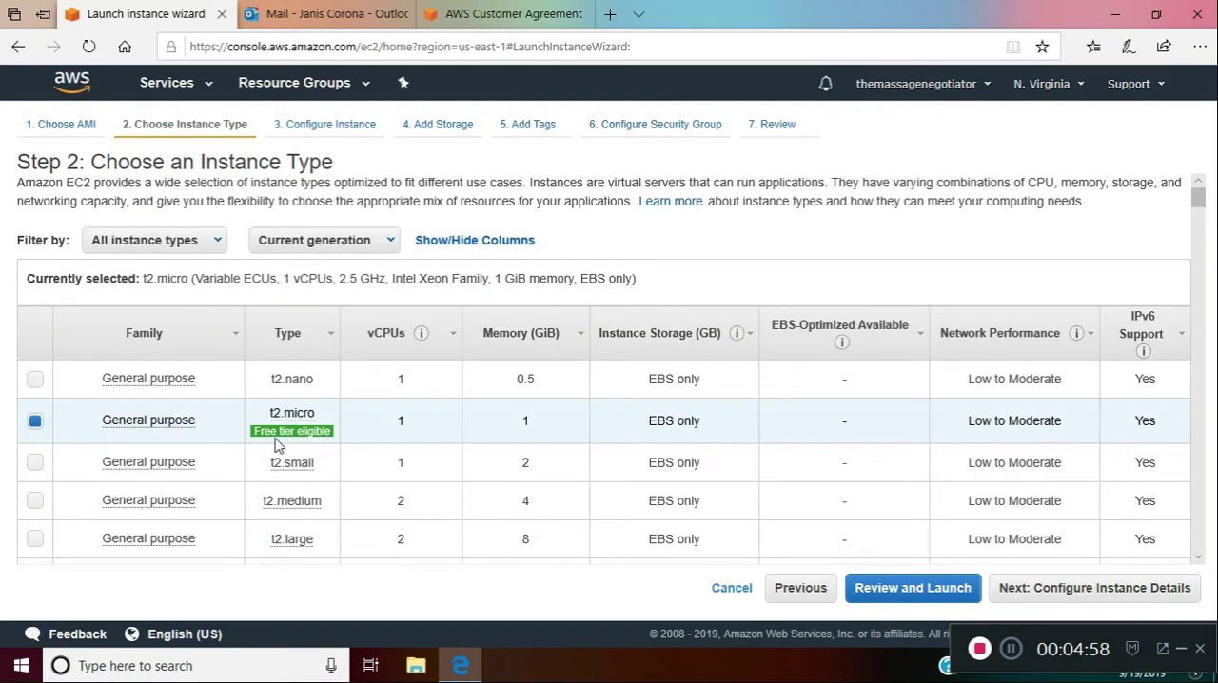
left_click(454, 336)
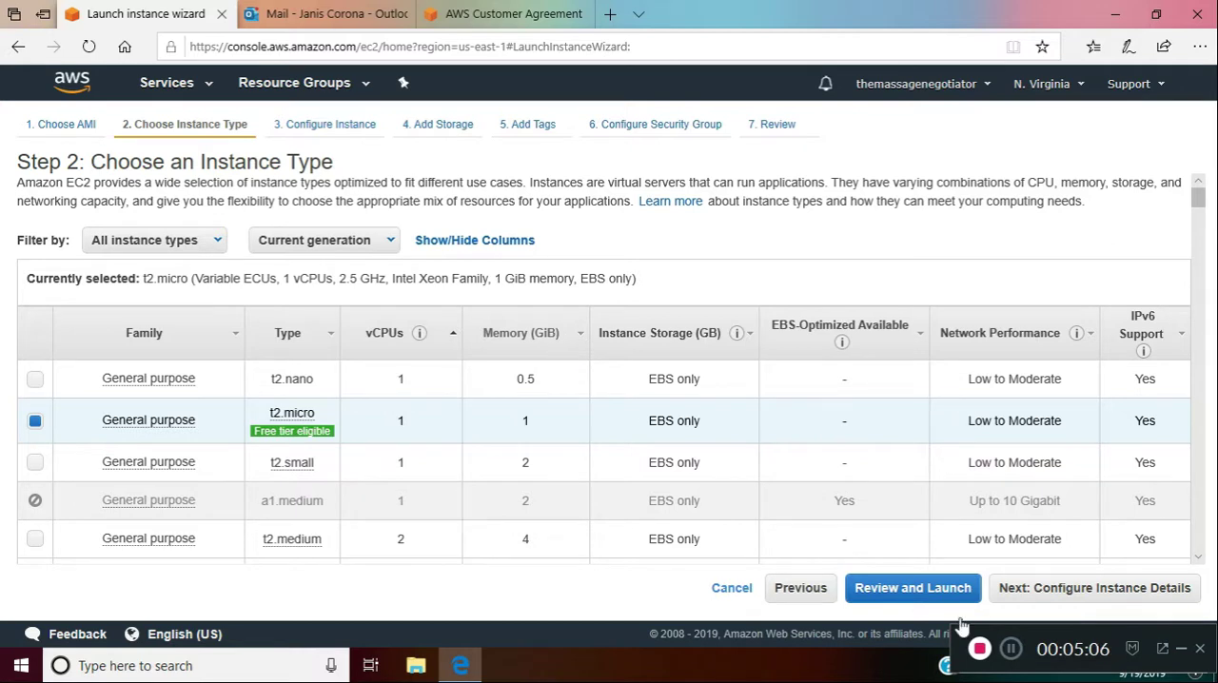
left_click(1044, 604)
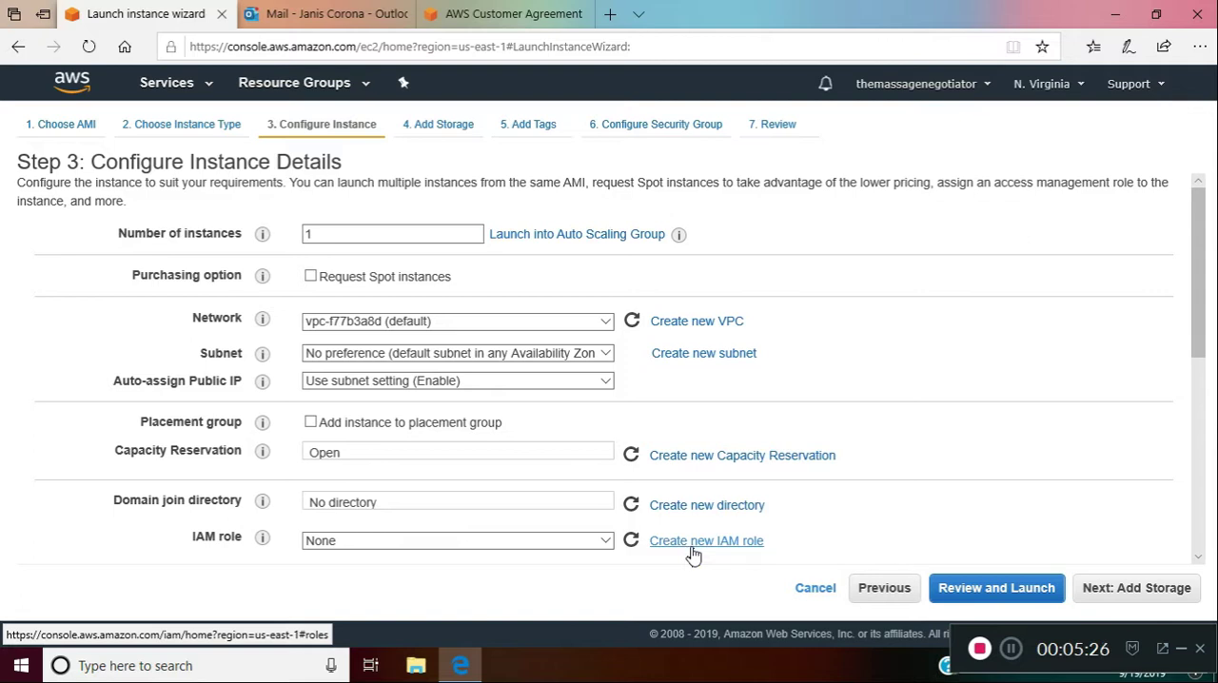
Go past storage with the default volume to the security group settings and set the RDP rule's source to Anywhere
left_click(447, 131)
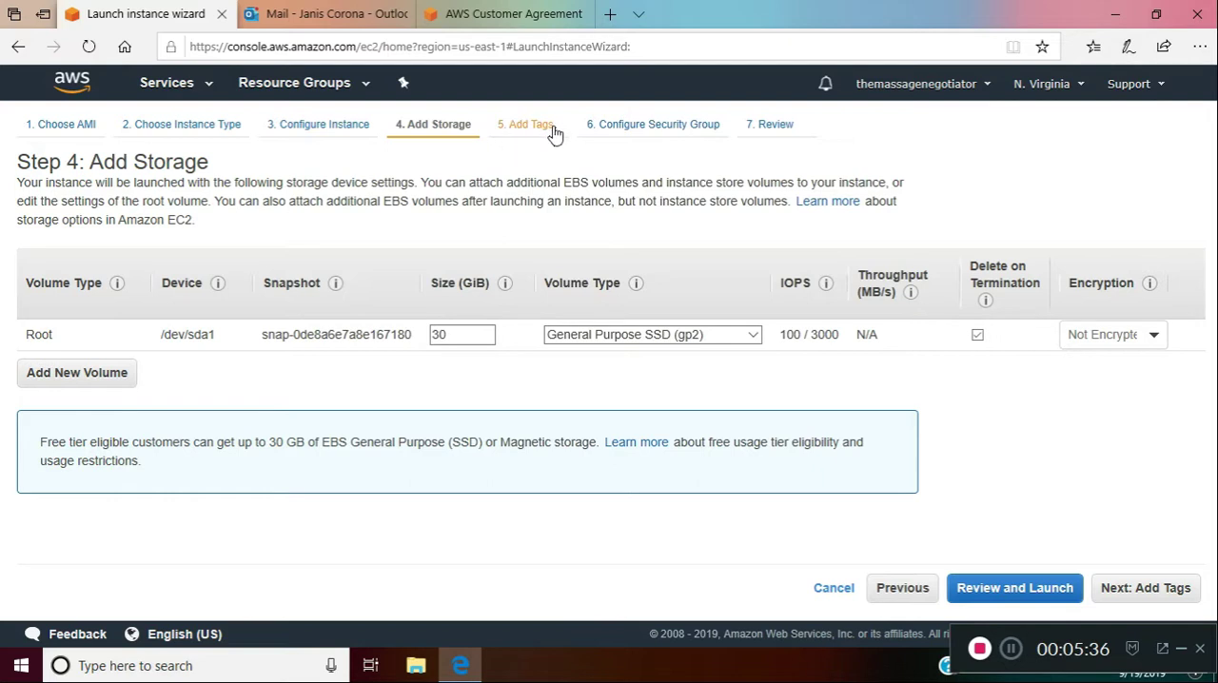
left_click(654, 140)
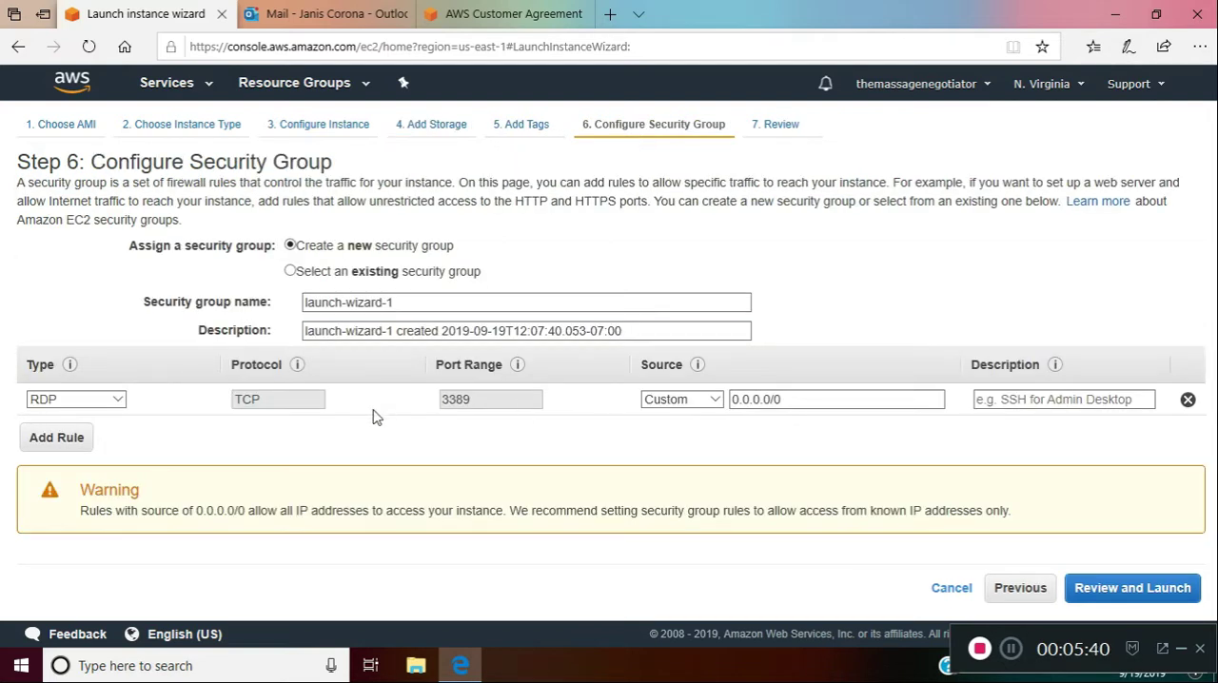
left_click(718, 402)
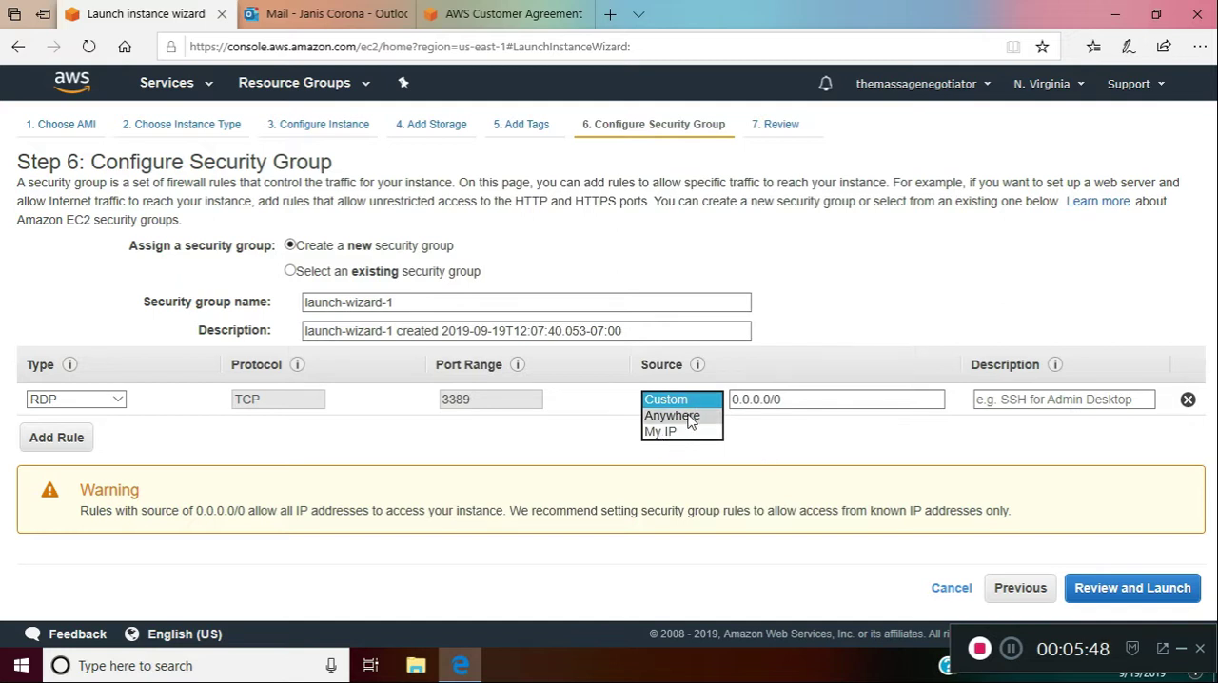
left_click(690, 417)
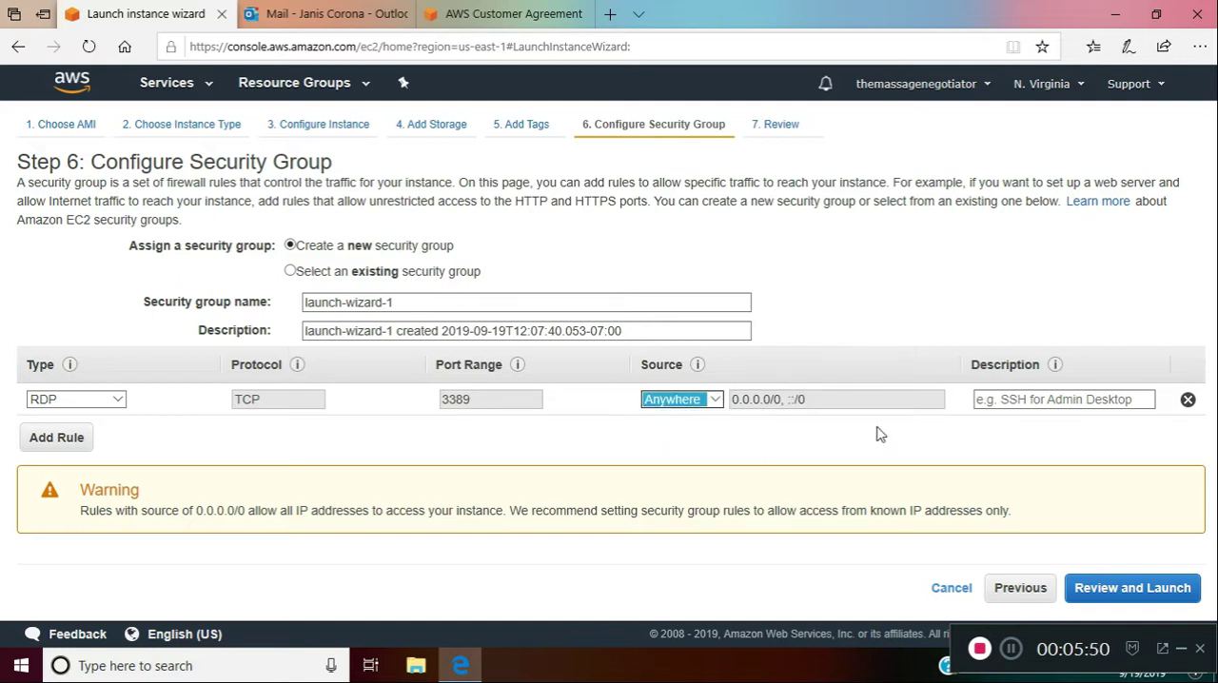
left_click(1029, 399)
left_click(428, 429)
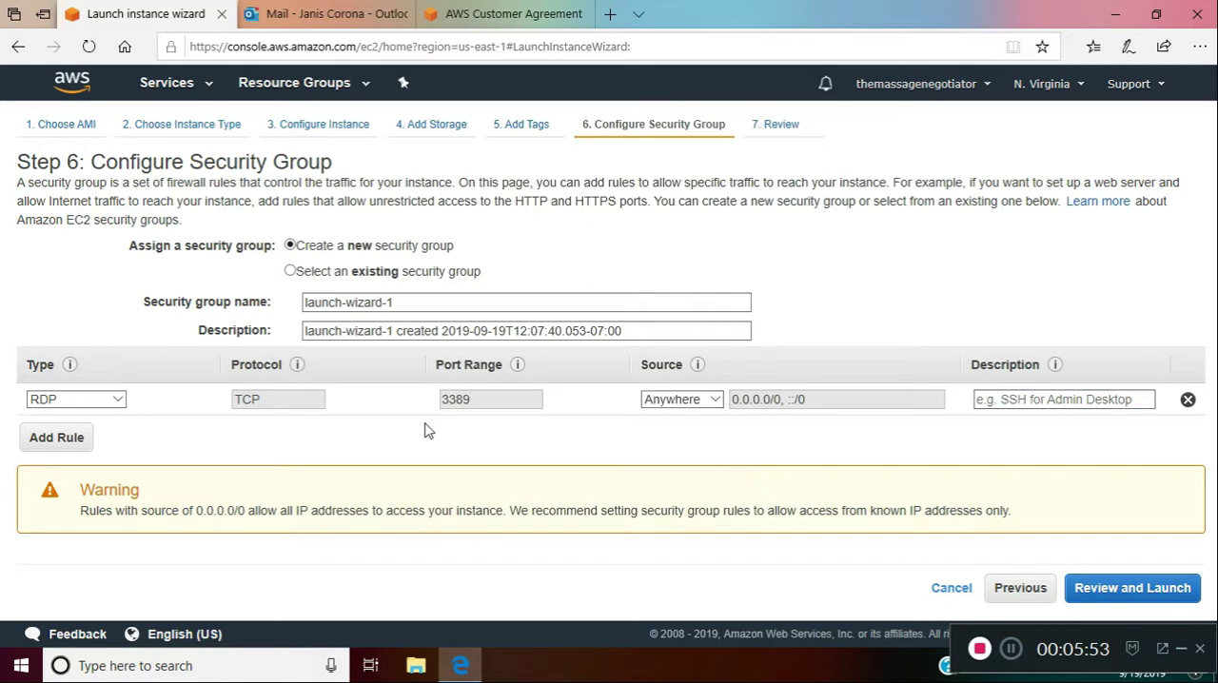
Restrict the RDP rule's source to My IP and proceed without adding tags to the launch review
left_click(716, 400)
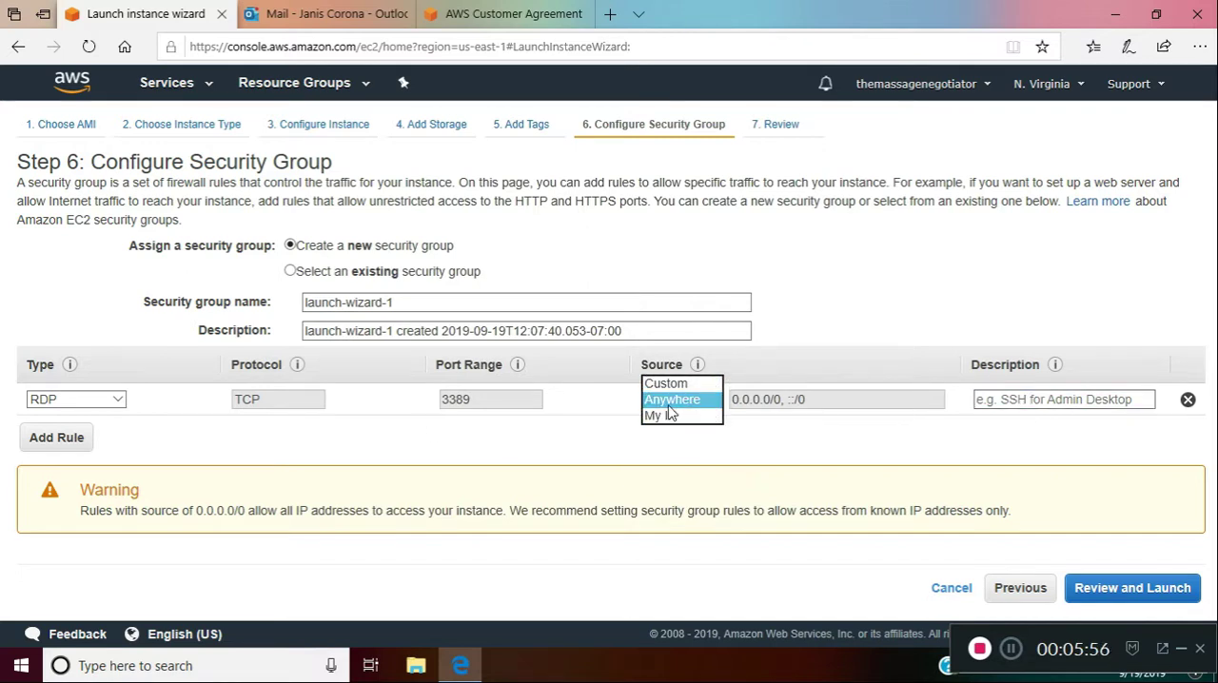
left_click(668, 416)
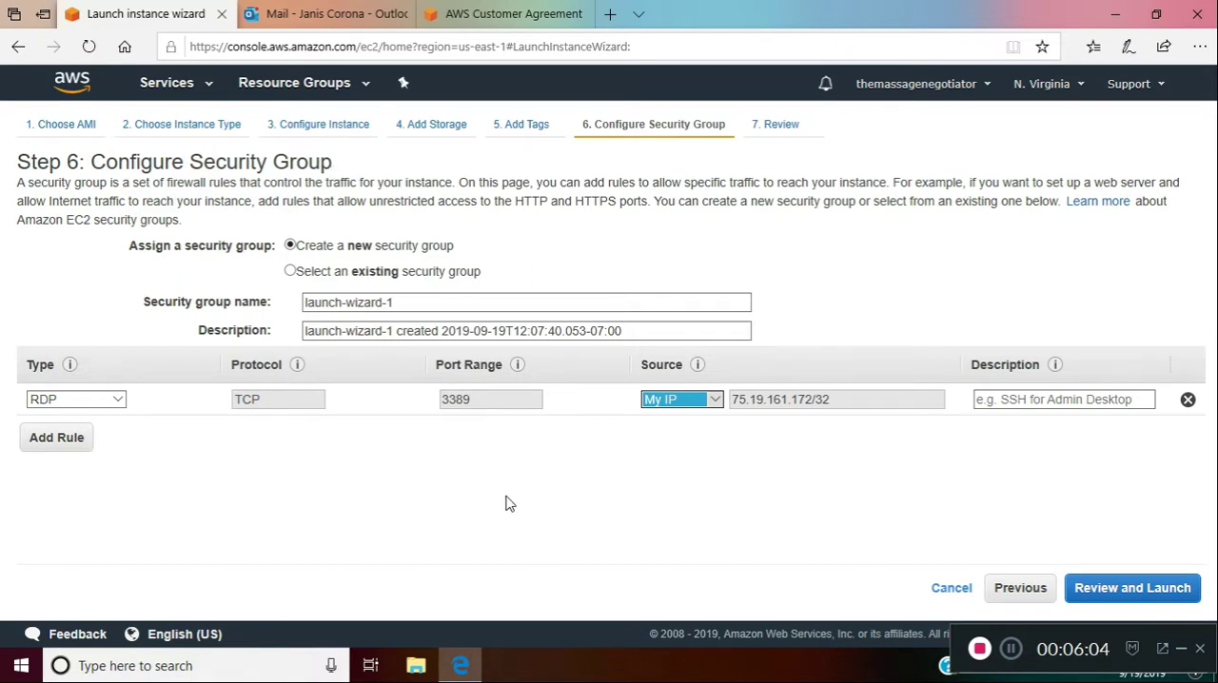
left_click(1016, 600)
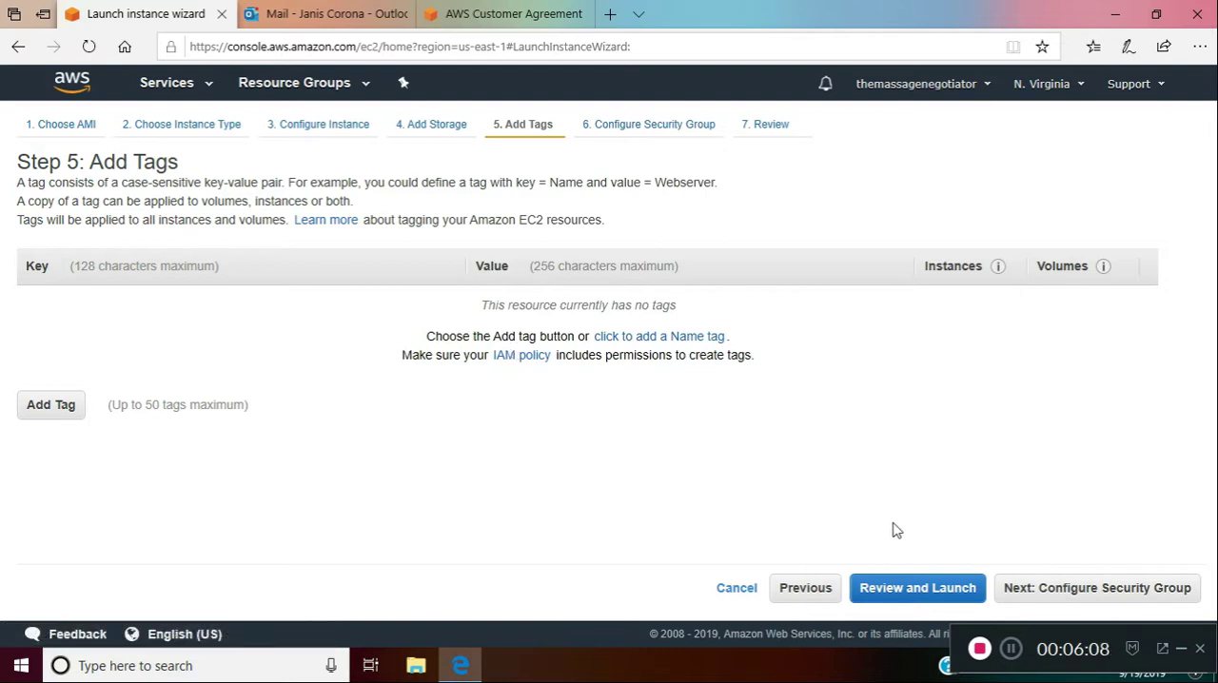
left_click(932, 589)
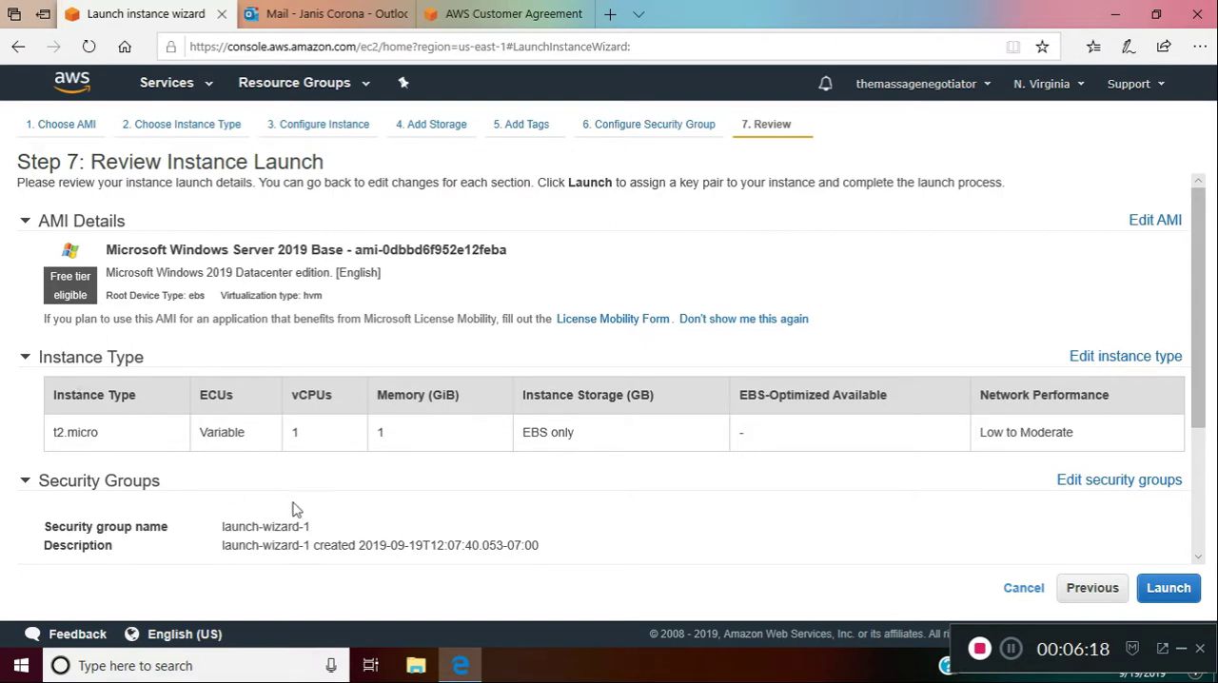
Review the launch details, create a new key pair named tmn for the instance and download its private key file
left_click_drag(1197, 324, 1215, 463)
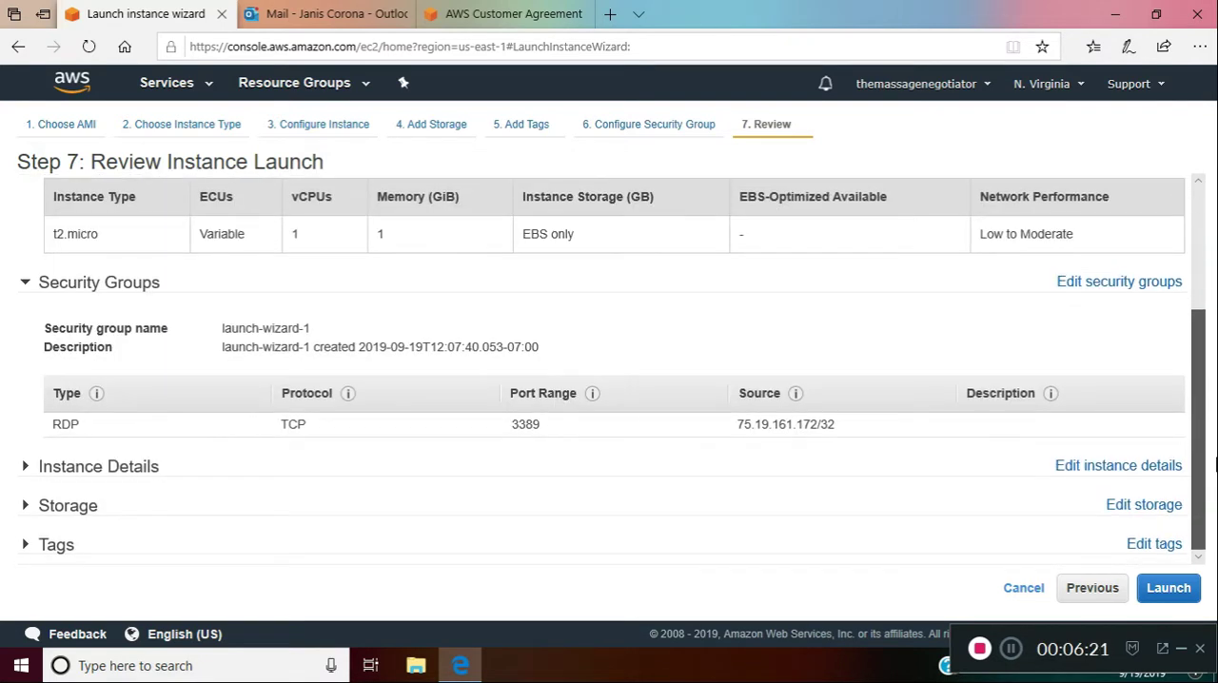
left_click(1168, 587)
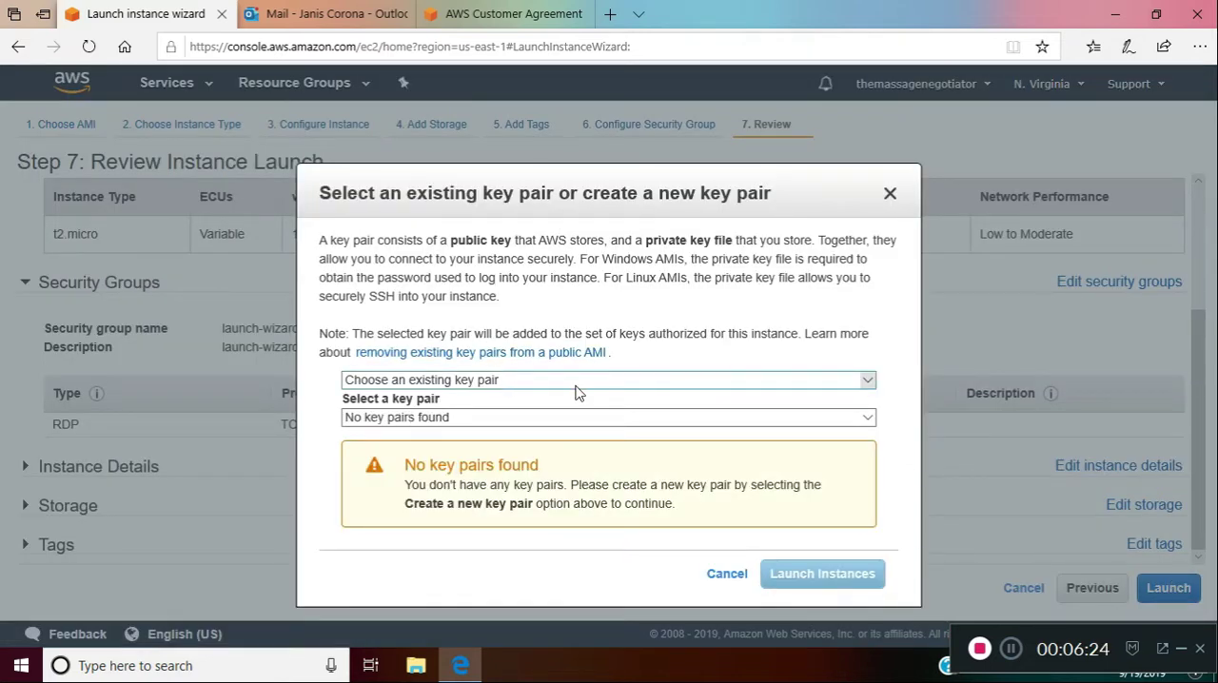
left_click(866, 380)
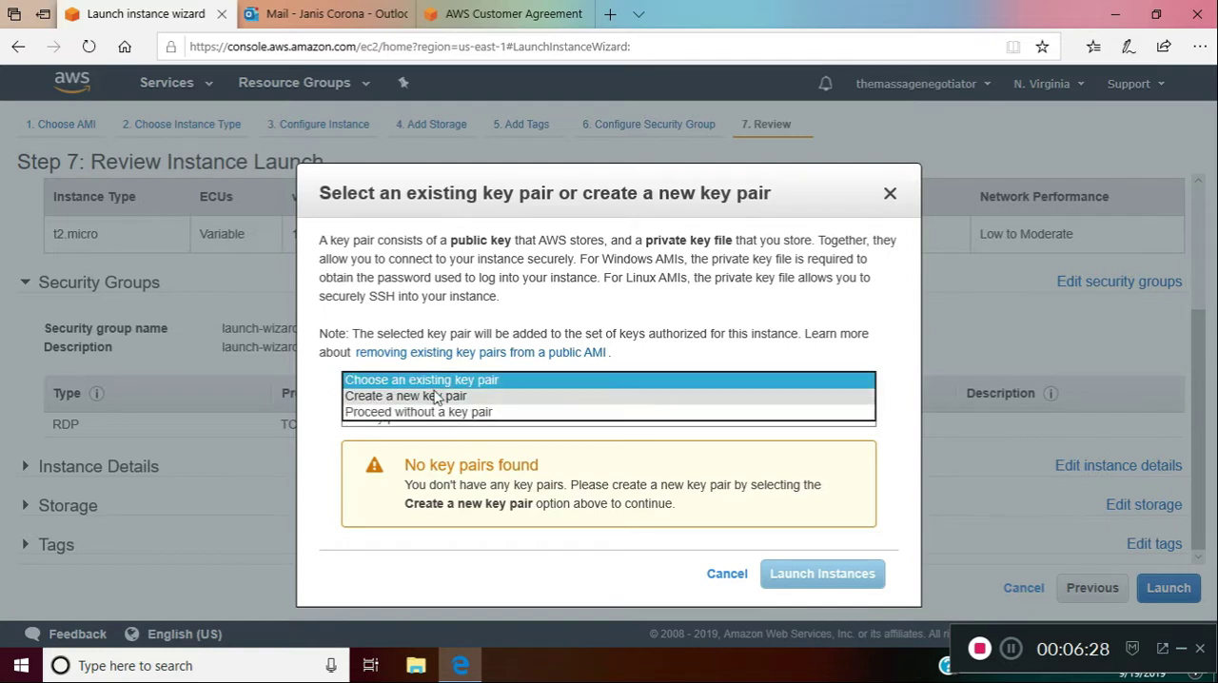
left_click(436, 397)
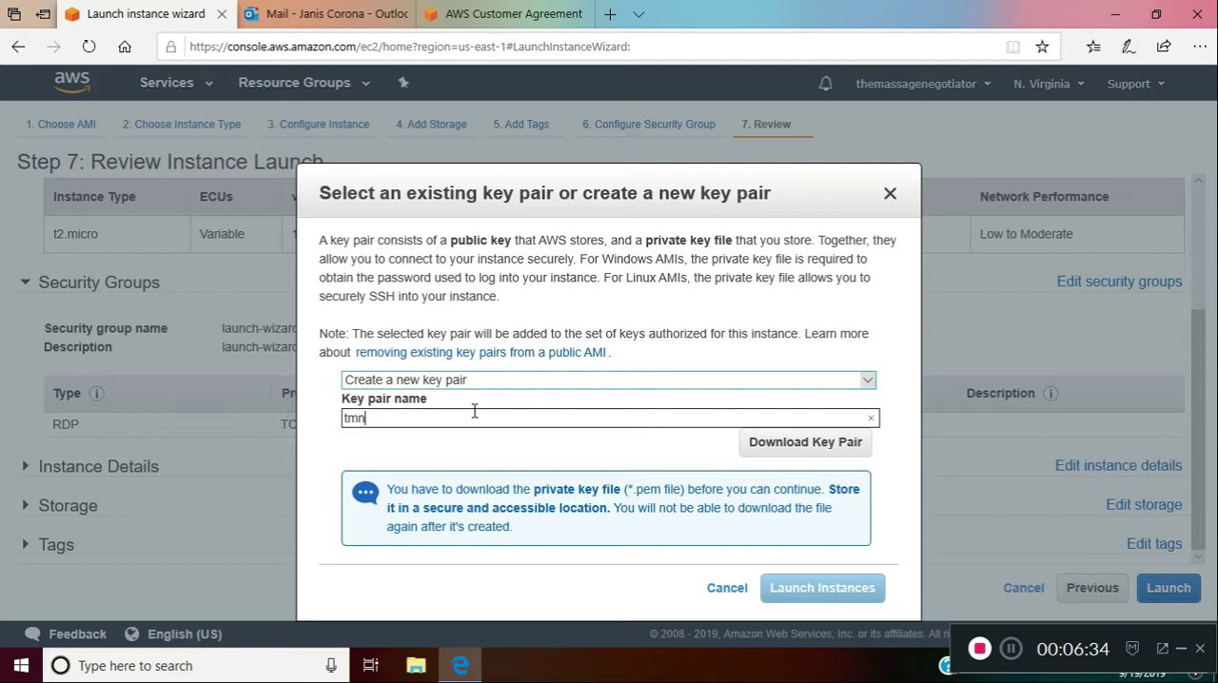
type("tmn")
left_click(806, 446)
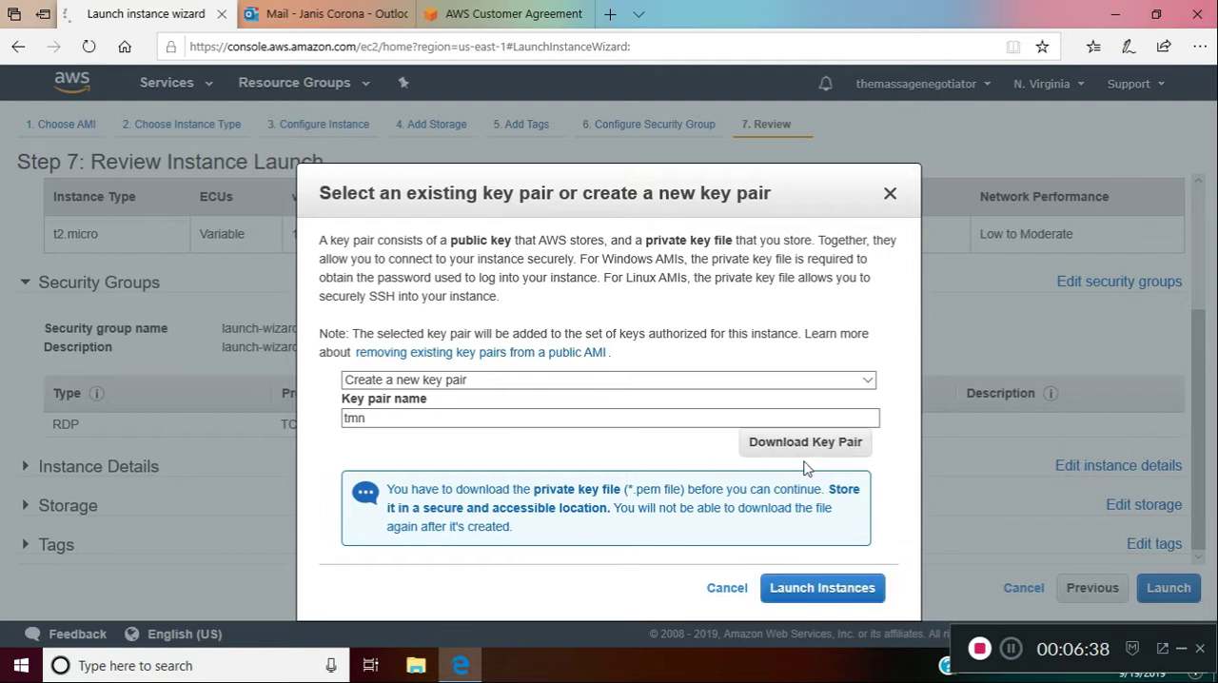
left_click(783, 622)
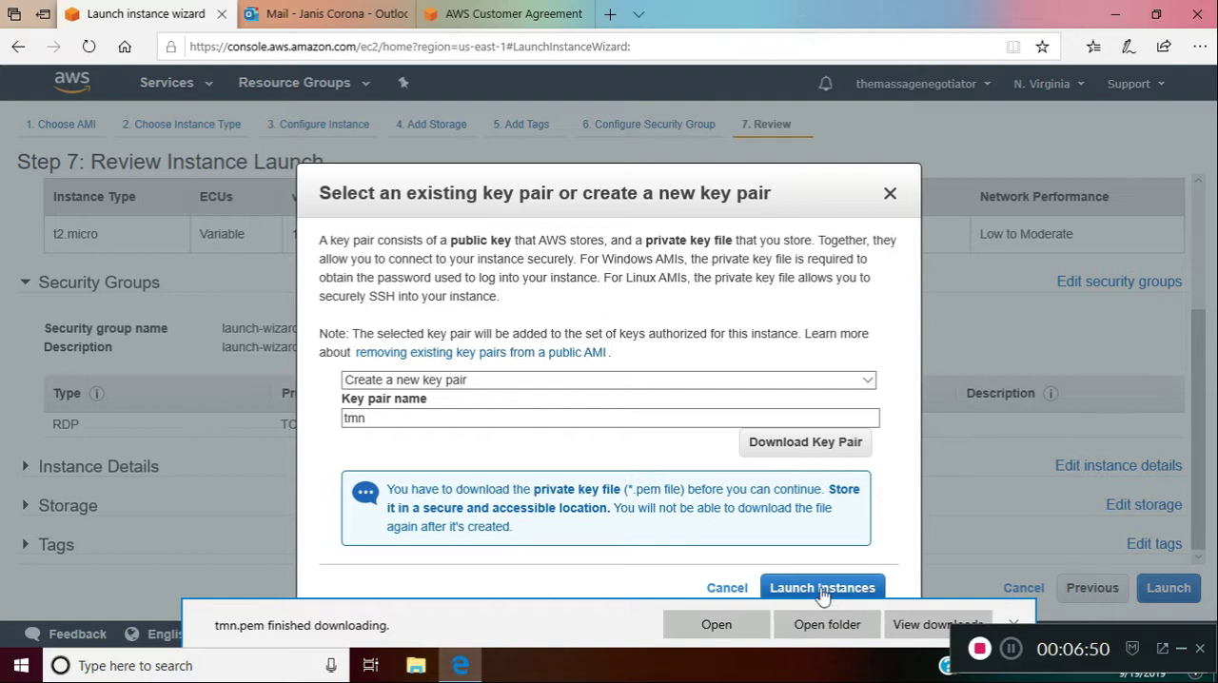
Launch the instance with the new key pair, look over the launch status and dismiss the download notice
scroll(824, 190, "down", 1)
left_click(868, 560)
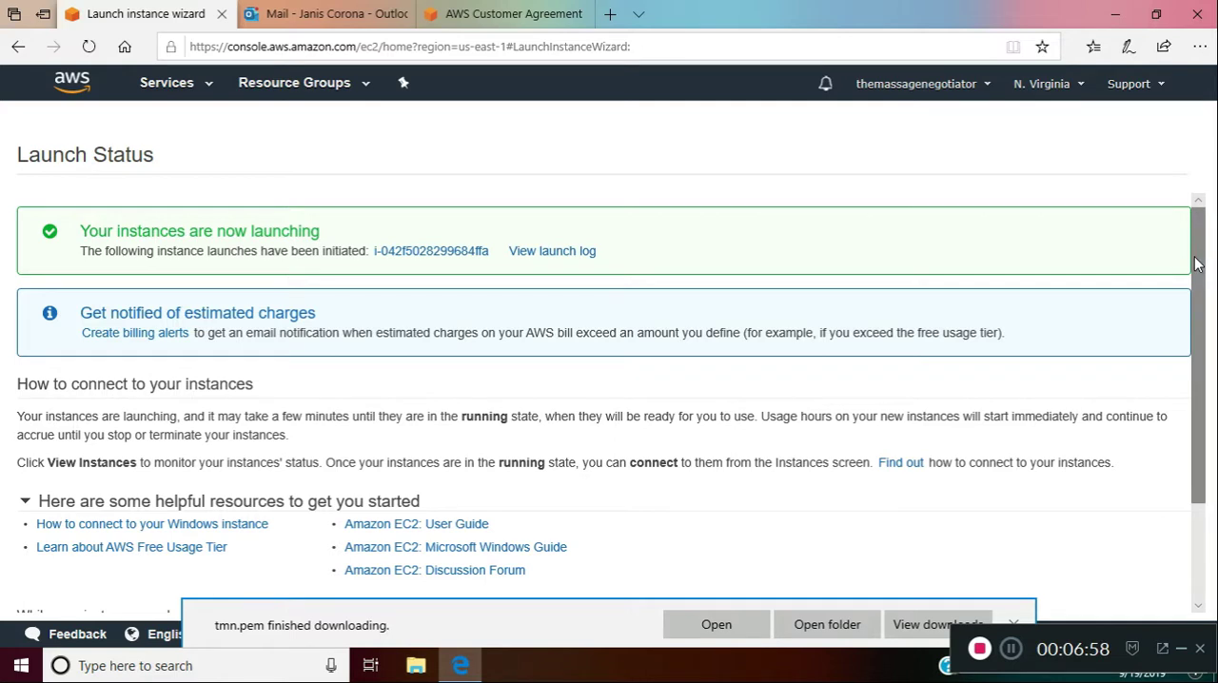
left_click_drag(1198, 265, 1198, 253)
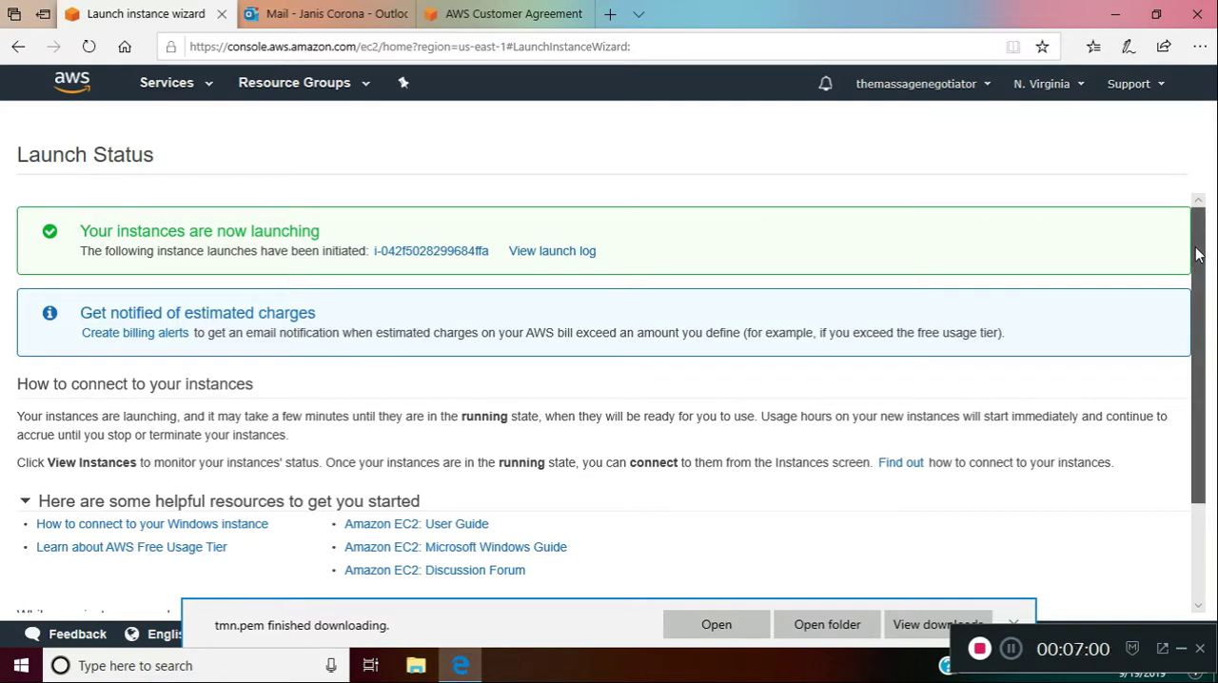
left_click_drag(1199, 254, 1214, 388)
left_click_drag(1214, 277, 1213, 234)
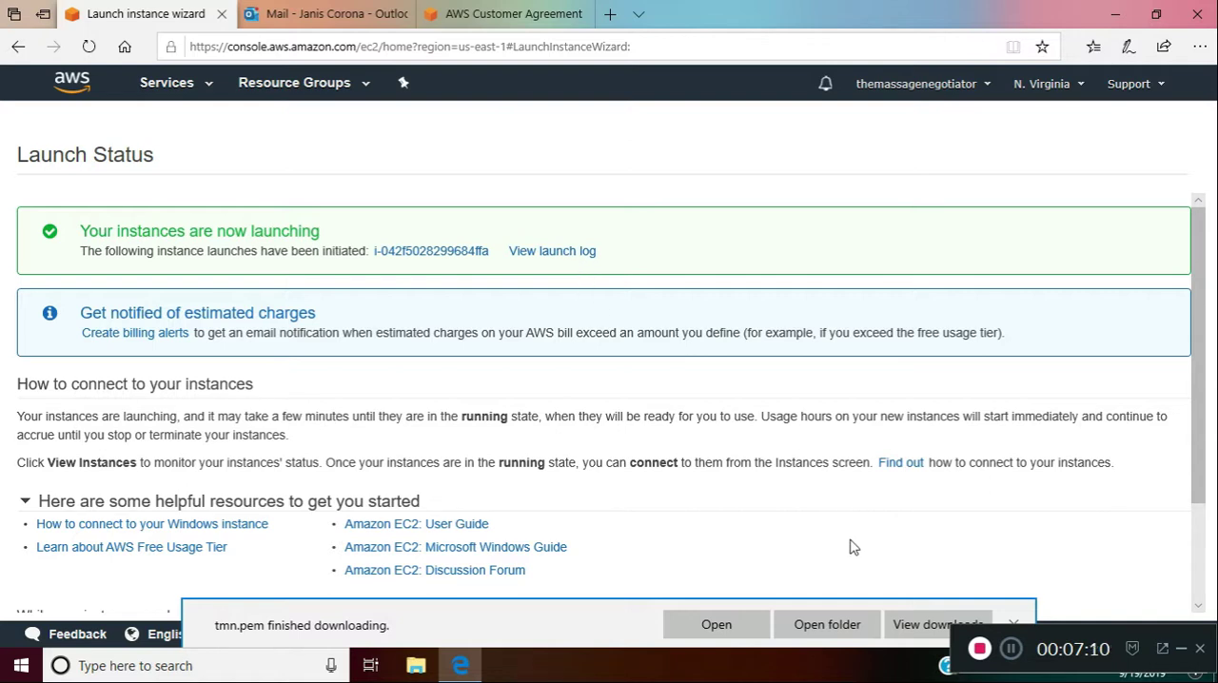
left_click(1017, 625)
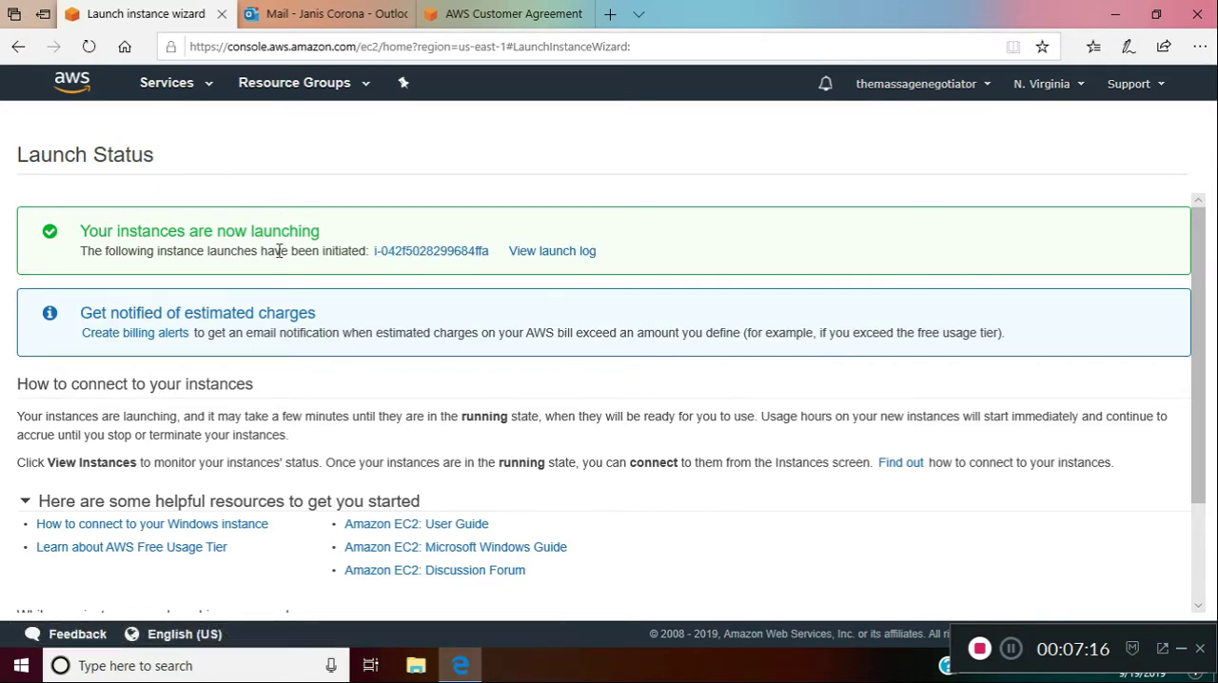
Go to the running instances from the EC2 service dashboard and open the new instance's connection details
left_click(202, 90)
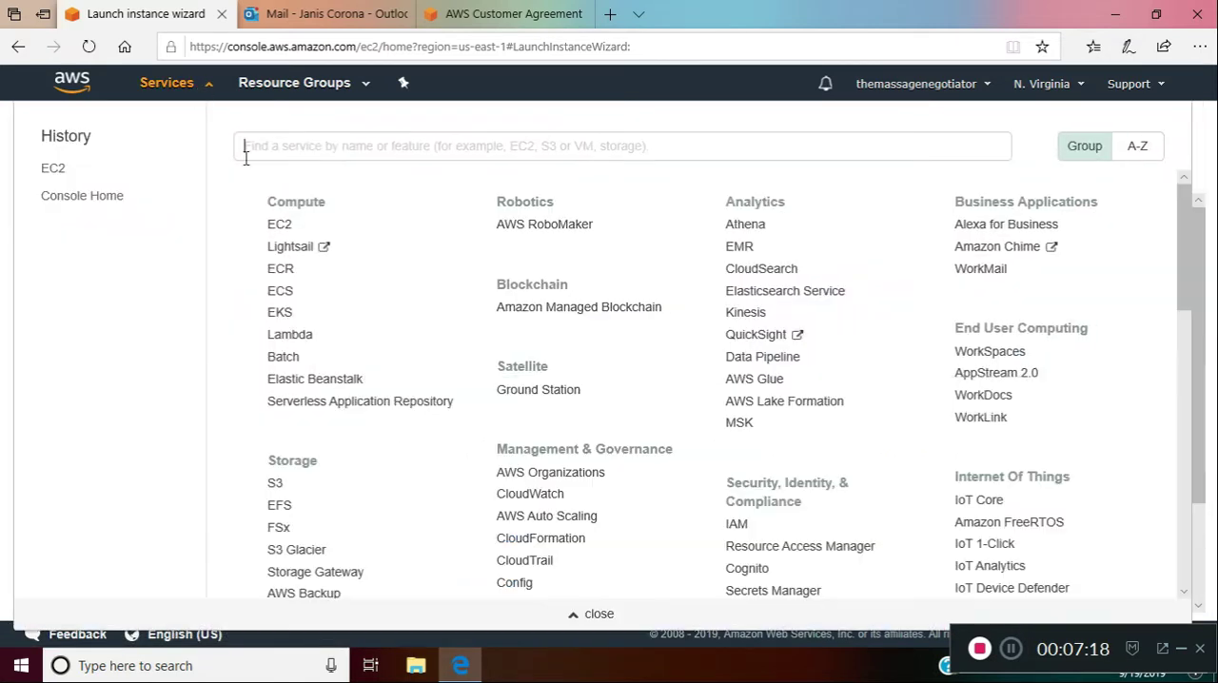
left_click(281, 229)
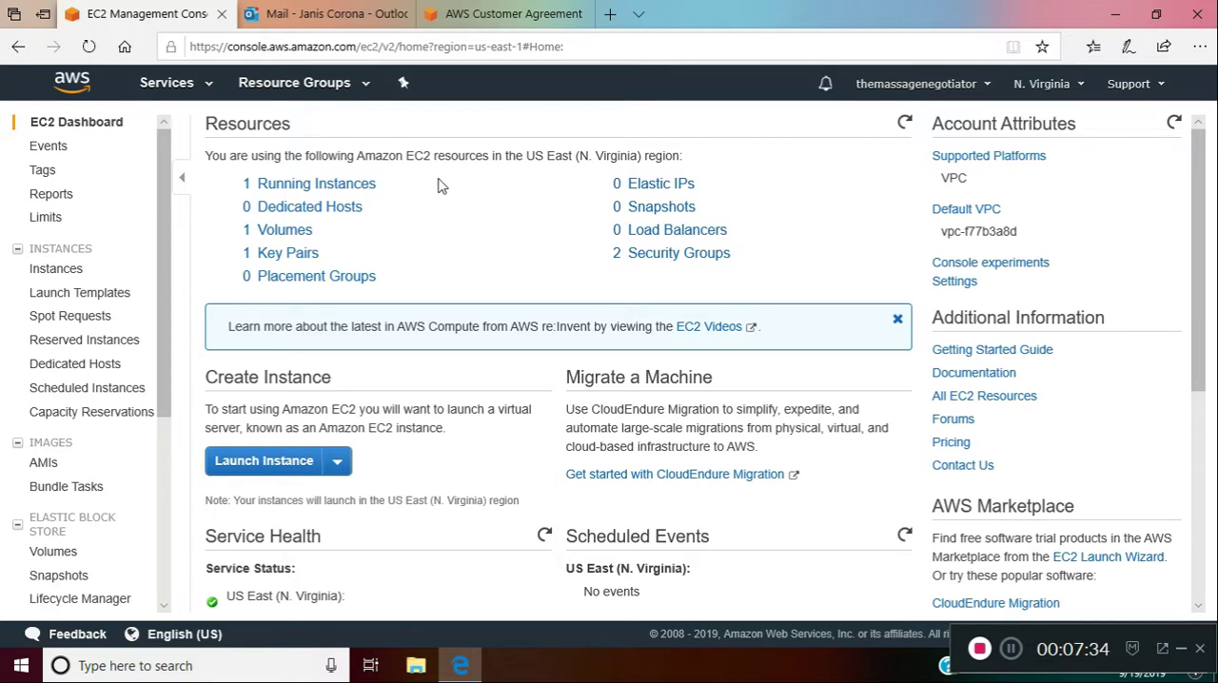
left_click(364, 194)
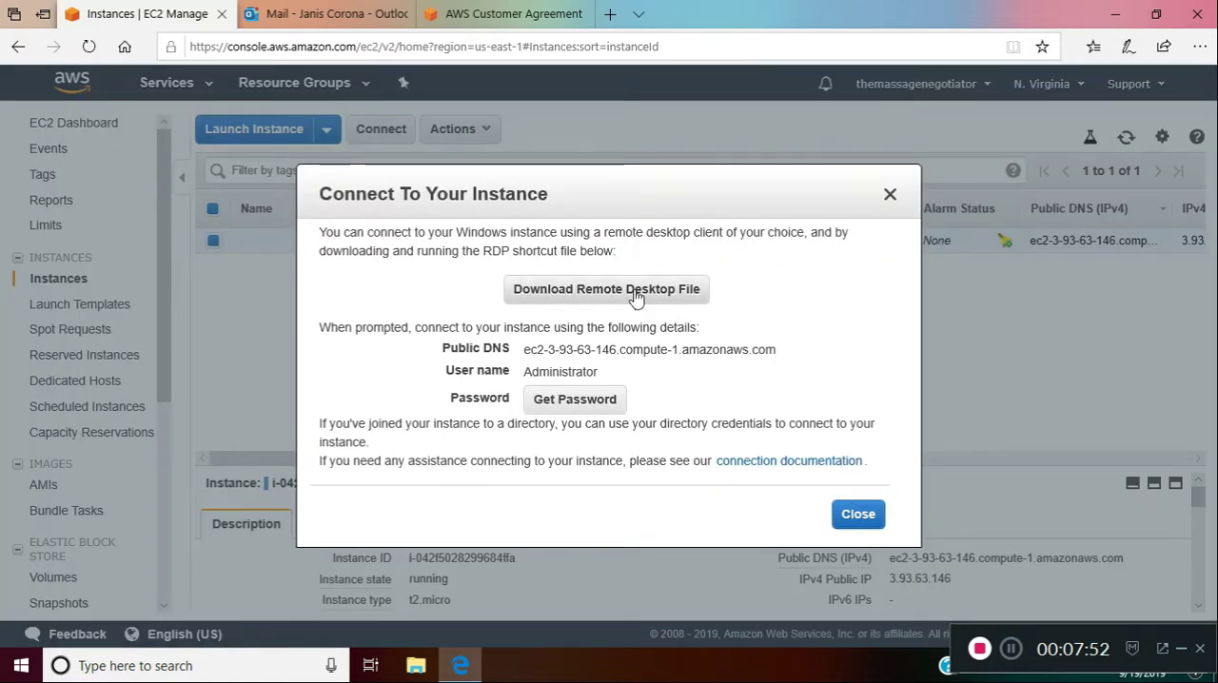
Download and save the instance's remote desktop file and try to retrieve the Administrator password
left_click(636, 297)
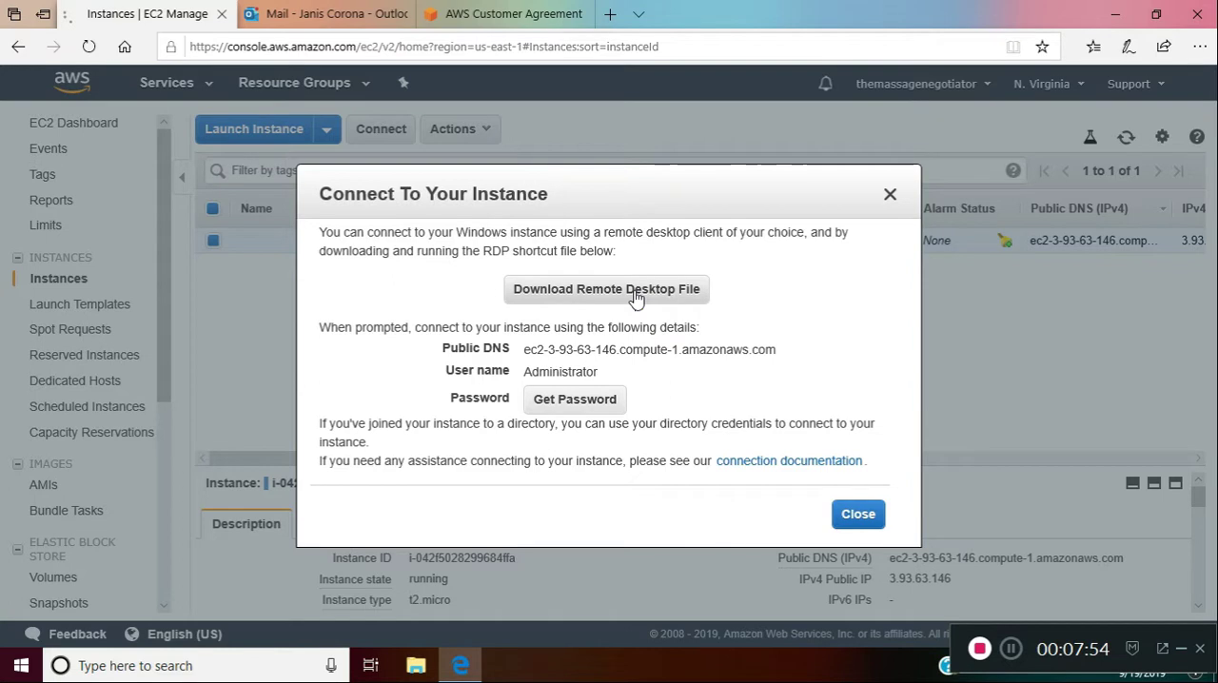
left_click(786, 616)
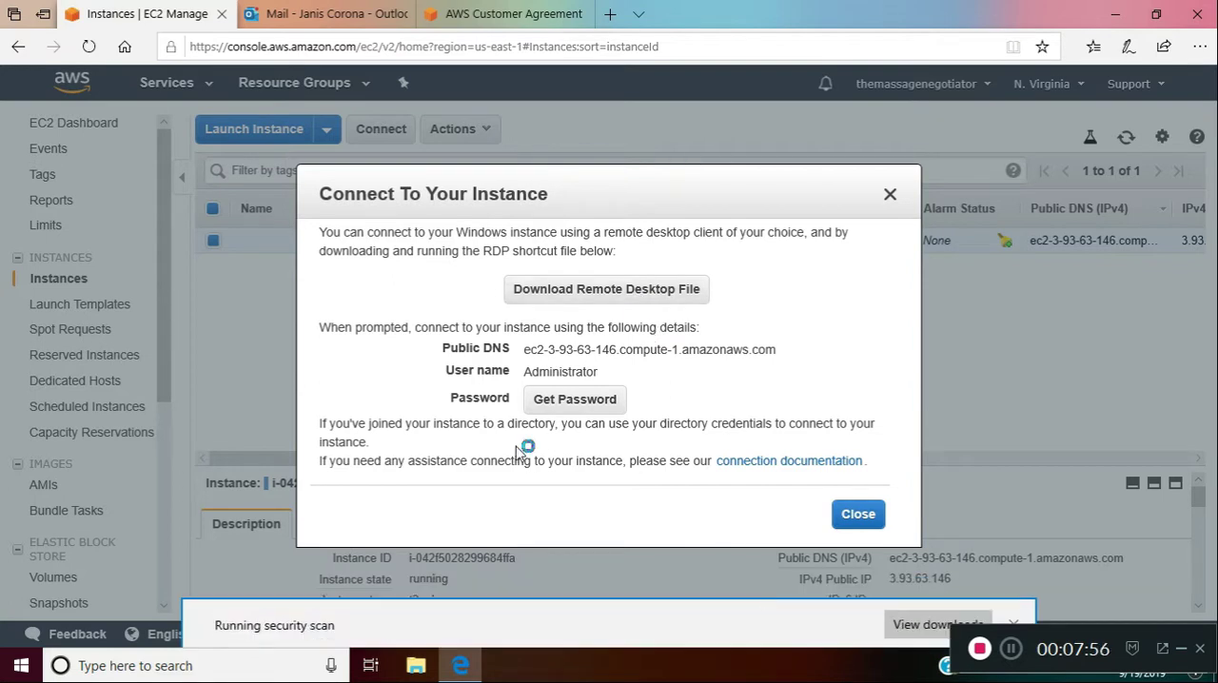
left_click(581, 401)
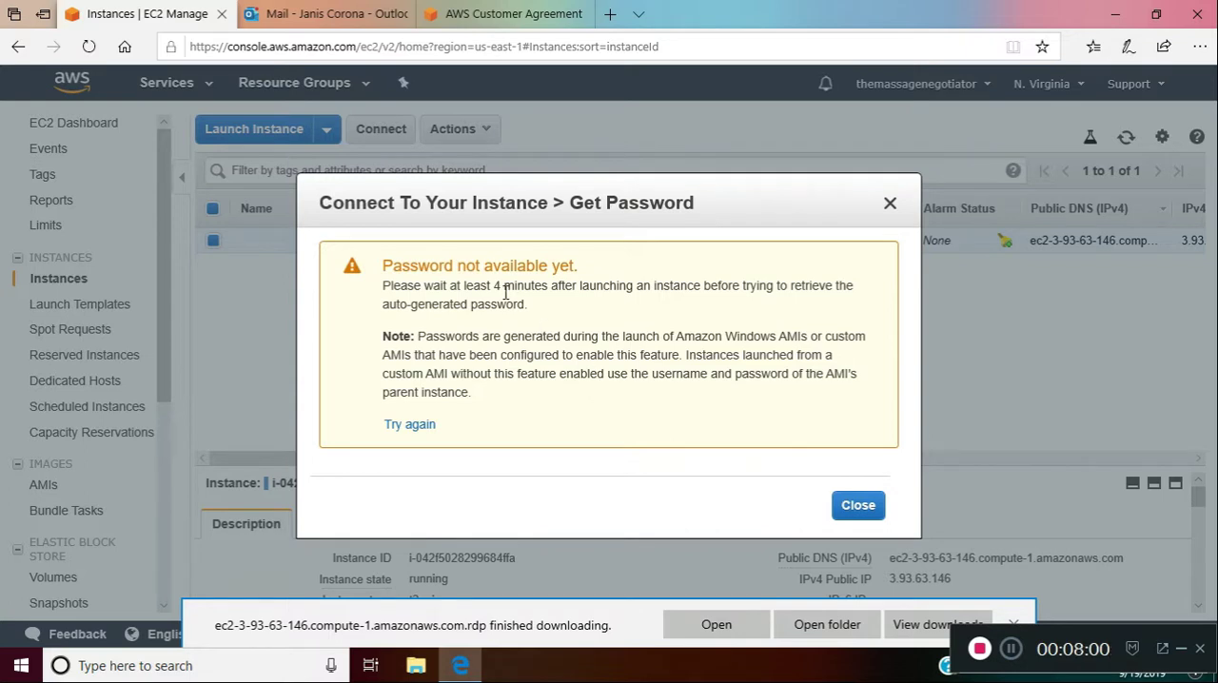
Open the Downloads folder and delete every item except the remote desktop file and tmn.pem
left_click(816, 629)
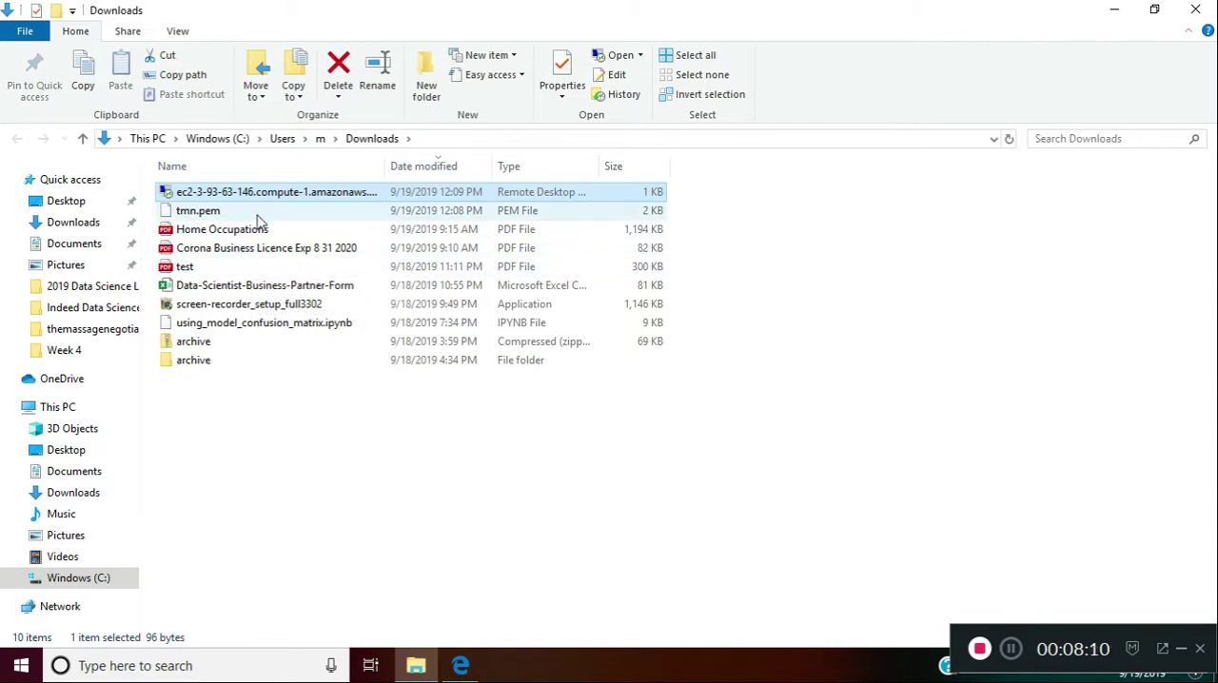
left_click(228, 238)
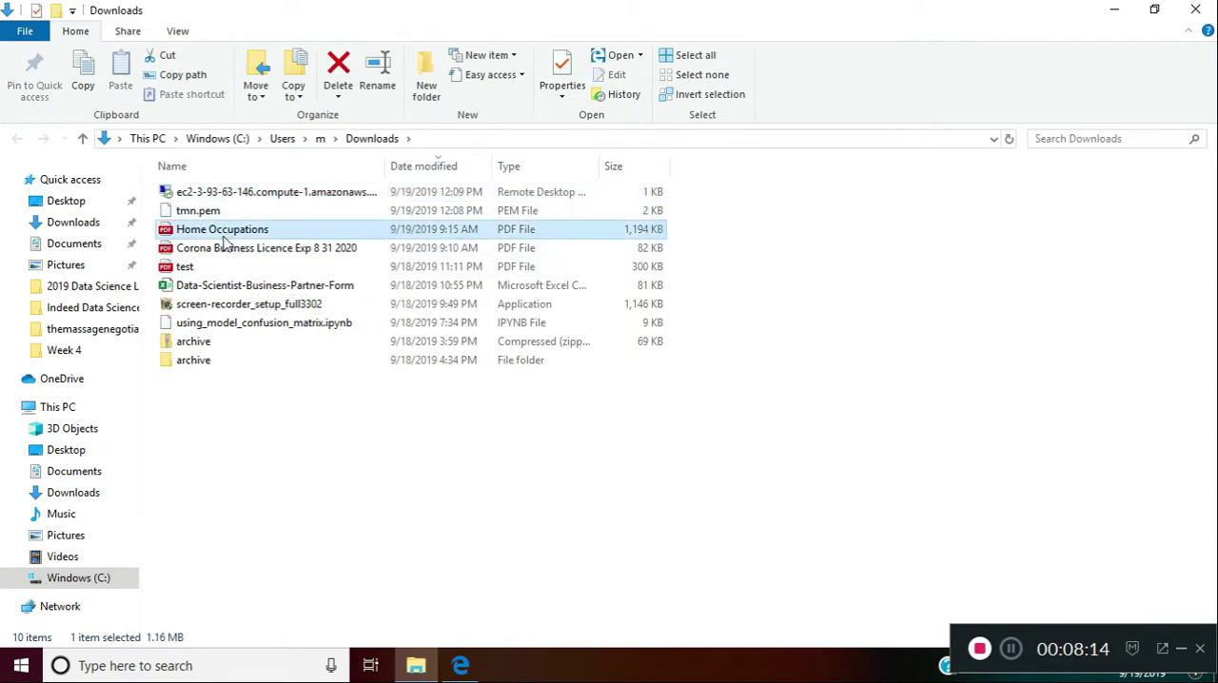
left_click(217, 362, "shift")
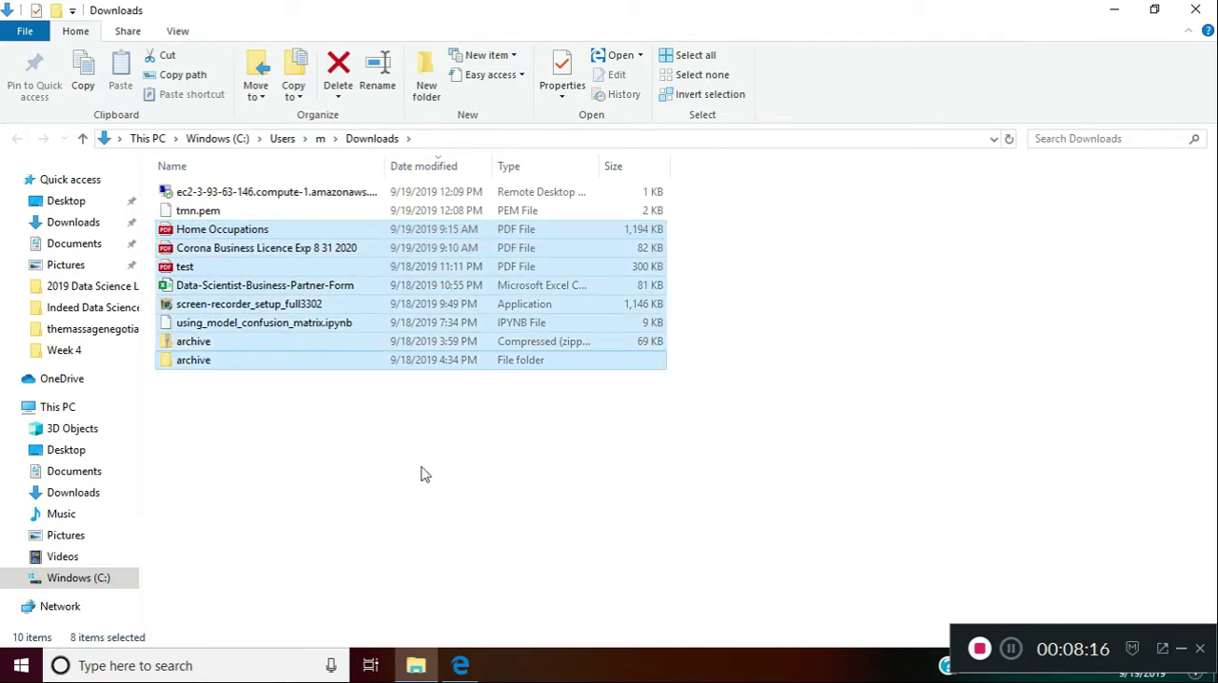
left_click(339, 66)
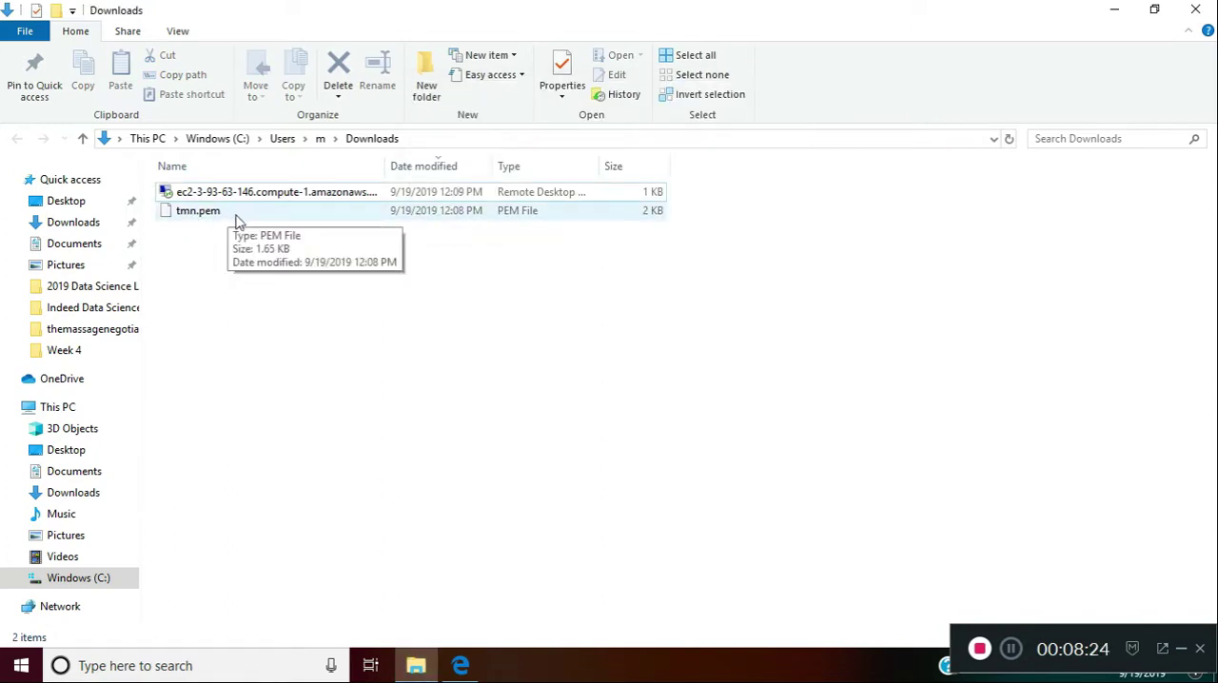
Run the downloaded remote desktop file and accept connecting to the unknown publisher's computer
double_click(265, 197)
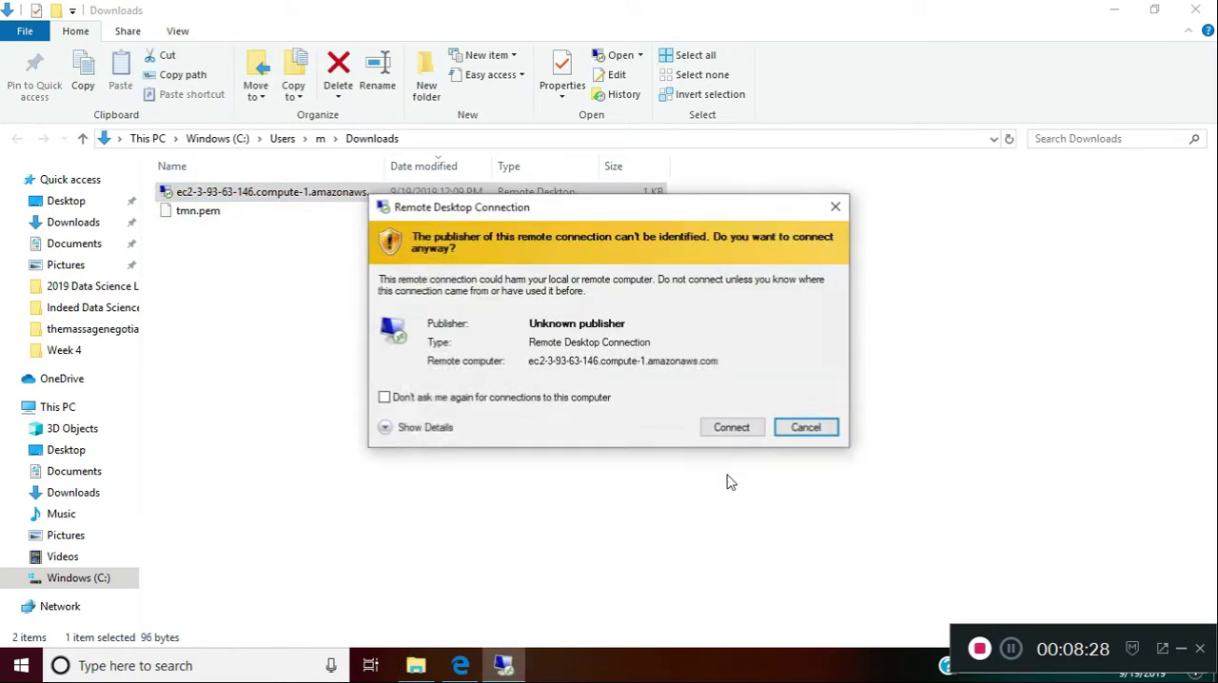
left_click(727, 428)
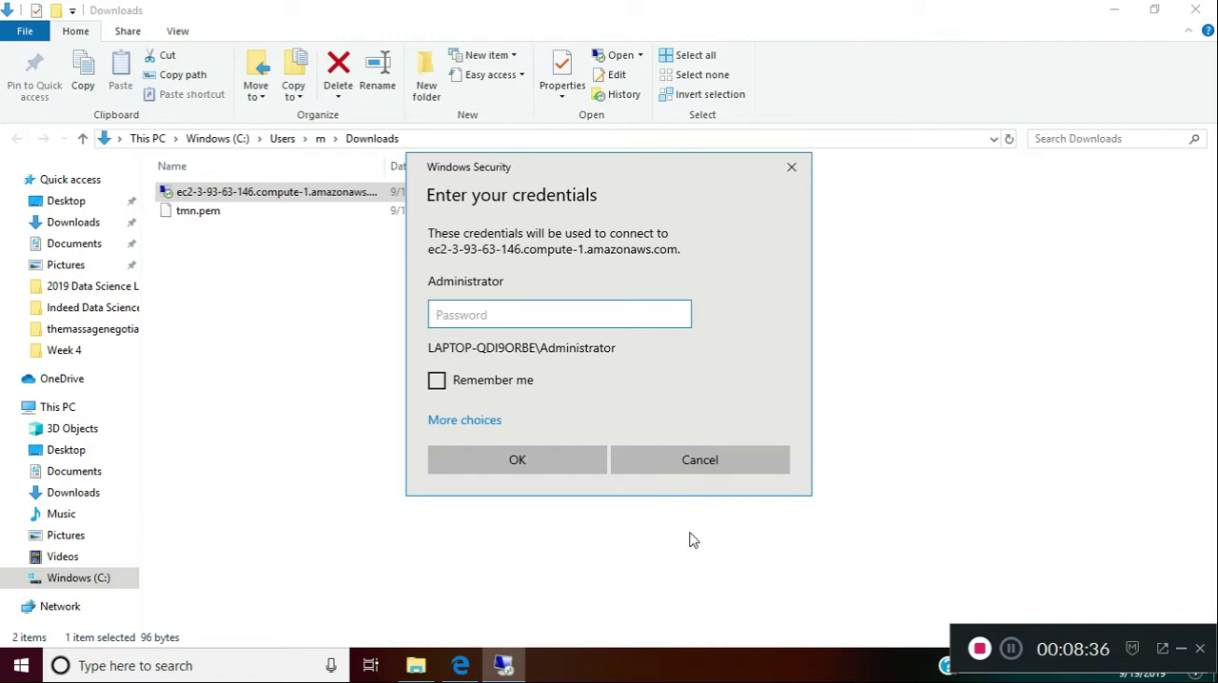
Switch to the EC2 console in Edge, decrypt the Administrator password using tmn.pem from Downloads, and copy it
left_click(460, 665)
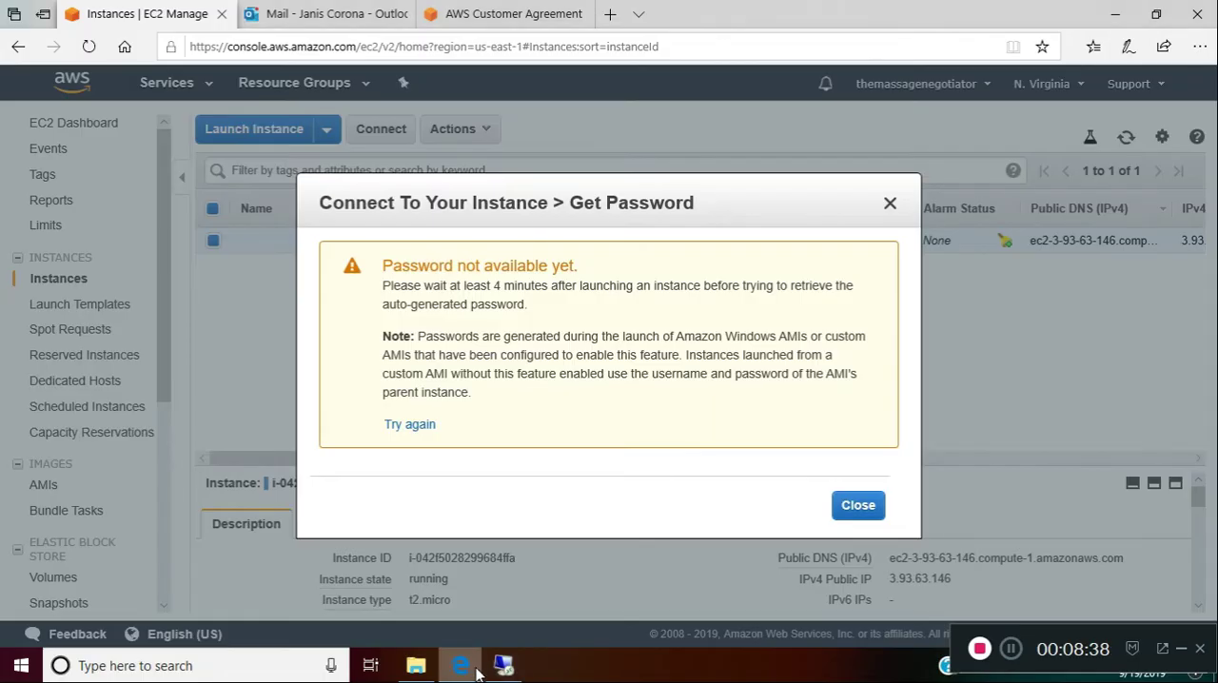
left_click(1015, 655)
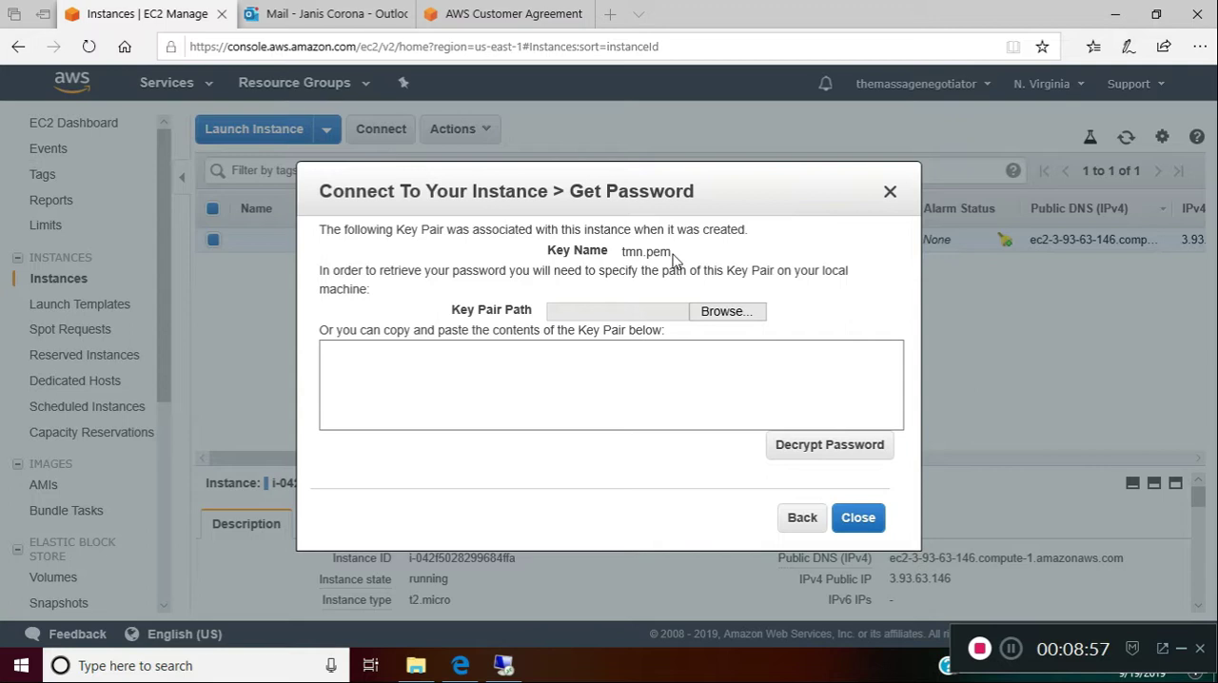
left_click(720, 316)
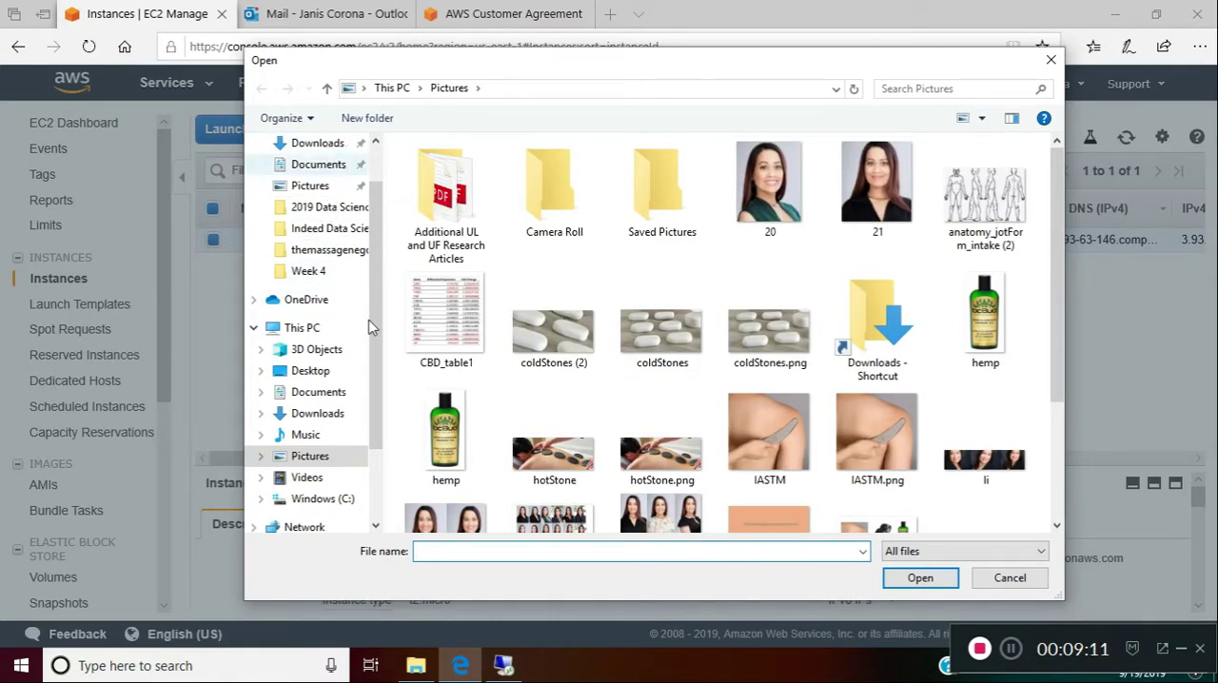
left_click(318, 144)
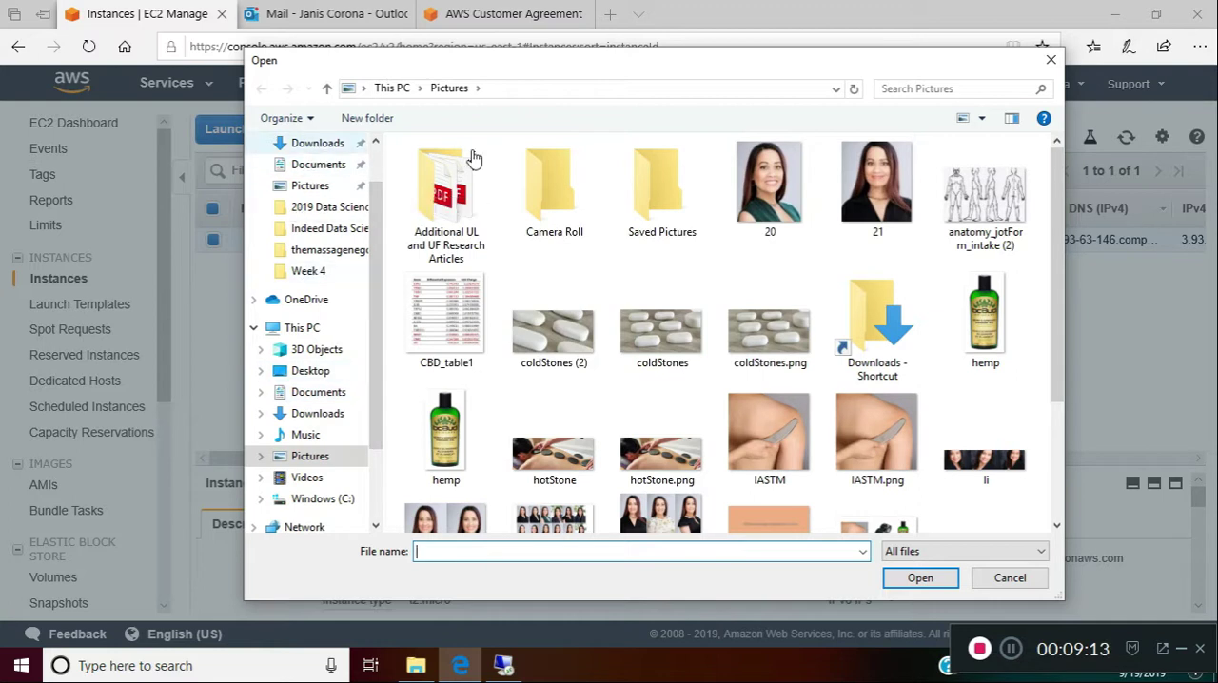
left_click(482, 190)
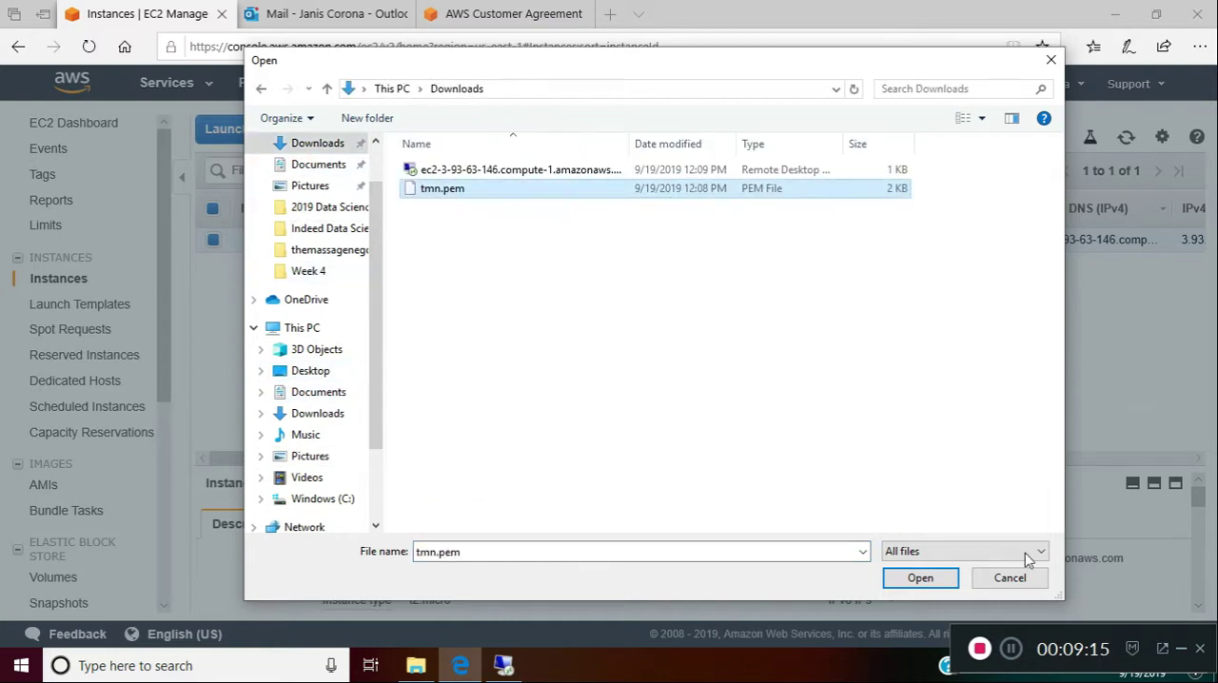
left_click(919, 577)
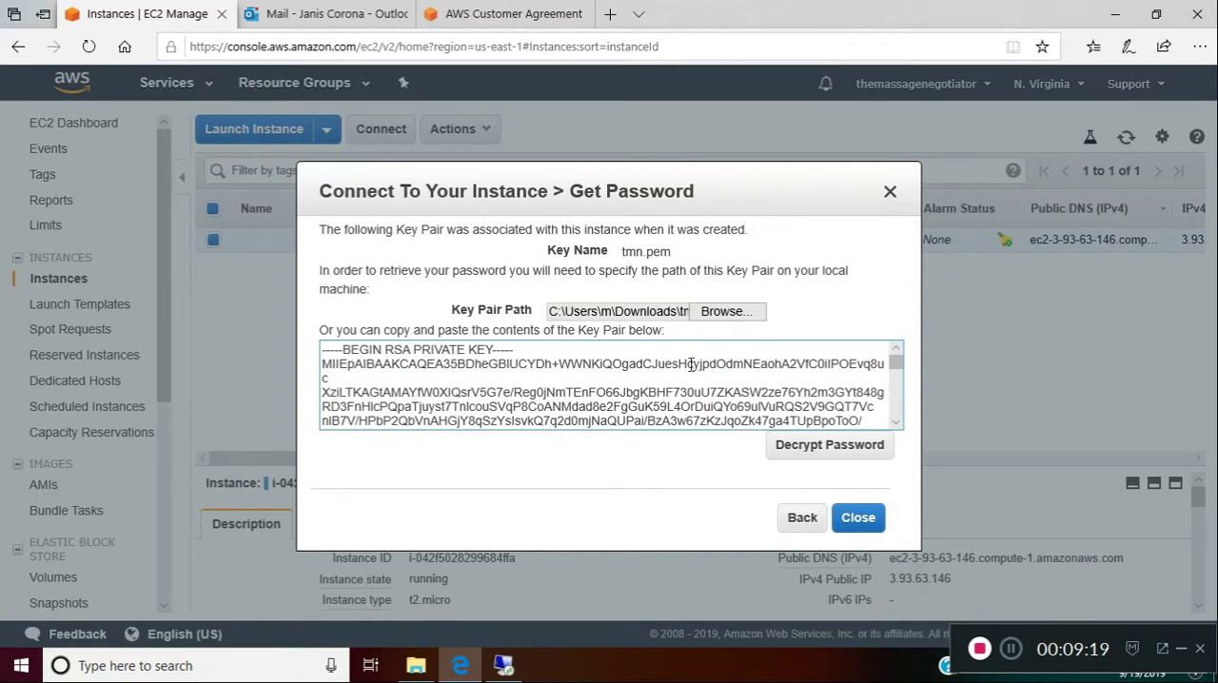
left_click(793, 449)
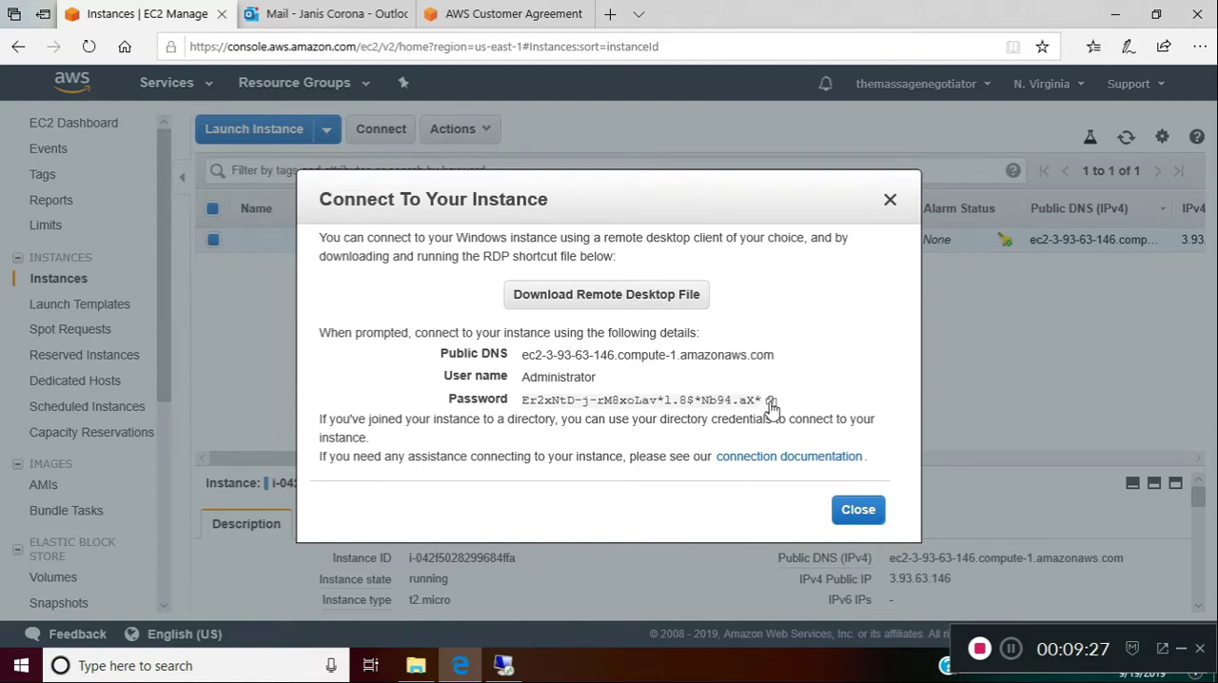
left_click(772, 401)
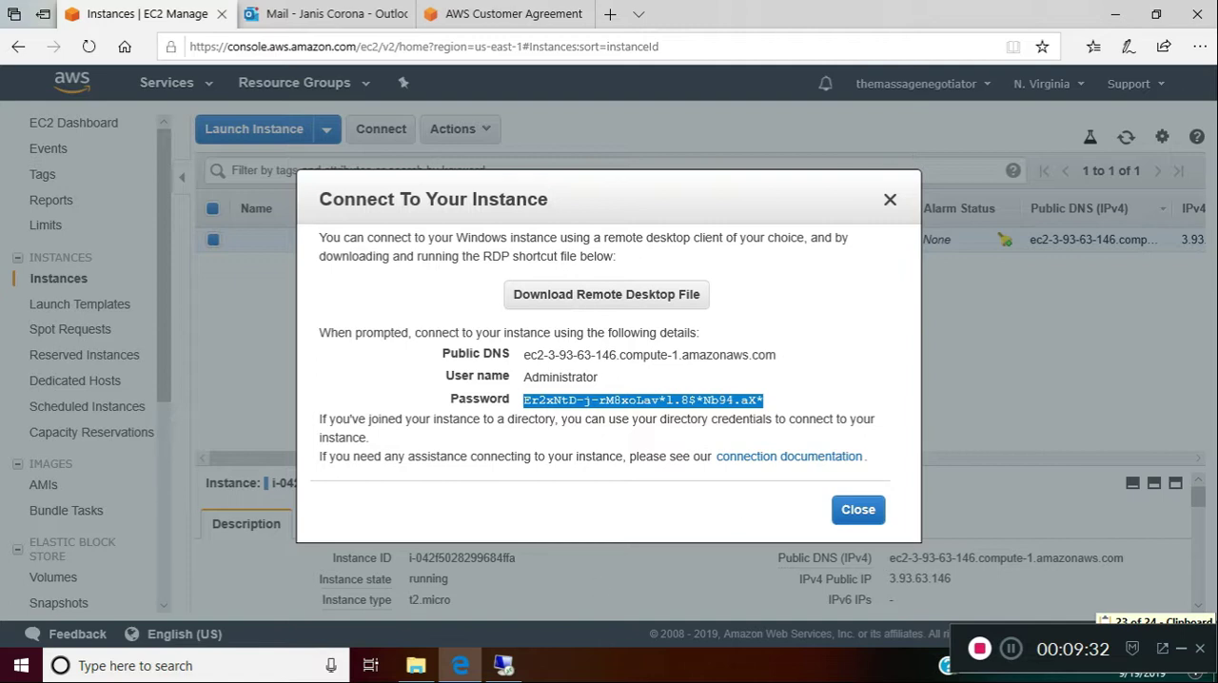
Open Notepad and paste the copied Administrator password into a blank document
left_click(231, 670)
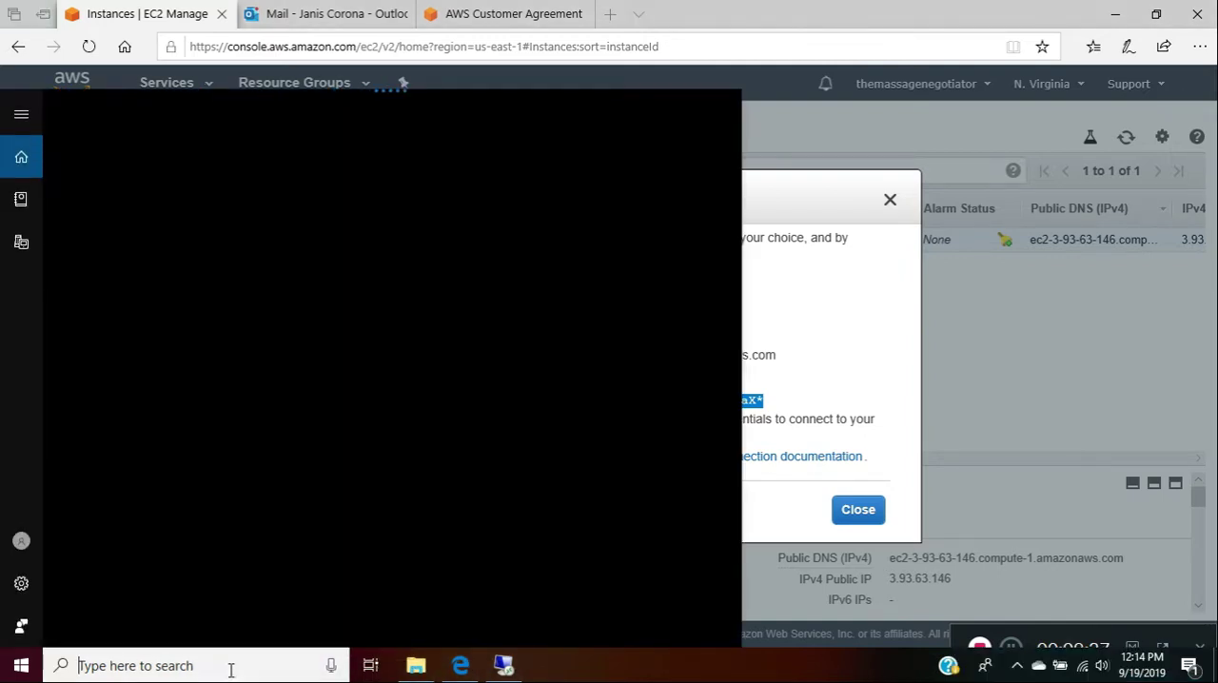
type("n")
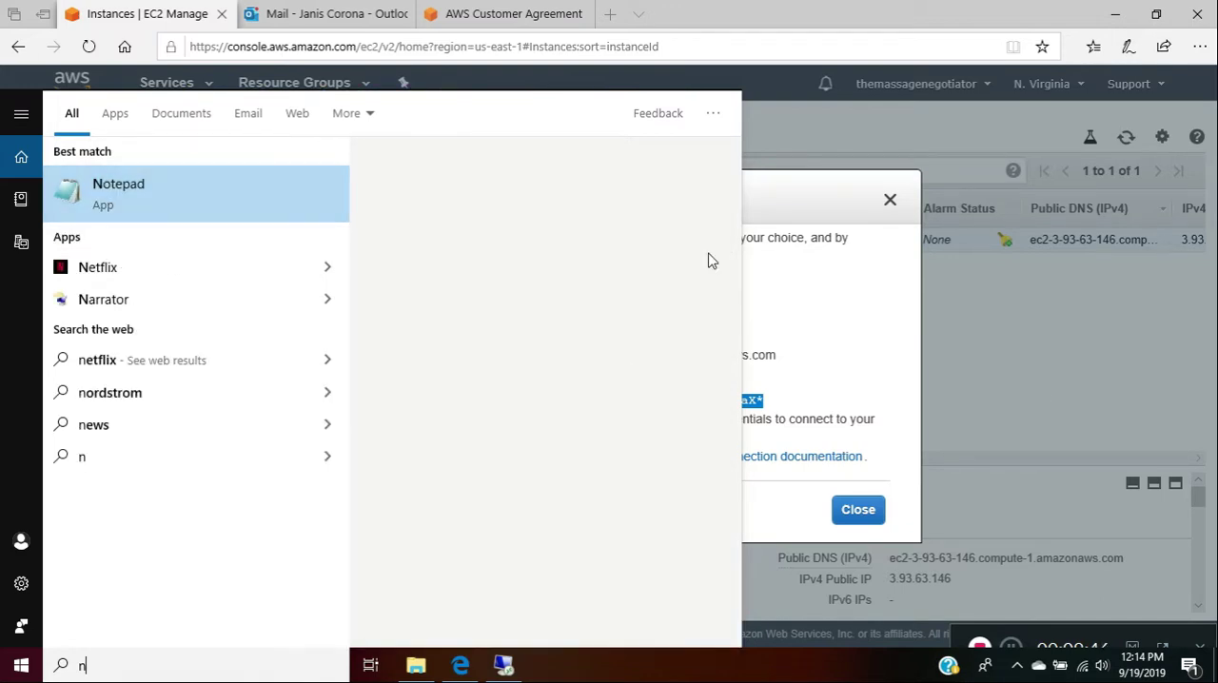
key("Return")
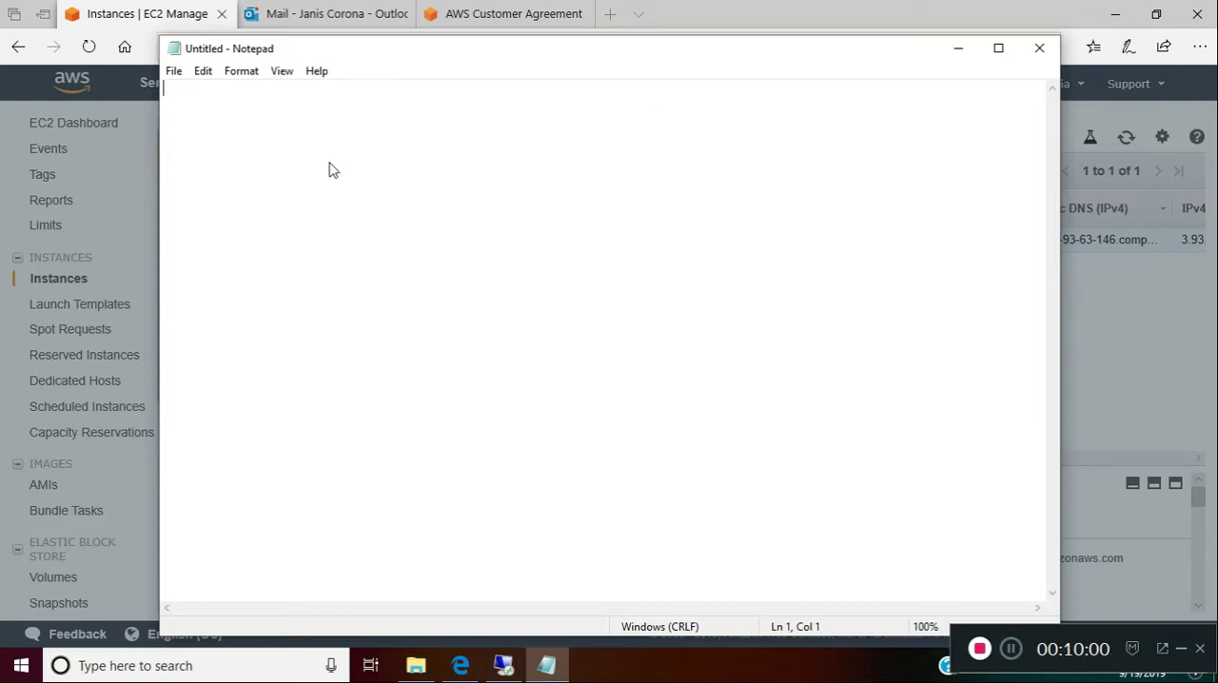
right_click(287, 123)
left_click(331, 196)
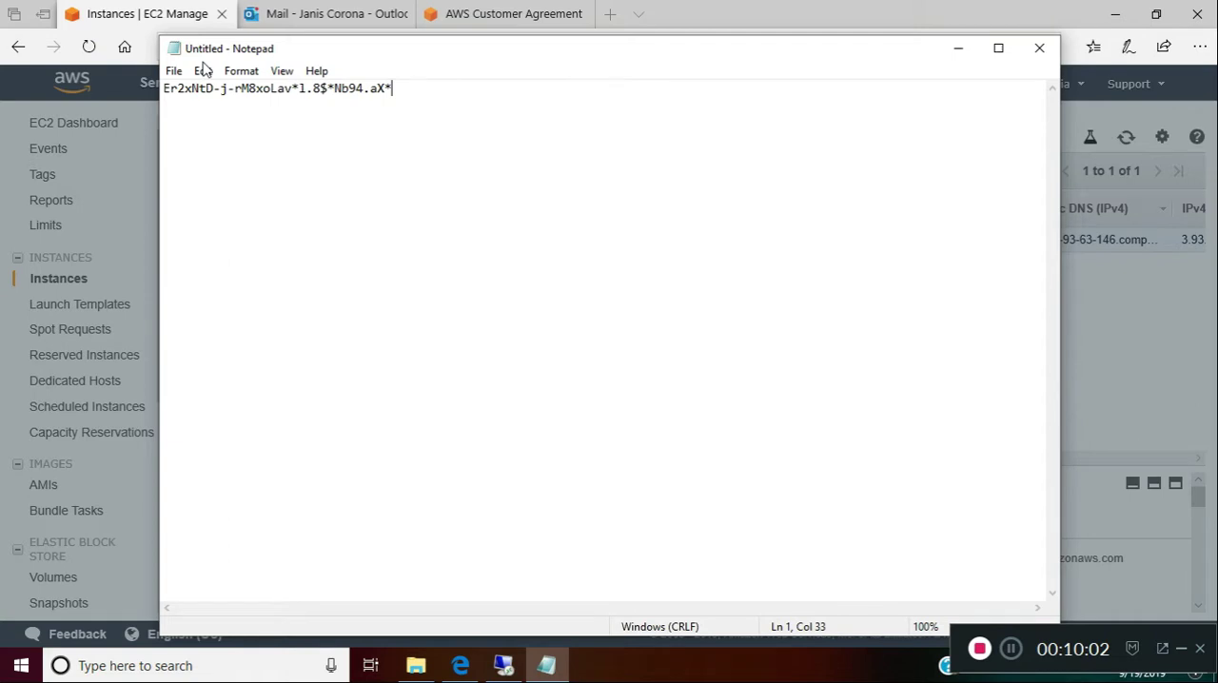
Save the Notepad document as the text file vmPW in the Downloads folder and close it
left_click(173, 74)
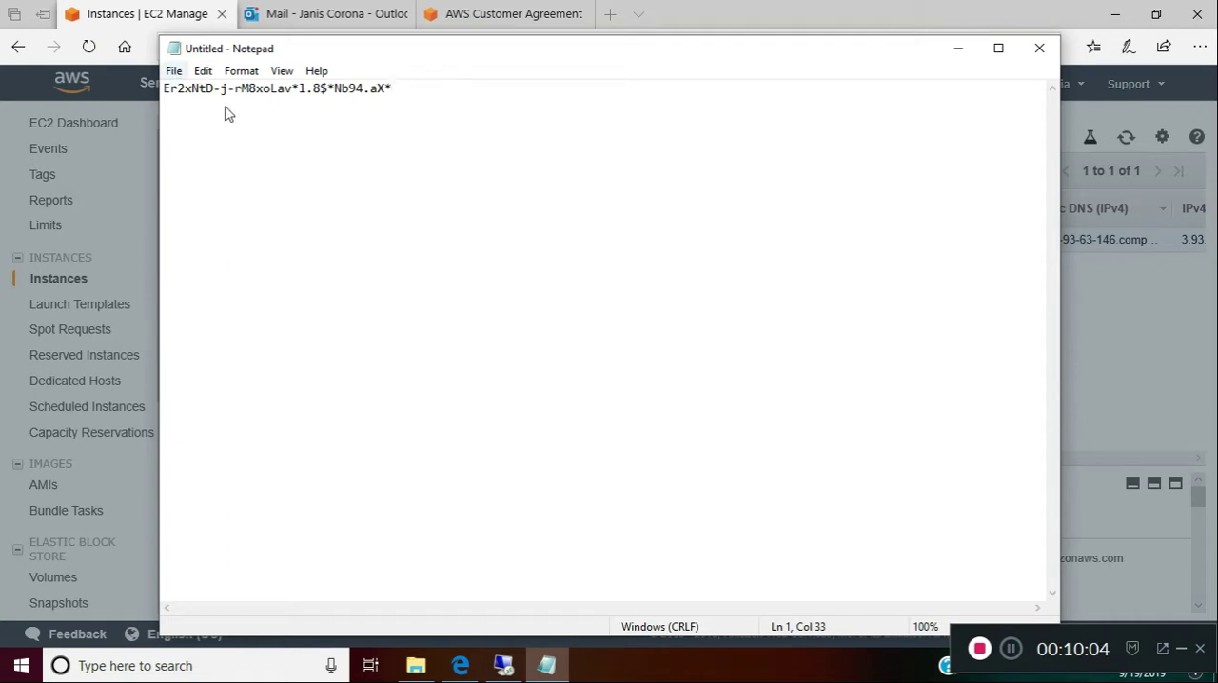
left_click(226, 154)
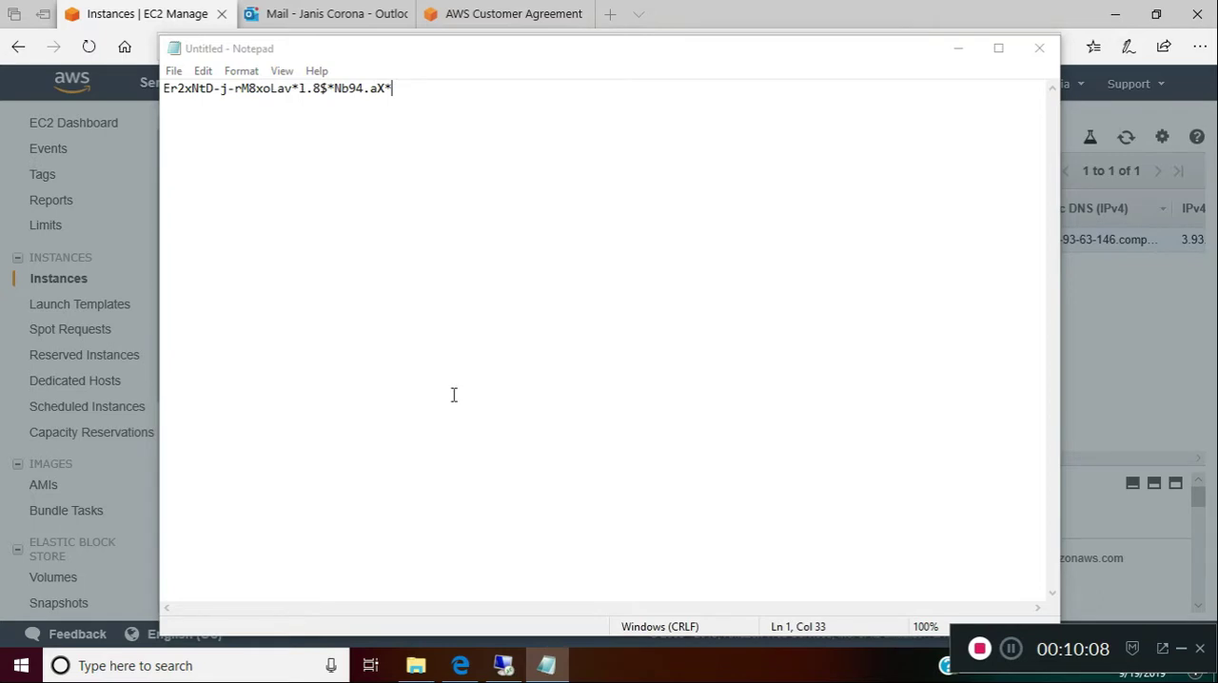
type("vm")
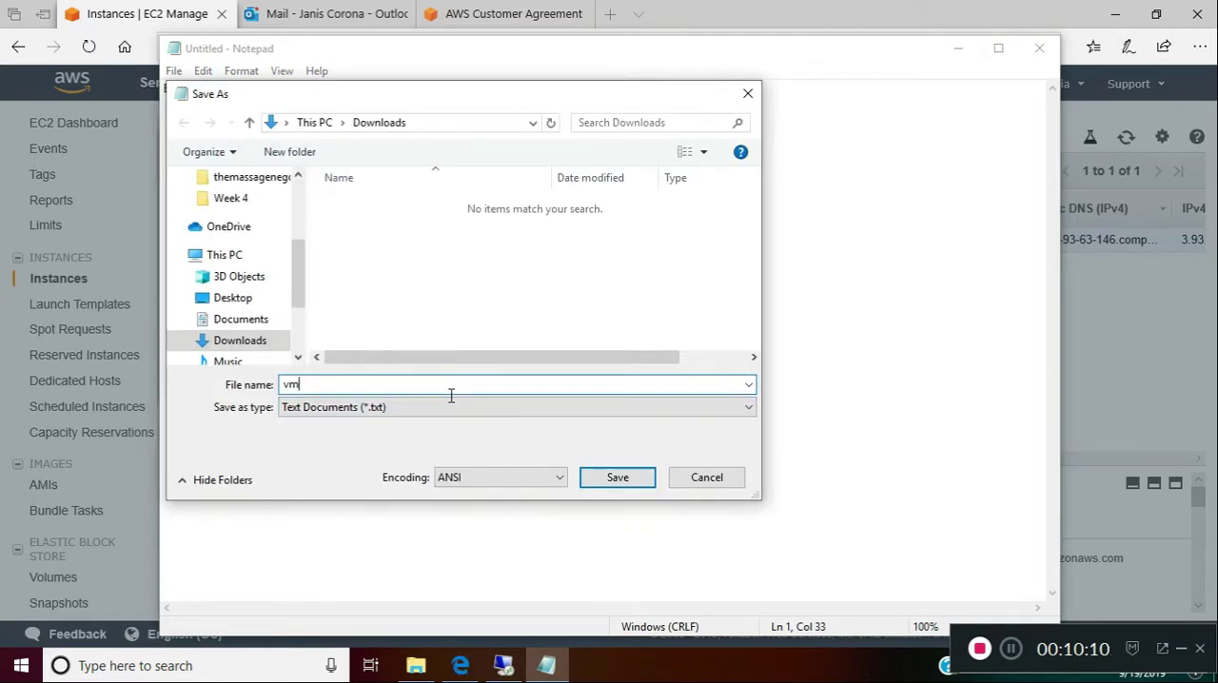
type("PW")
left_click(597, 486)
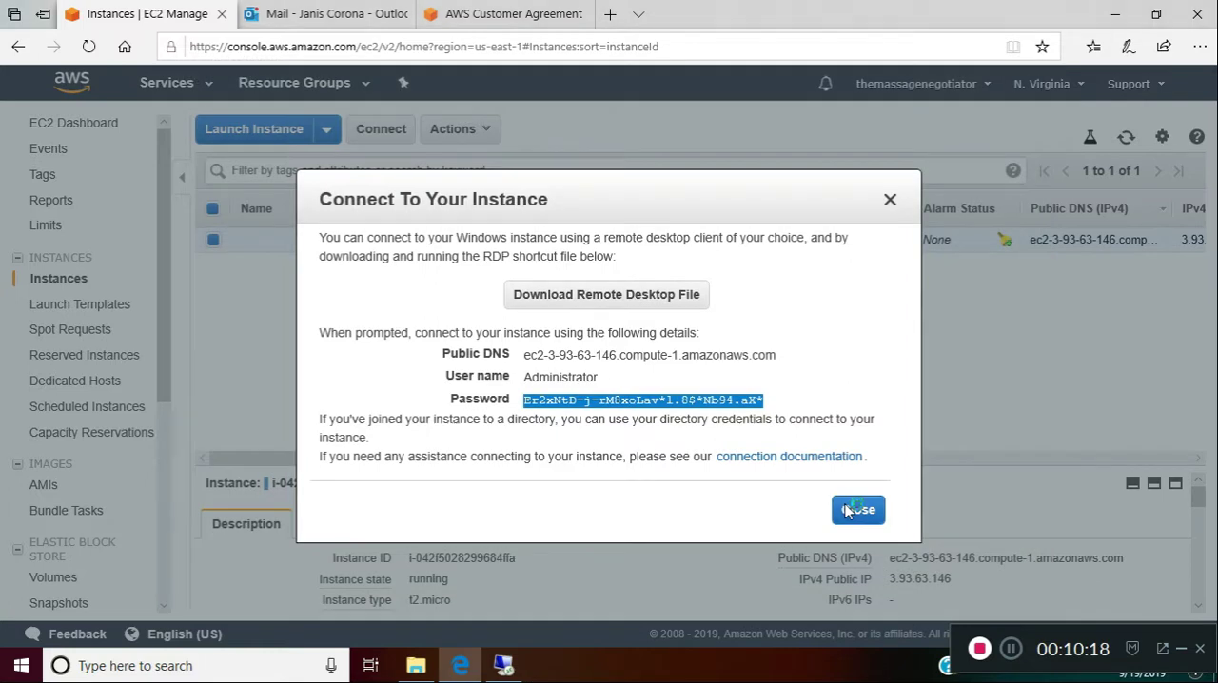
Enter the Administrator password in the Remote Desktop credentials prompt and connect despite the certificate errors
left_click(499, 665)
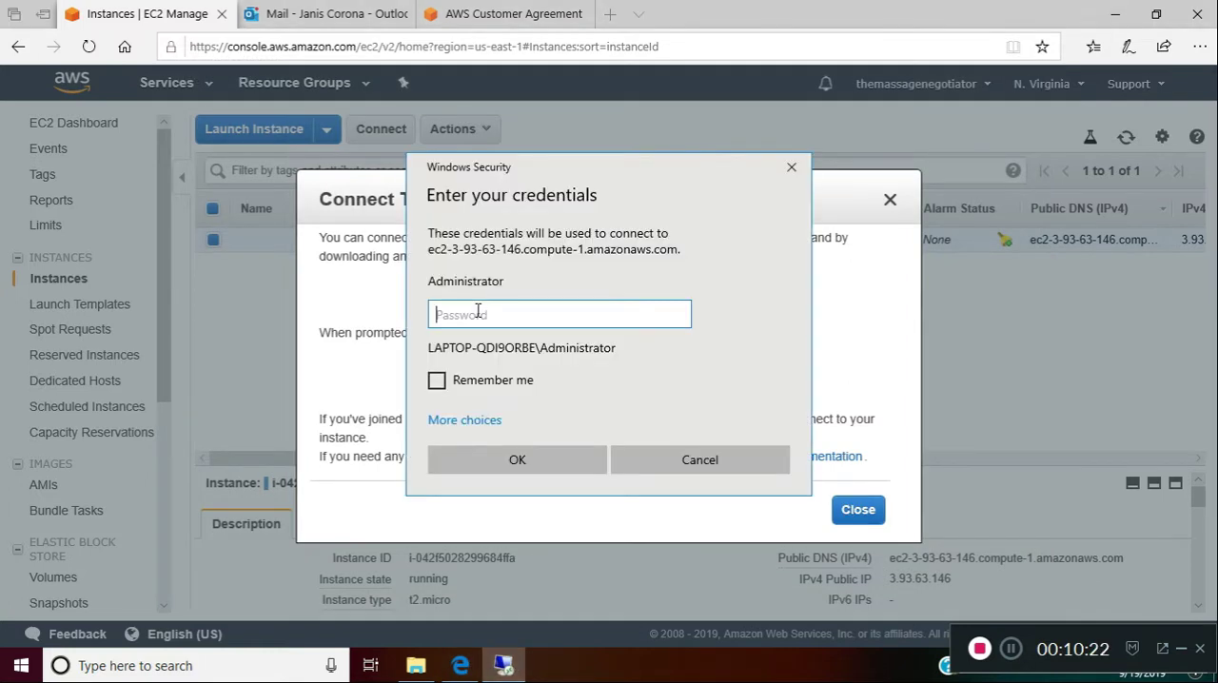
right_click(478, 314)
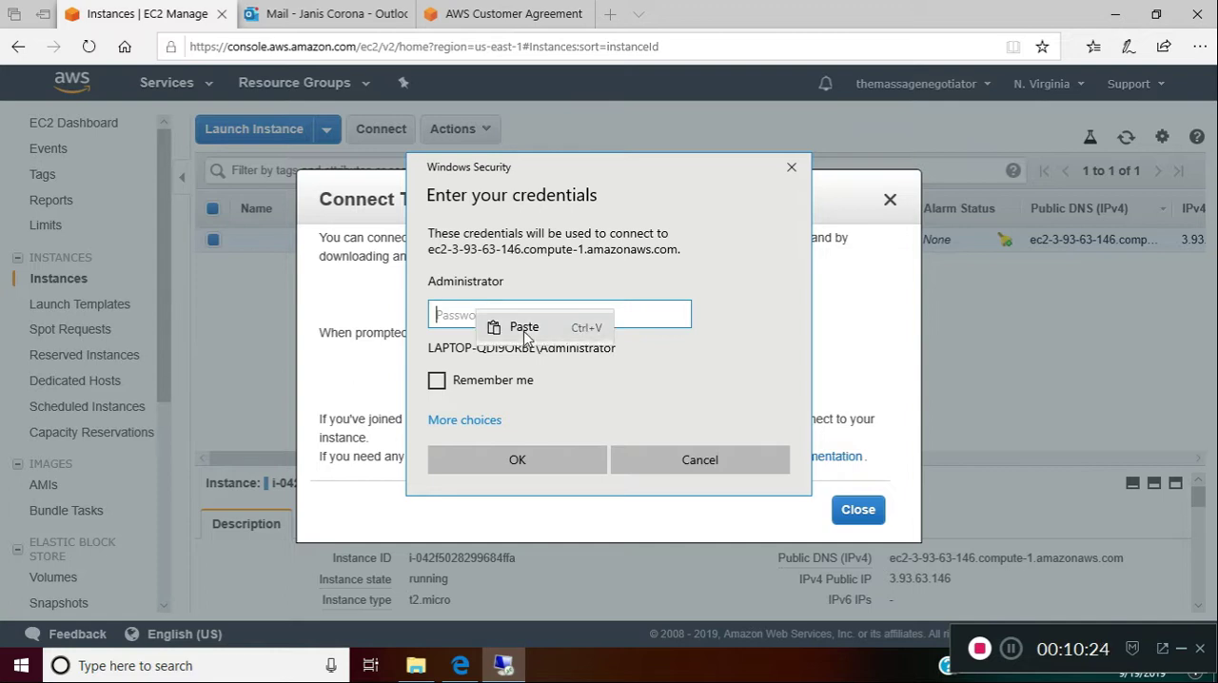
left_click(490, 324)
left_click(517, 461)
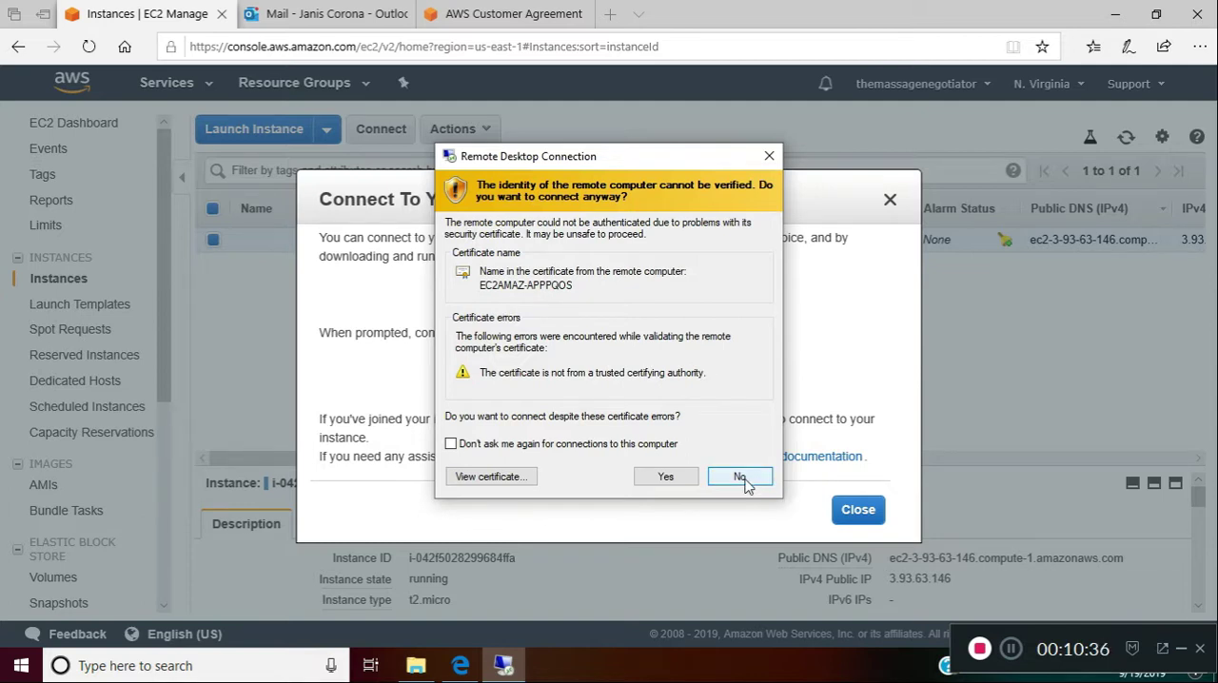
left_click(669, 479)
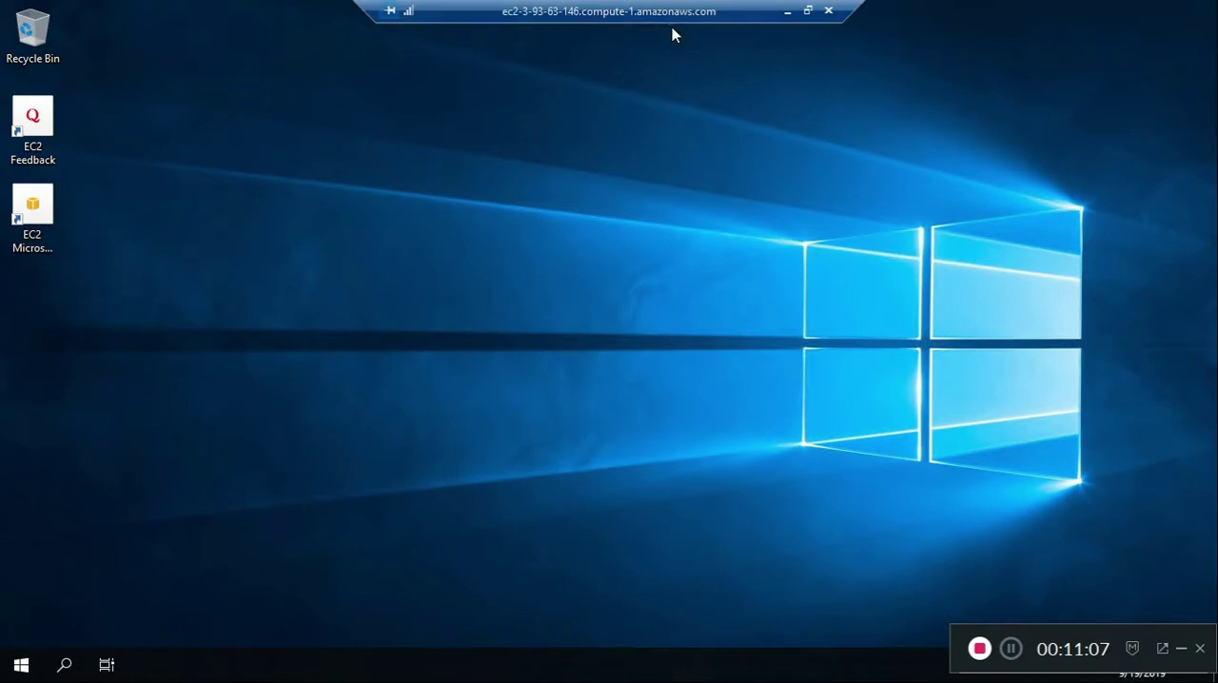
Try the remote session in a movable window, return it to full screen and allow the PC to be discoverable on Network 2
left_click(808, 10)
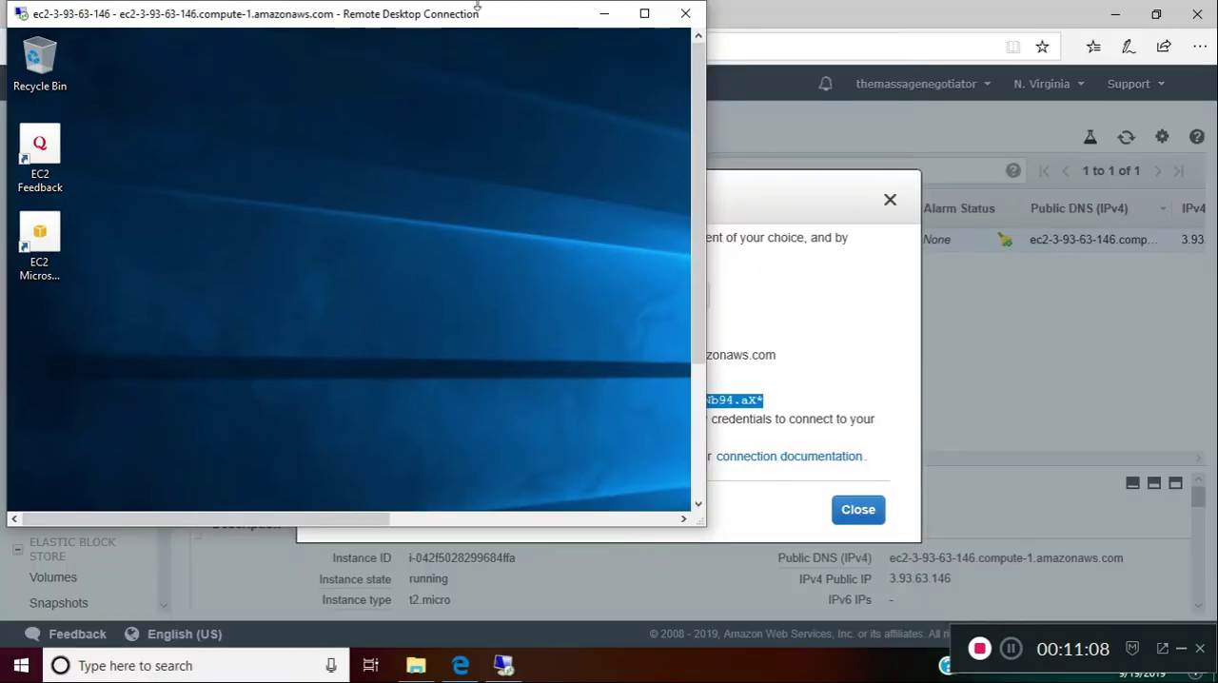
left_click_drag(473, 21, 752, 55)
left_click(924, 49)
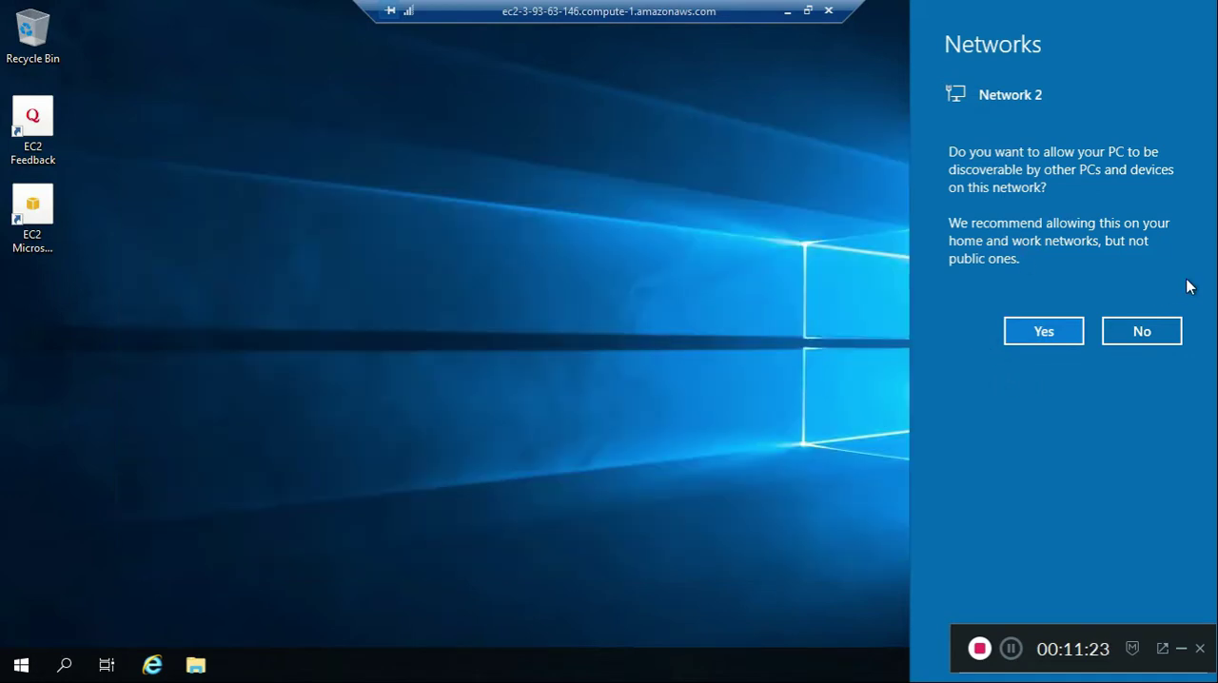
left_click(1044, 331)
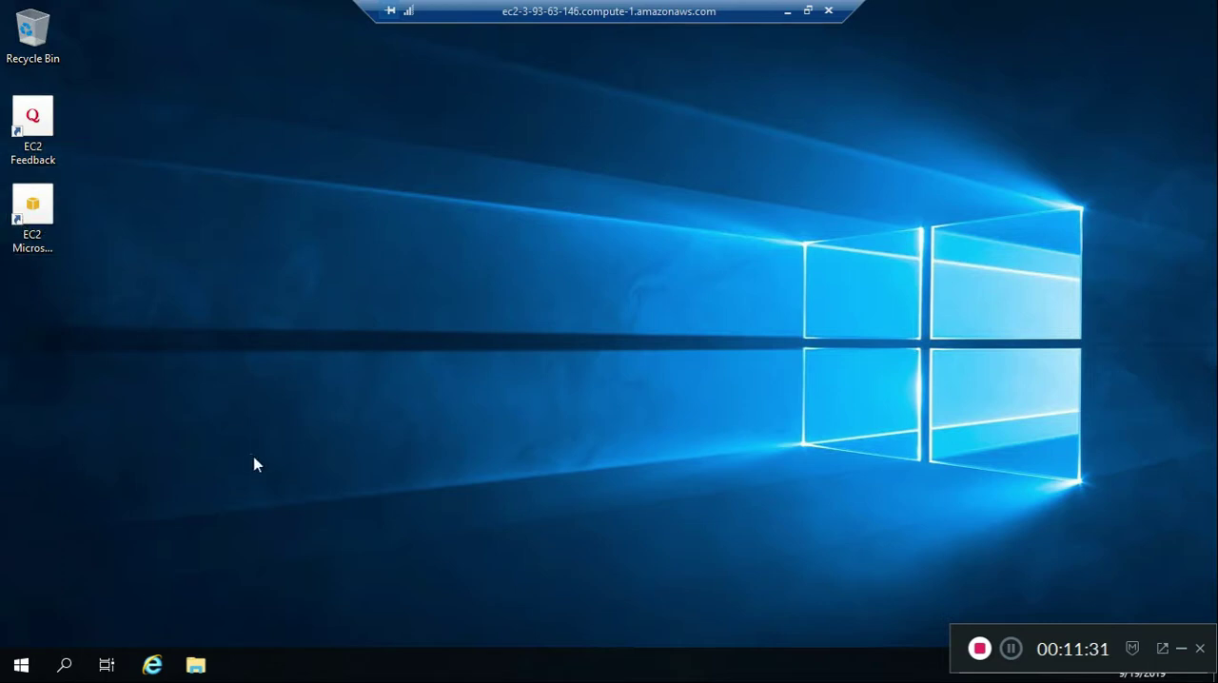
Look through the server's Downloads, Documents, Desktop and This PC folders and the Administrator folder under C:\Users, then close File Explorer
left_click(157, 669)
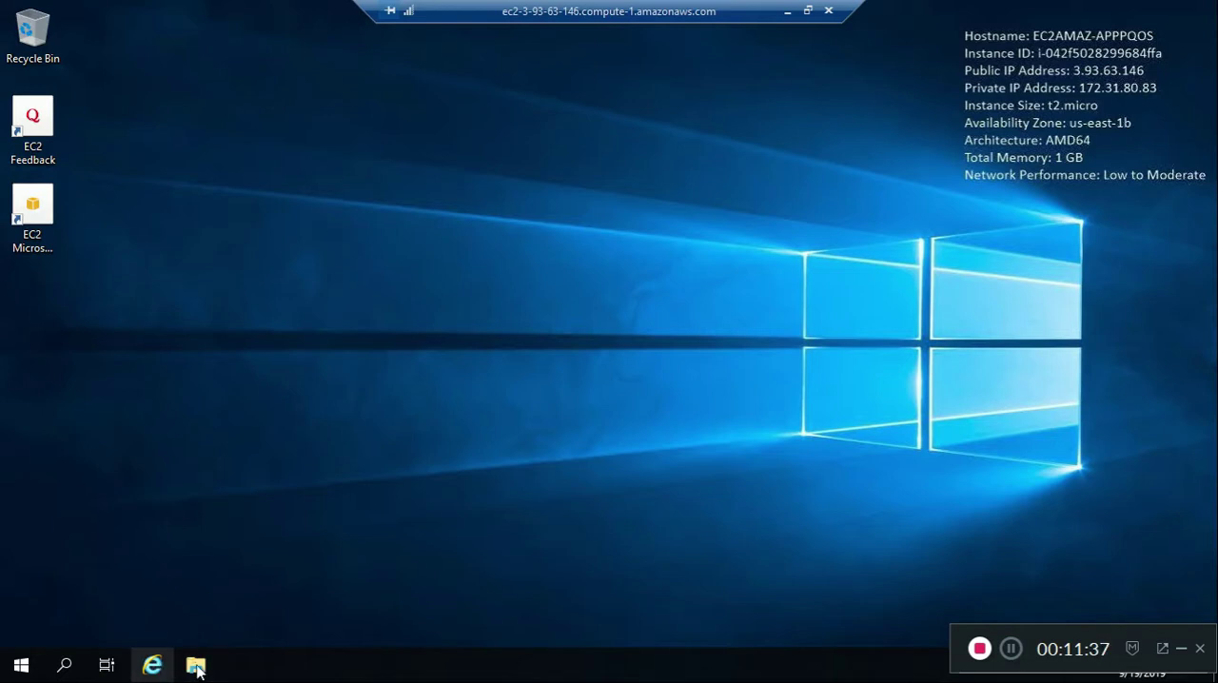
left_click(201, 662)
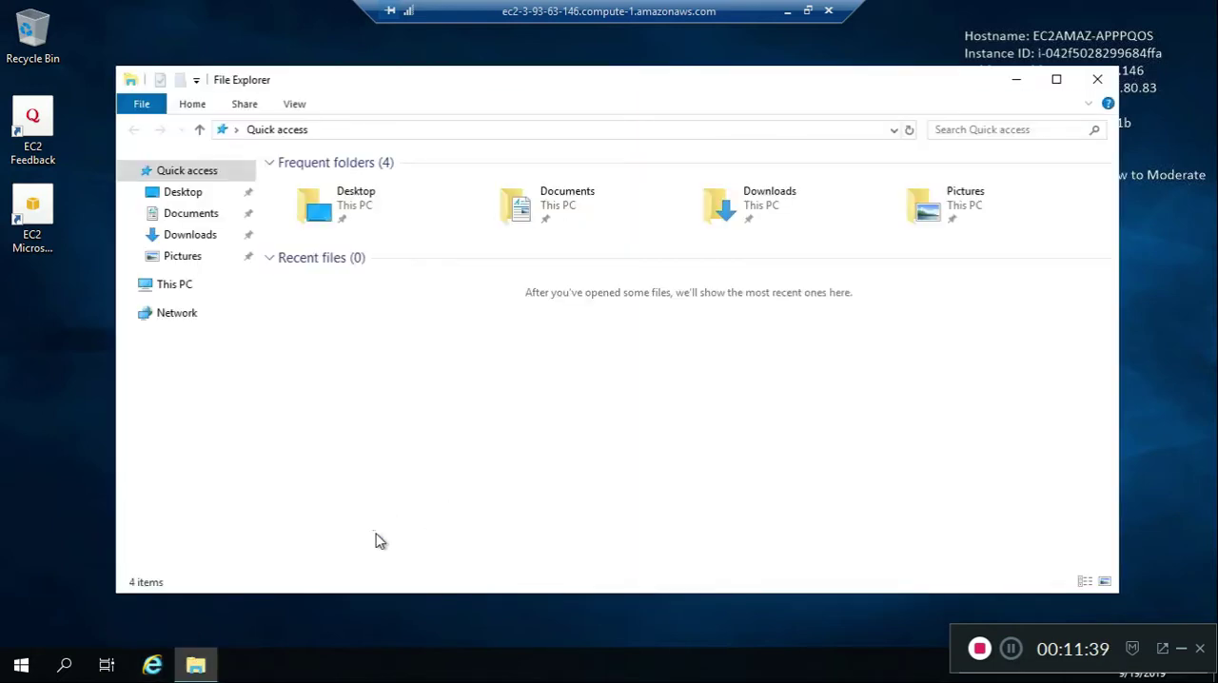
left_click(192, 242)
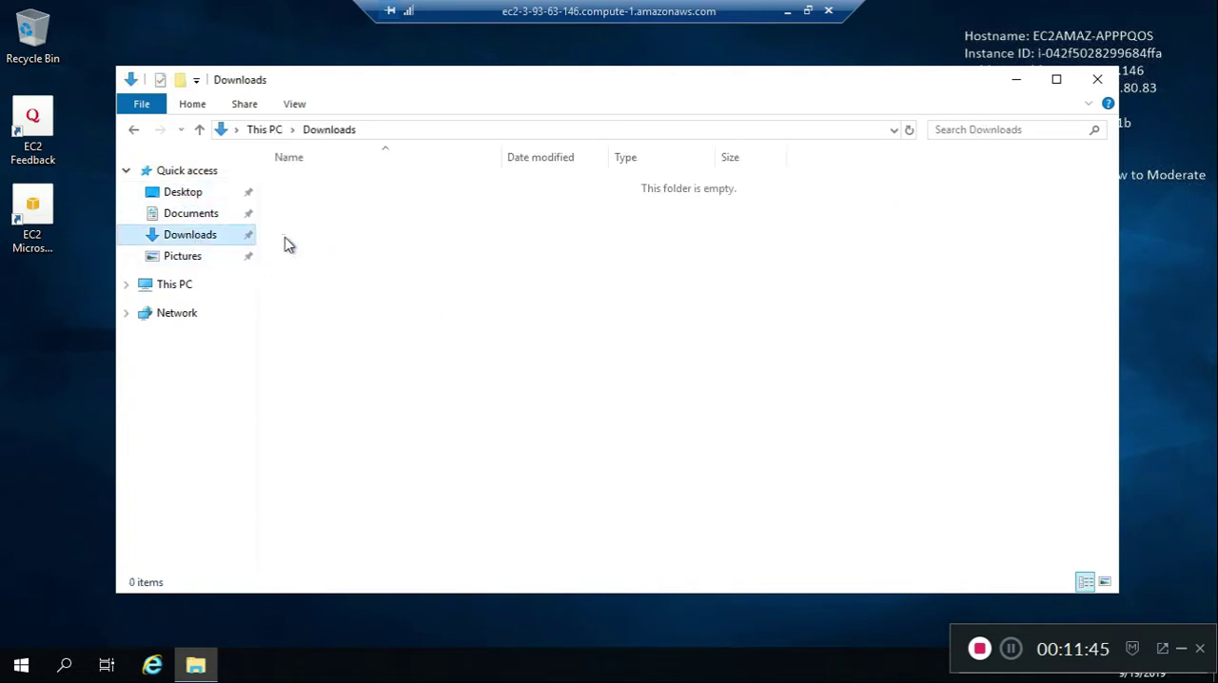
left_click(195, 217)
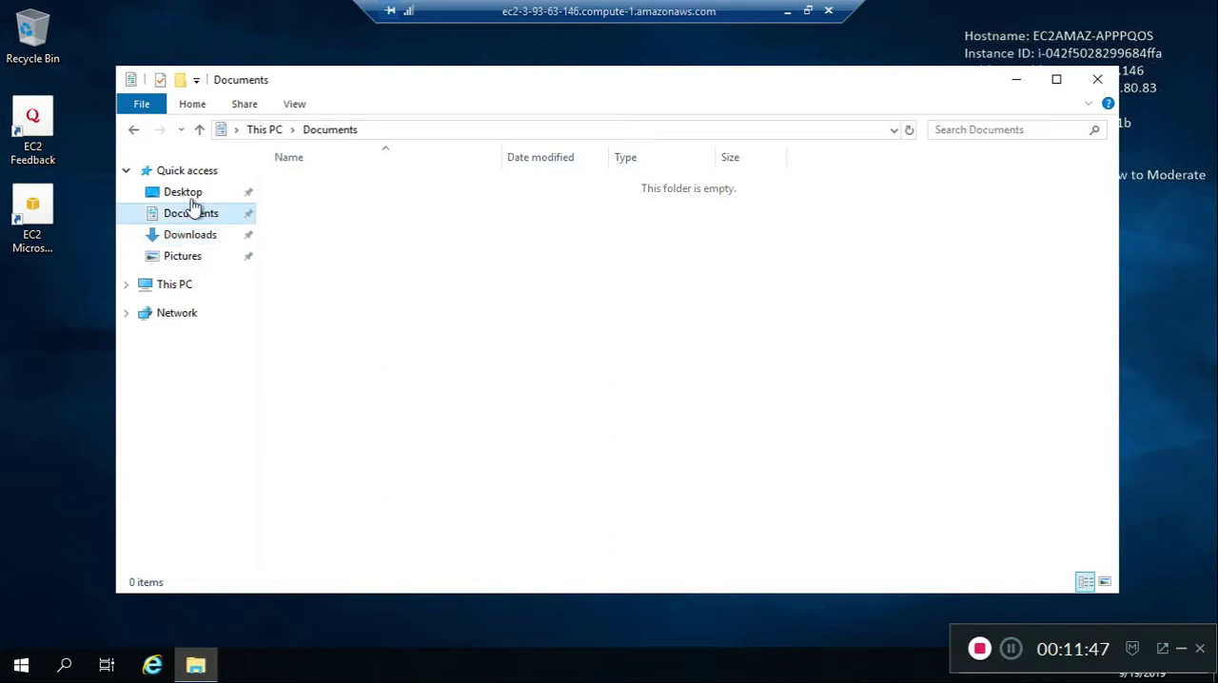
left_click(205, 194)
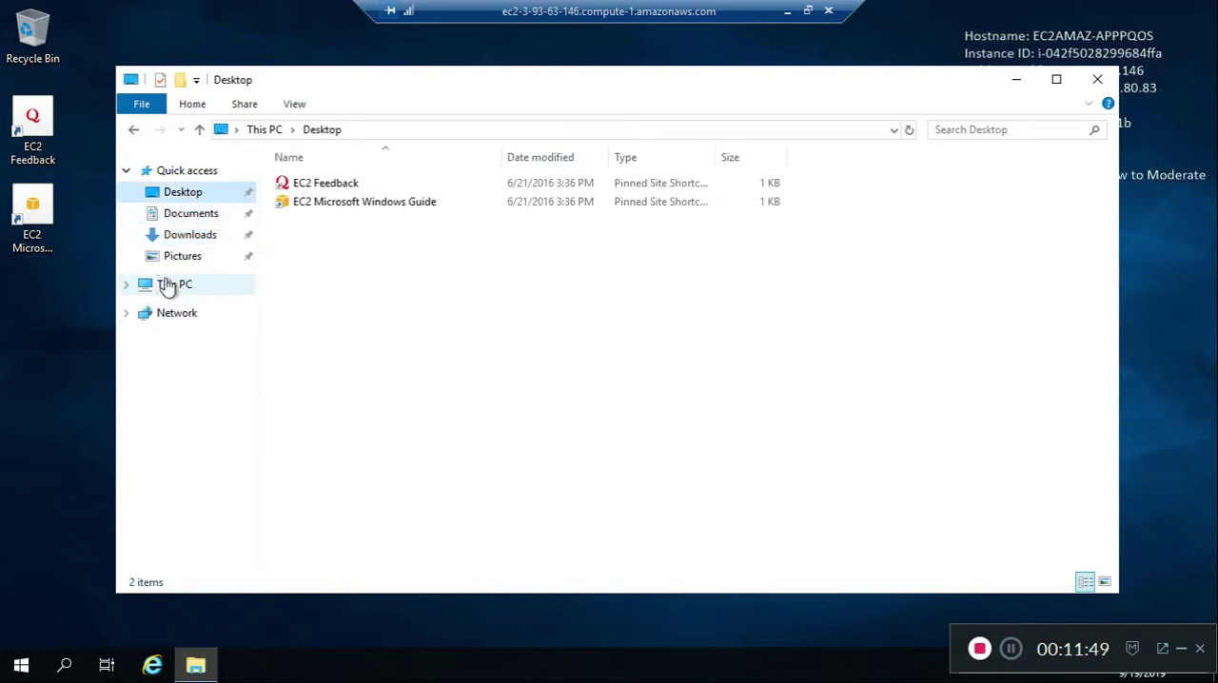
left_click(168, 285)
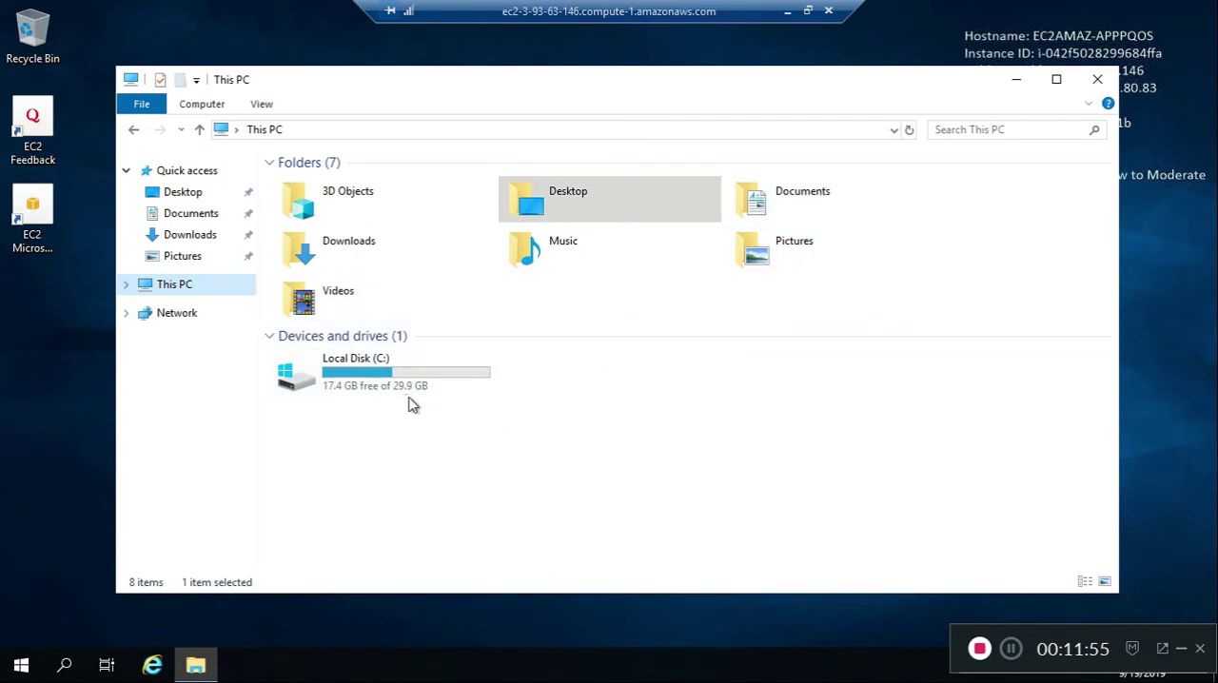
double_click(451, 383)
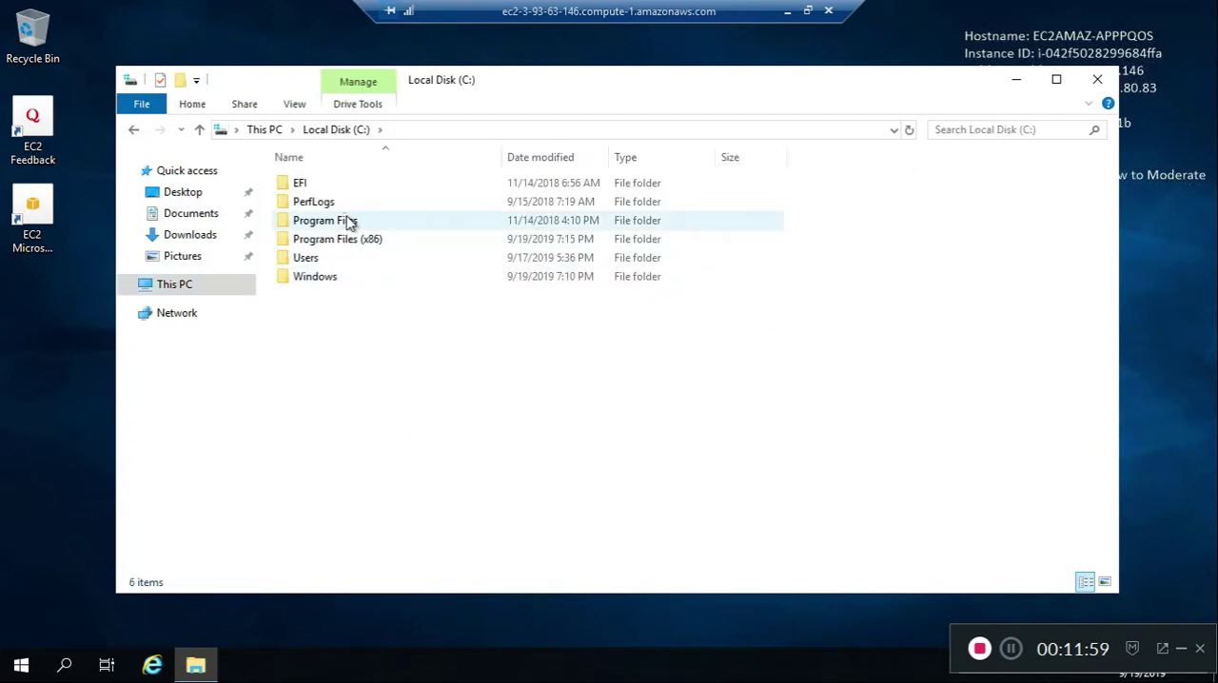
double_click(317, 259)
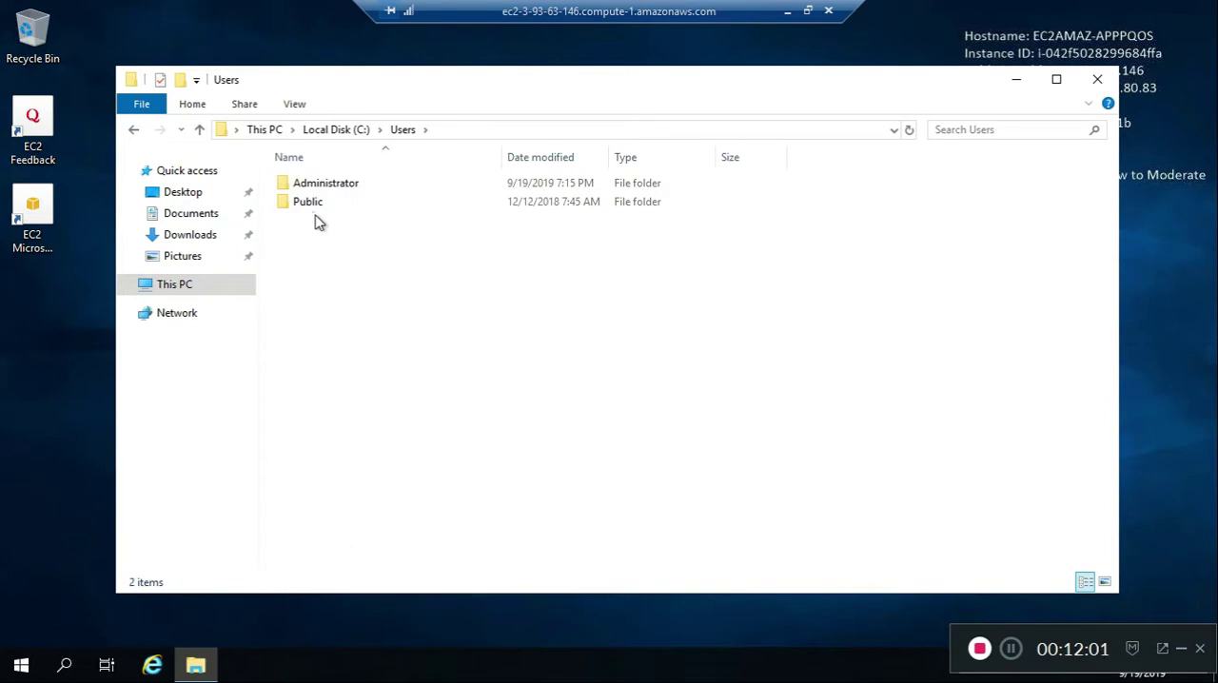
double_click(337, 187)
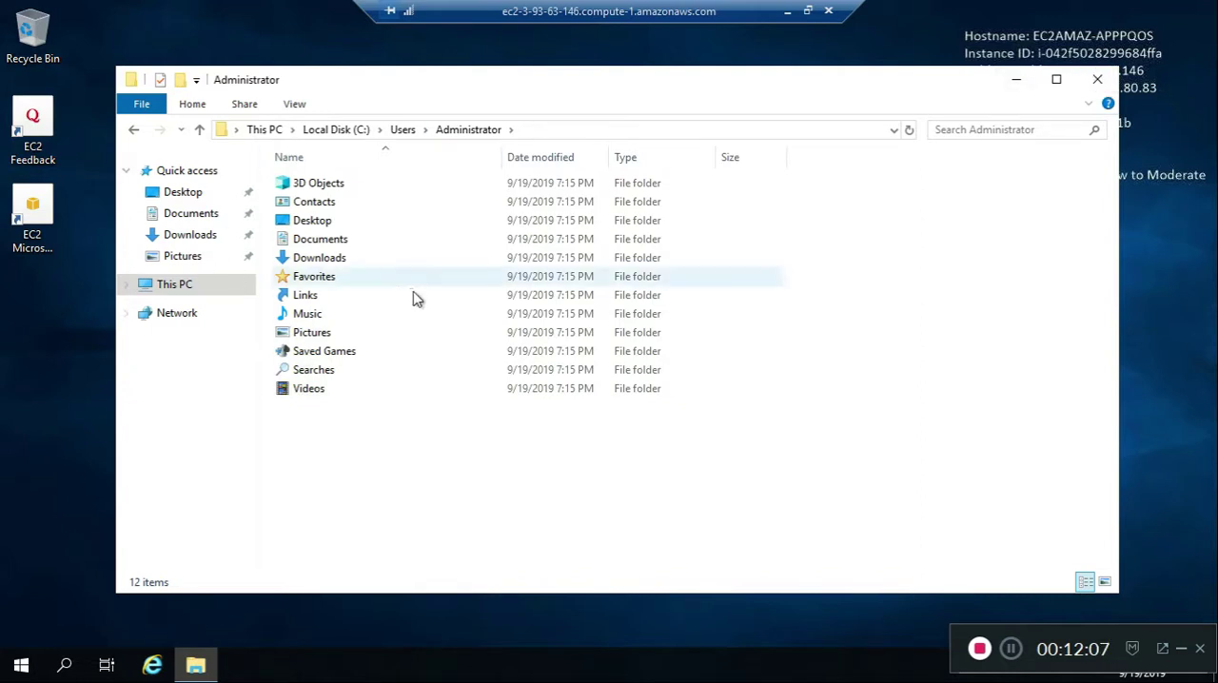
left_click(1099, 82)
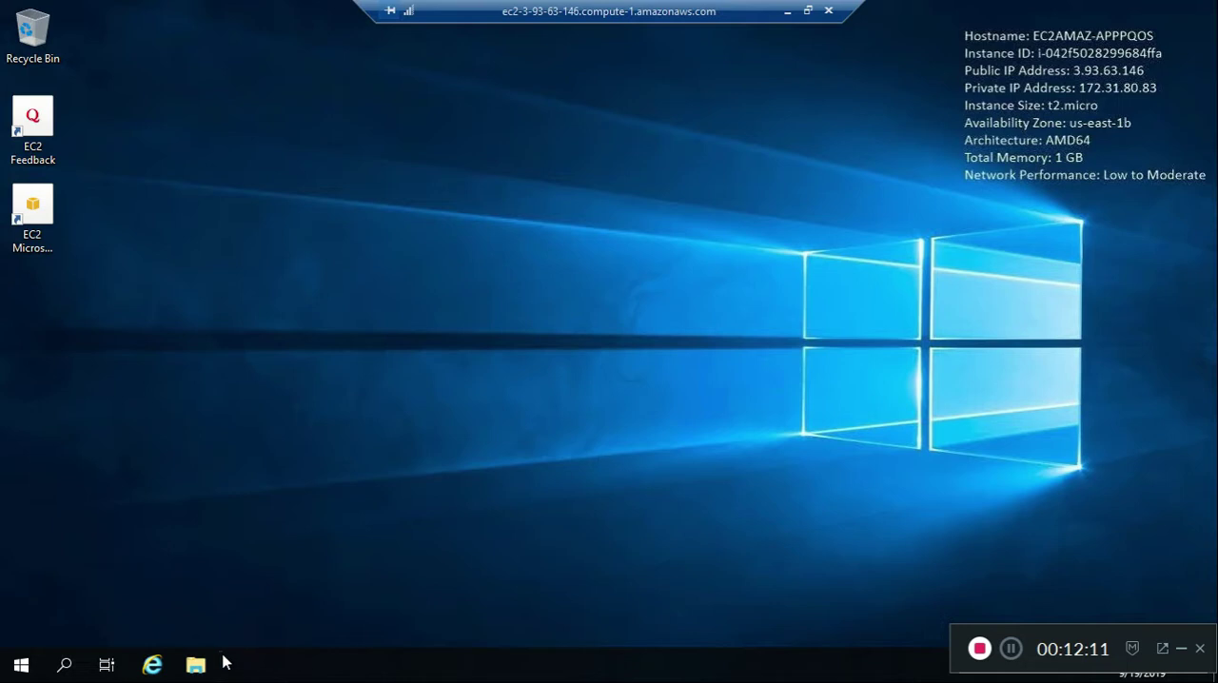
Start Internet Explorer on the server and accept the recommended security settings with Do Not Track requests enabled
left_click(150, 663)
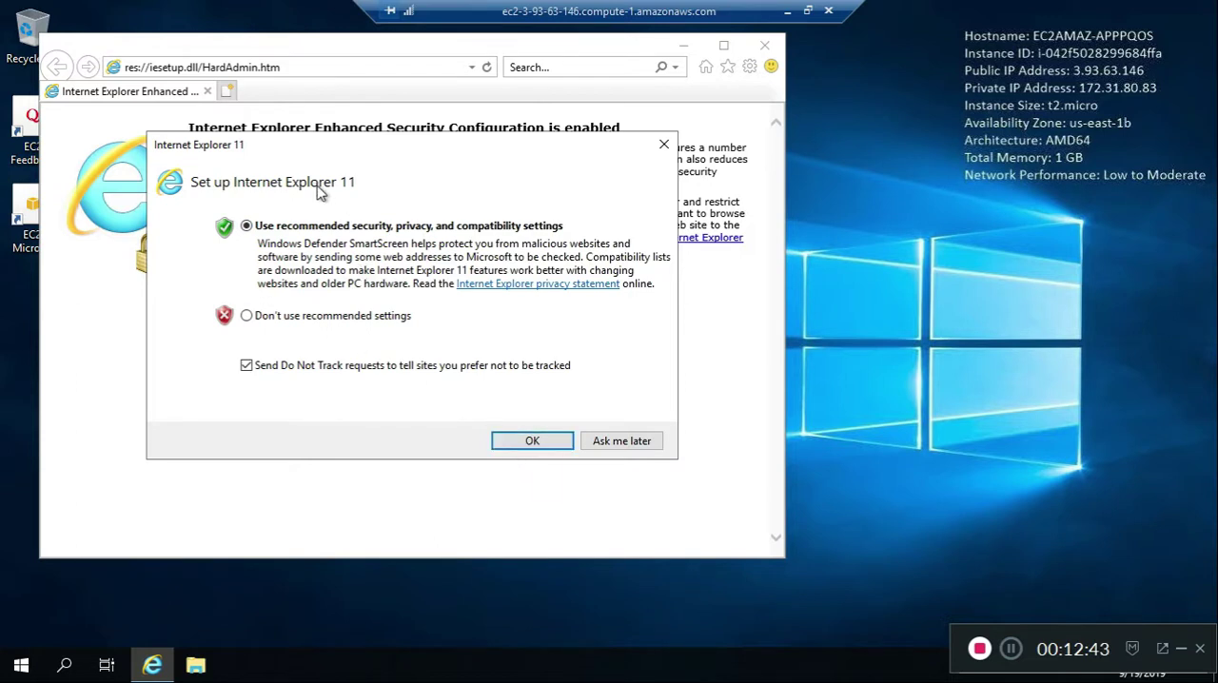
left_click(525, 440)
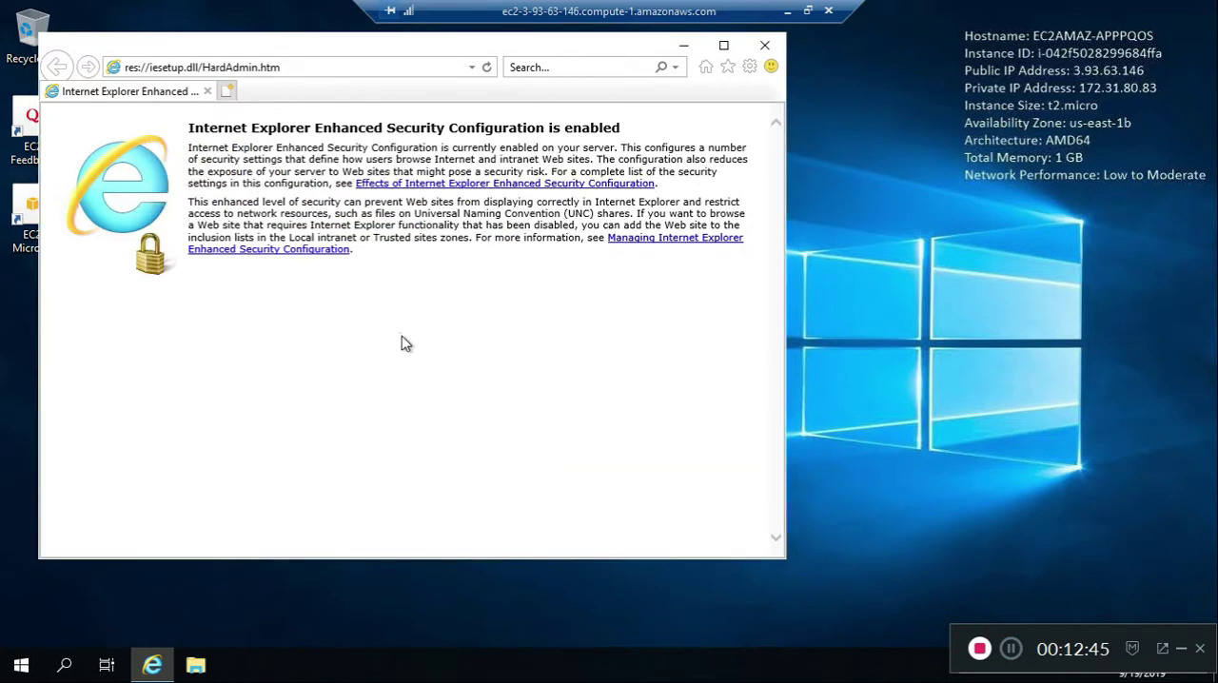
left_click(320, 66)
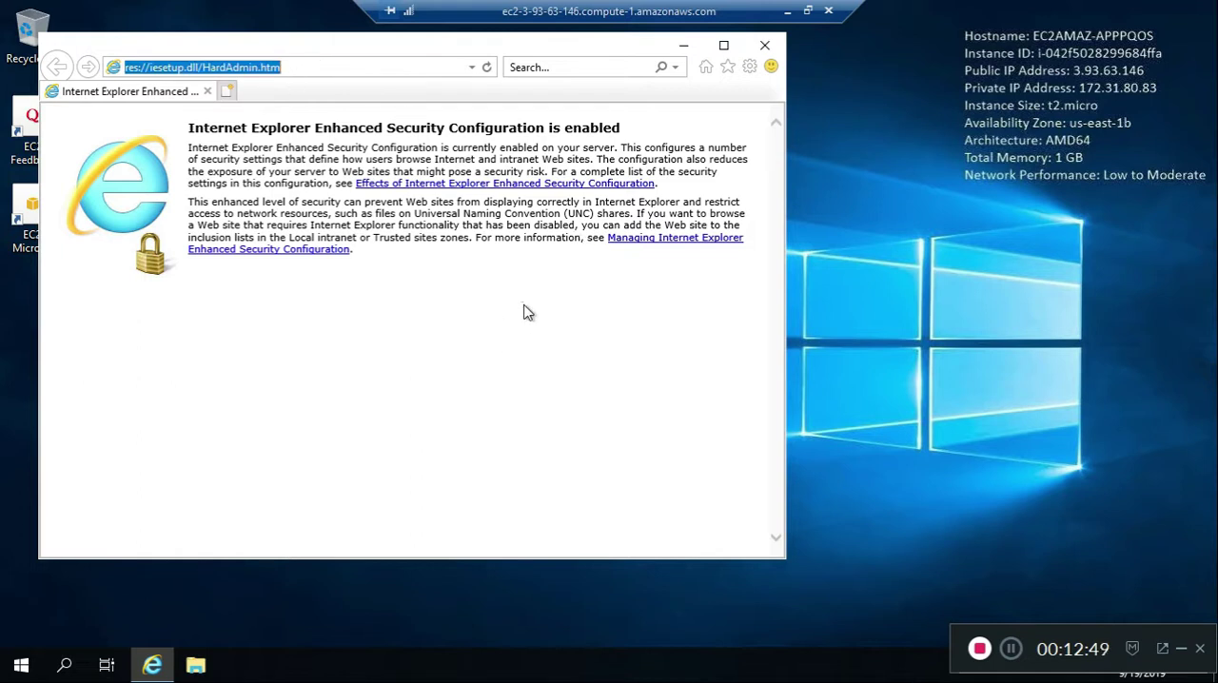
type("chrome")
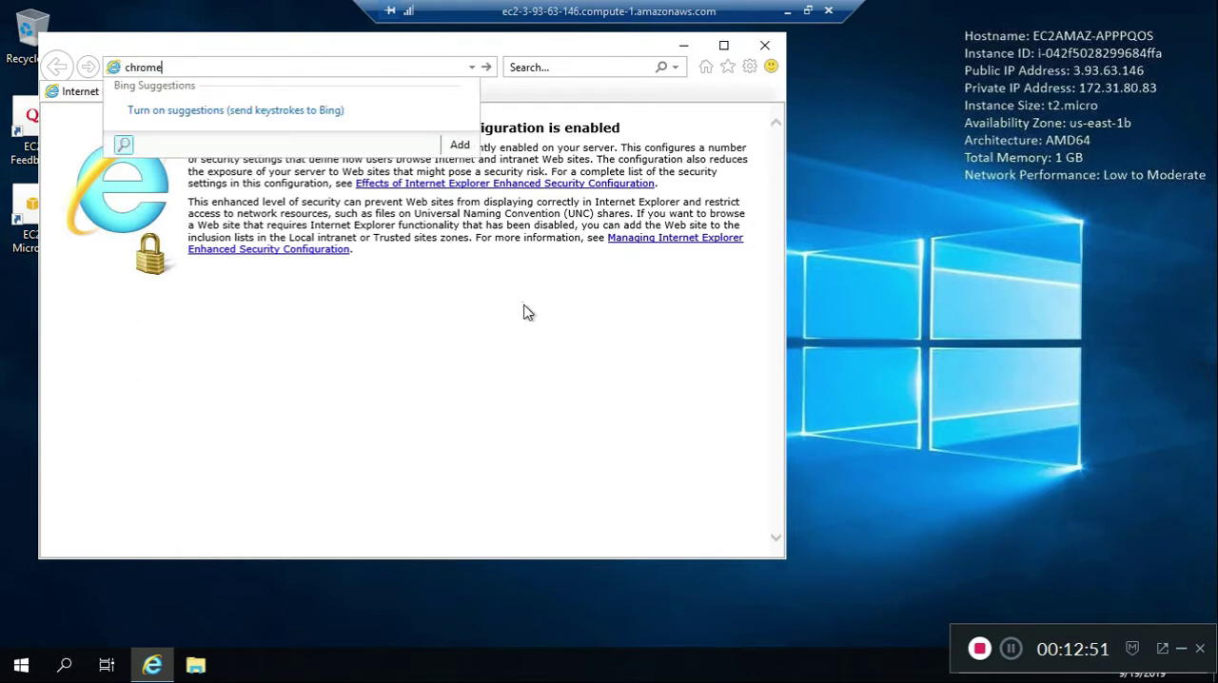
key("Return")
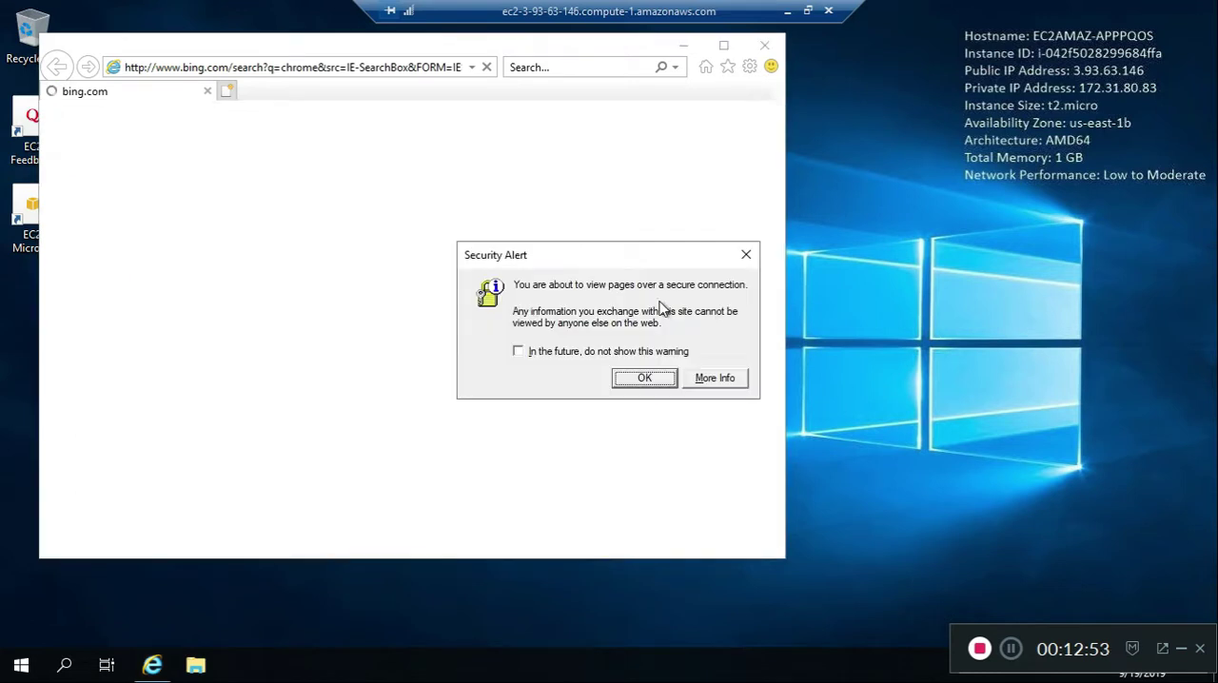
left_click(637, 384)
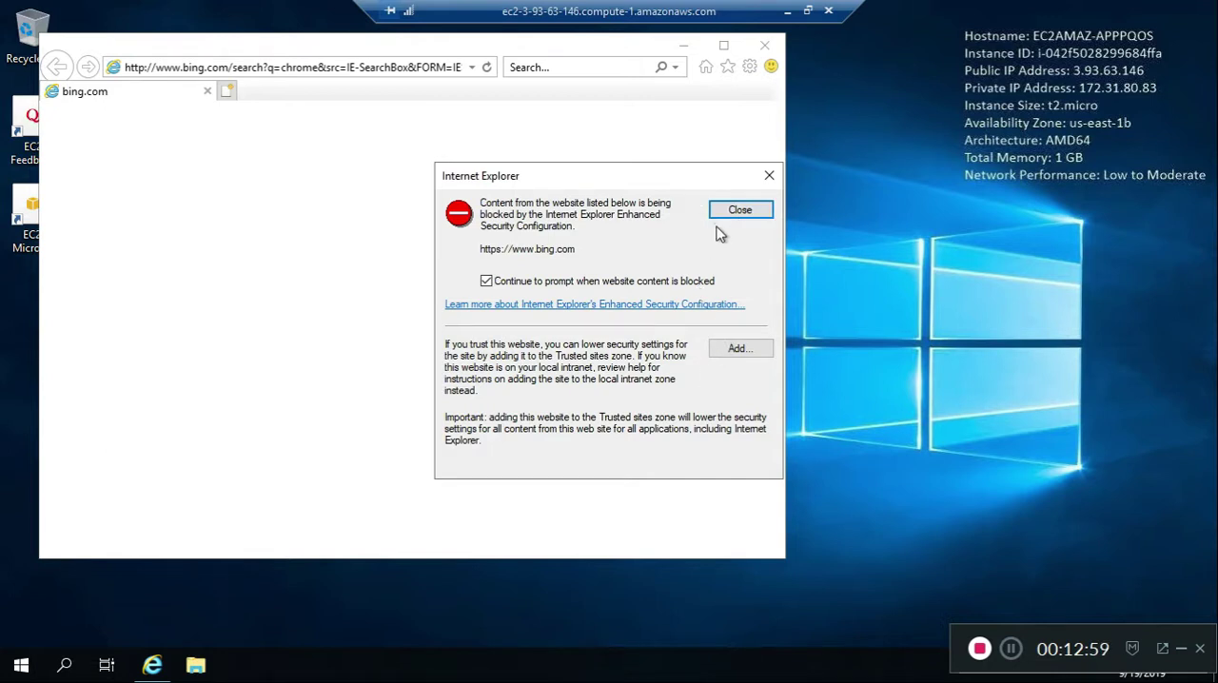
left_click(768, 180)
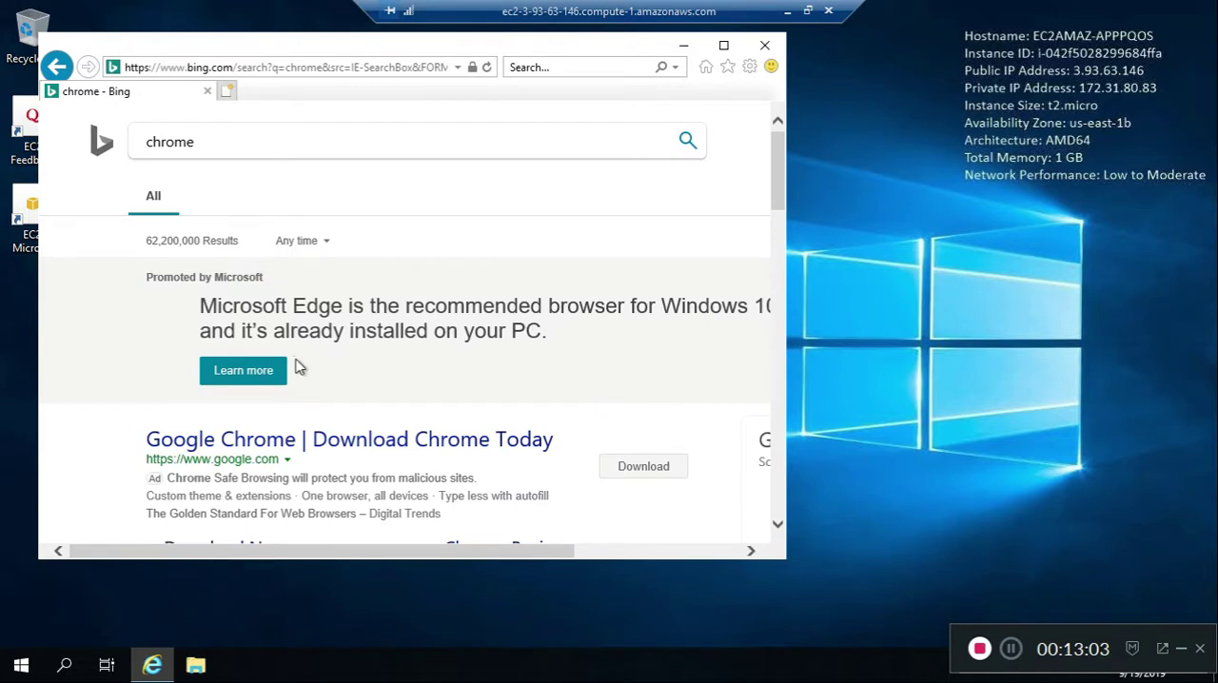
left_click(456, 444)
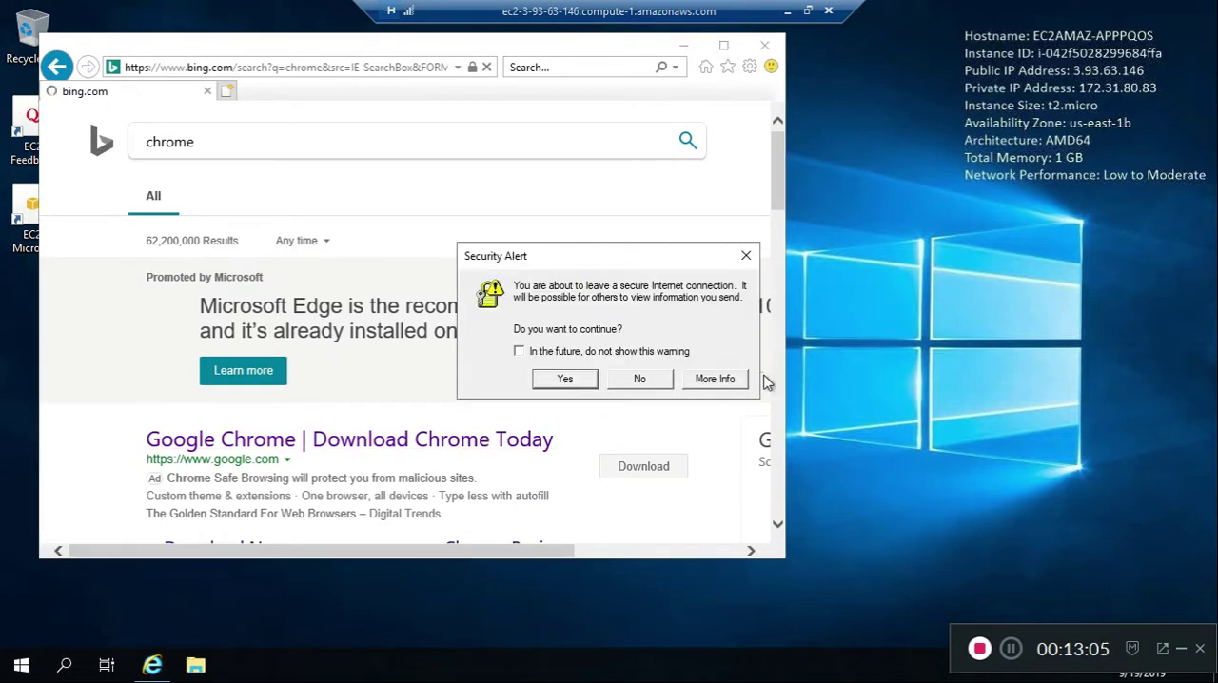
left_click(566, 381)
left_click(642, 380)
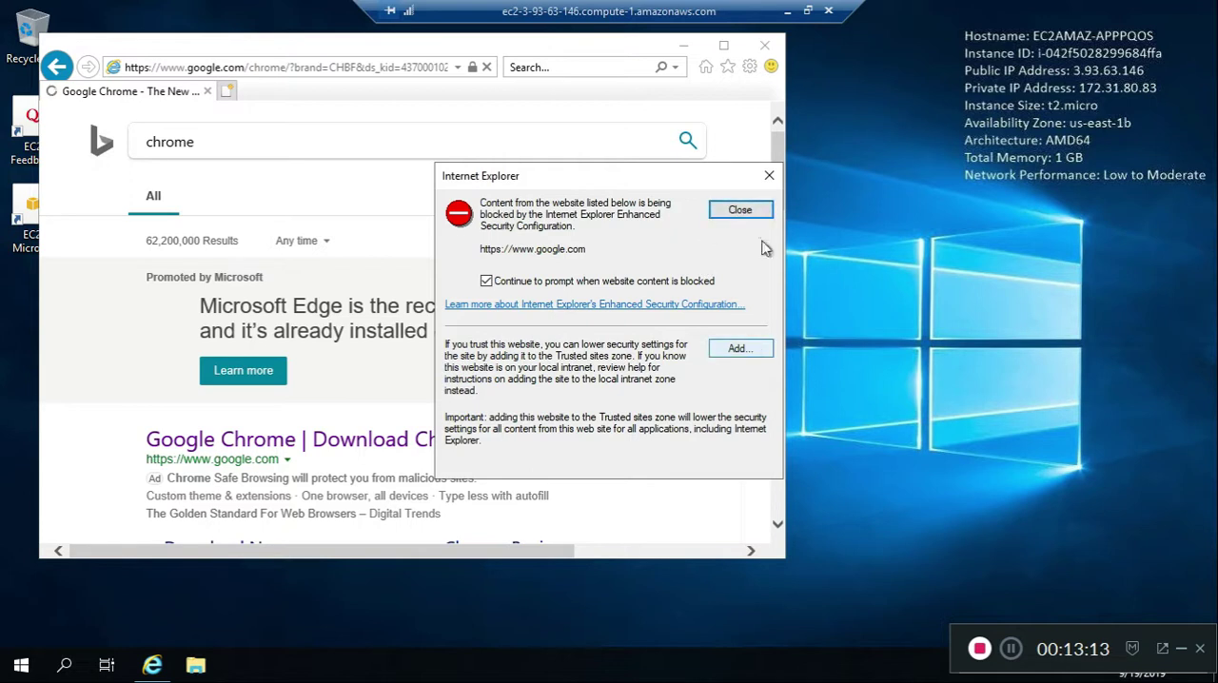
left_click(769, 177)
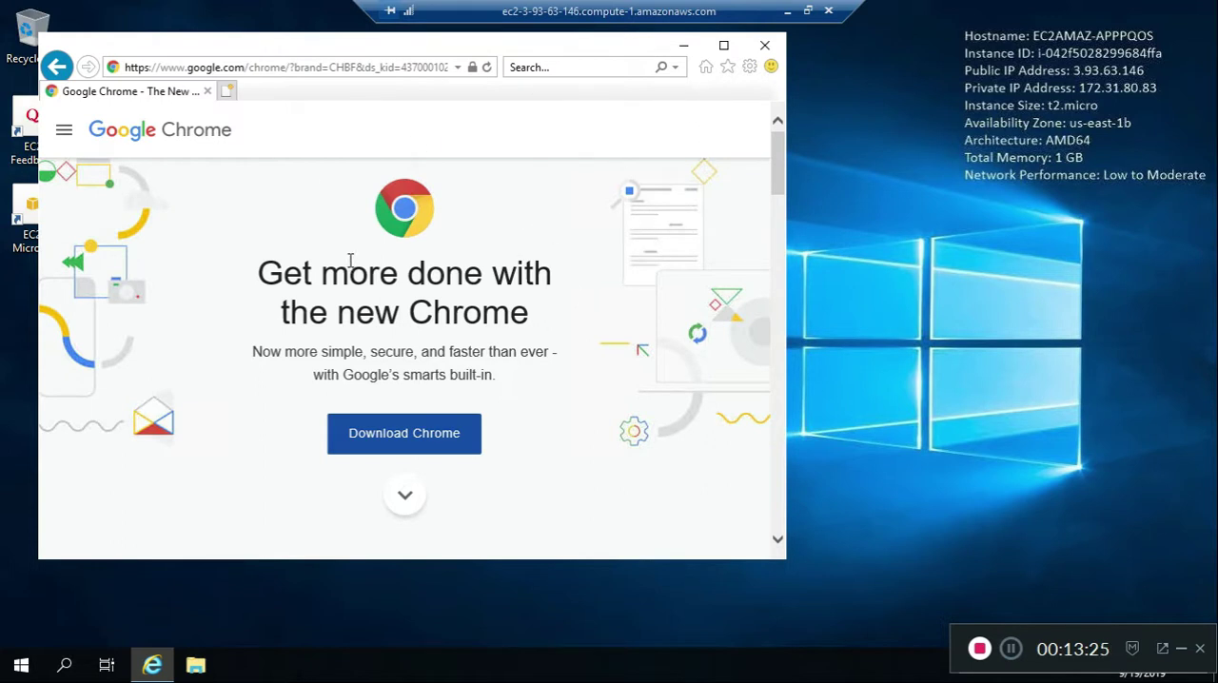
left_click_drag(782, 155, 778, 127)
Look through the server's Desktop folder and the folders and drives under This PC, then close File Explorer
left_click(195, 665)
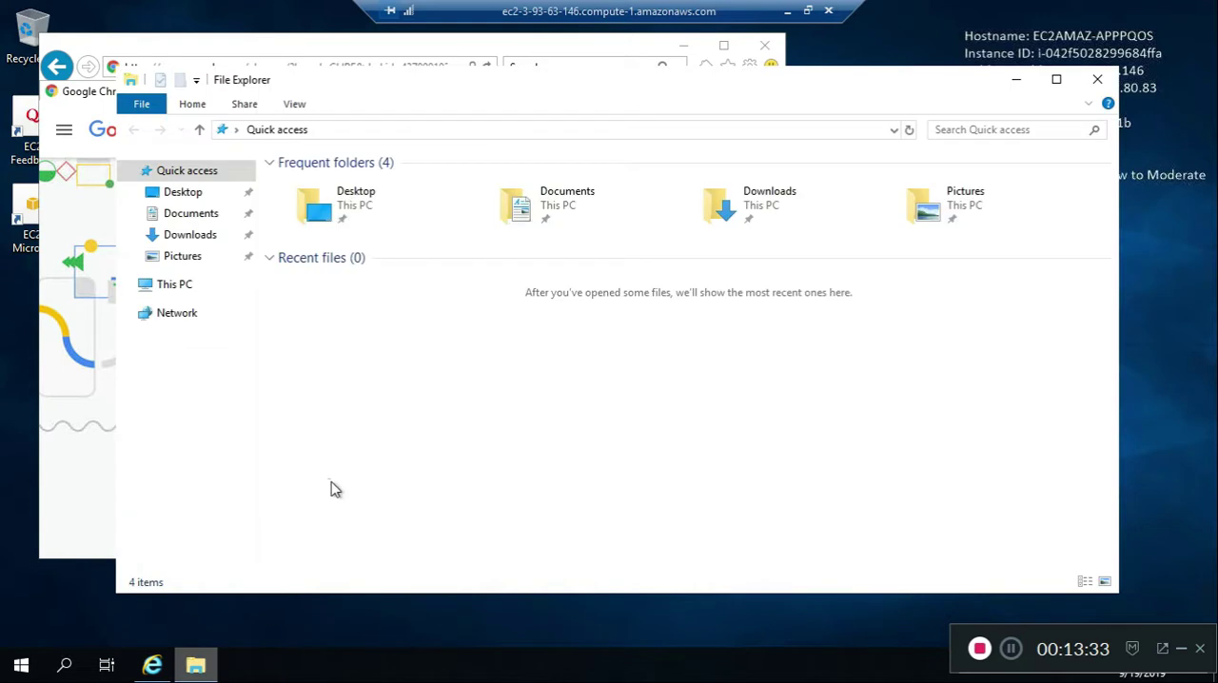
left_click(362, 191)
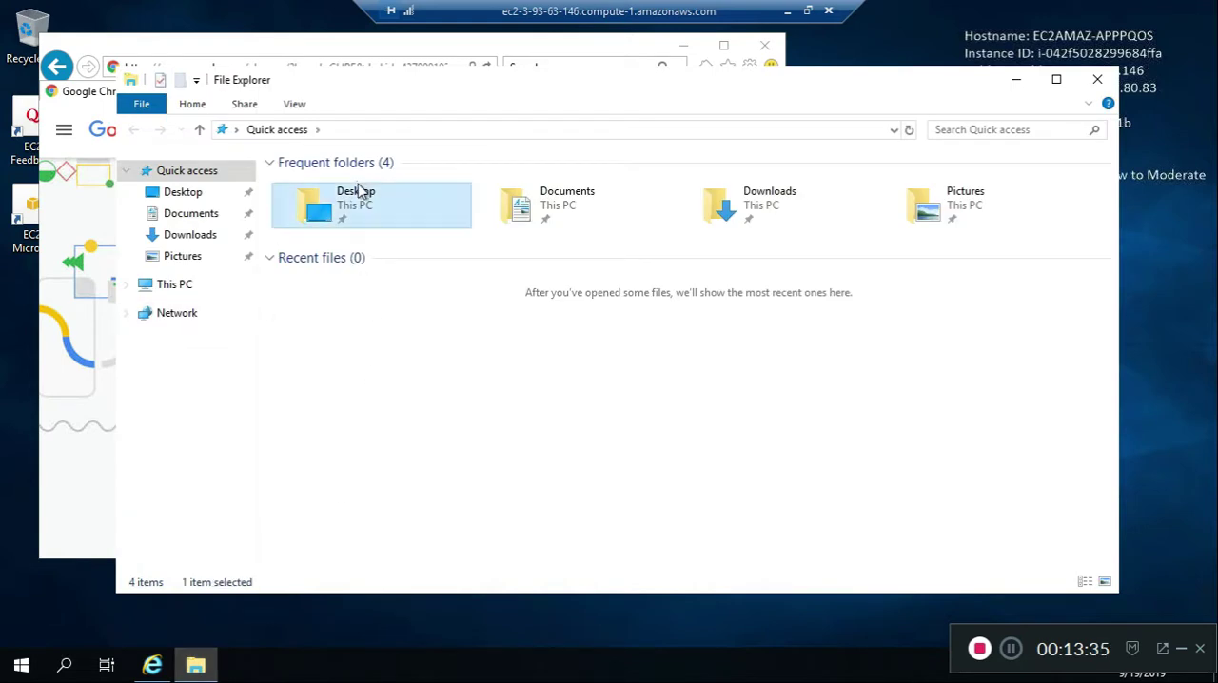
double_click(359, 191)
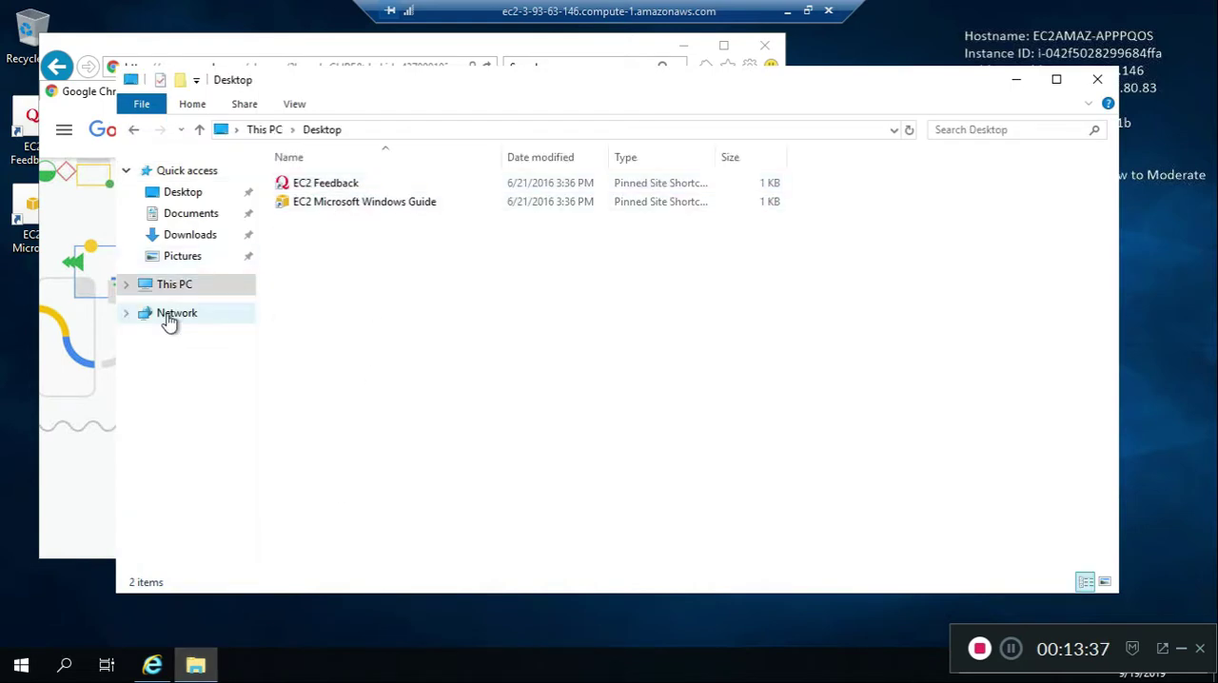
left_click(183, 287)
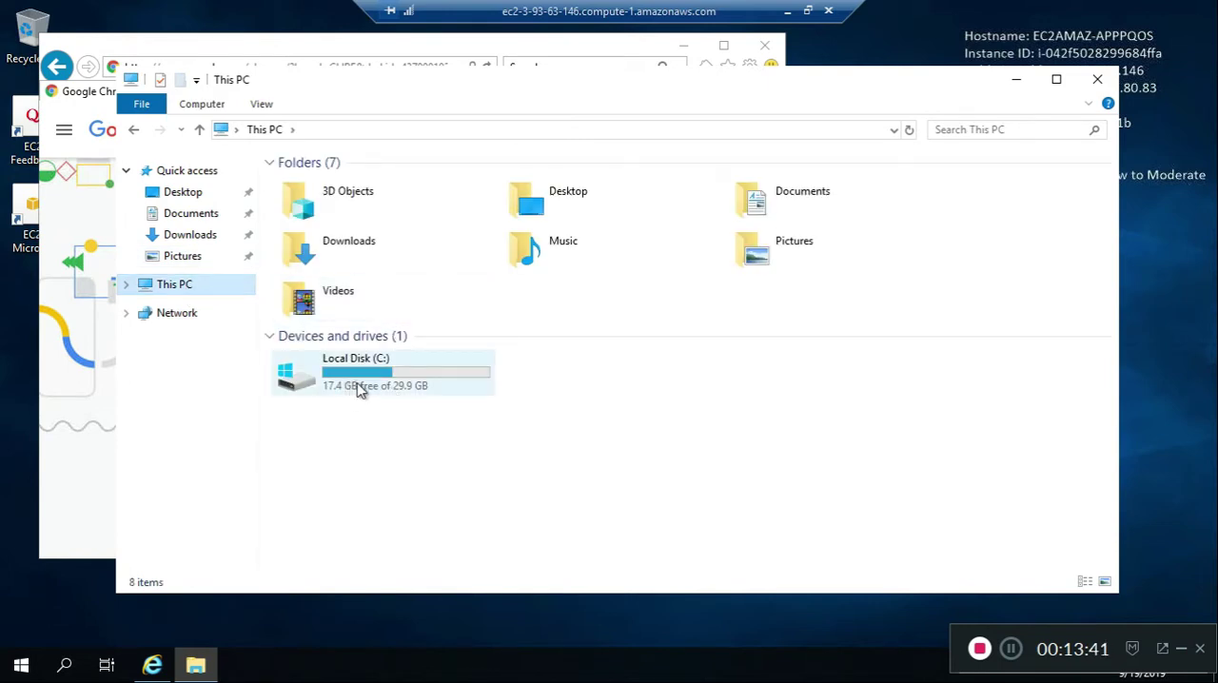
left_click(614, 378)
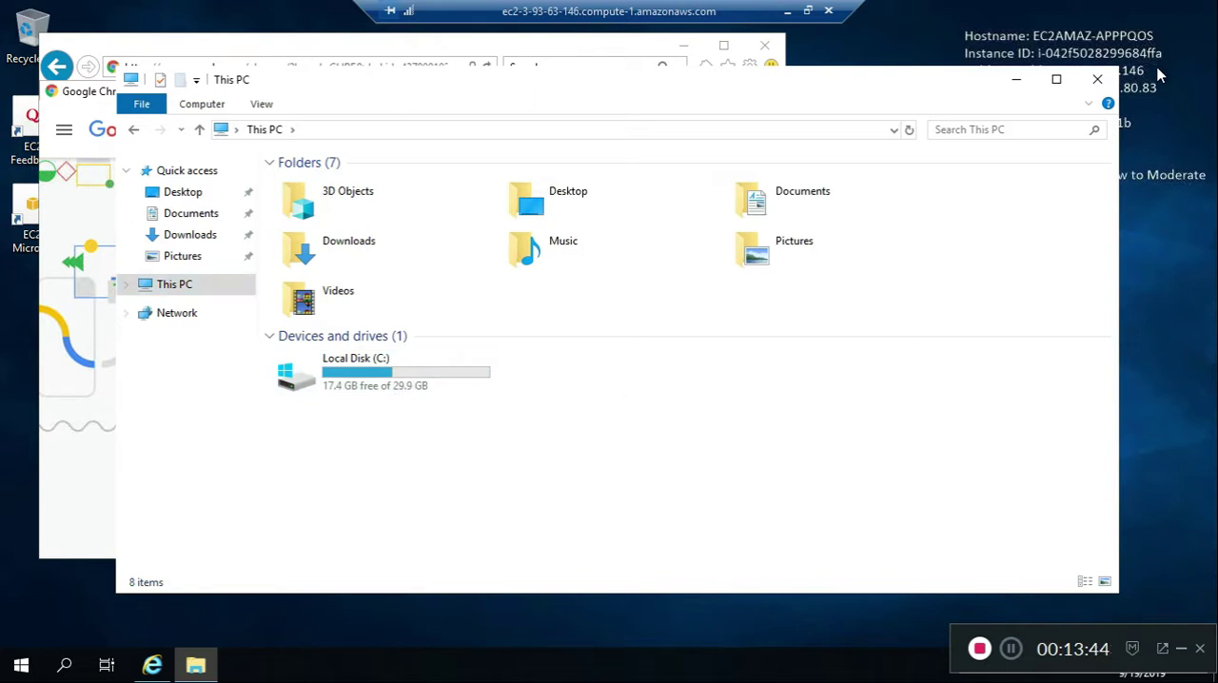
left_click(1098, 79)
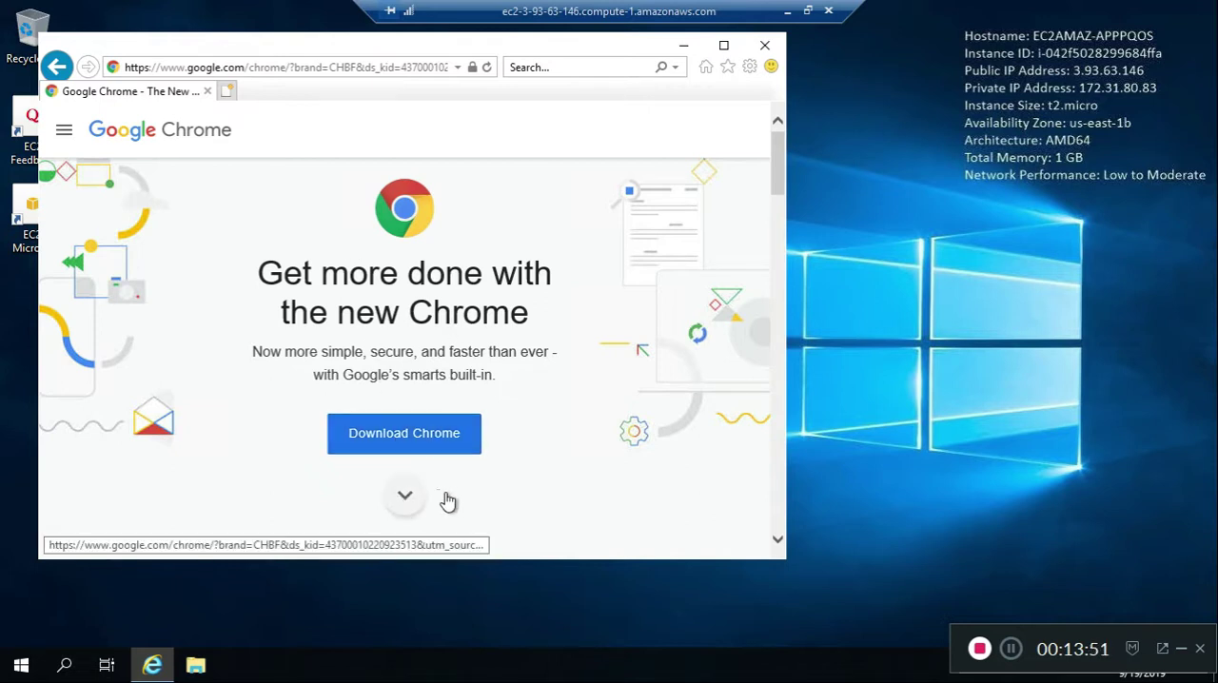
Search the web for firefox and accept the security alerts about leaving and entering a secure connection
scroll(443, 495, "down", 5)
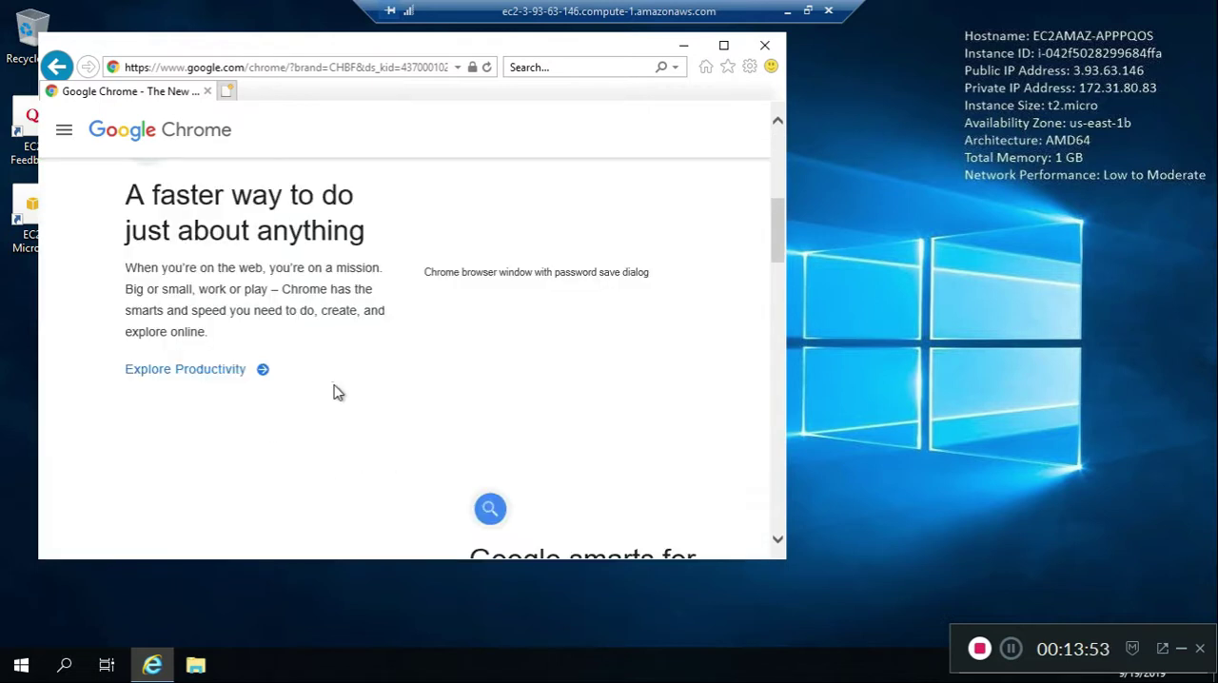
left_click(230, 68)
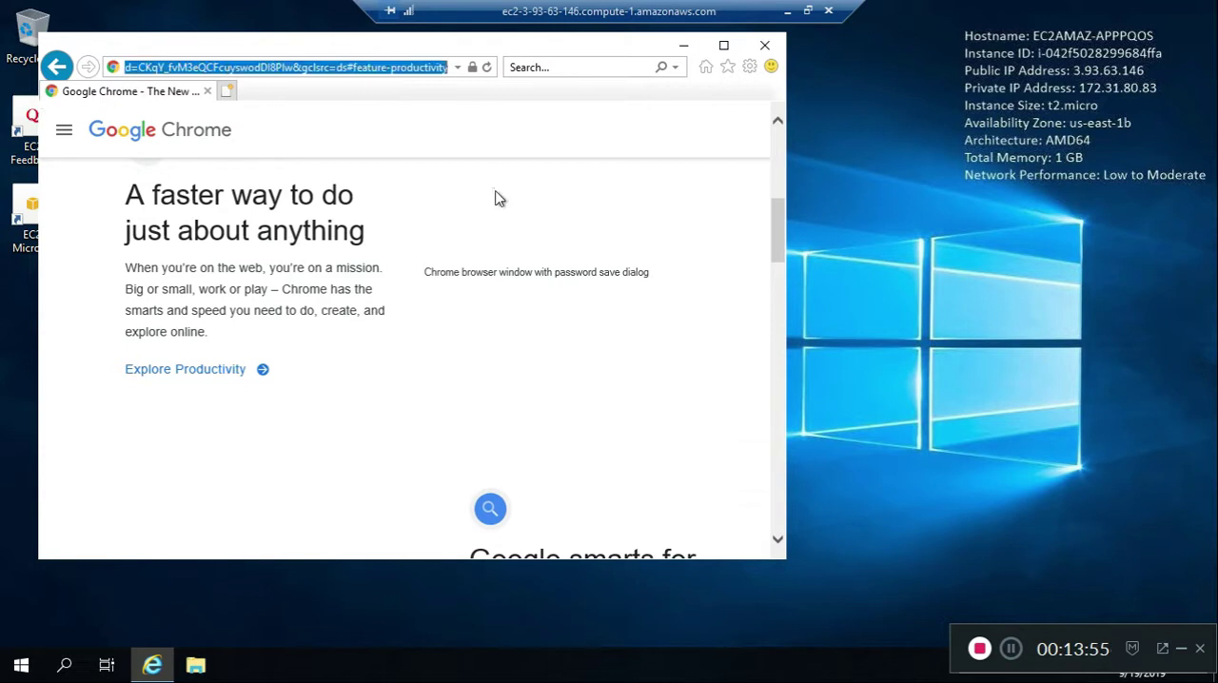
type("firefox")
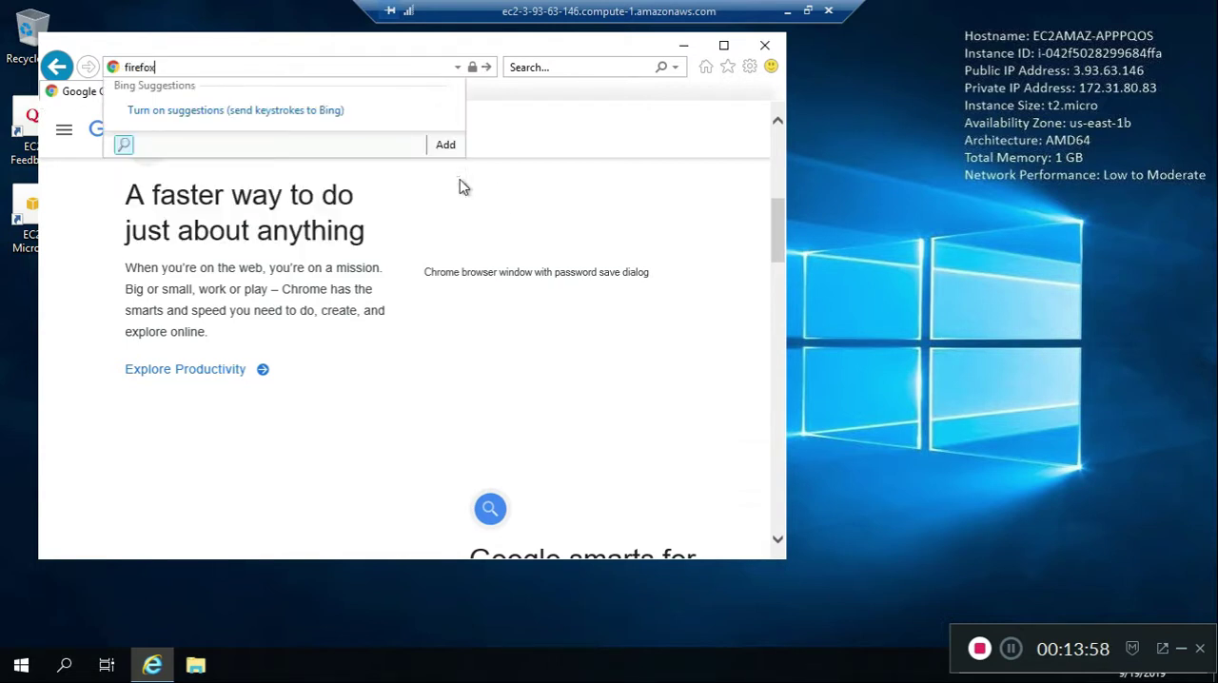
key("Return")
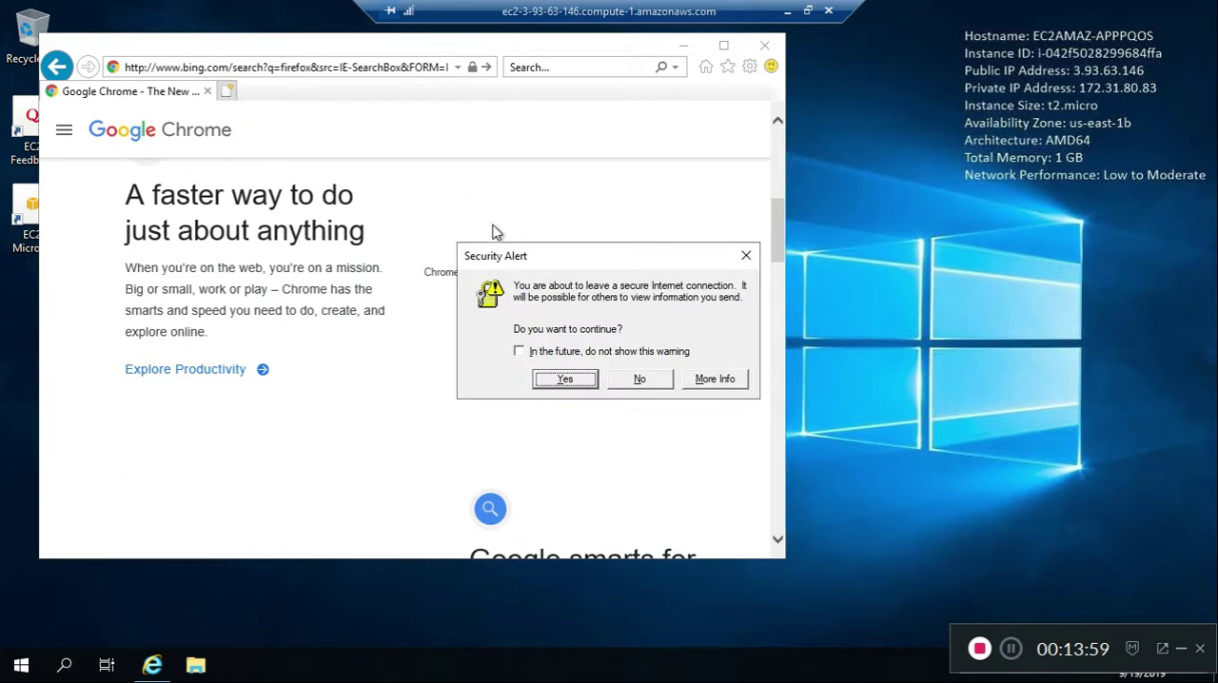
left_click(567, 379)
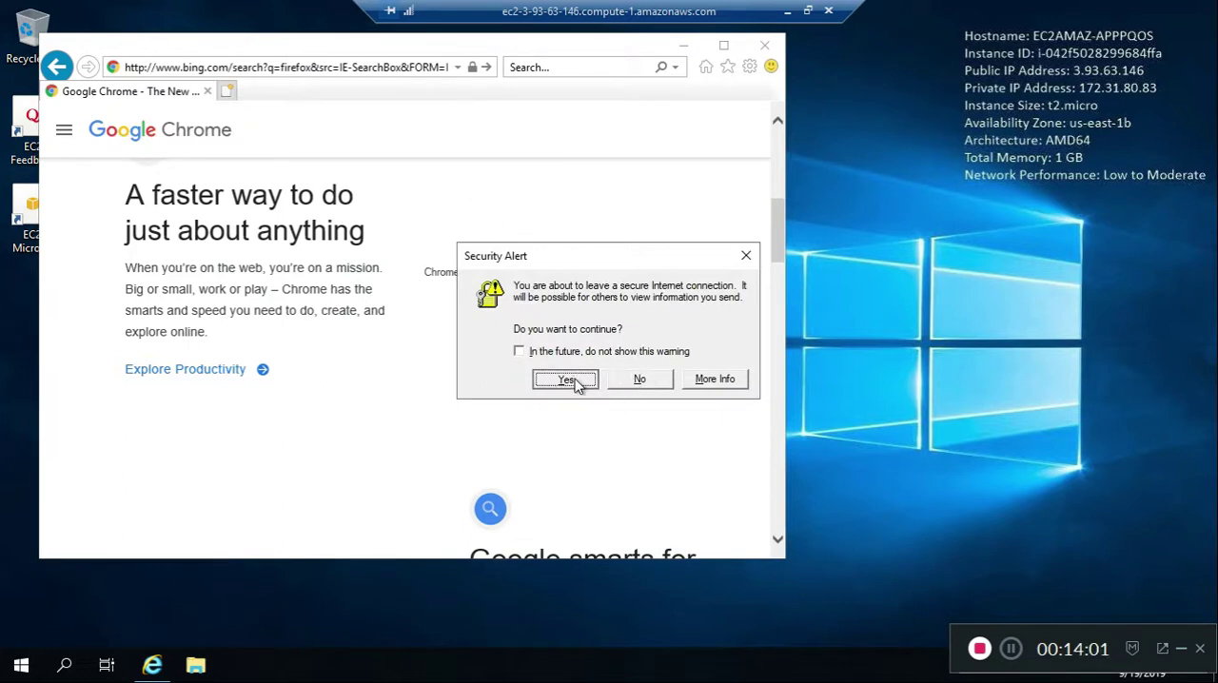
left_click(642, 379)
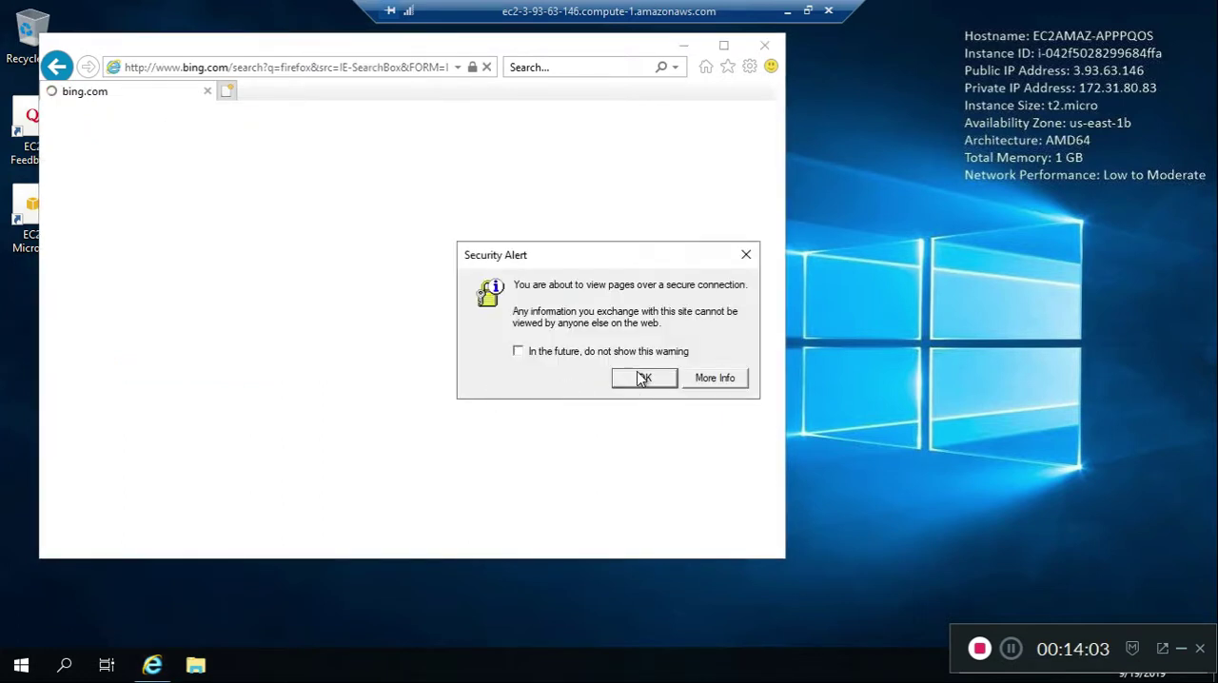
left_click(741, 350)
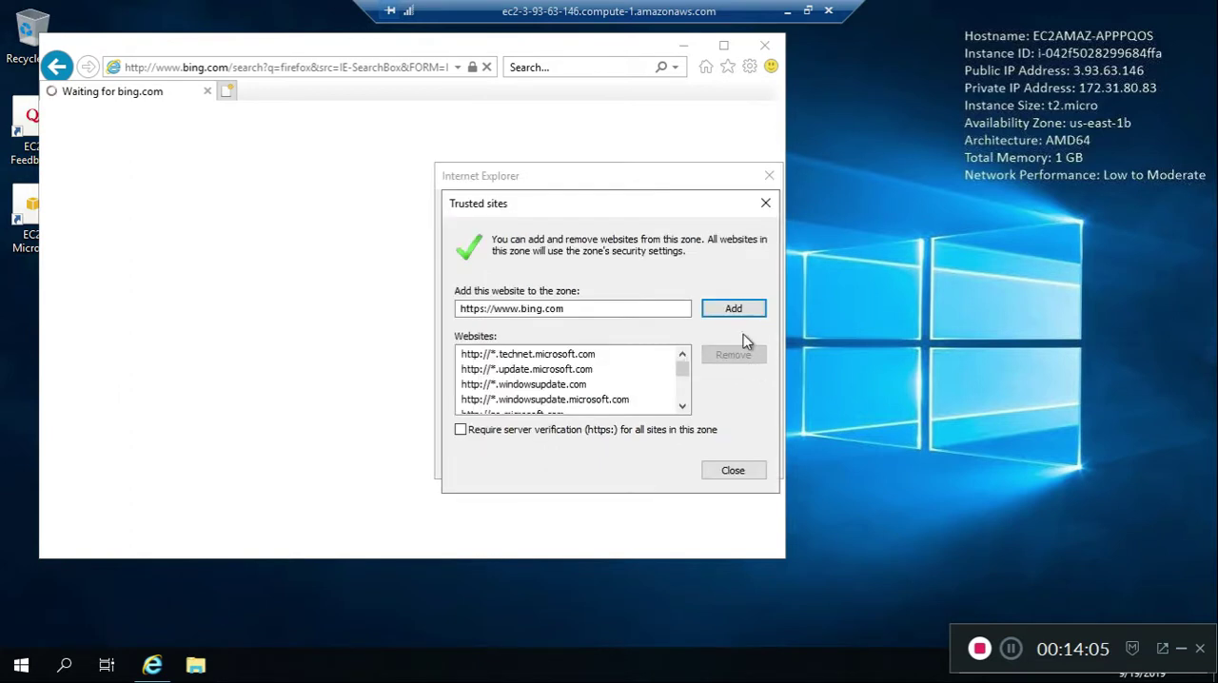
left_click(734, 311)
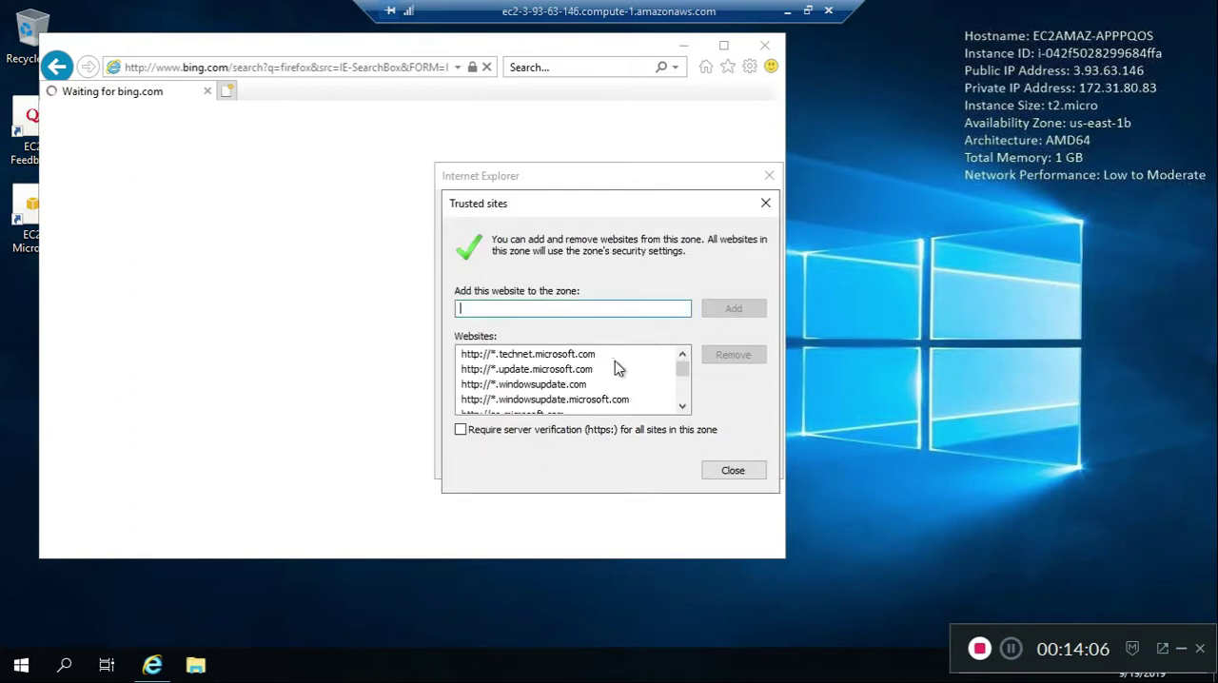
left_click(734, 473)
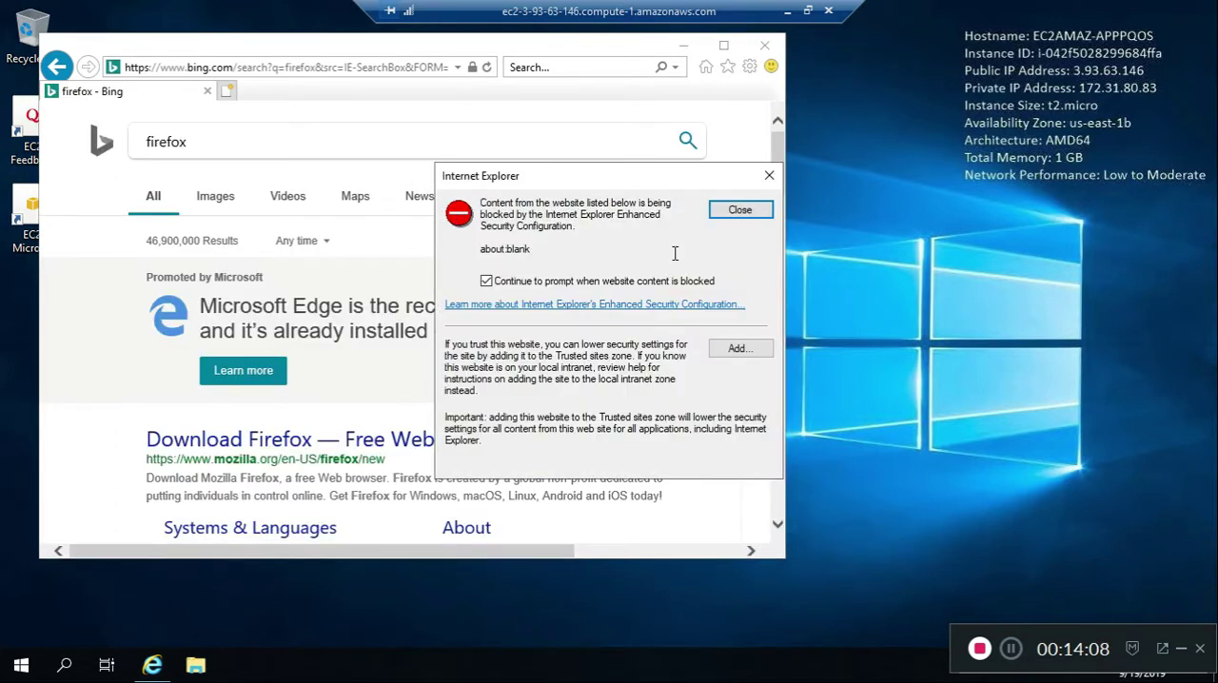
Try to add about:blank to the trusted sites zone from the blocked-content alert and check the list of trusted websites
left_click(741, 348)
left_click(731, 471)
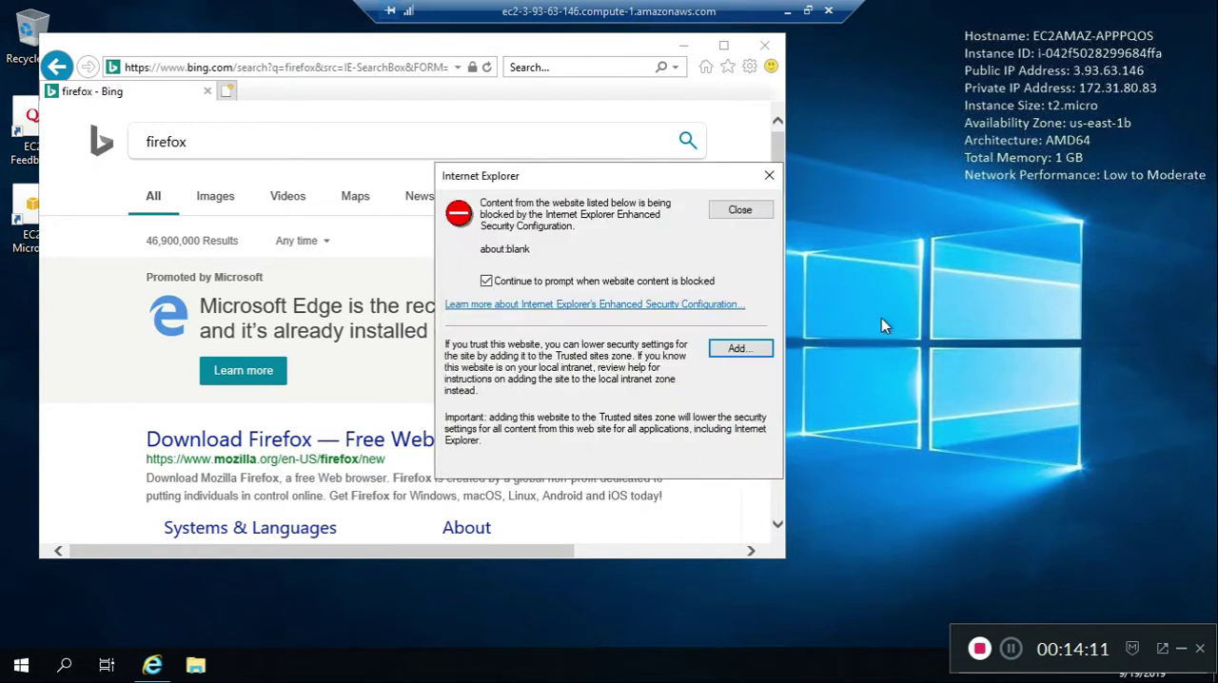
left_click(741, 349)
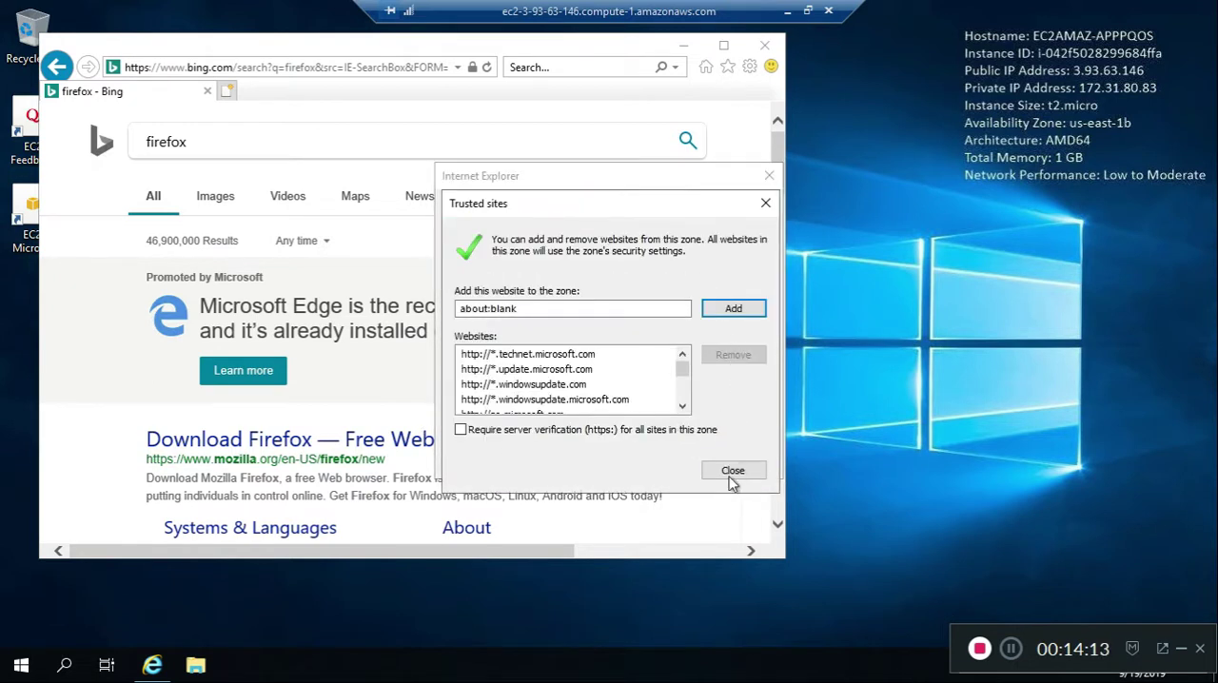
left_click(749, 478)
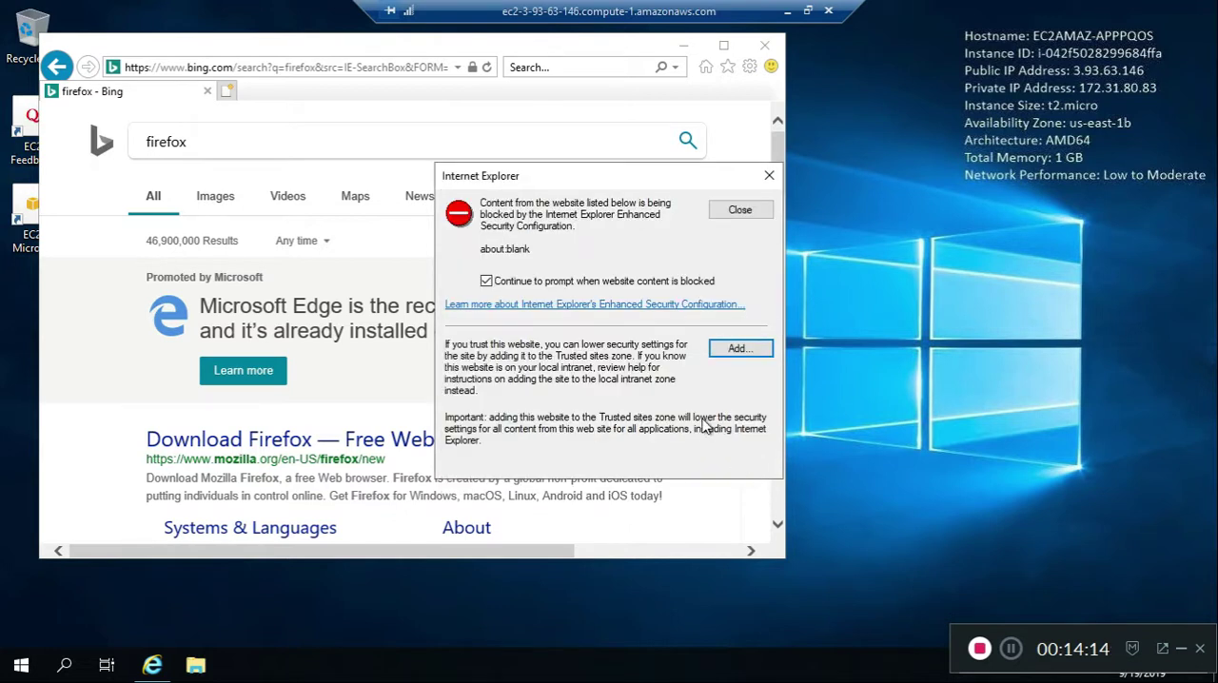
left_click(741, 348)
left_click(741, 476)
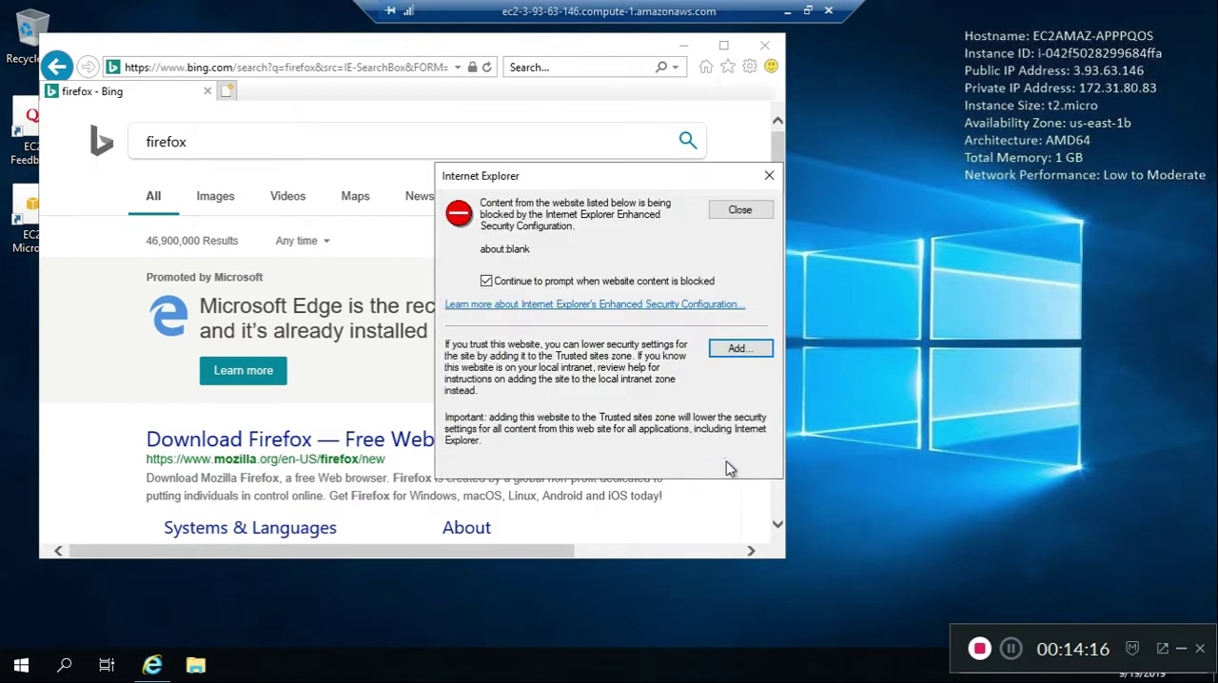
left_click(741, 349)
left_click_drag(681, 371, 670, 415)
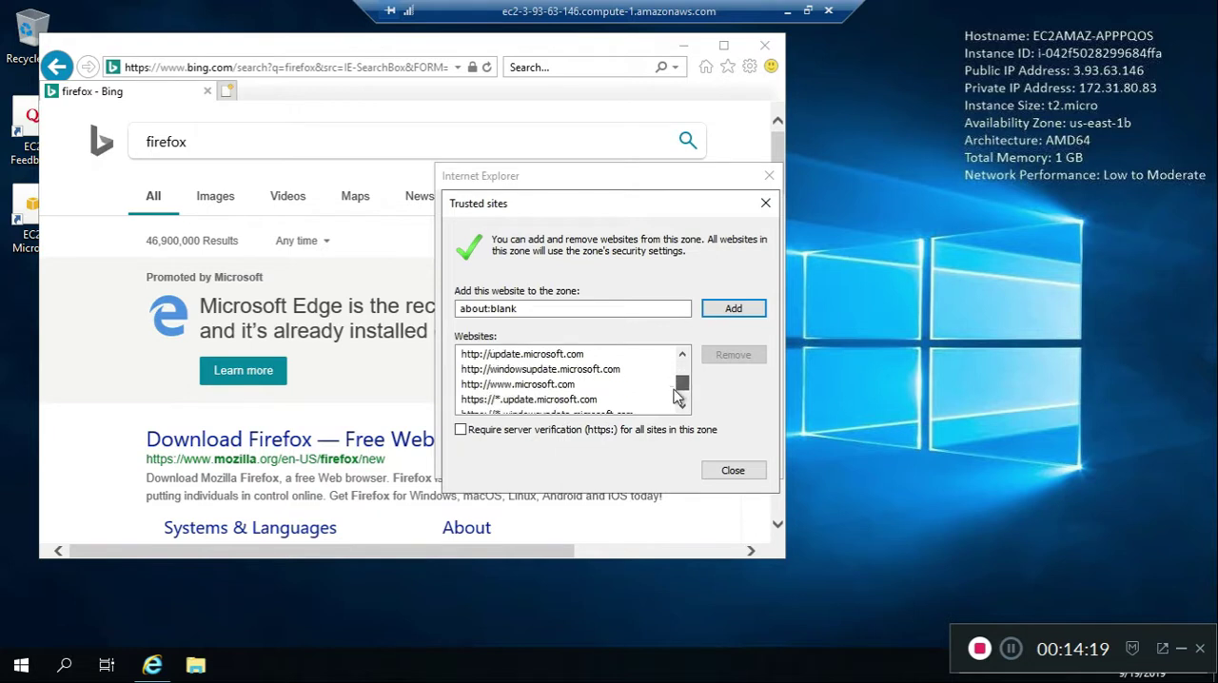
left_click(765, 203)
left_click(738, 348)
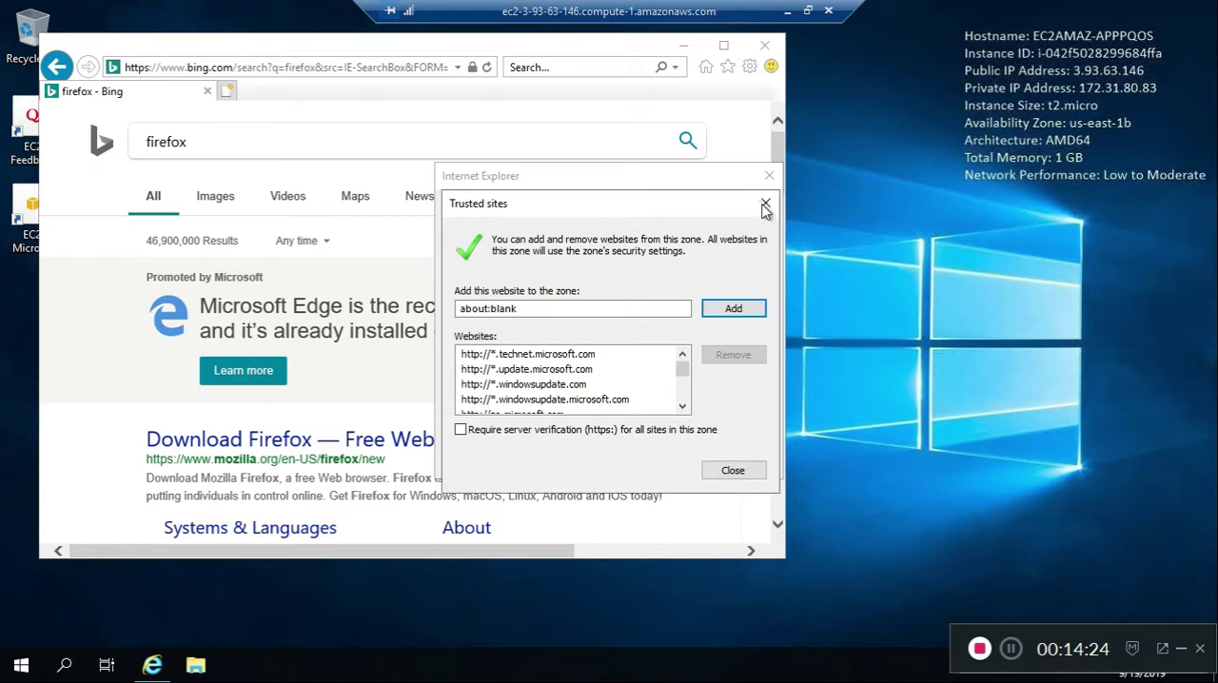
left_click(733, 308)
View the Enhanced Security Configuration help, close it, and dismiss the blocked-content alerts for about:blank and login.microsoftonline.com
left_click(666, 303)
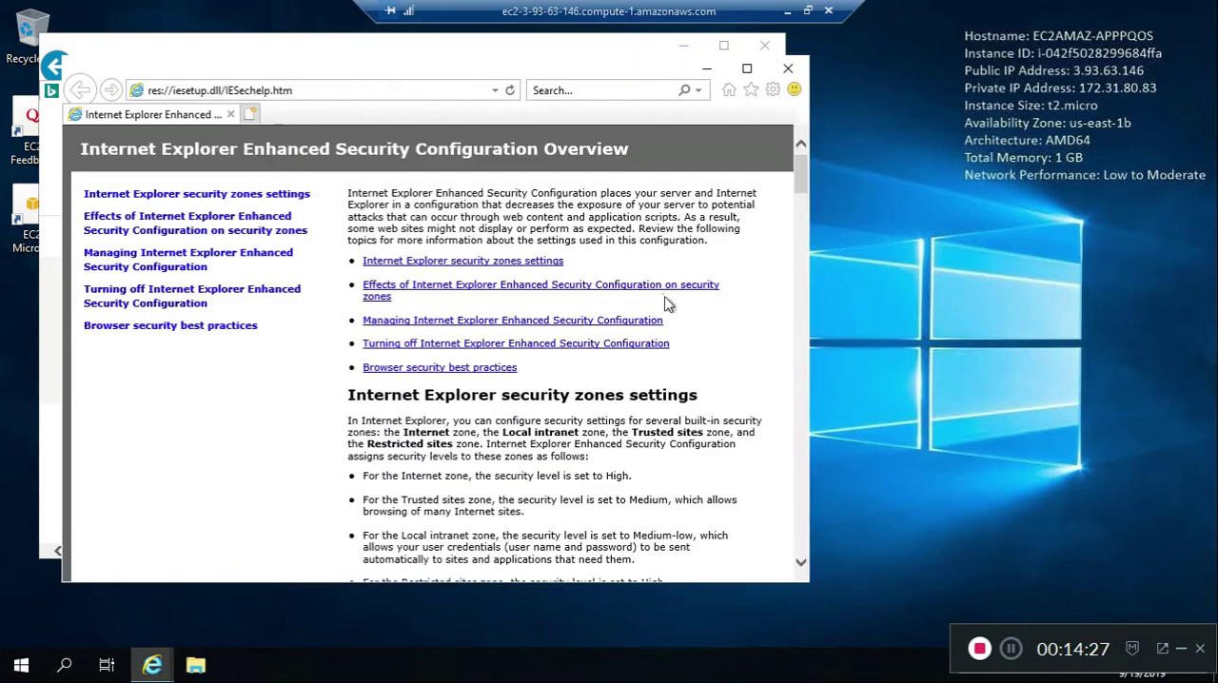
left_click(788, 68)
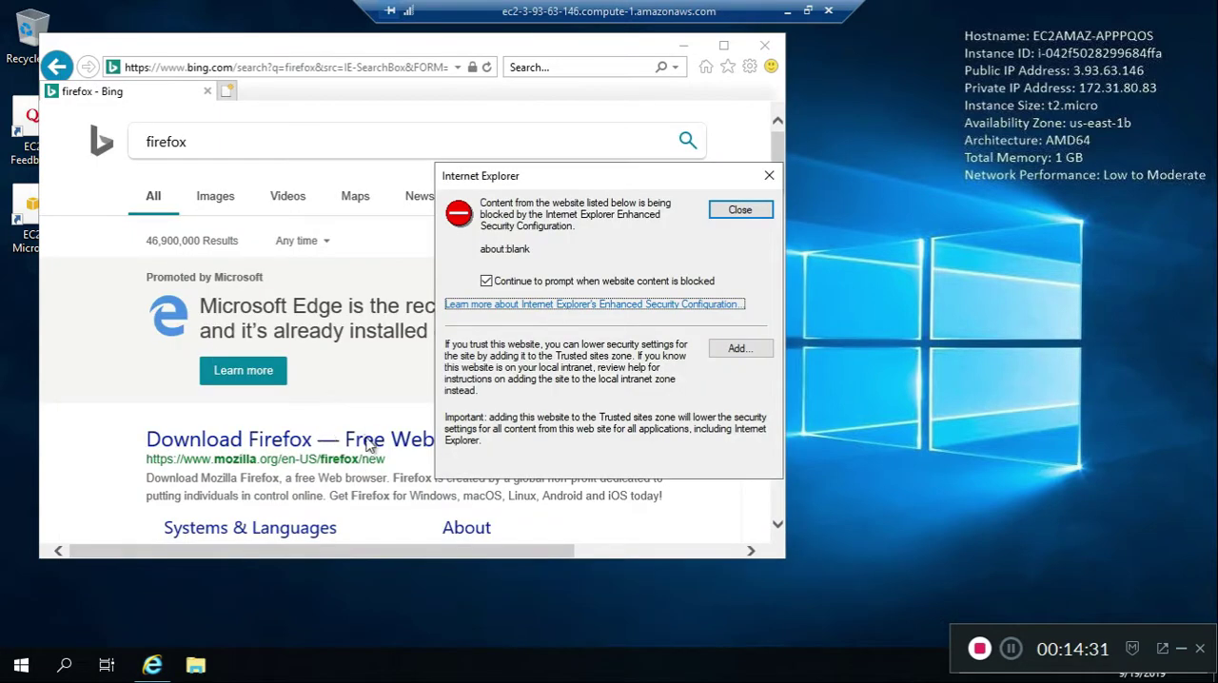
left_click(740, 209)
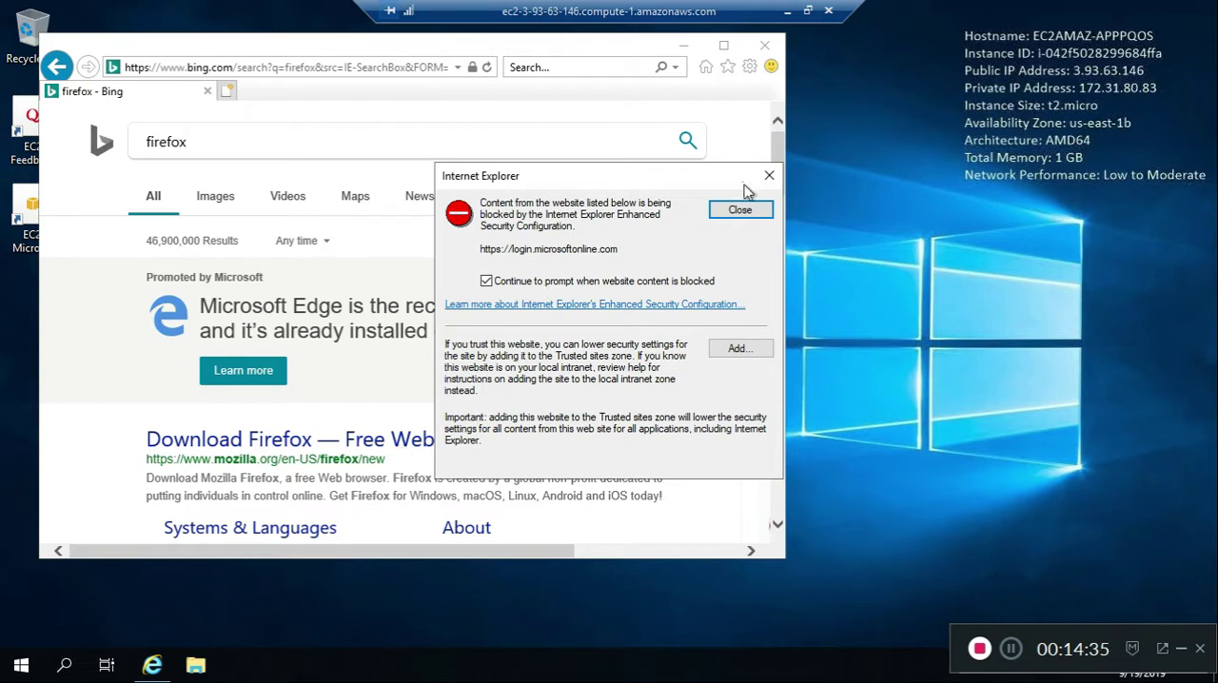
left_click(770, 177)
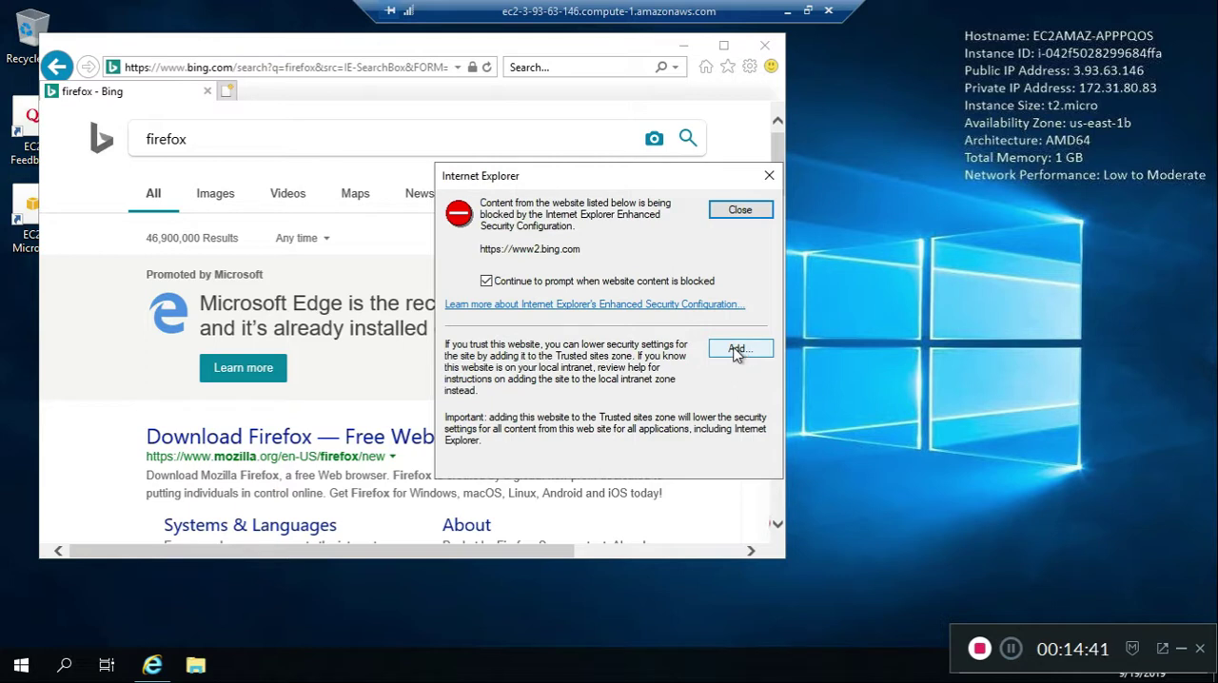
left_click(486, 280)
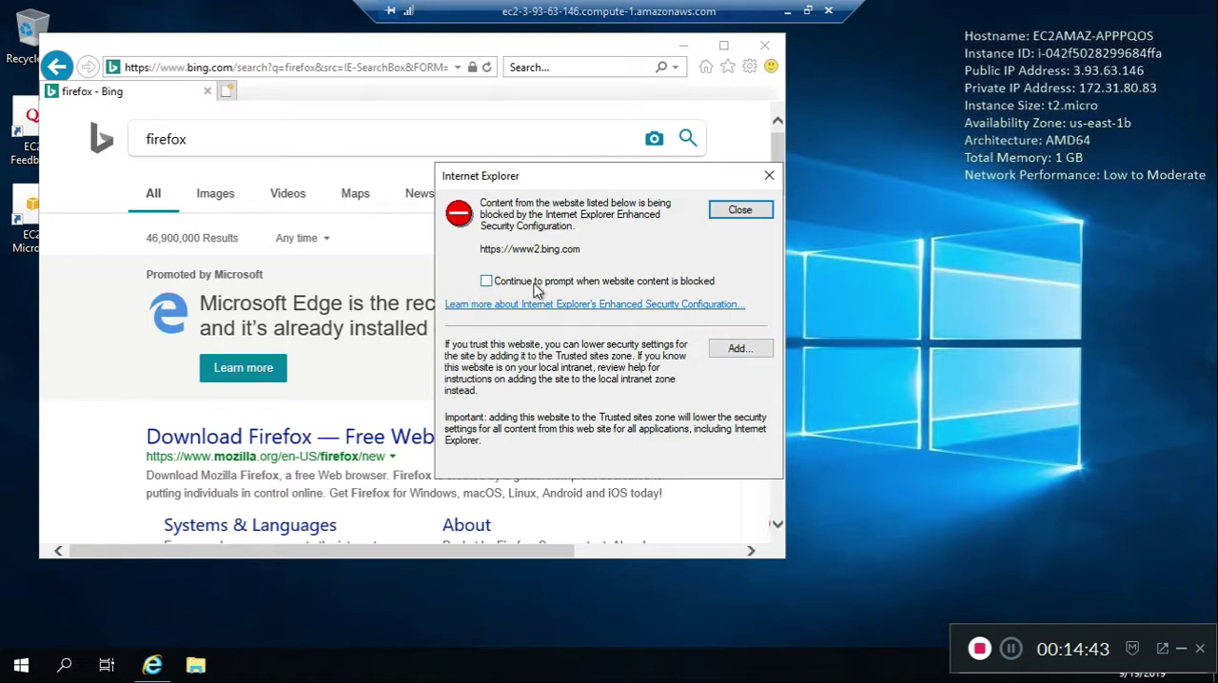
left_click(739, 350)
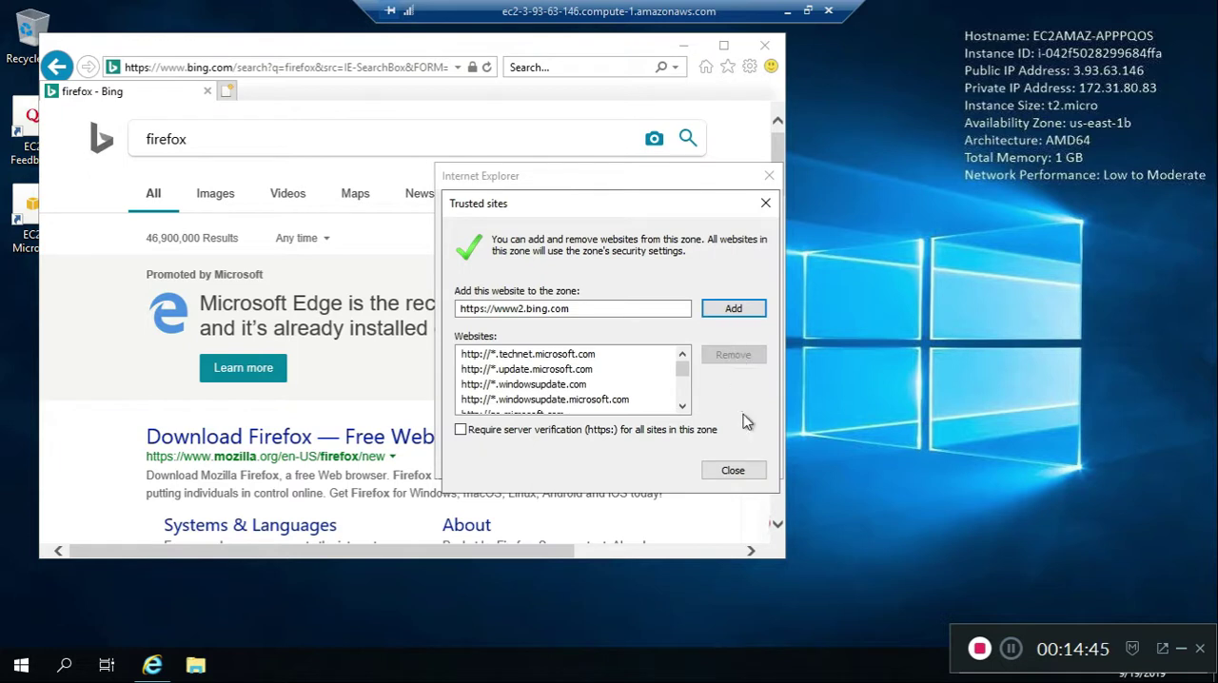
left_click(729, 309)
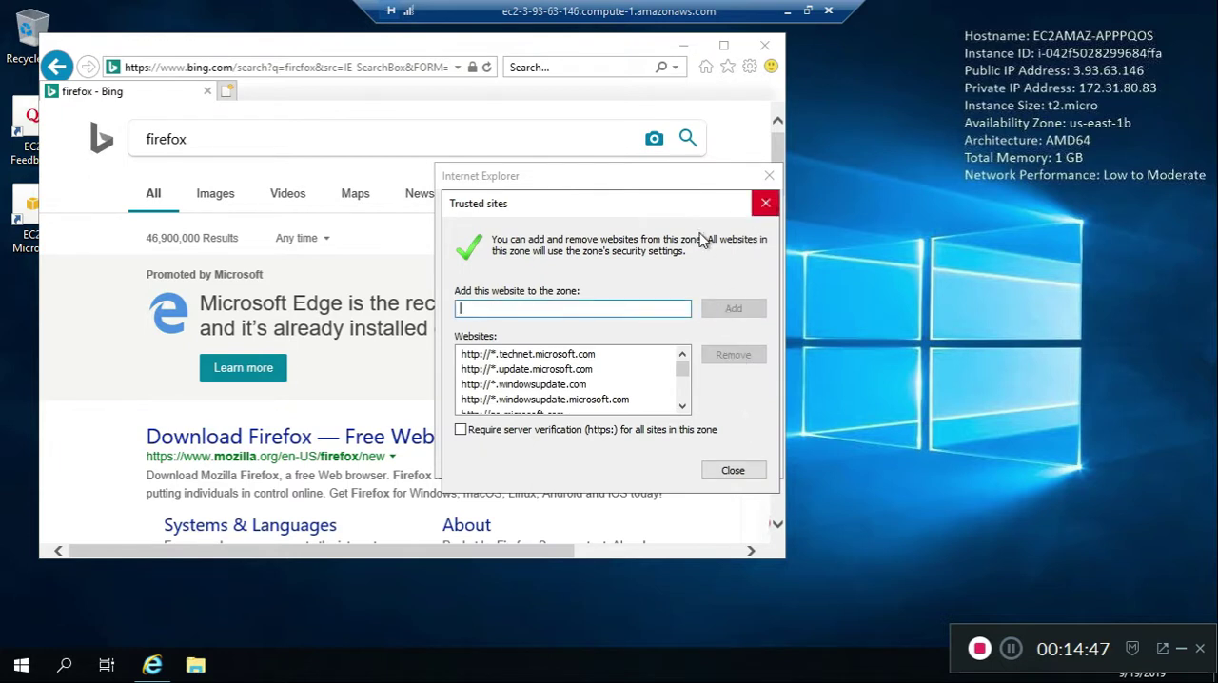
left_click(738, 470)
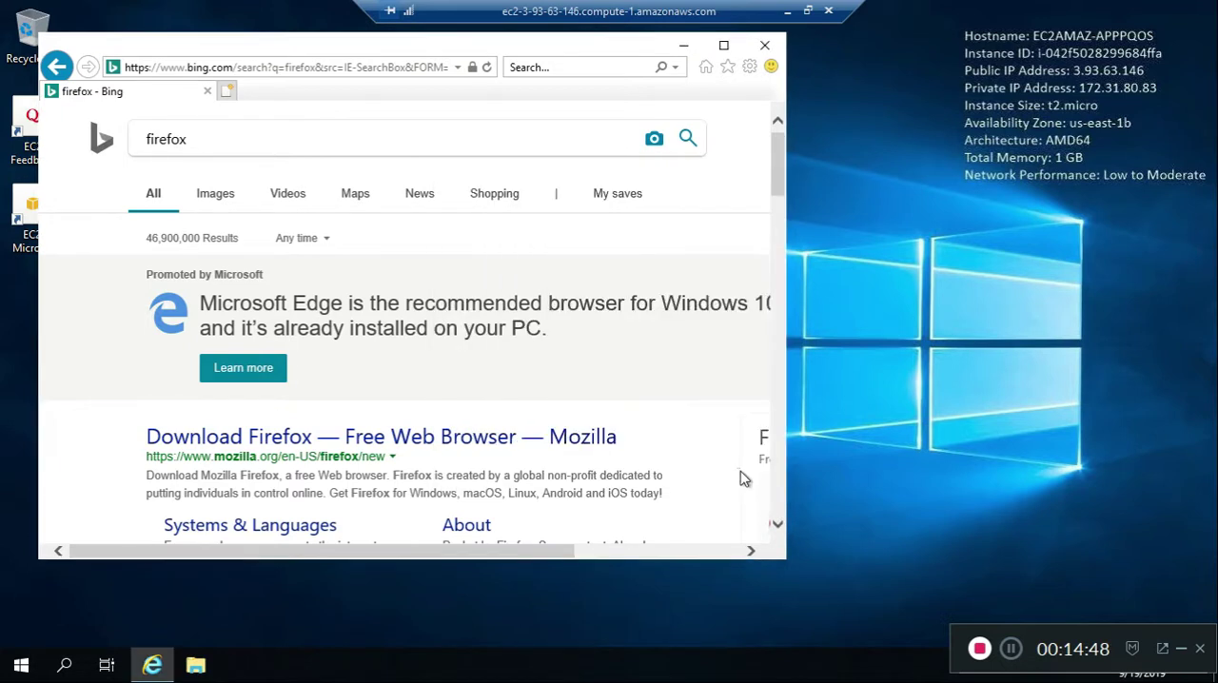
left_click(478, 438)
left_click(487, 281)
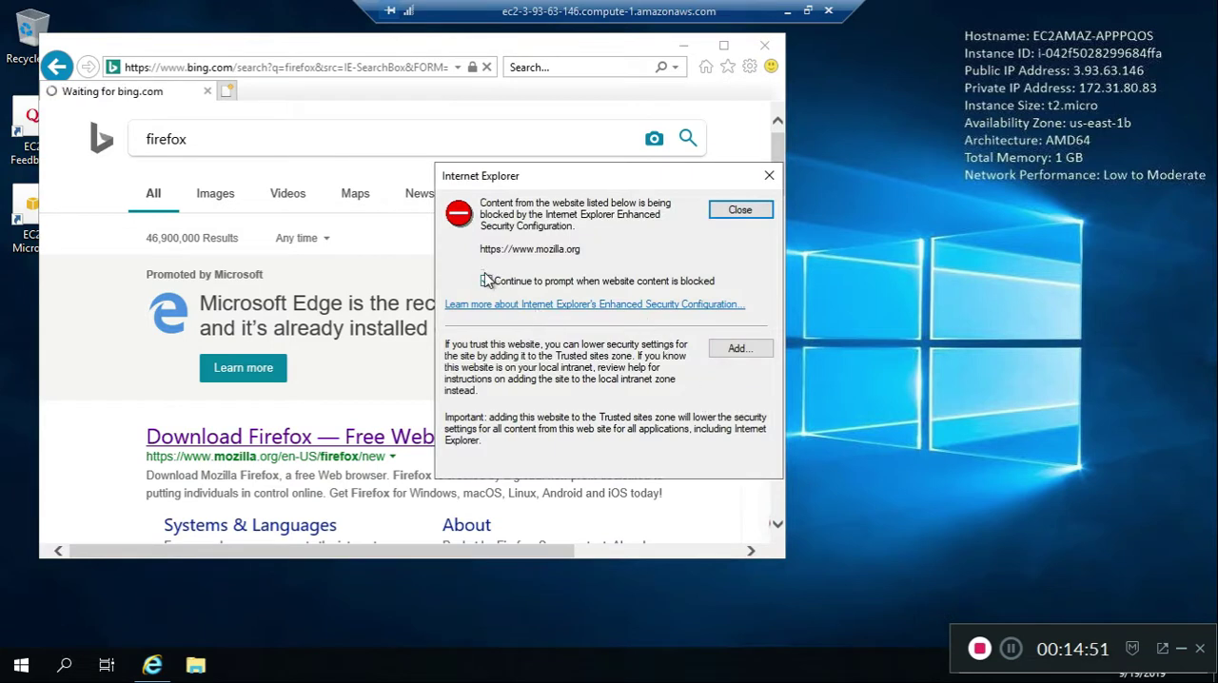
left_click(731, 351)
left_click(729, 311)
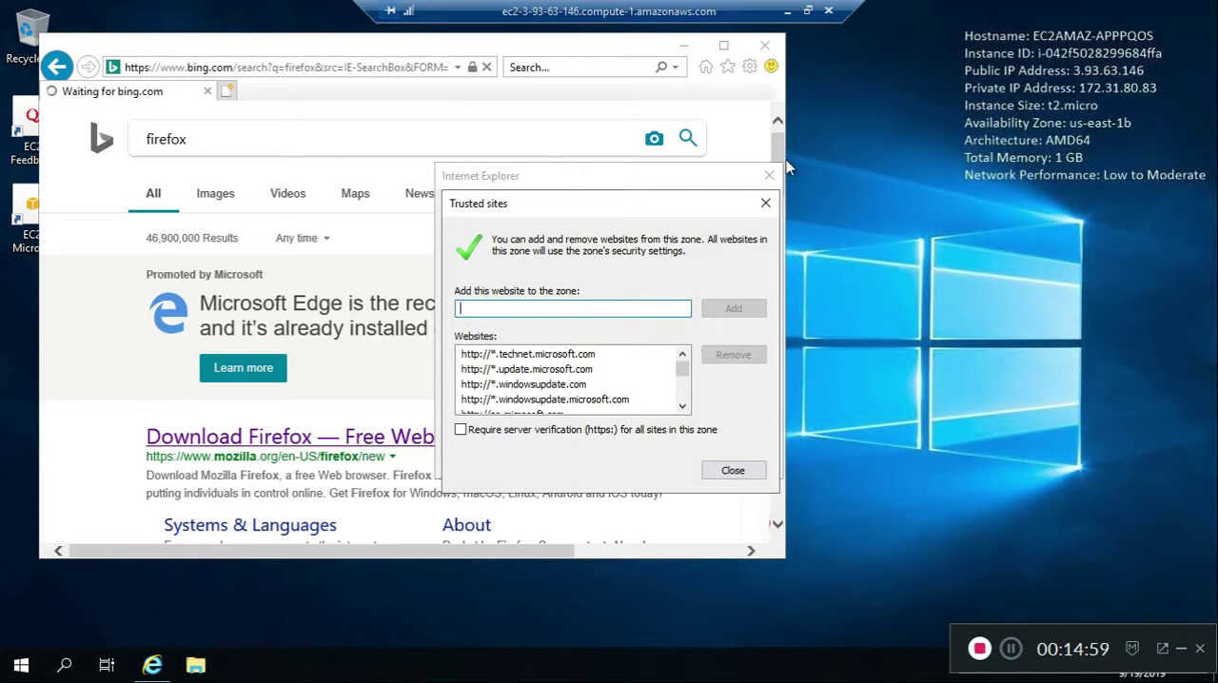
left_click(729, 471)
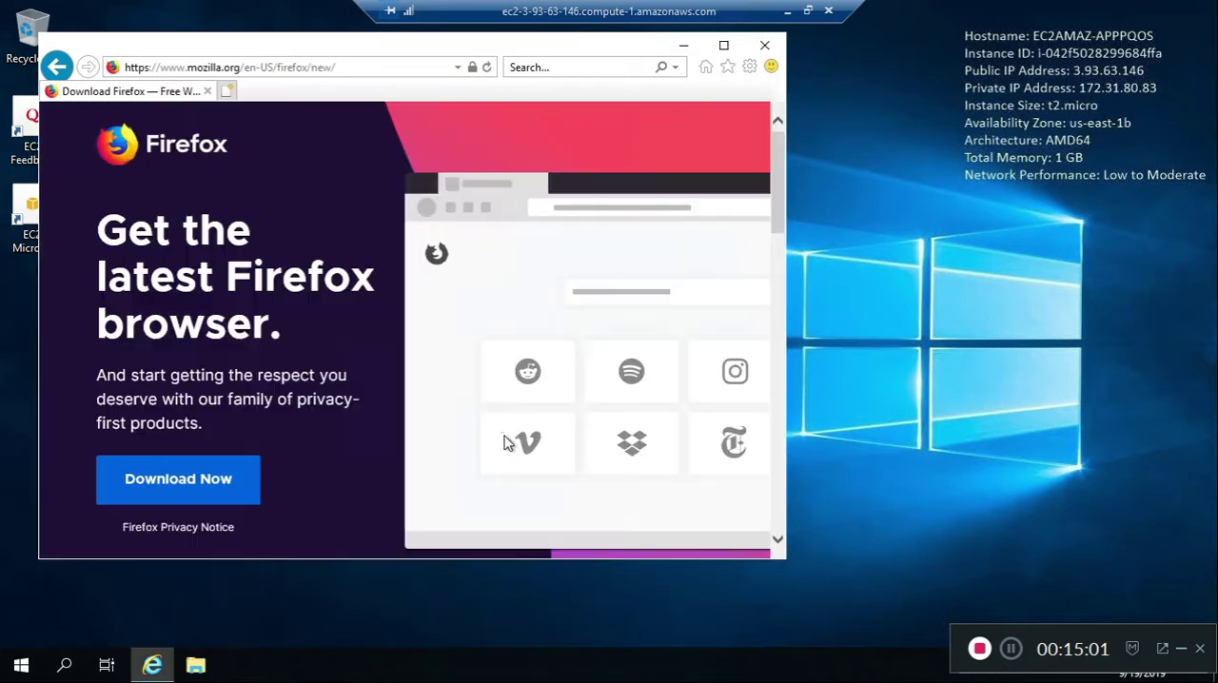
left_click(184, 489)
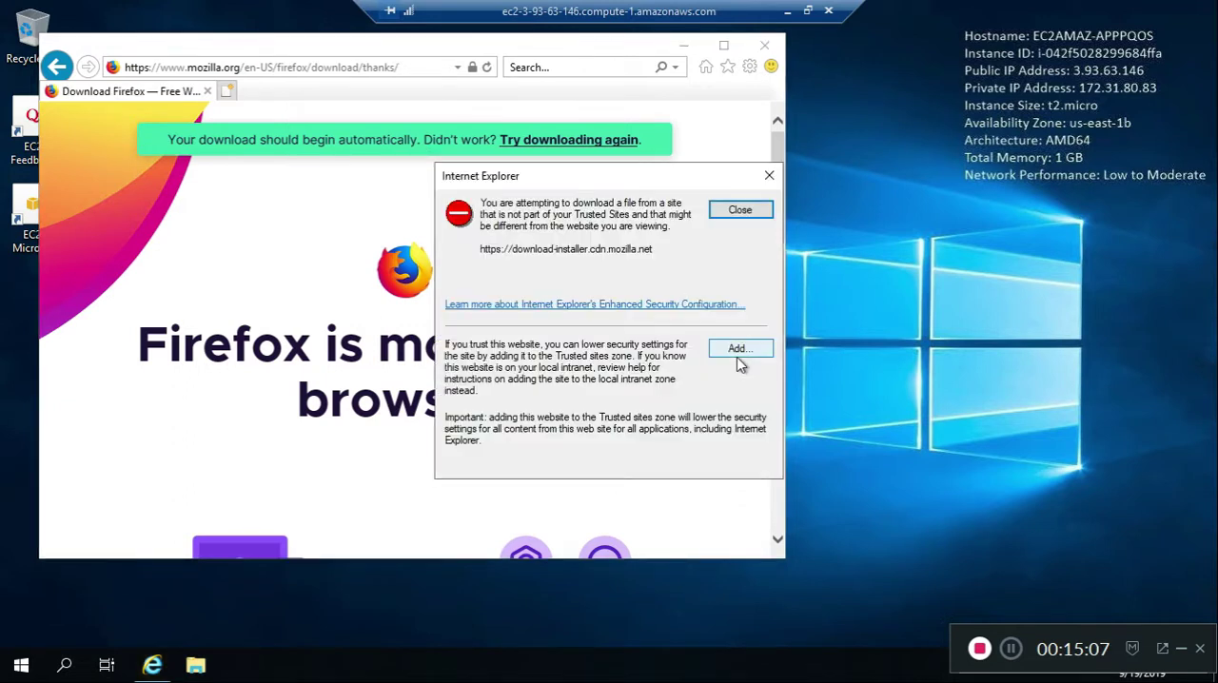
left_click(739, 352)
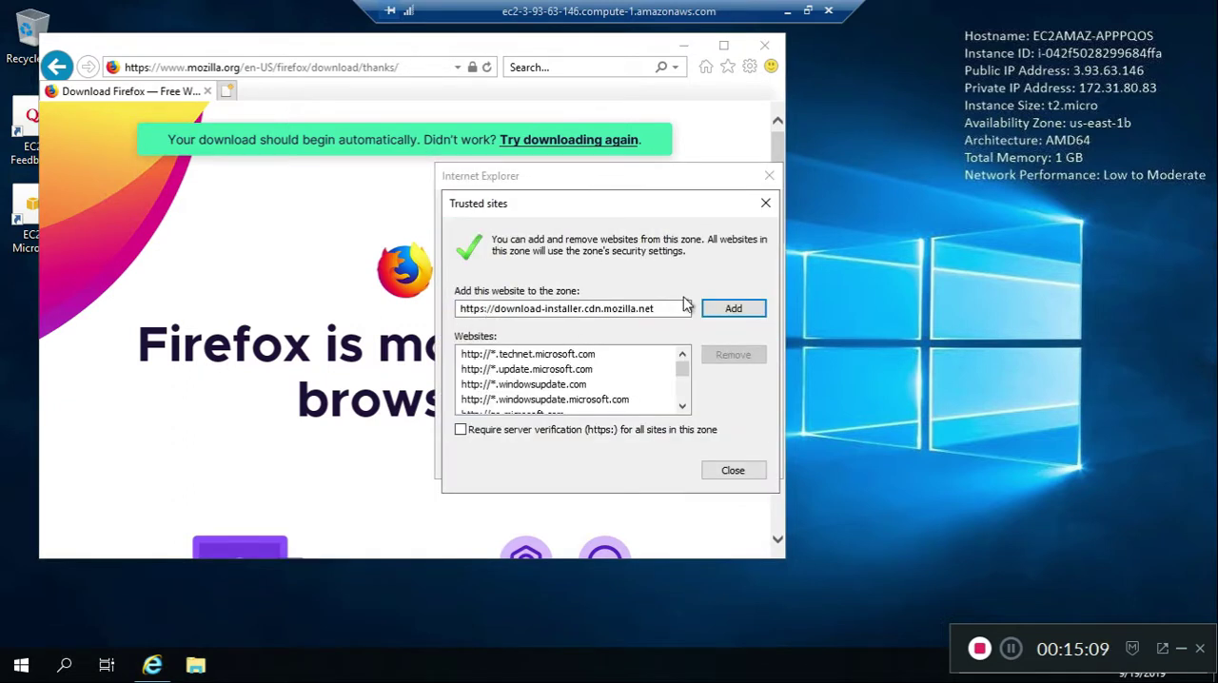
left_click(729, 309)
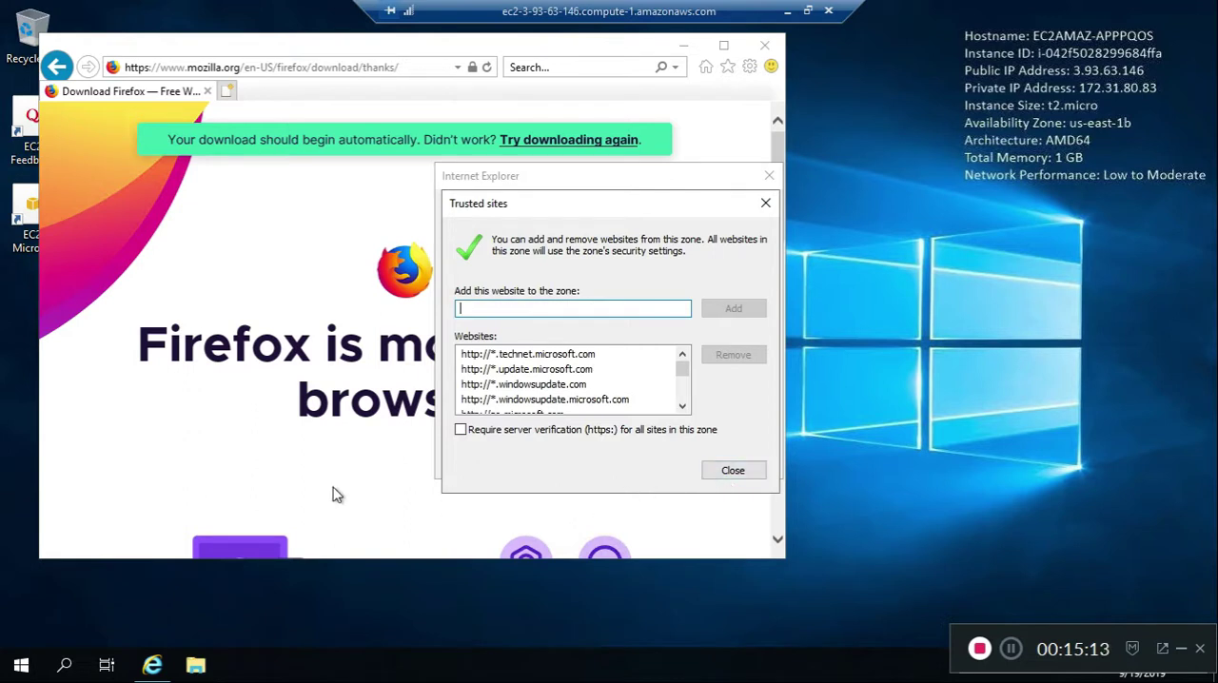
left_click(745, 473)
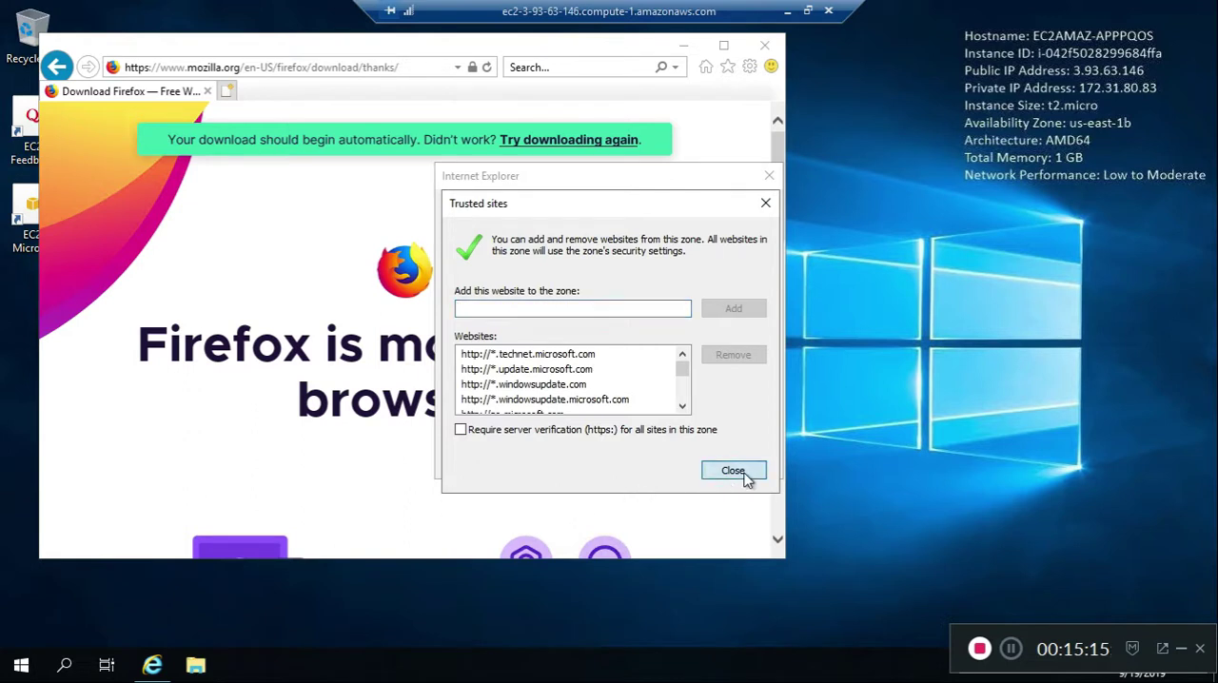
mouse_move(778, 159)
left_mouse_down()
mouse_move(772, 315)
mouse_move(790, 189)
mouse_move(776, 171)
left_mouse_up()
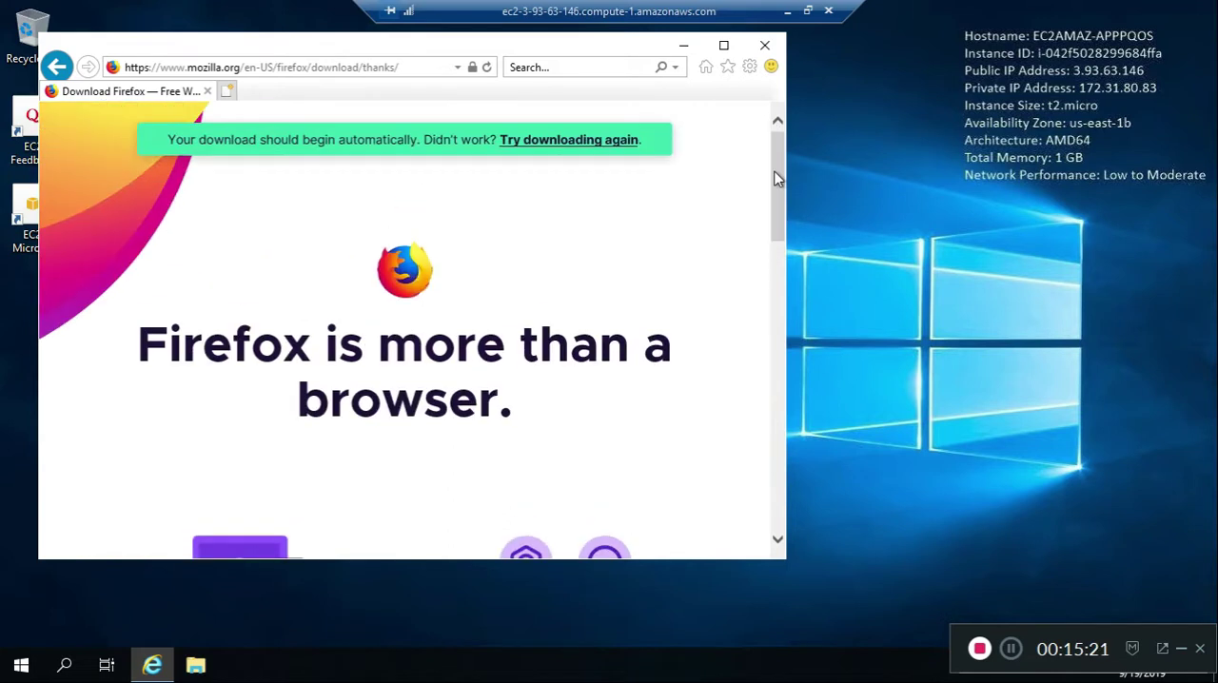
Retry the Firefox download, save Firefox Installer.exe, and run it from the downloads list
left_click(609, 139)
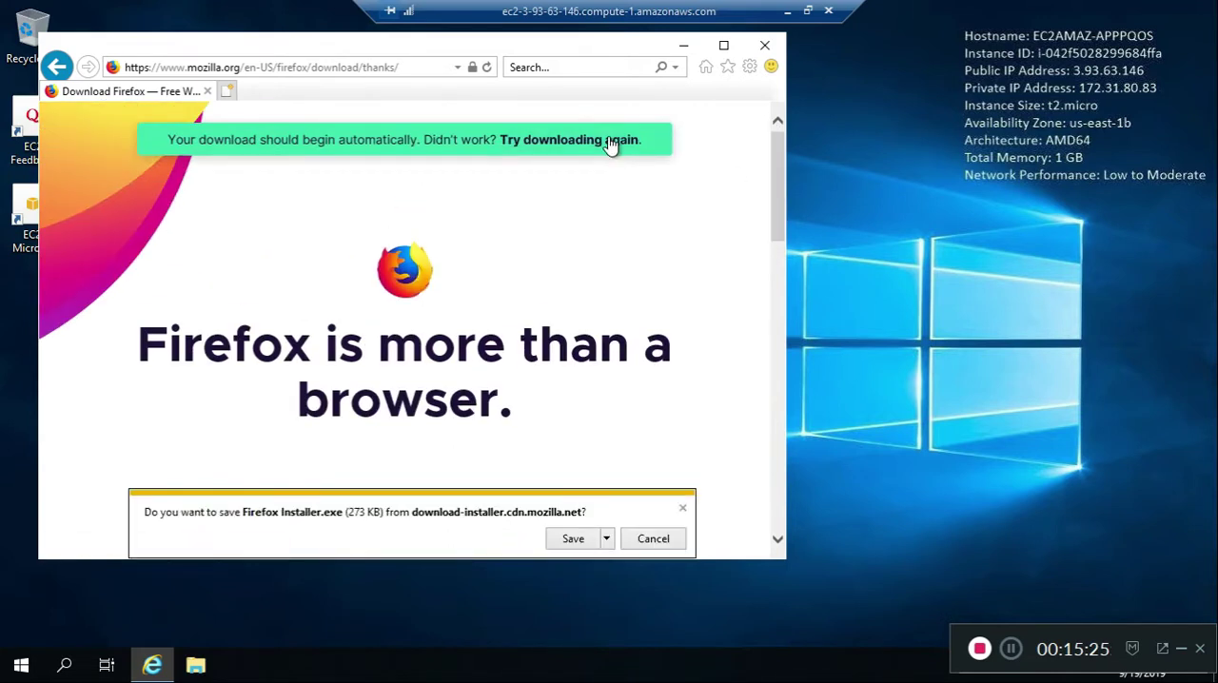
left_click(574, 538)
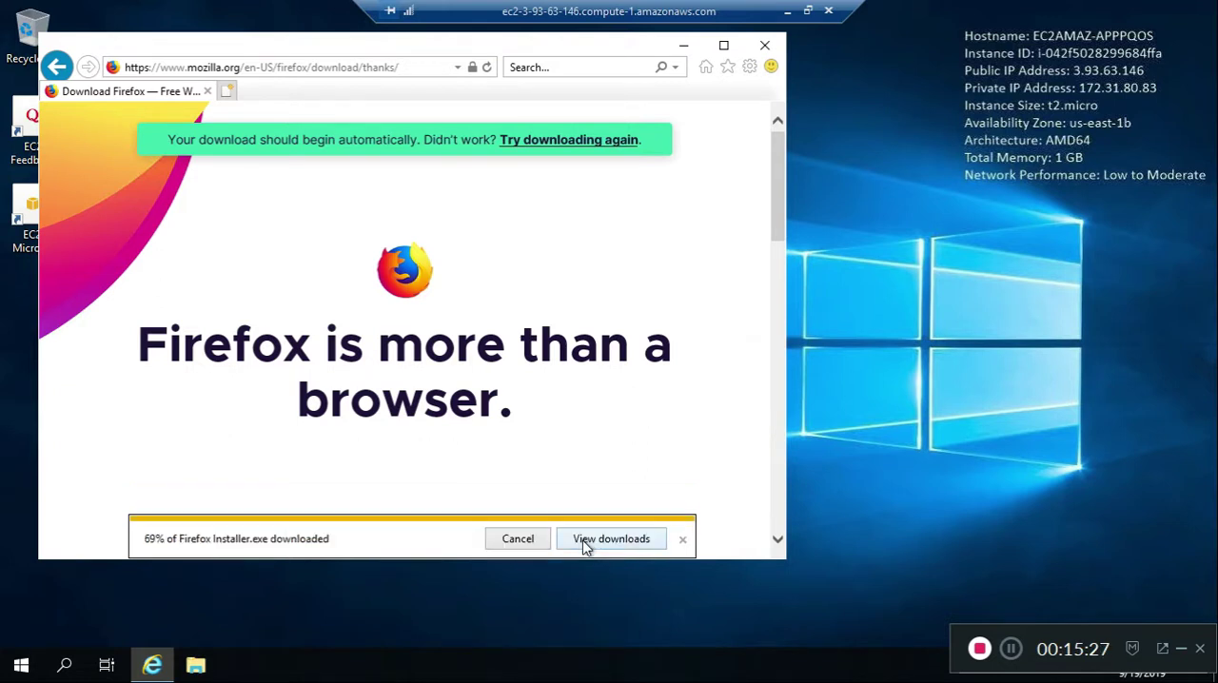
left_click(611, 539)
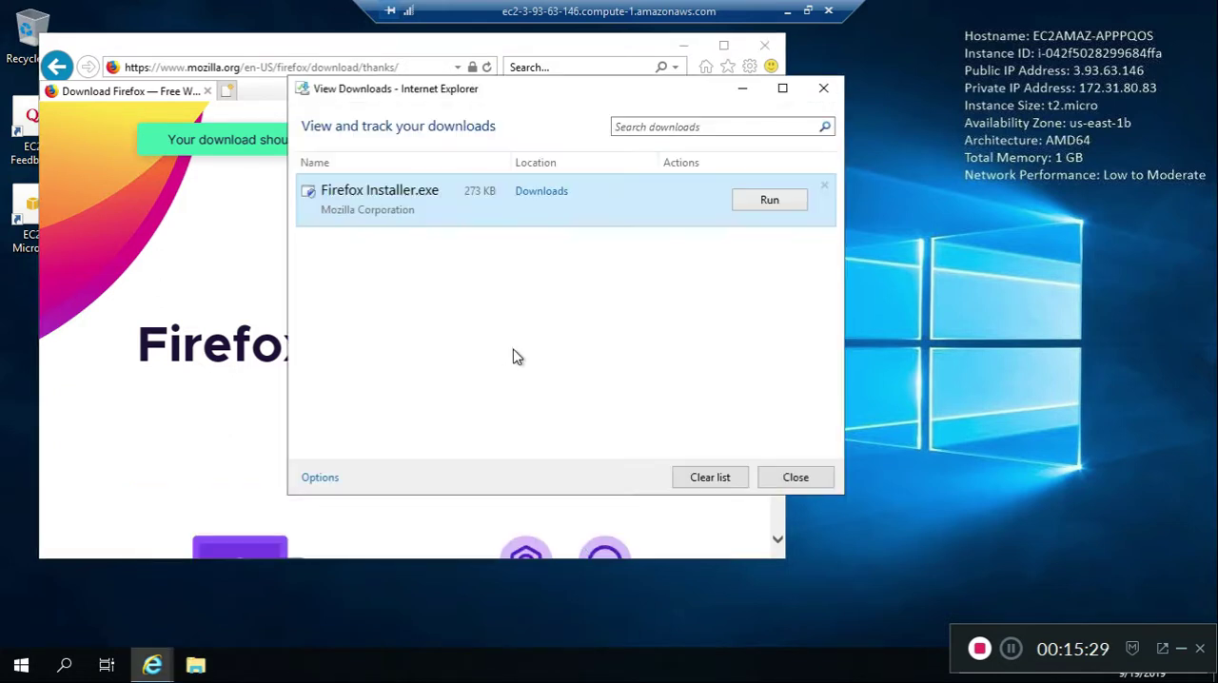
left_click(769, 200)
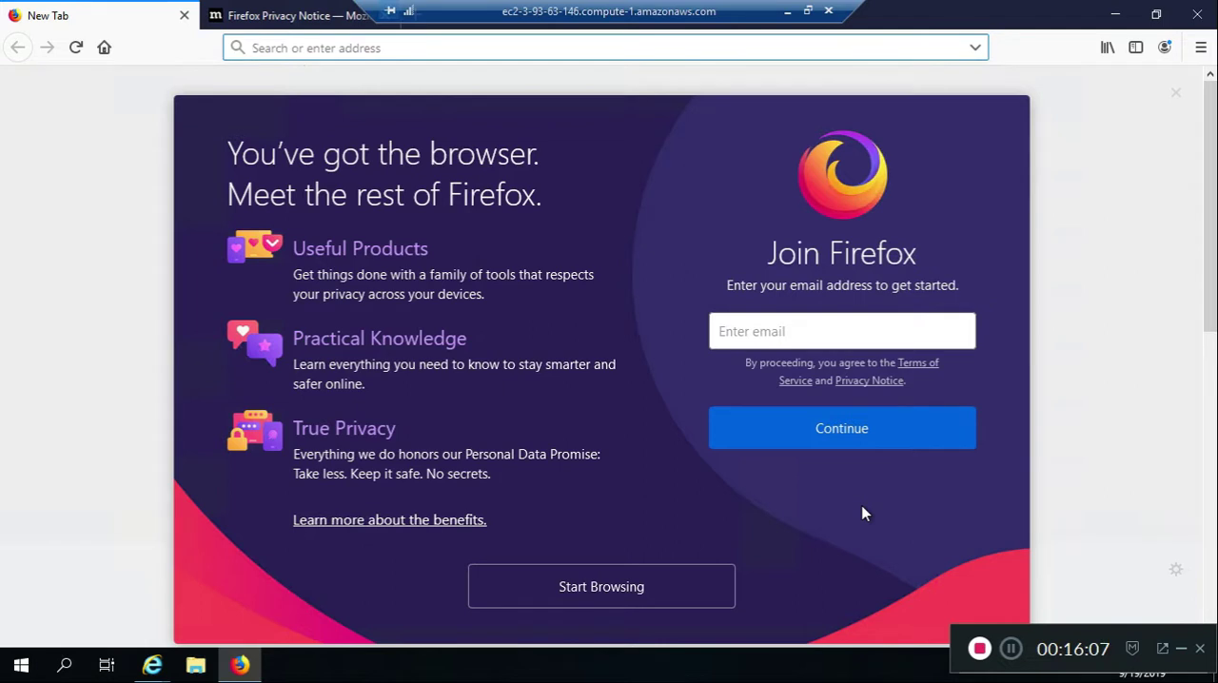
Create a Firefox account by entering the e-mail address, the account password with its repeat, and the age
left_click(751, 338)
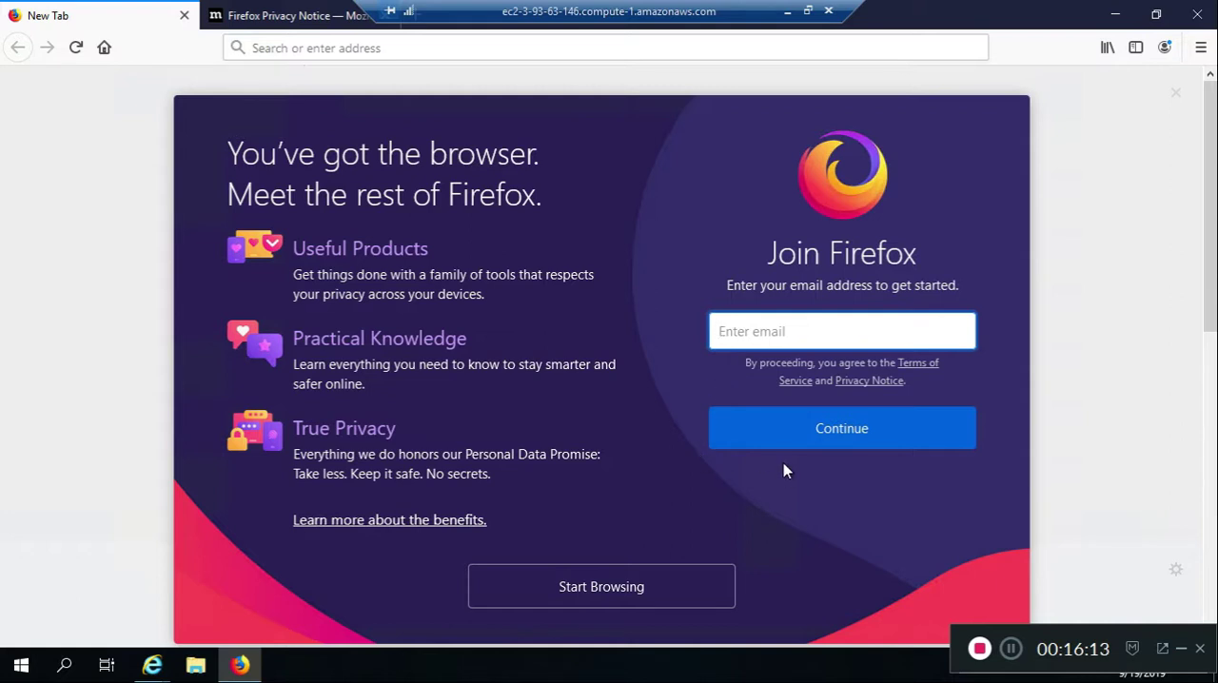
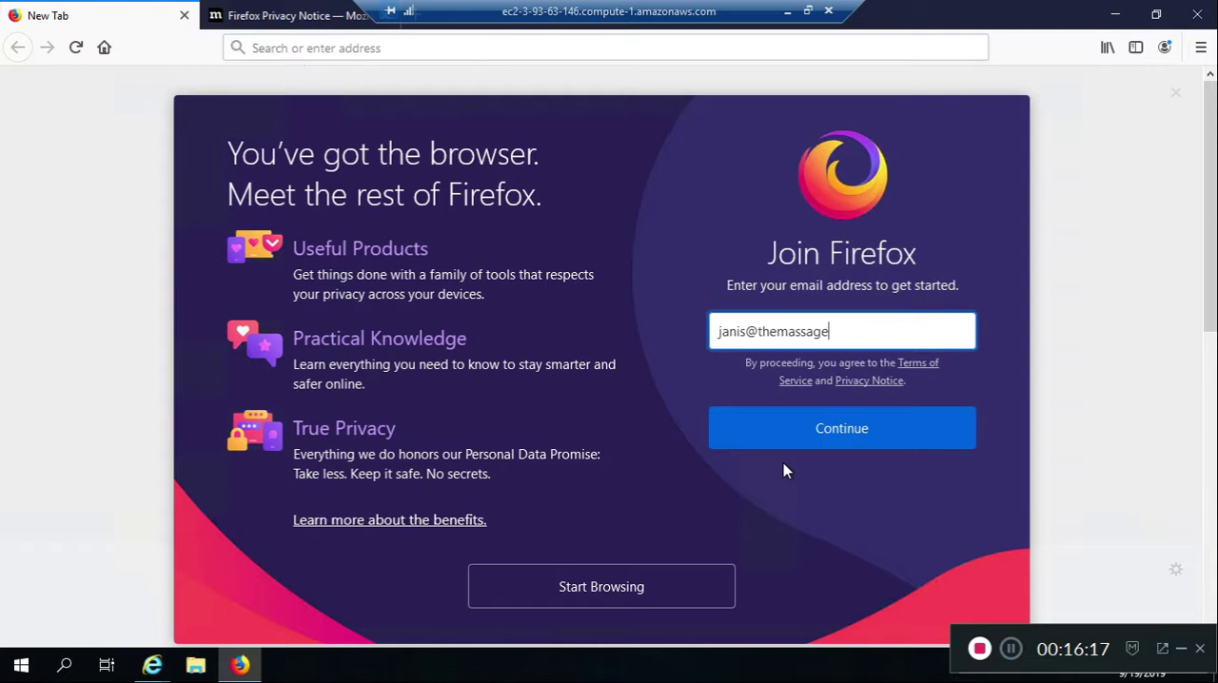
left_click(828, 437)
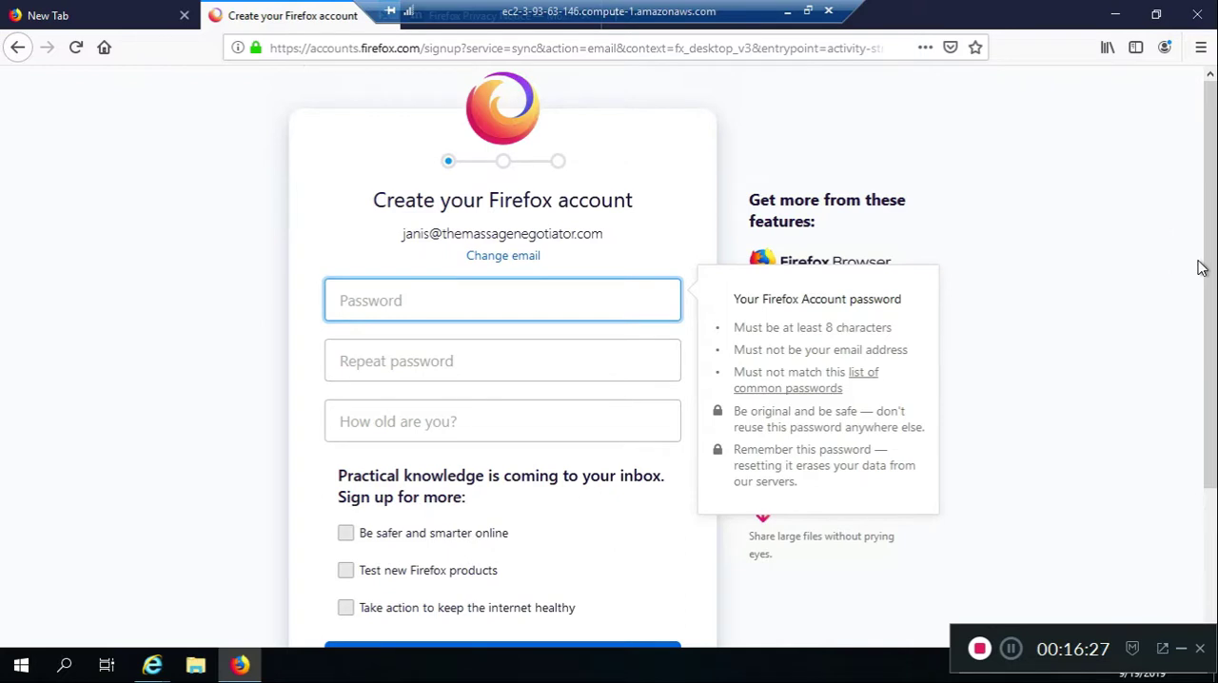
scroll(1199, 269, "down", 3)
left_click_drag(1204, 276, 1204, 307)
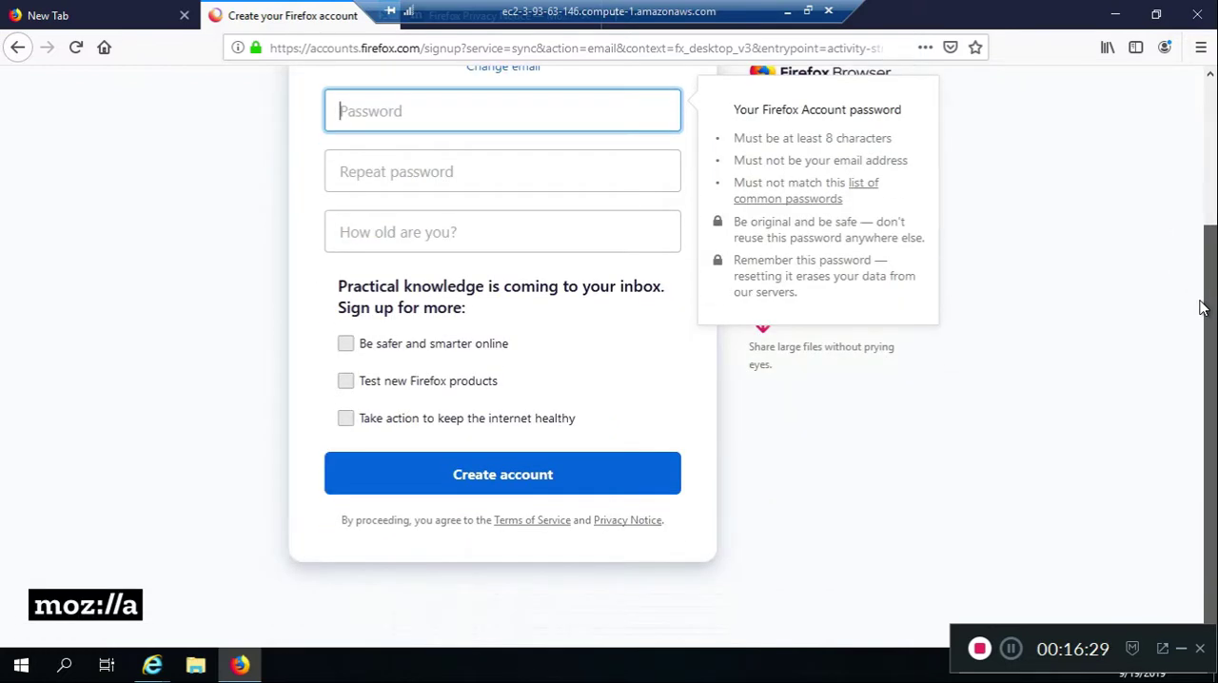
scroll(1204, 308, "up", 2)
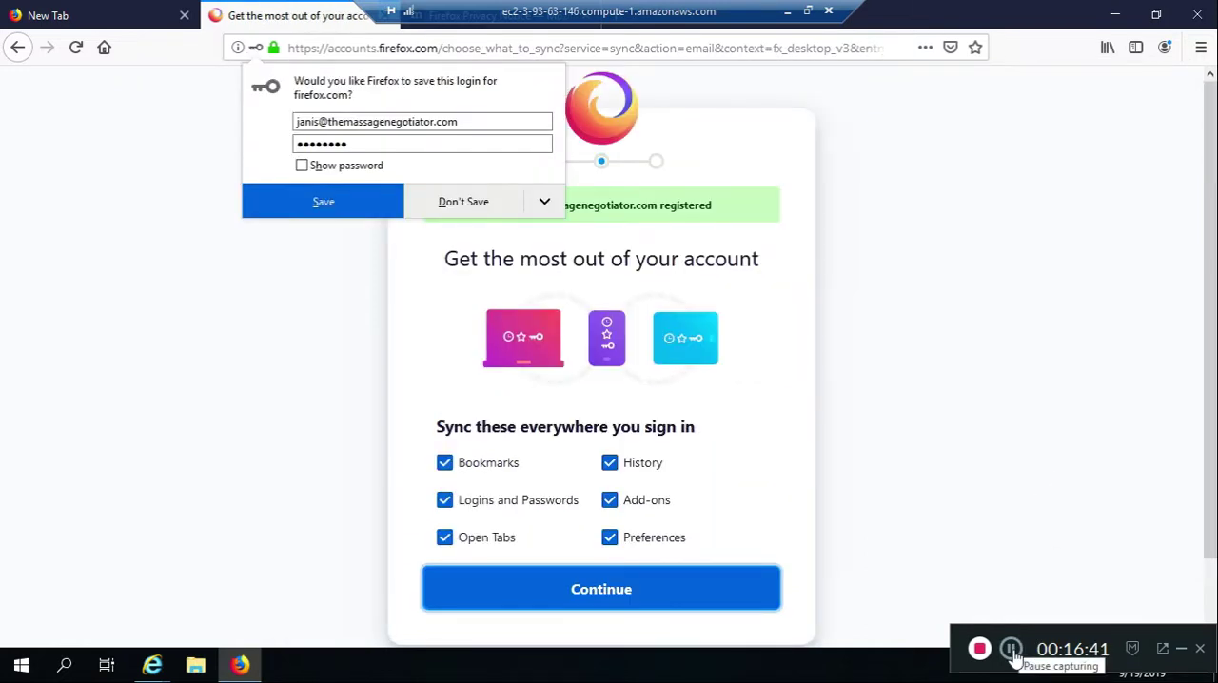
Save the Firefox account login in the browser and continue with all six sync options selected
left_click(324, 202)
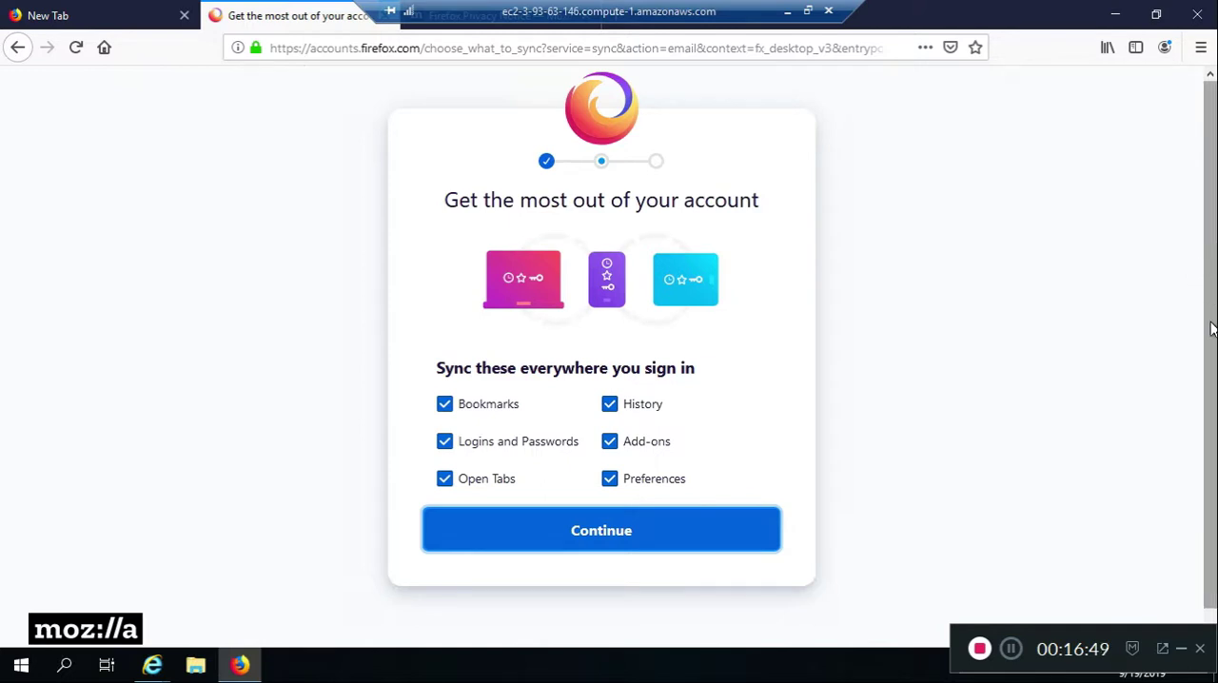
scroll(871, 305, "down", 1)
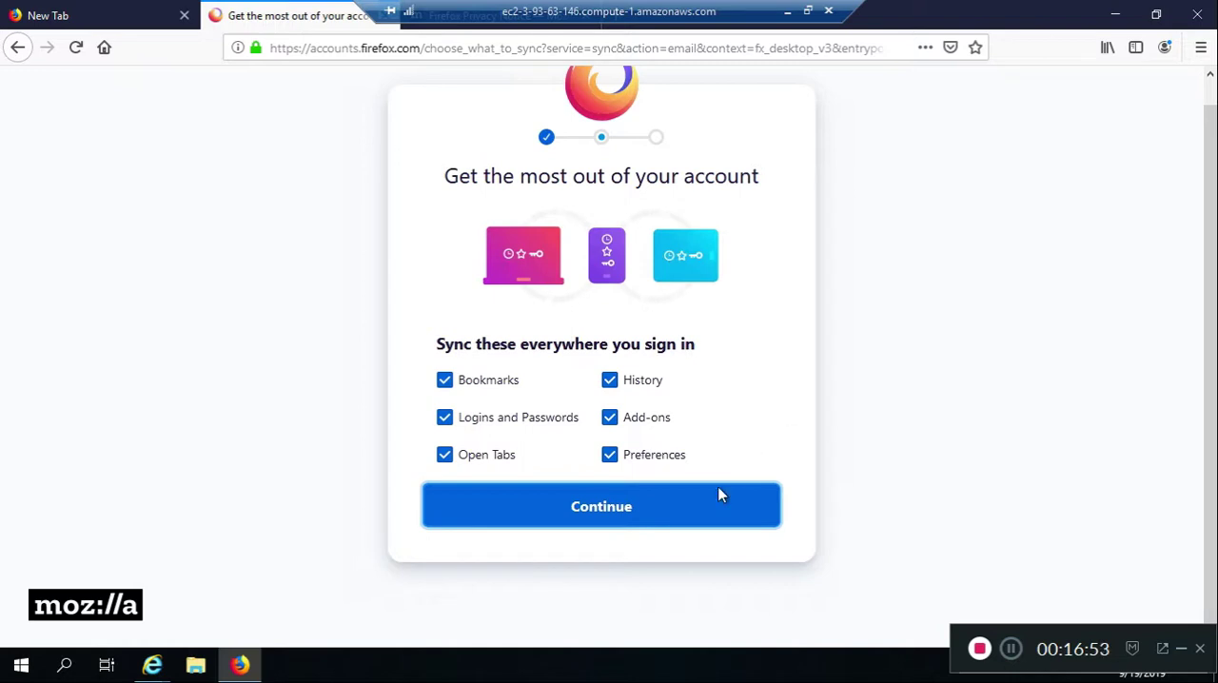
left_click(667, 504)
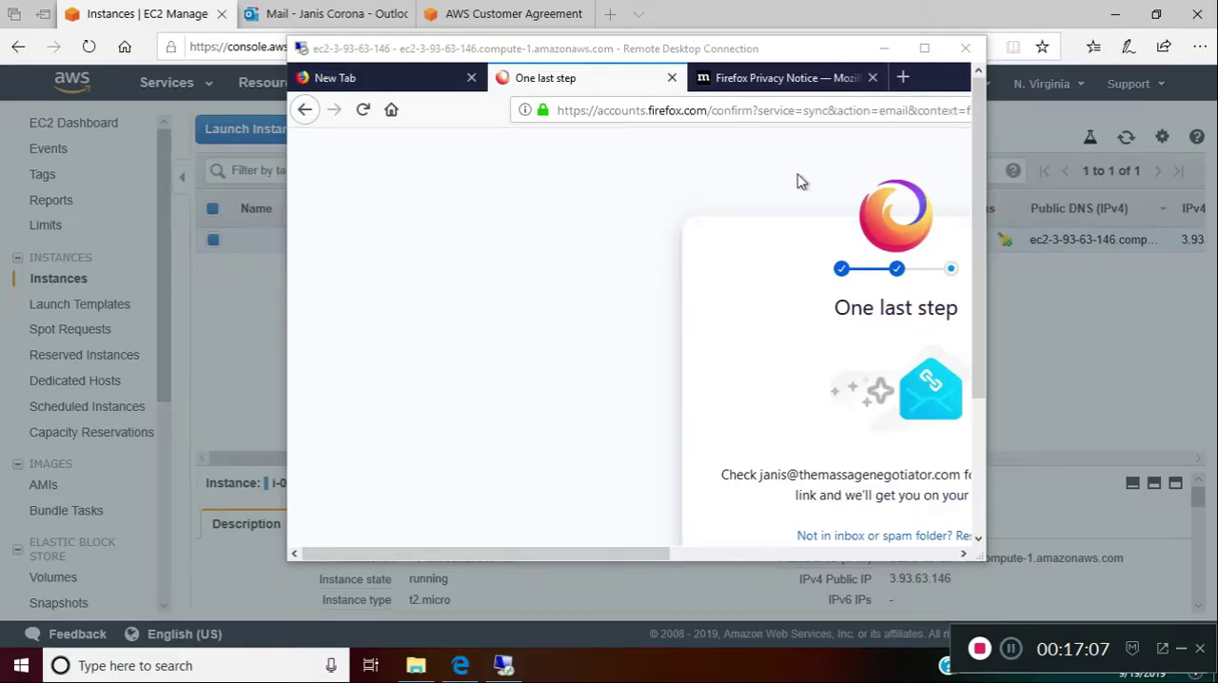
Switch from the Remote Desktop session to the local EC2 console and close the Connect To Your Instance dialog
left_click(924, 47)
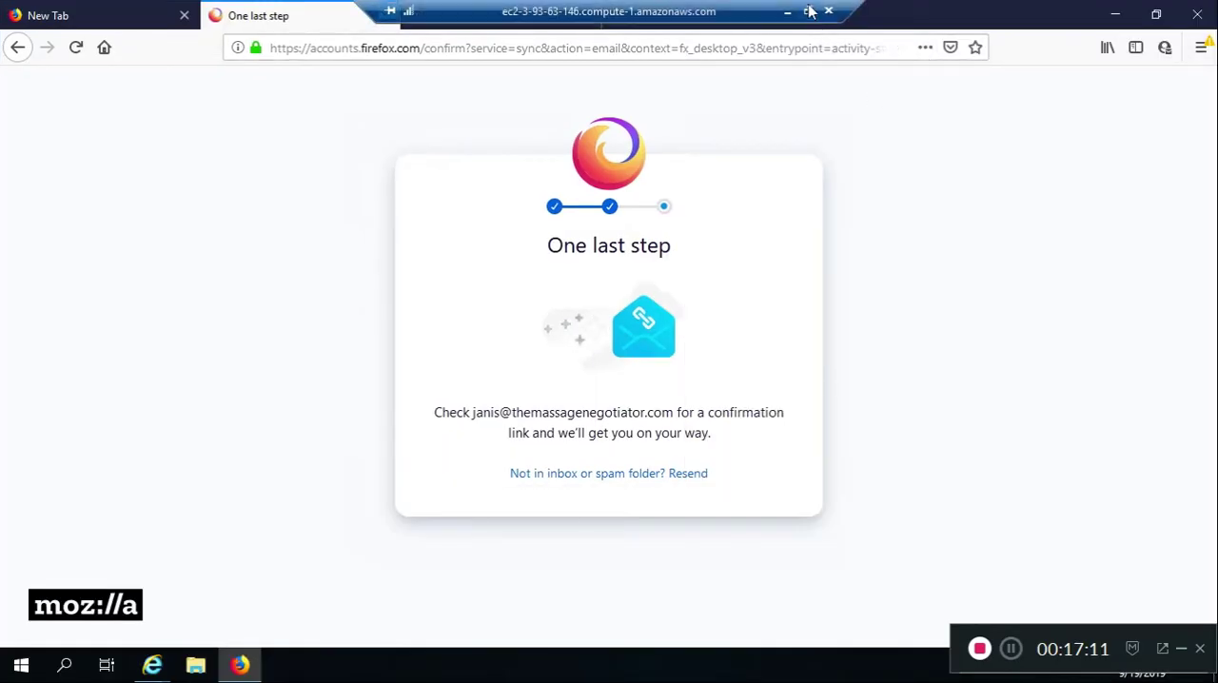
left_click(808, 14)
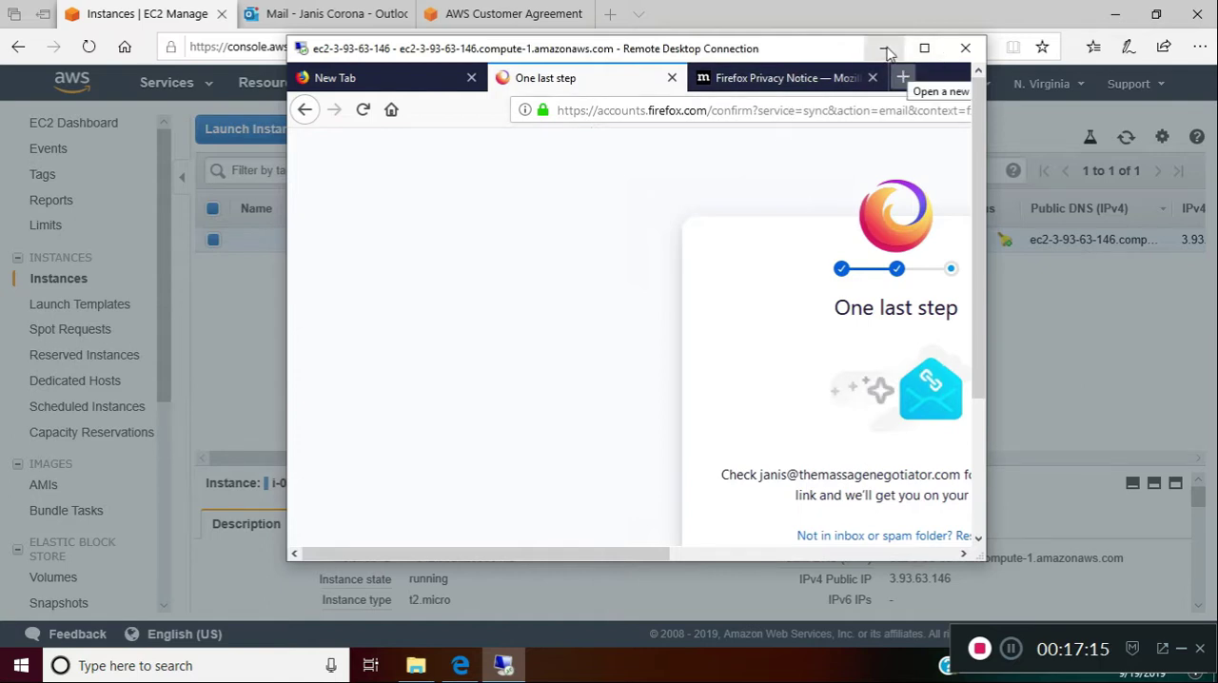
left_click(212, 334)
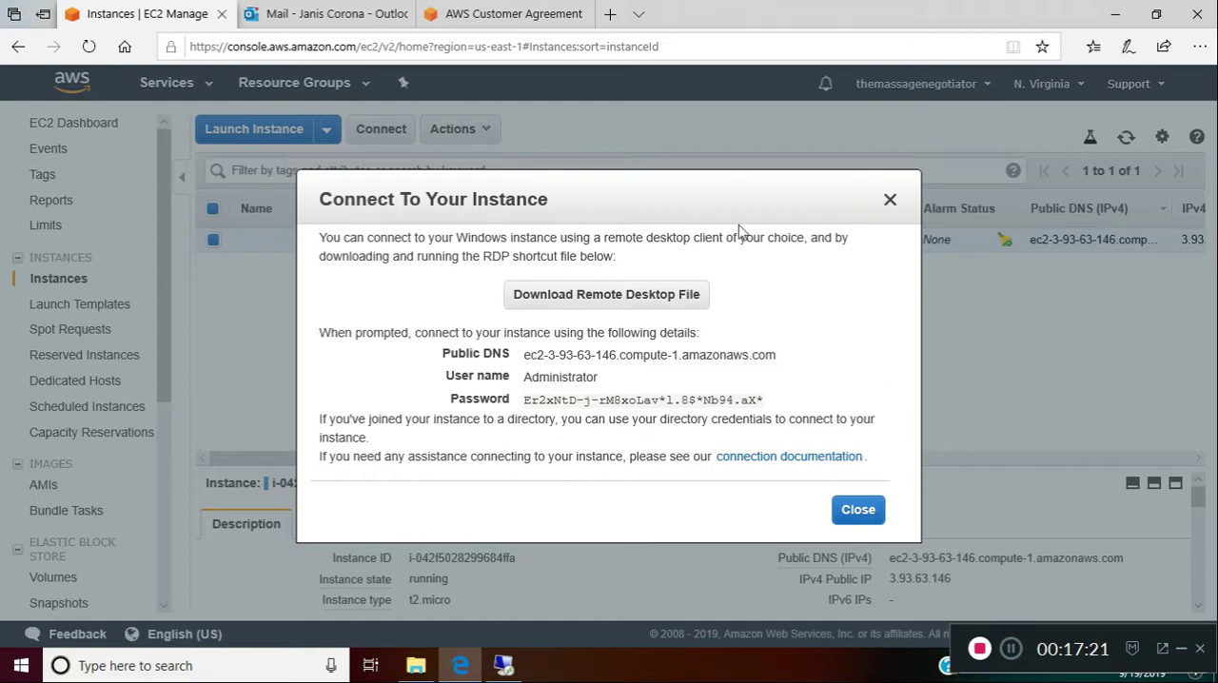
left_click(857, 510)
Open the Firefox Accounts message "Finish Creating Your Account" in the Outlook inbox and confirm the e-mail address
left_click(328, 13)
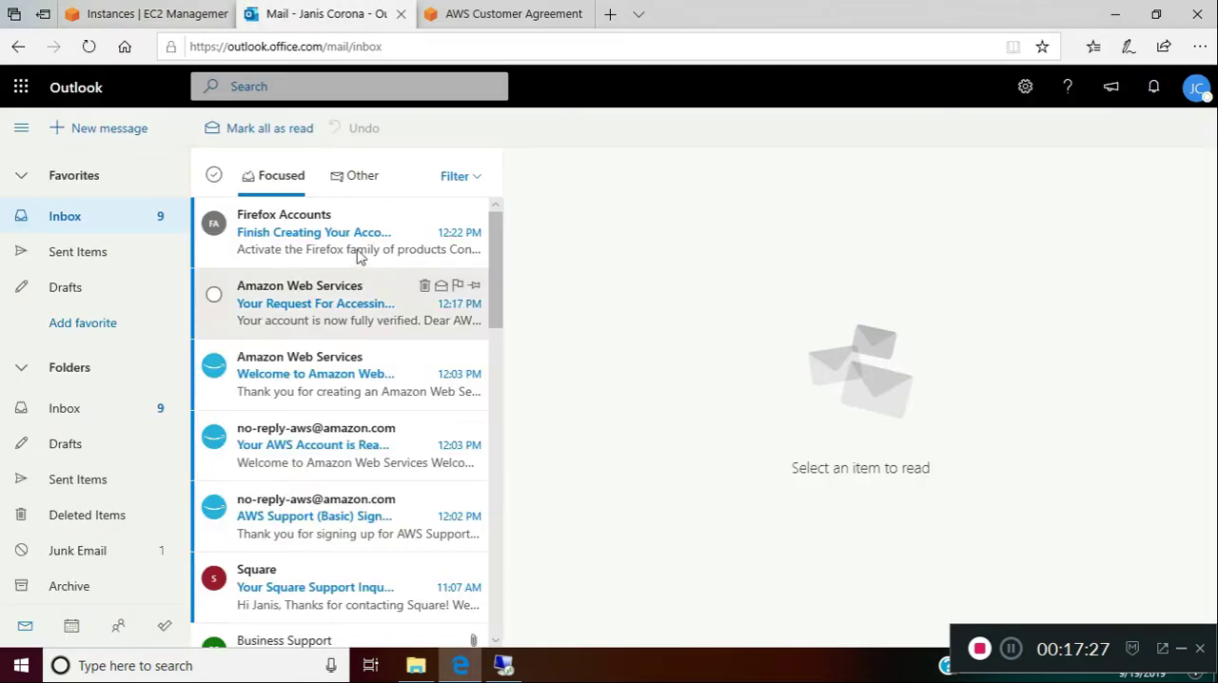
left_click(367, 222)
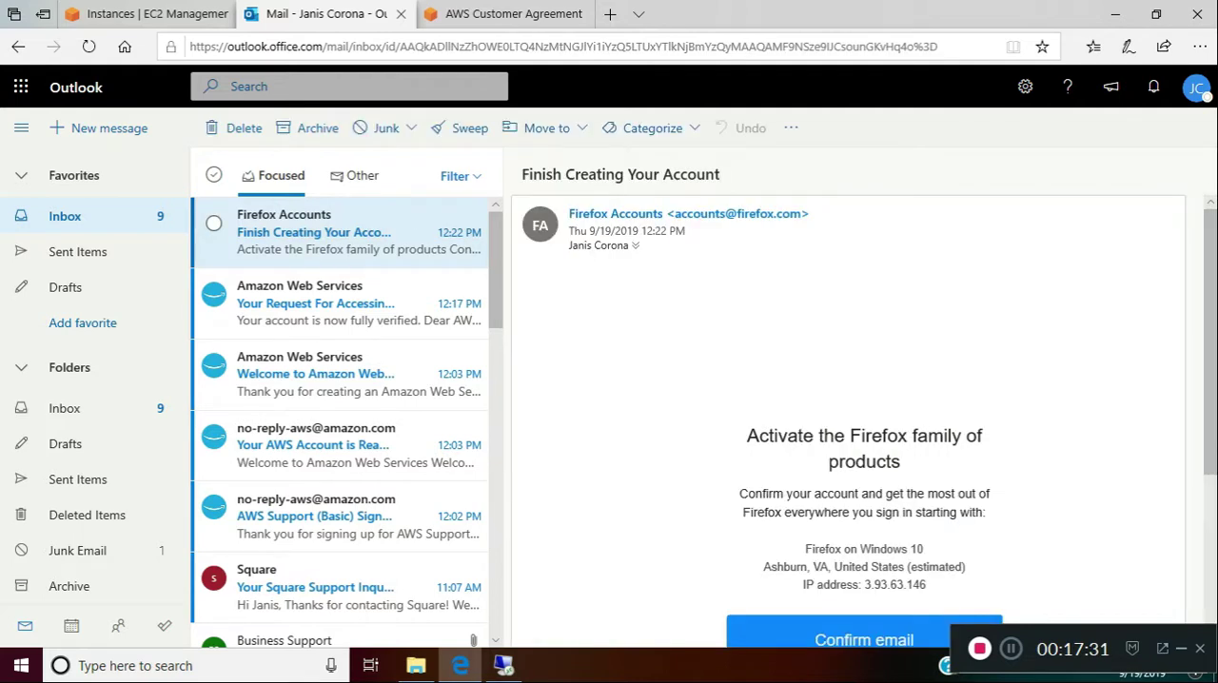
scroll(881, 460, "down", 2)
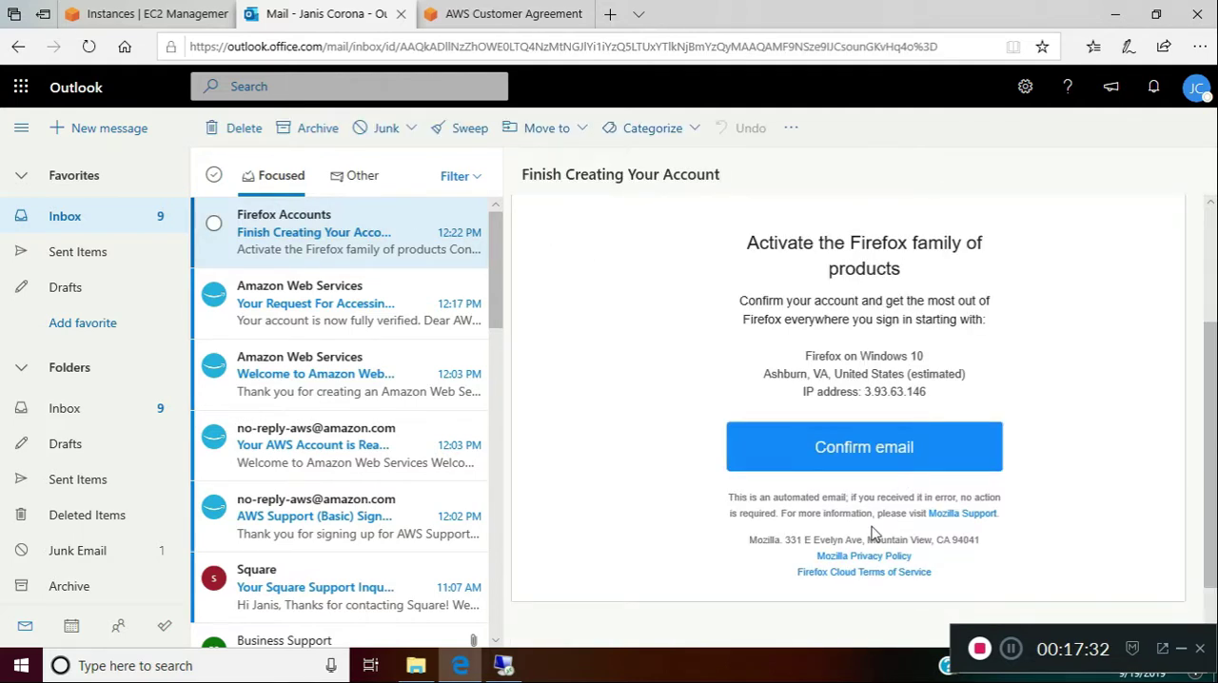
left_click(779, 316)
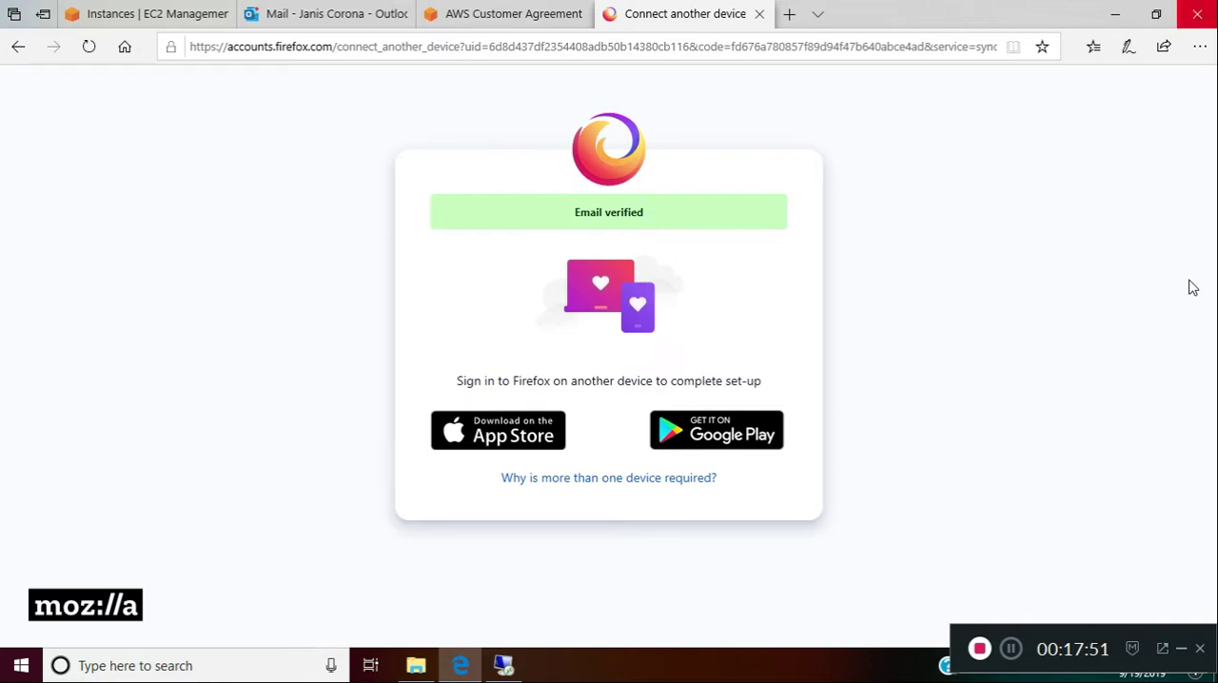
Return to the Remote Desktop session in full screen and skip the mobile phone sign-up to start browsing
left_click(507, 667)
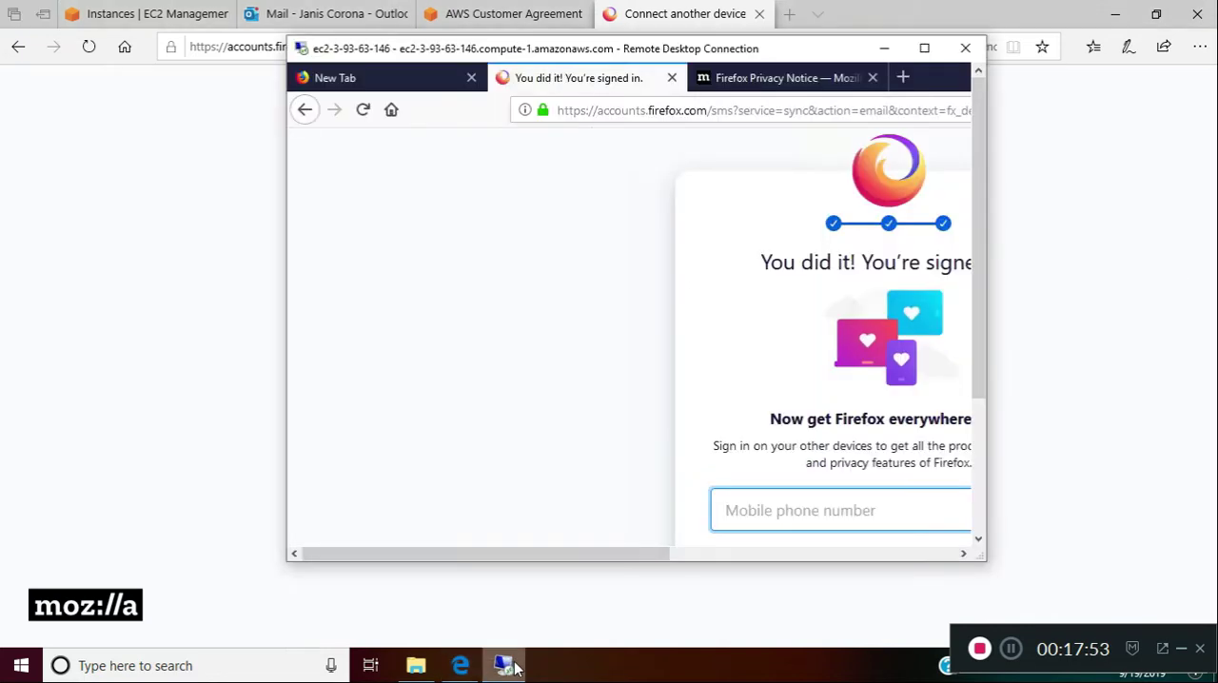
left_click(924, 48)
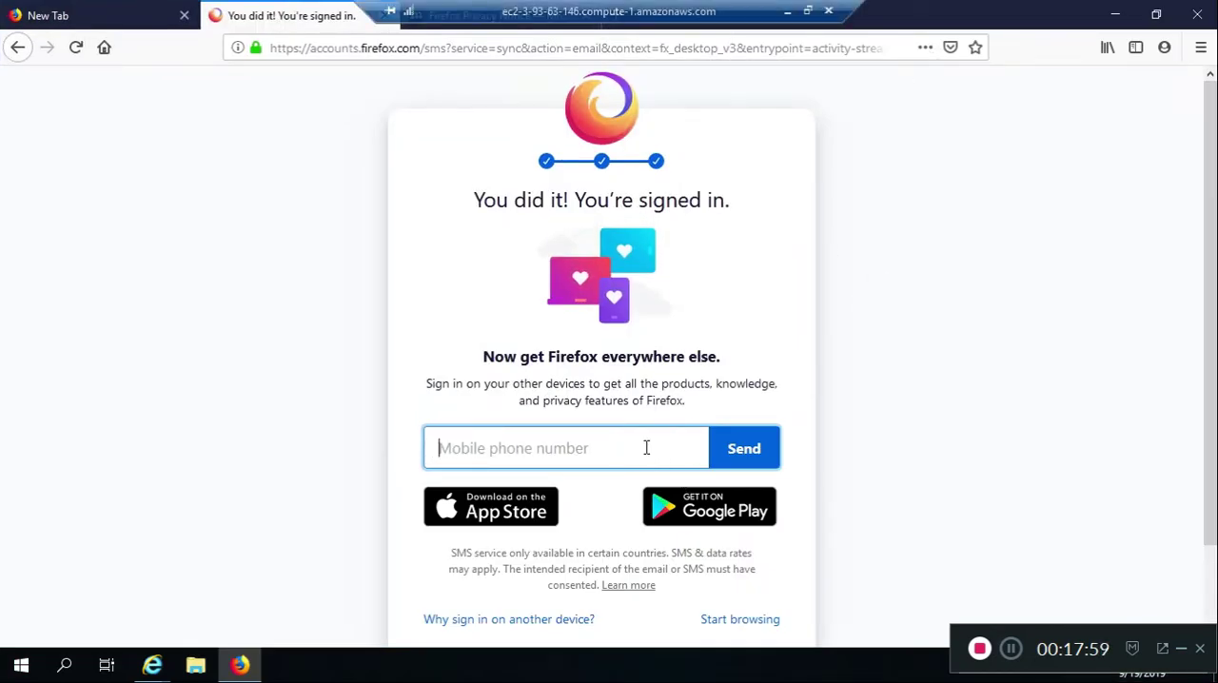
scroll(1193, 274, "down", 2)
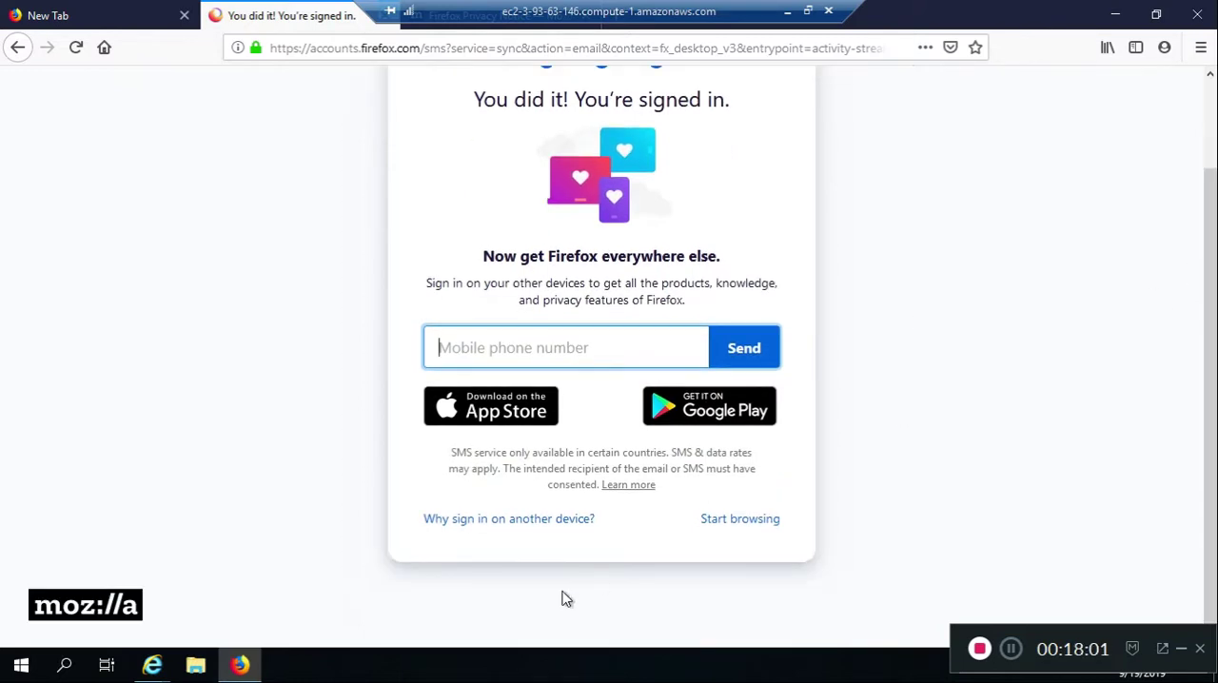
left_click(731, 525)
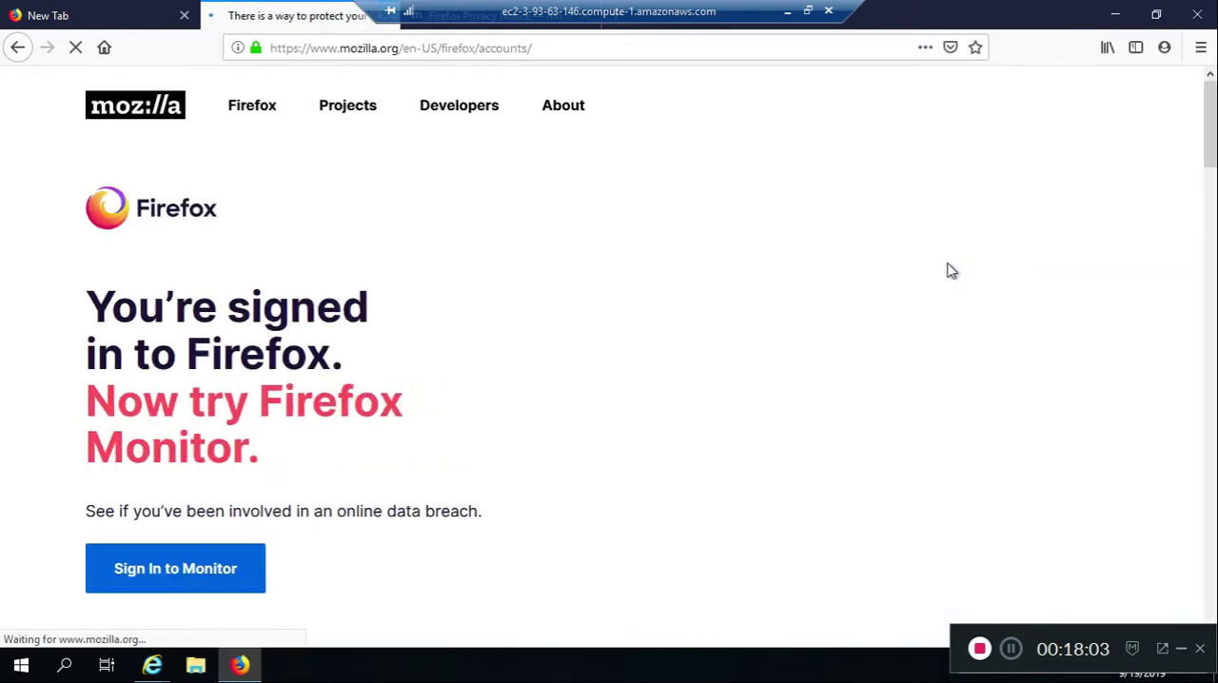
left_click(588, 46)
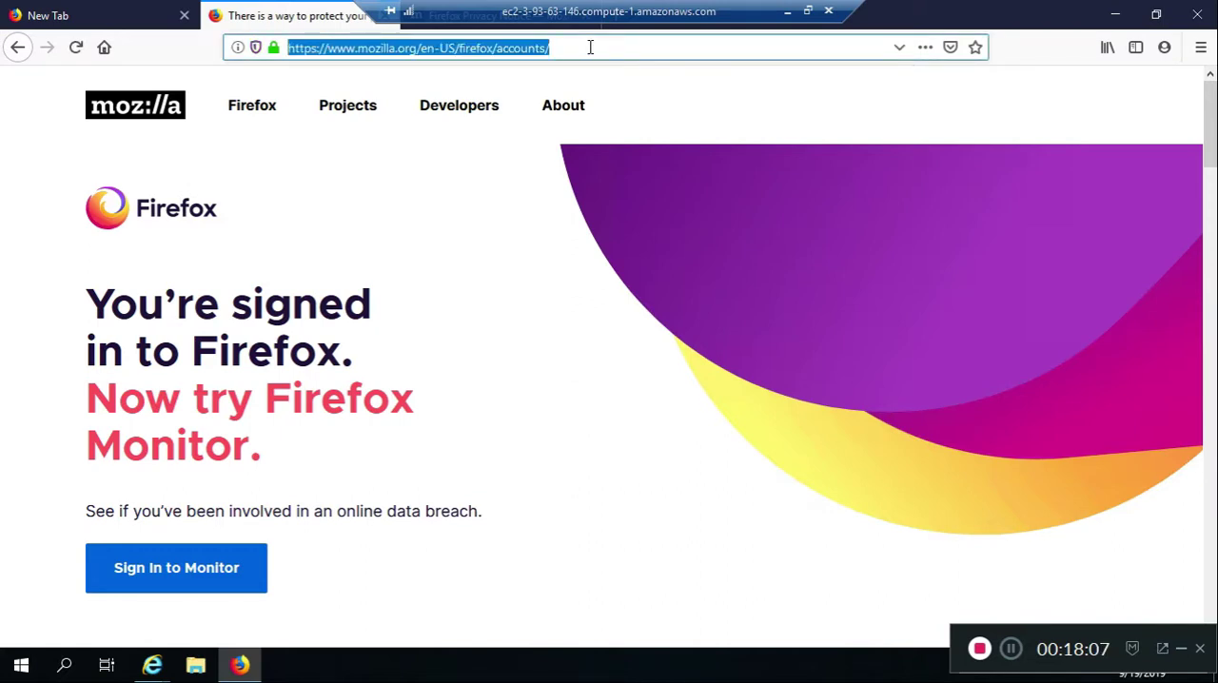
key("BackSpace")
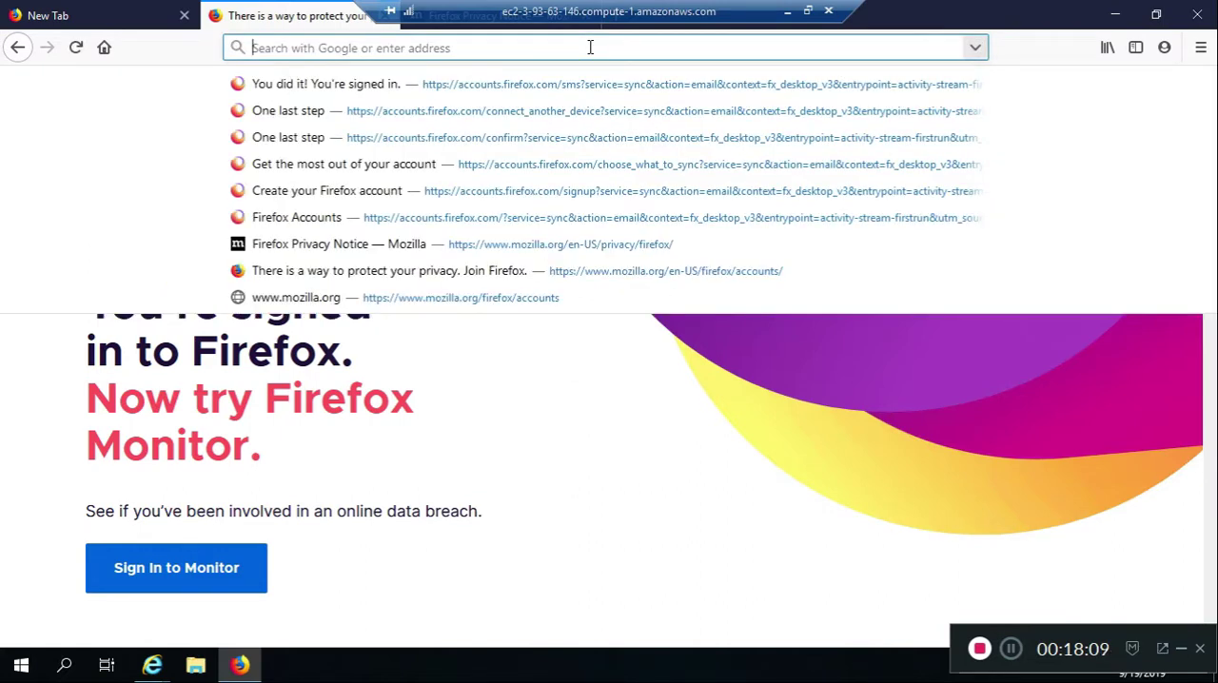
type("www.yahoo.com")
key("Return")
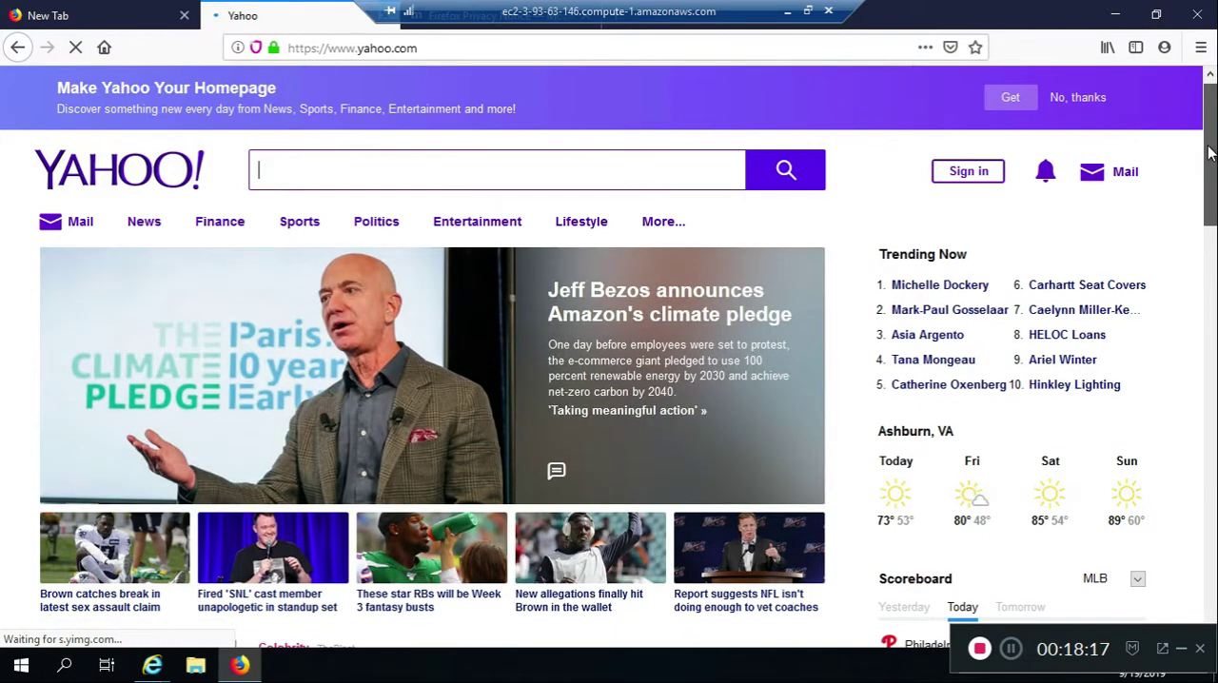
Look through the Yahoo home page in Firefox on the remote server, down to the news stories and scoreboard
mouse_move(1211, 152)
left_mouse_down()
mouse_move(1211, 196)
mouse_move(1211, 149)
left_mouse_up()
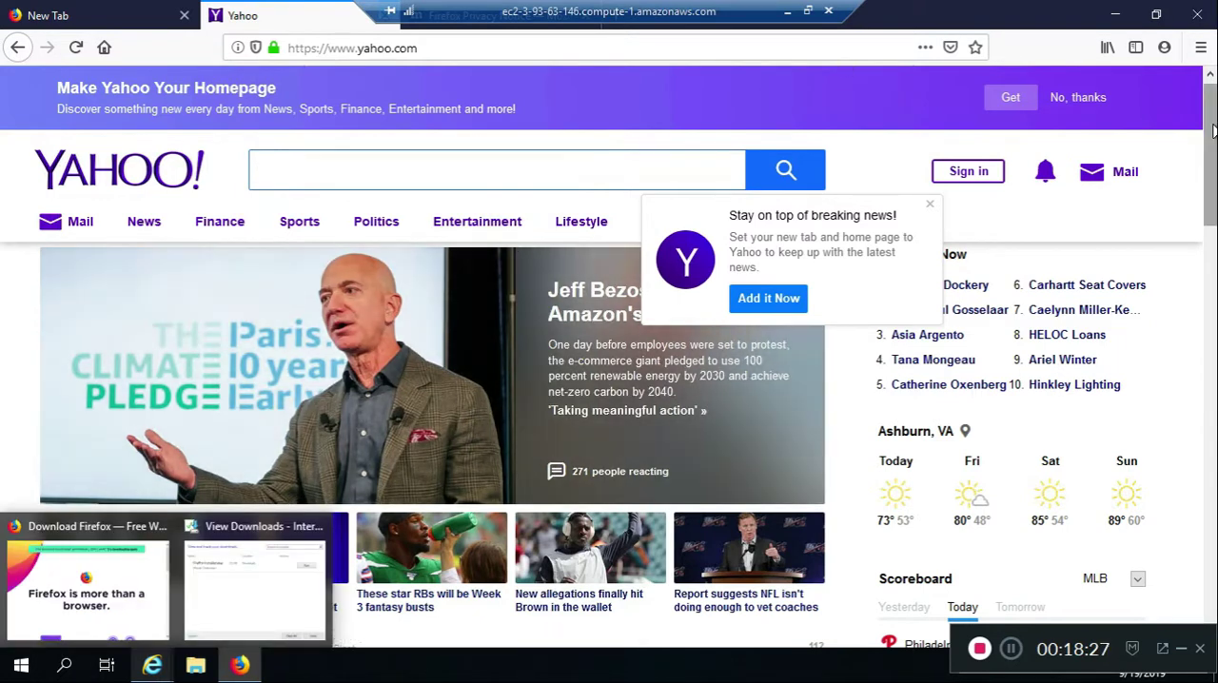
scroll(1213, 132, "down", 3)
left_click_drag(1212, 167, 1212, 128)
left_click(574, 46)
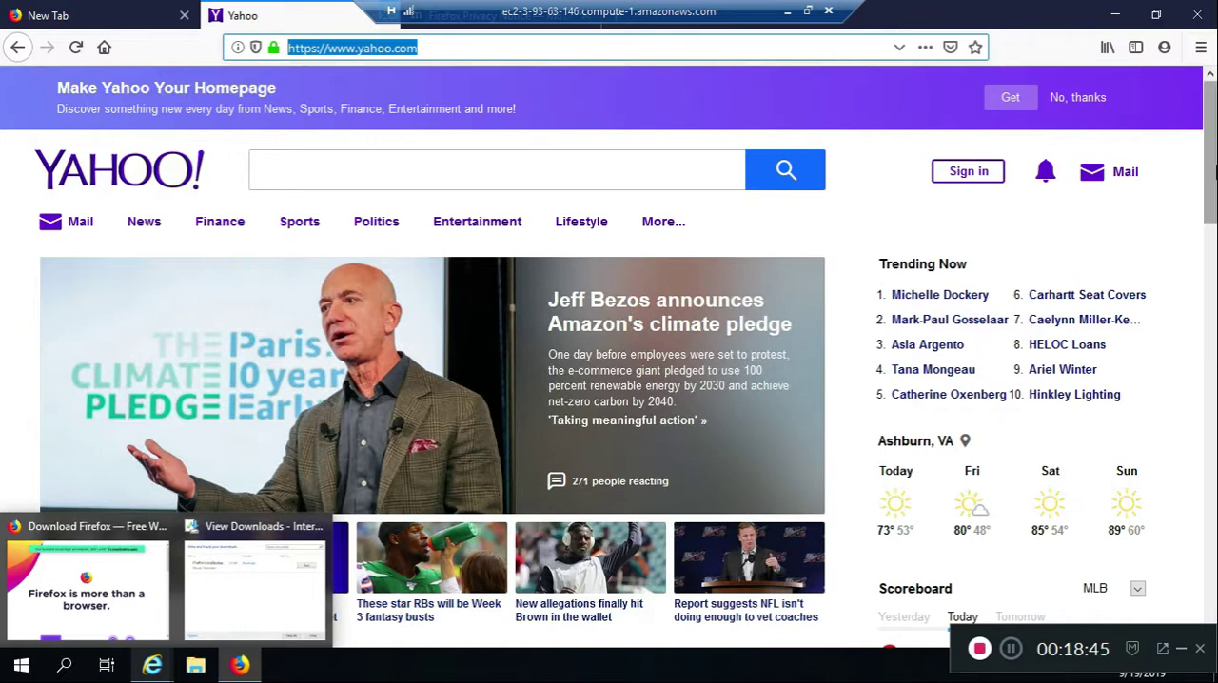
left_click(1209, 174)
scroll(1209, 174, "down", 3)
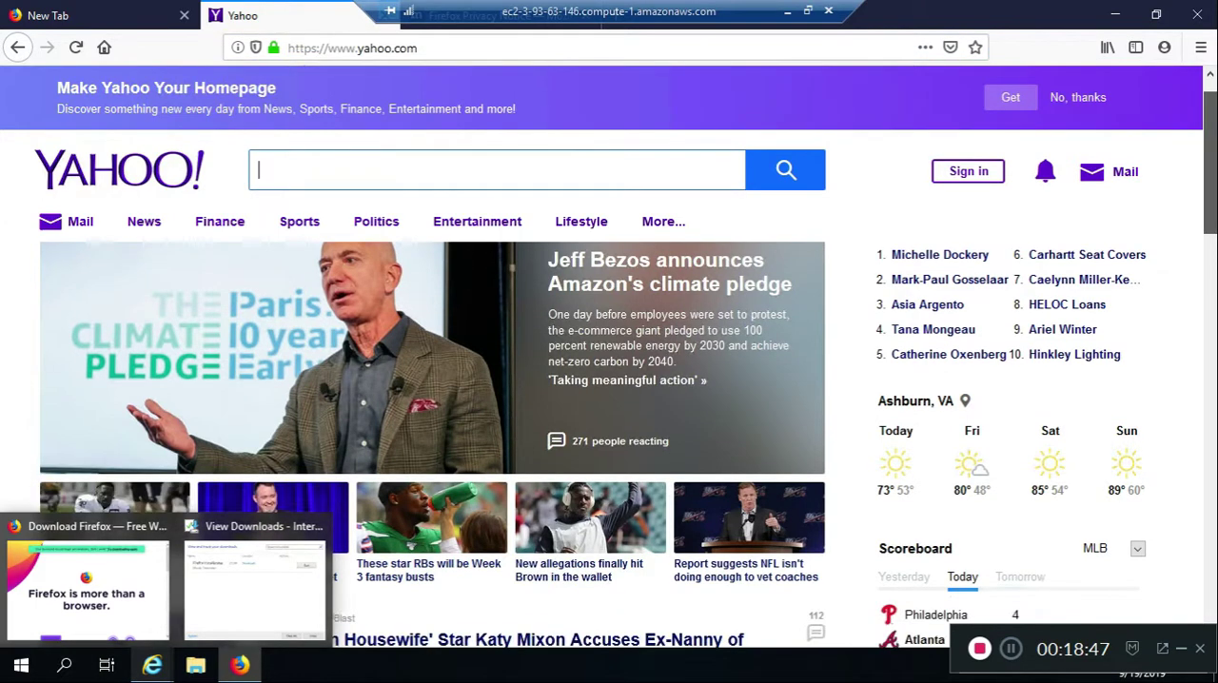
left_click_drag(1210, 217, 1210, 245)
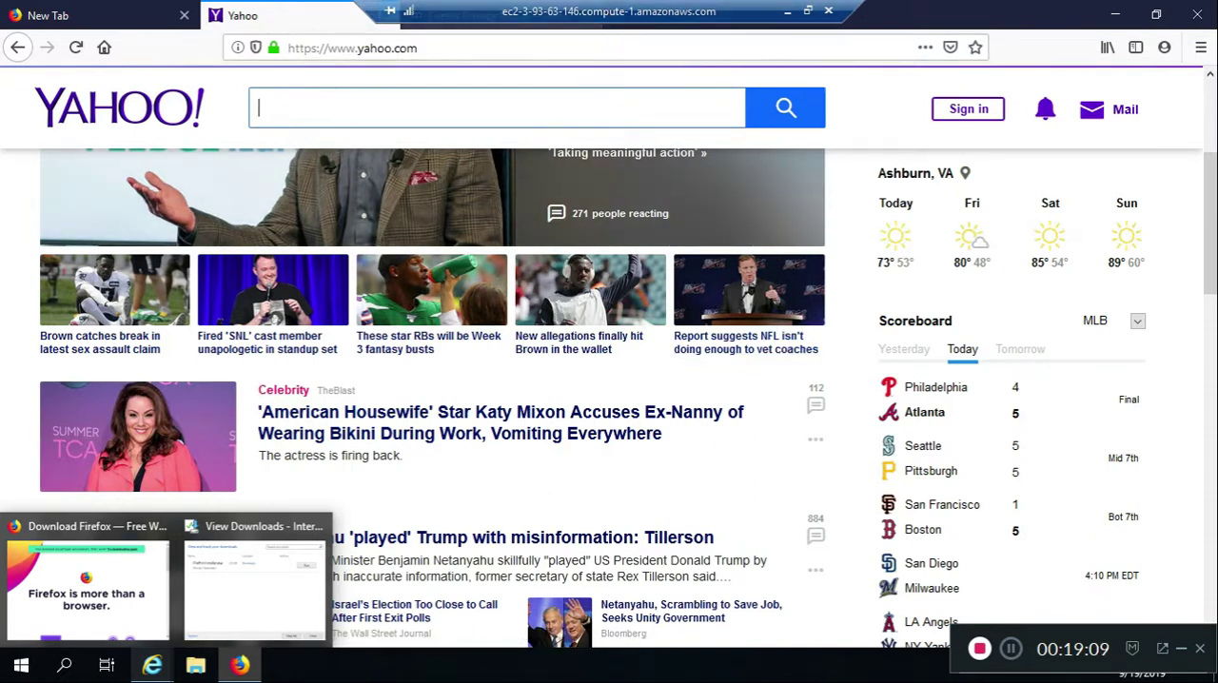
Switch from the Remote Desktop session to the local EC2 console and stop the running t2.micro instance
left_click(808, 11)
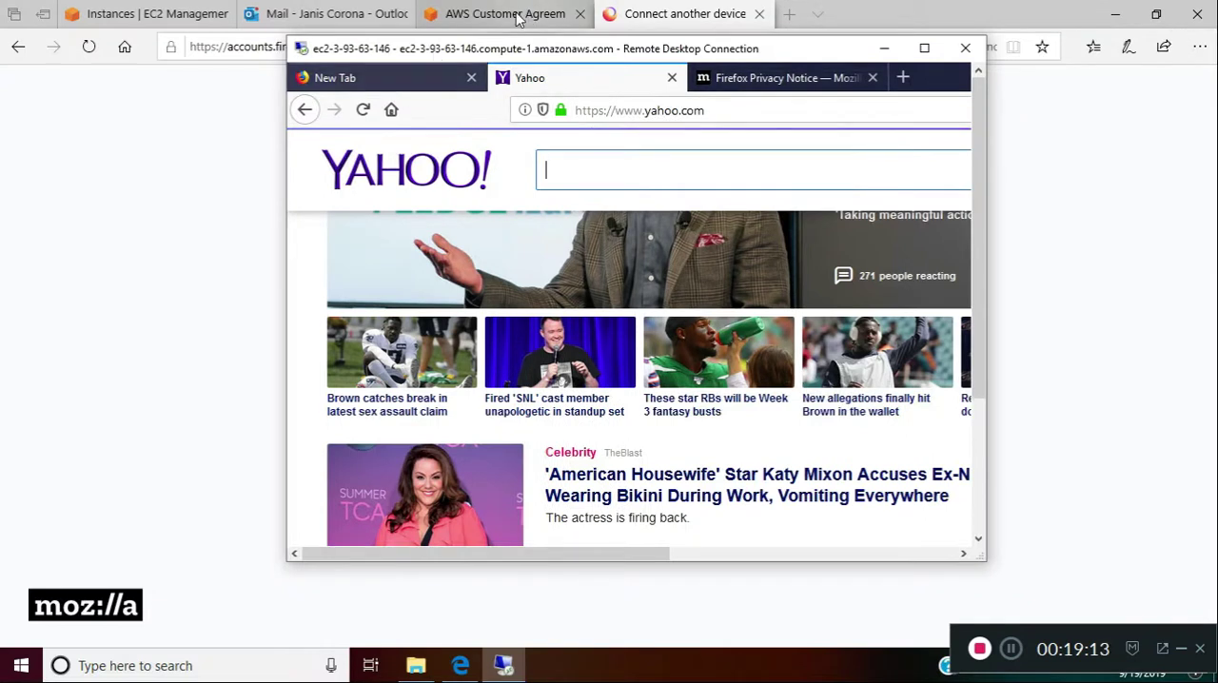
left_click(196, 35)
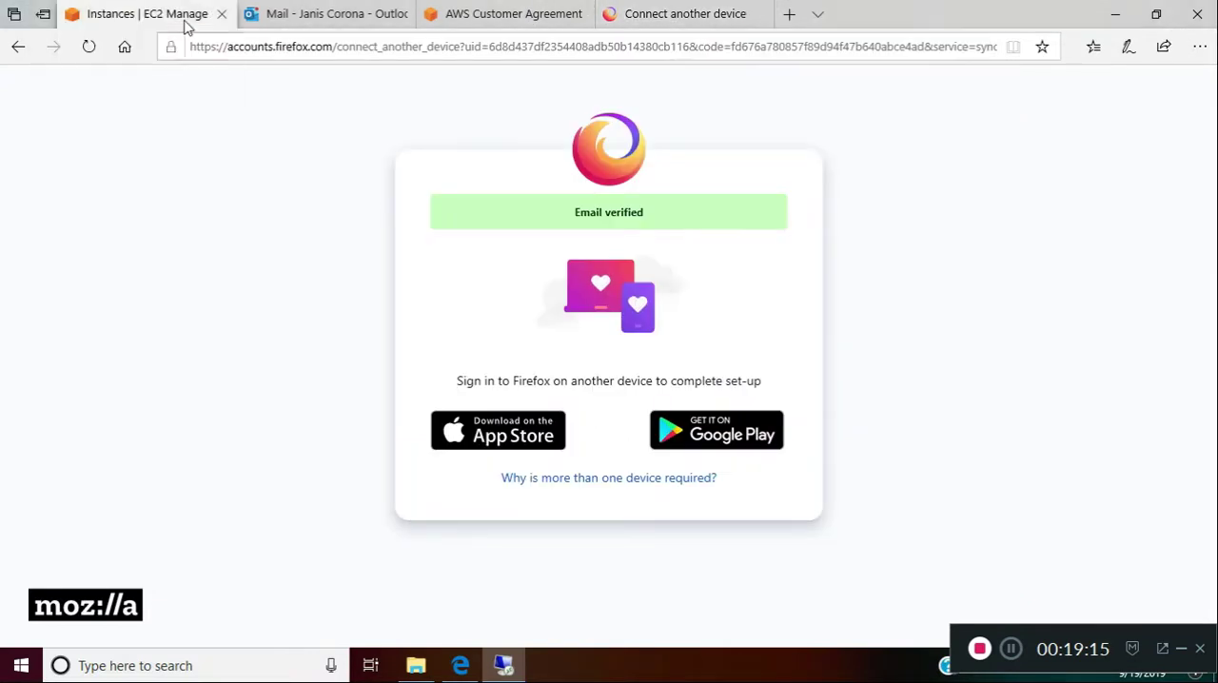
left_click(185, 19)
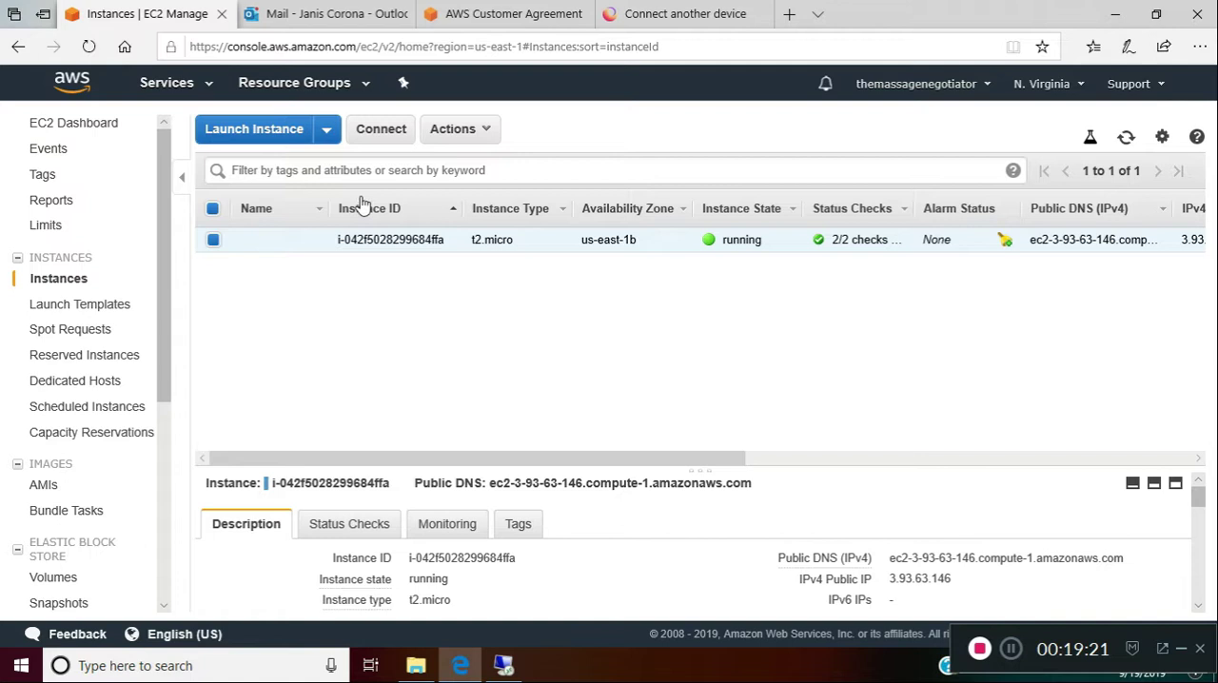
left_click(481, 129)
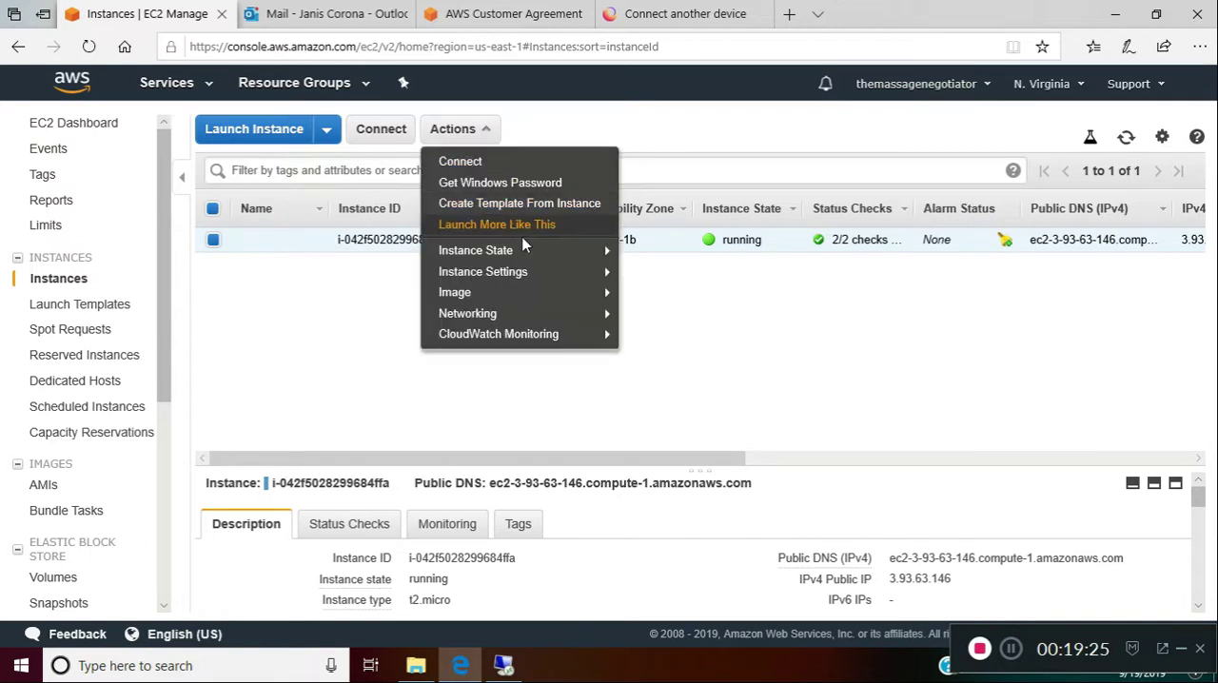
mouse_move(524, 257)
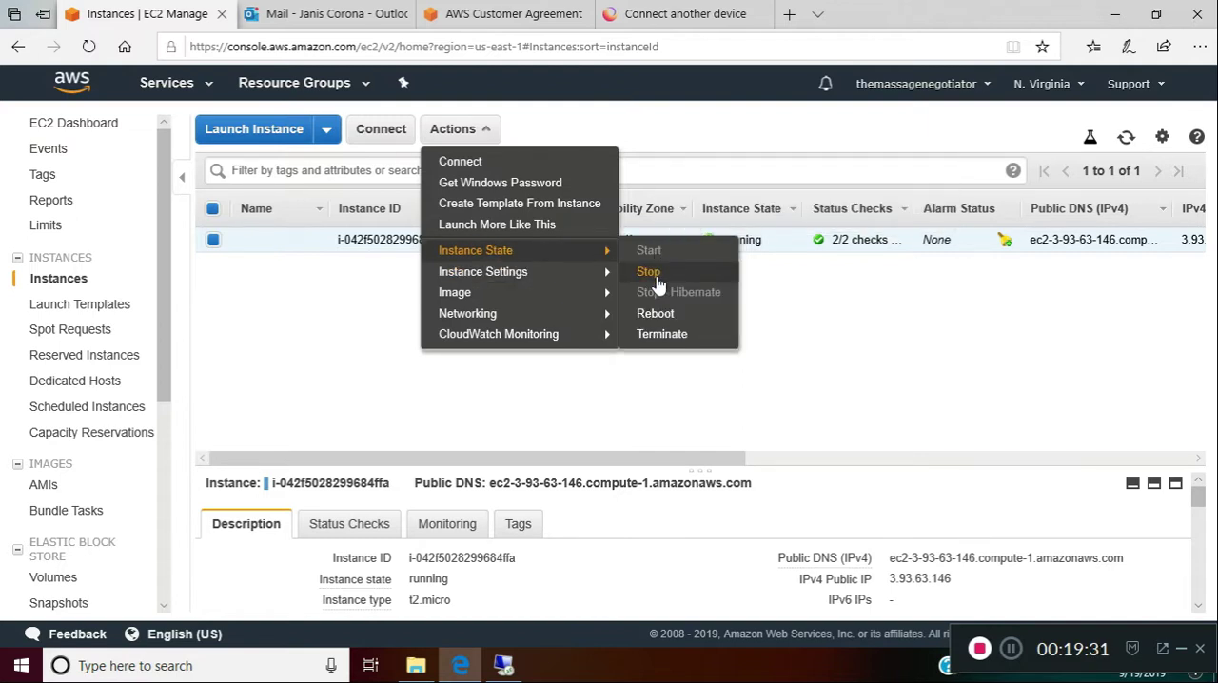
left_click(649, 273)
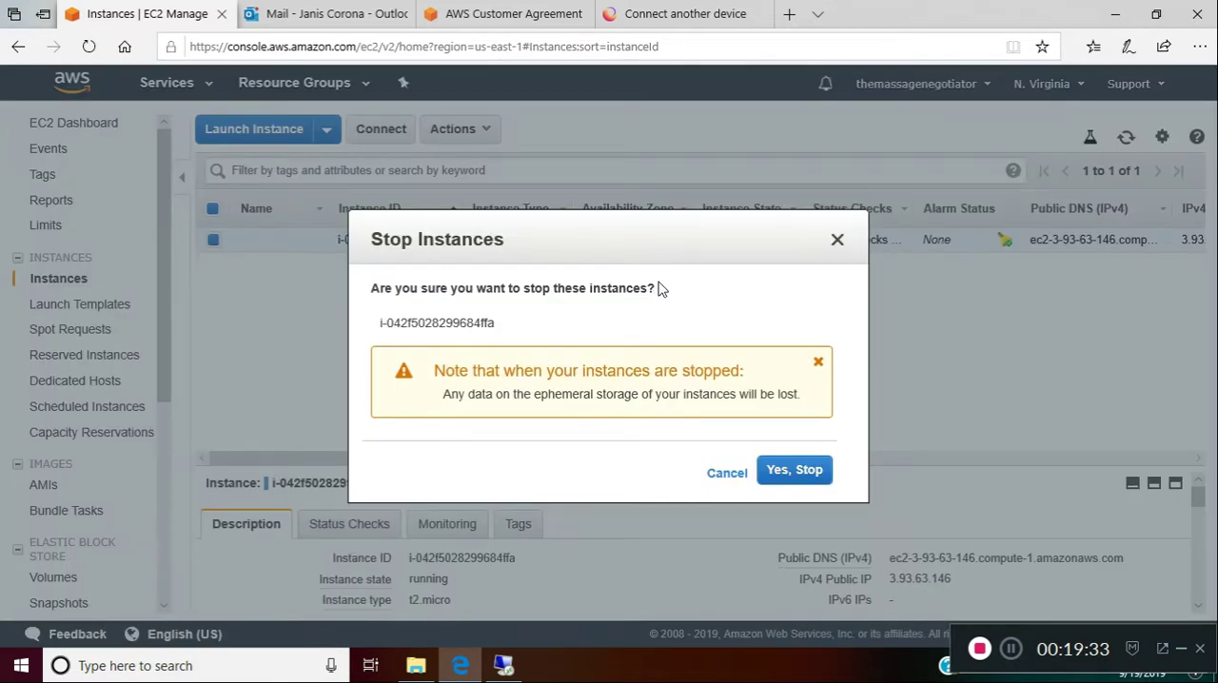
left_click(795, 471)
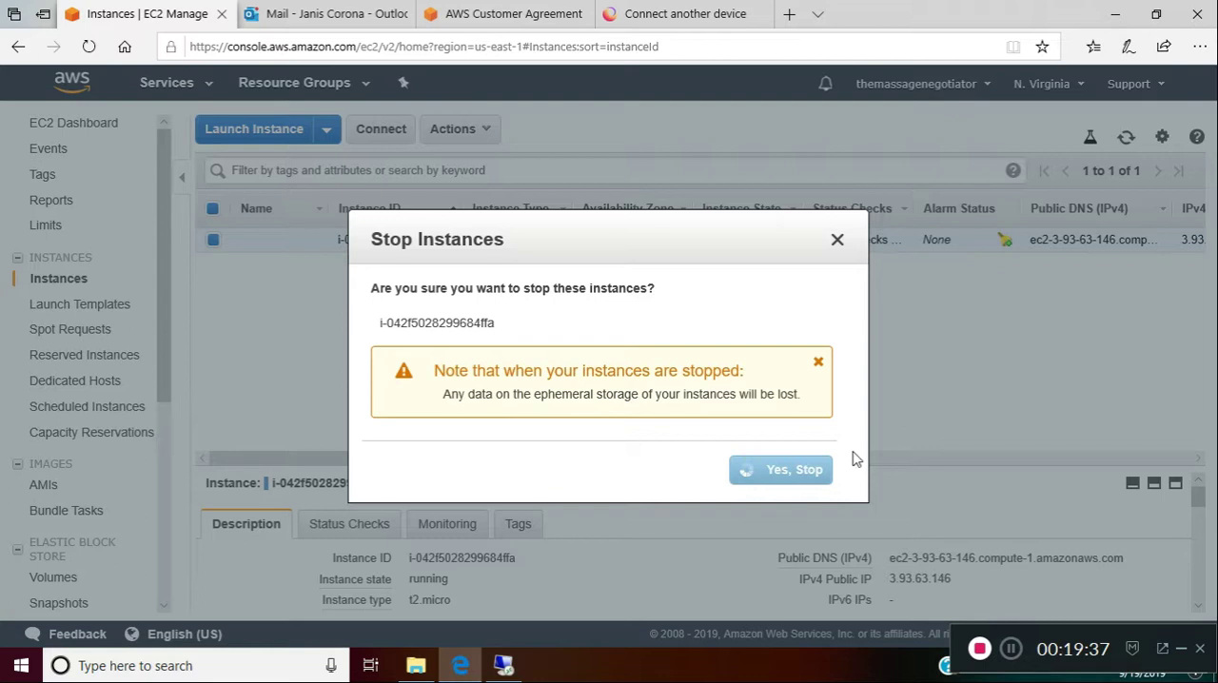
Switch to the local Downloads folder in File Explorer and open the vmPW text file to view the saved server password
left_click(413, 667)
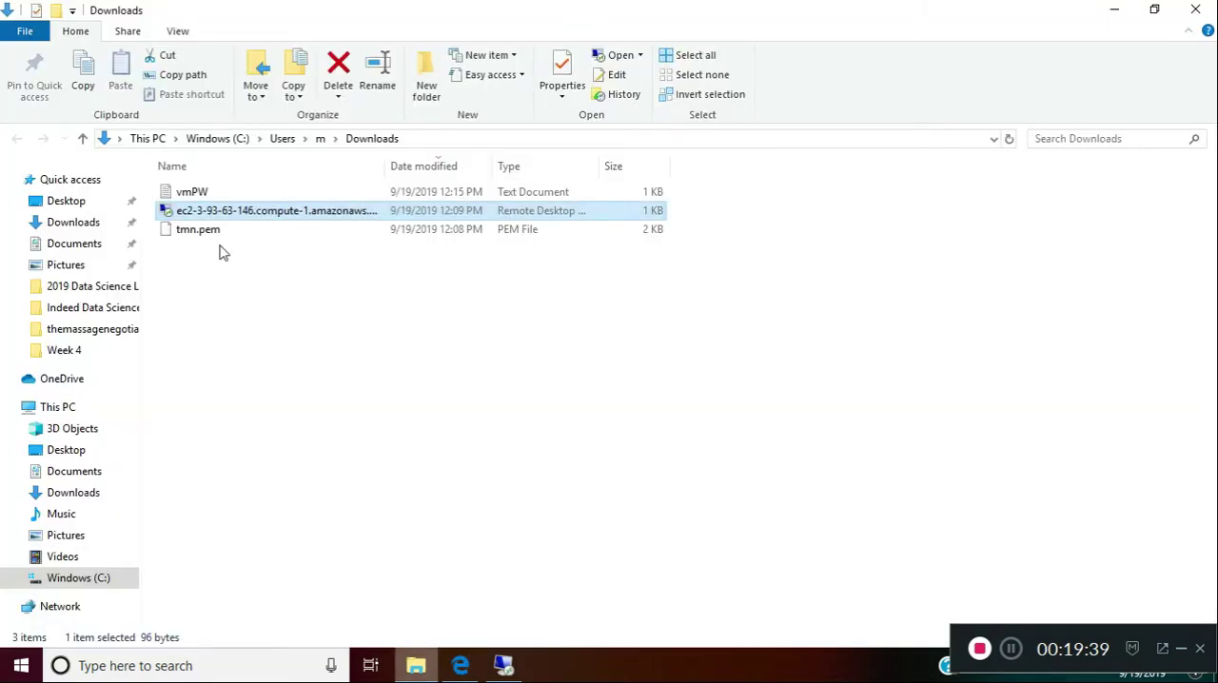
left_click(276, 231)
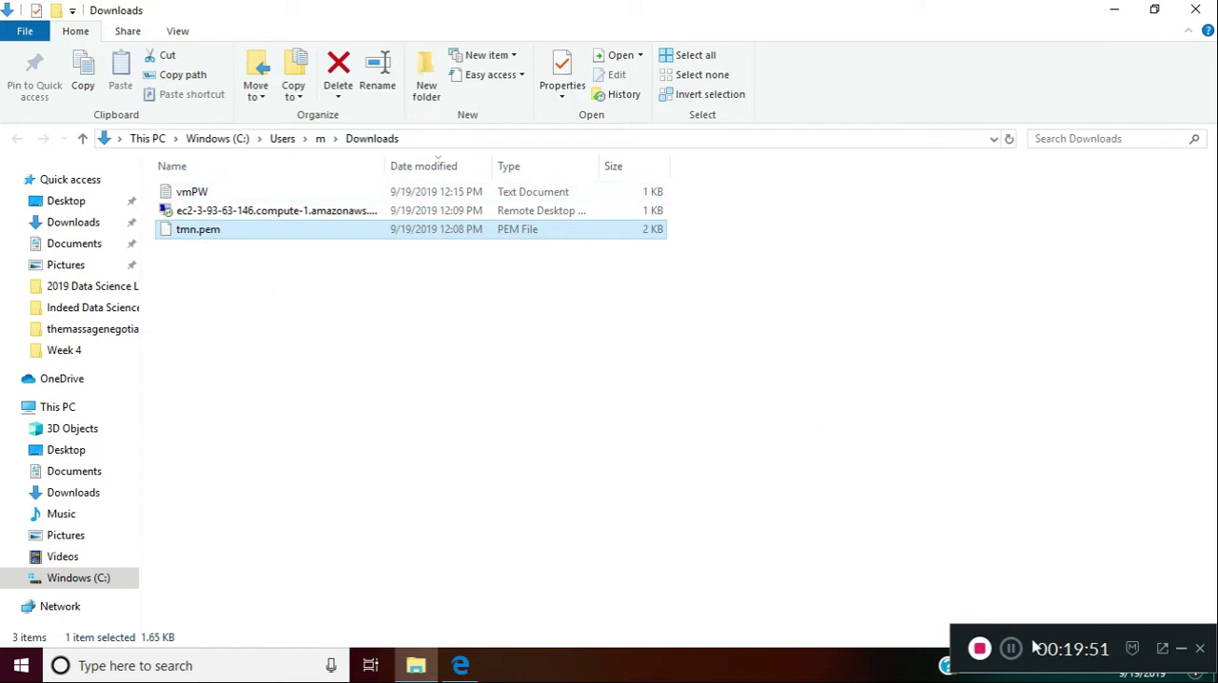
double_click(220, 193)
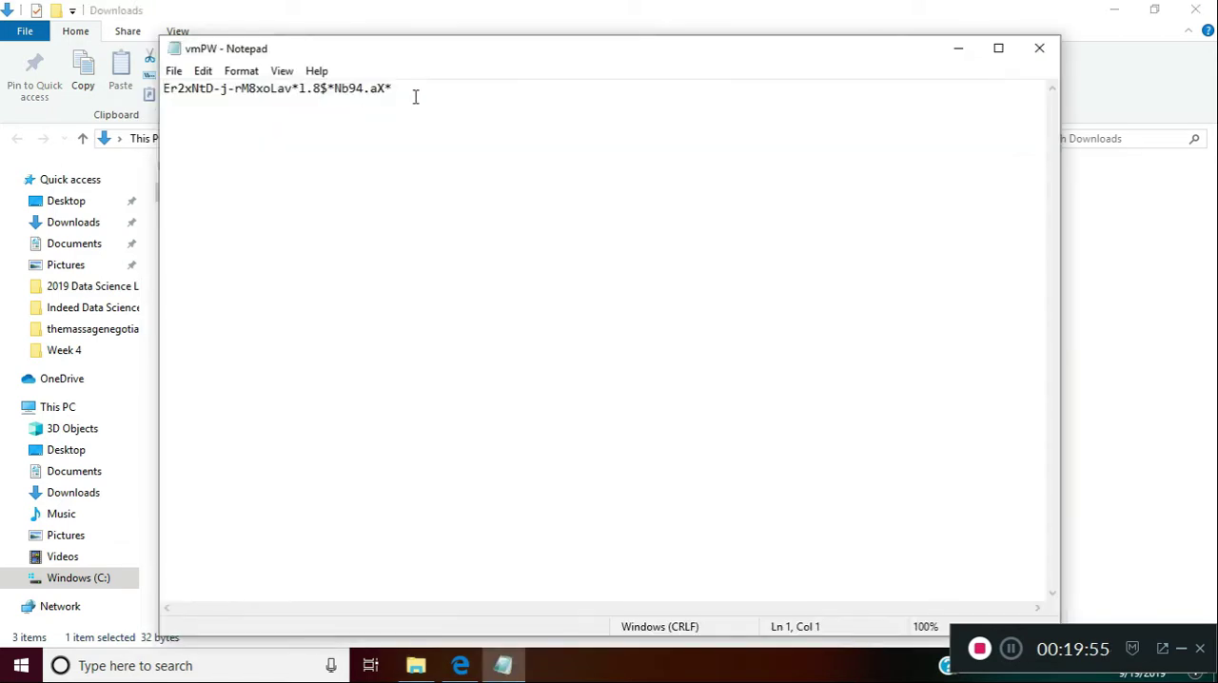
left_click(415, 96)
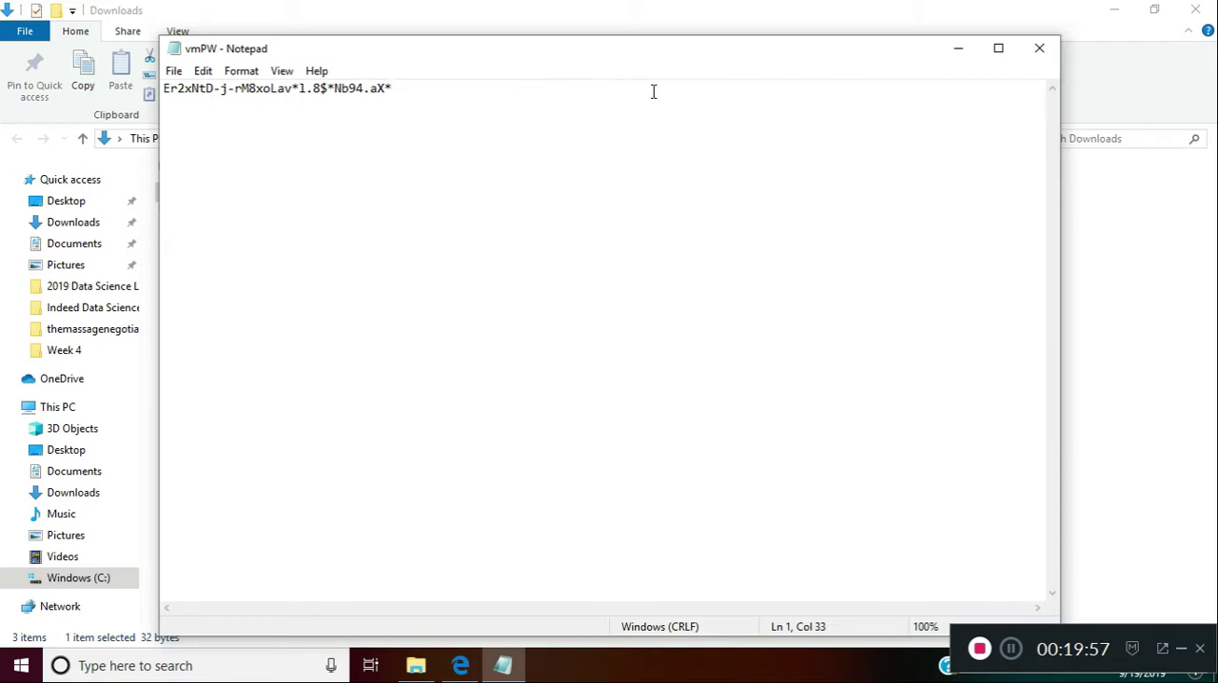
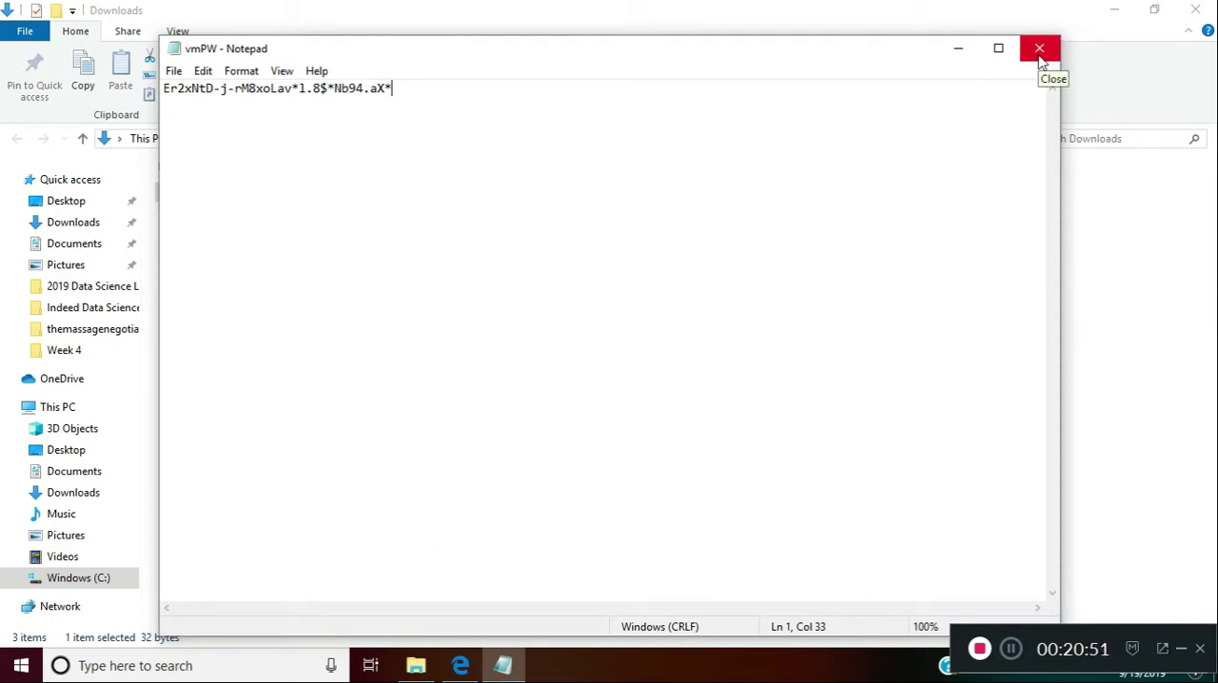
Close the vmPW text file, minimize the Downloads folder, and sign out of the AWS console
key("alt+F4")
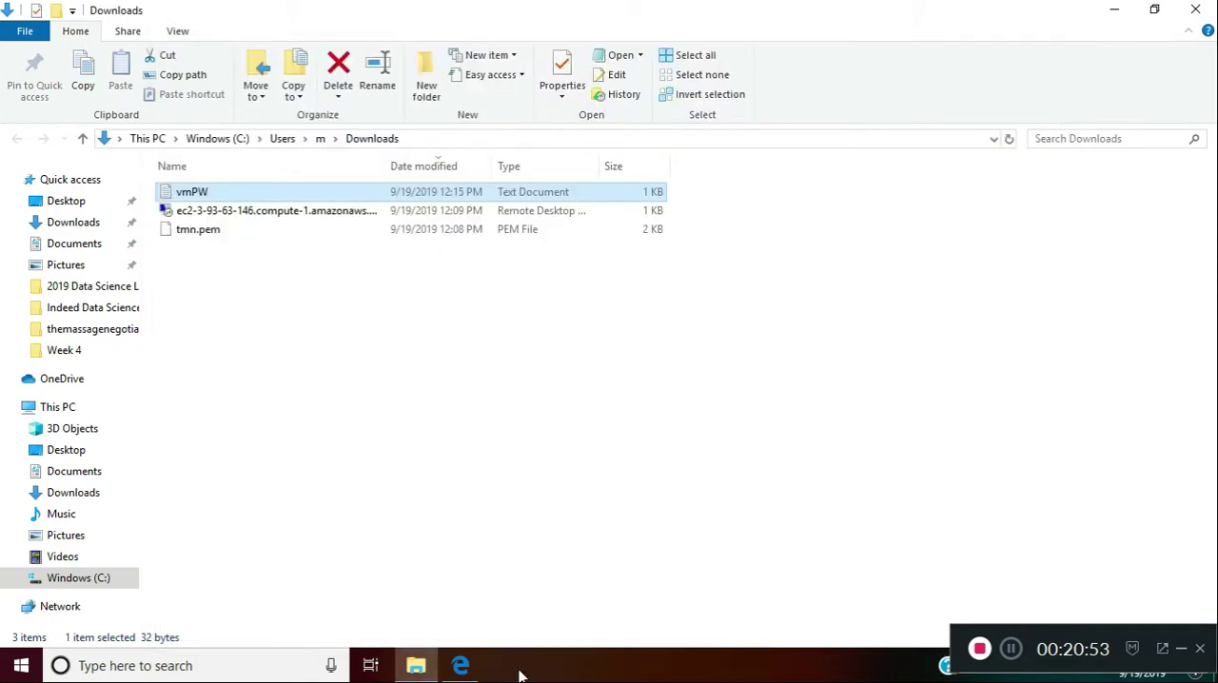
left_click(852, 294)
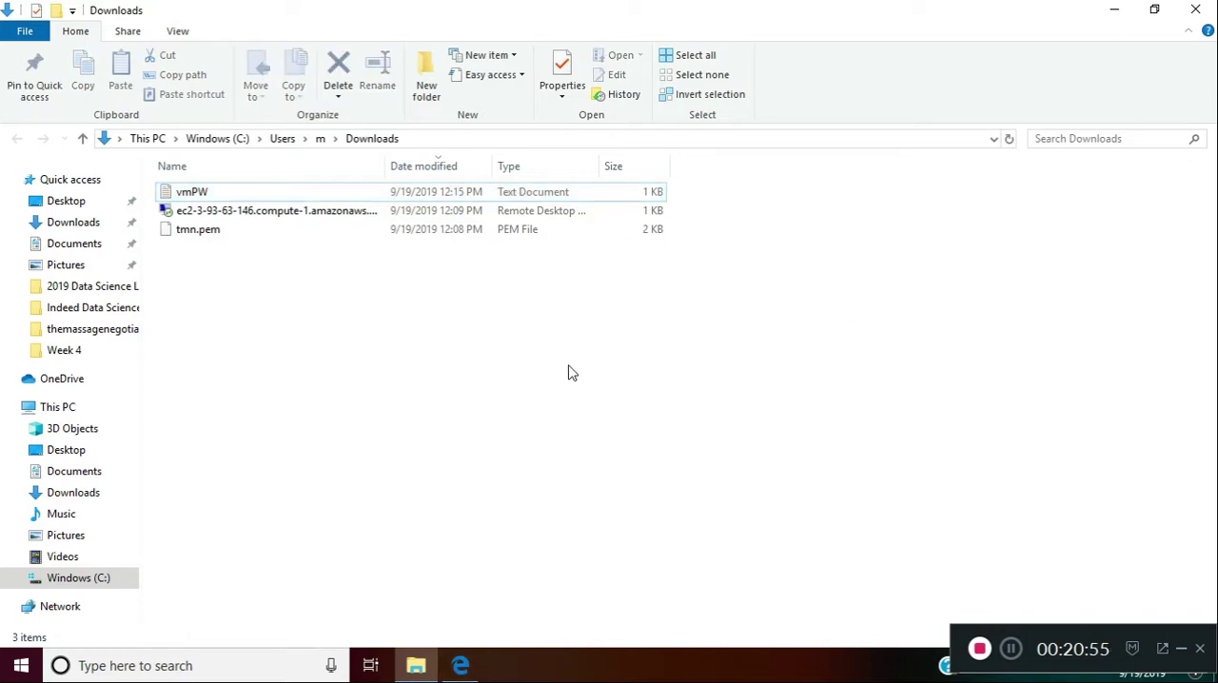
left_click(1115, 9)
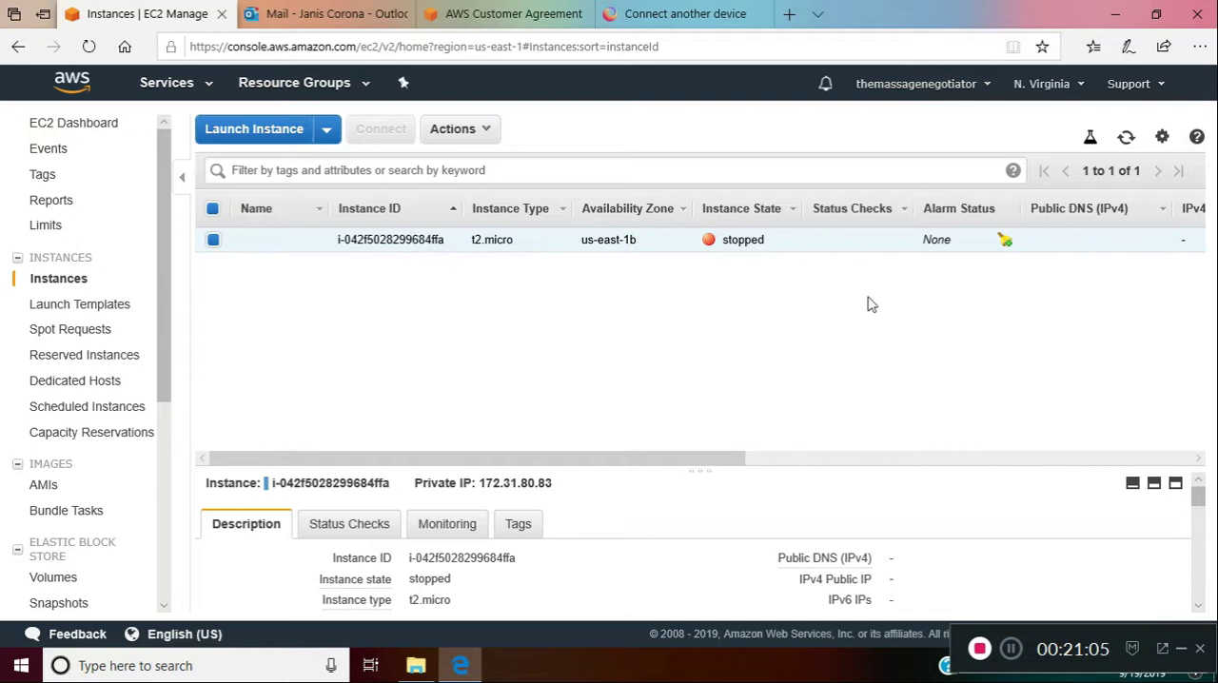
left_click(1147, 87)
left_click(989, 88)
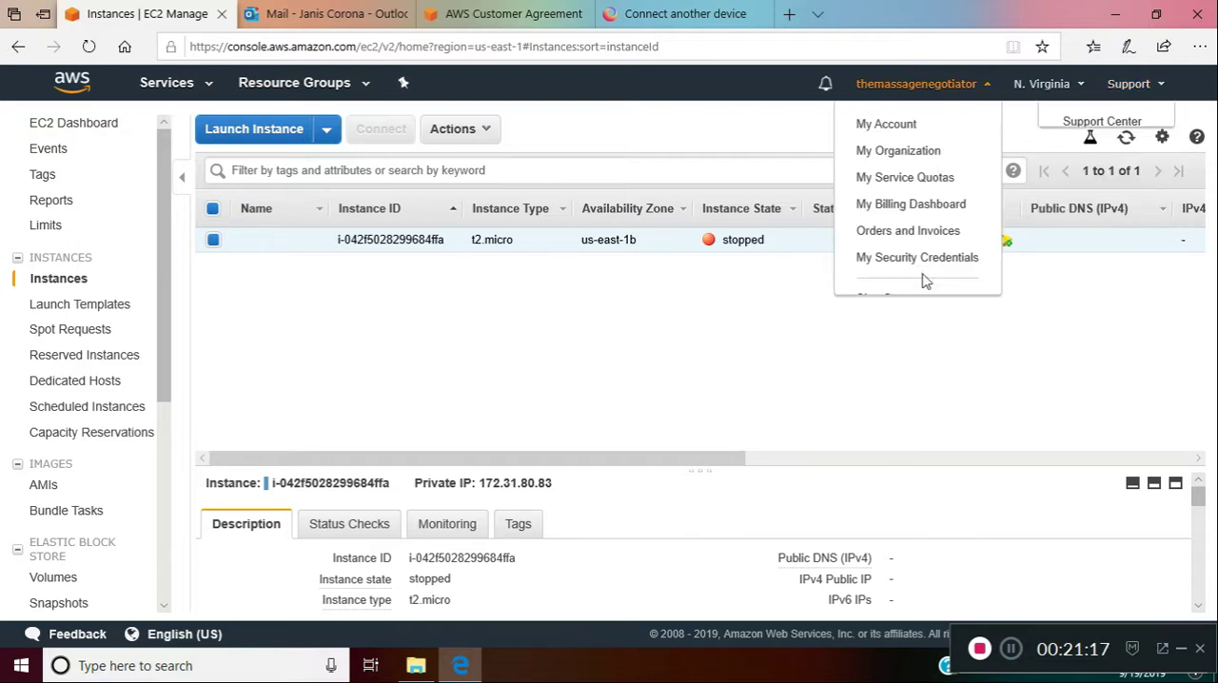
left_click(885, 310)
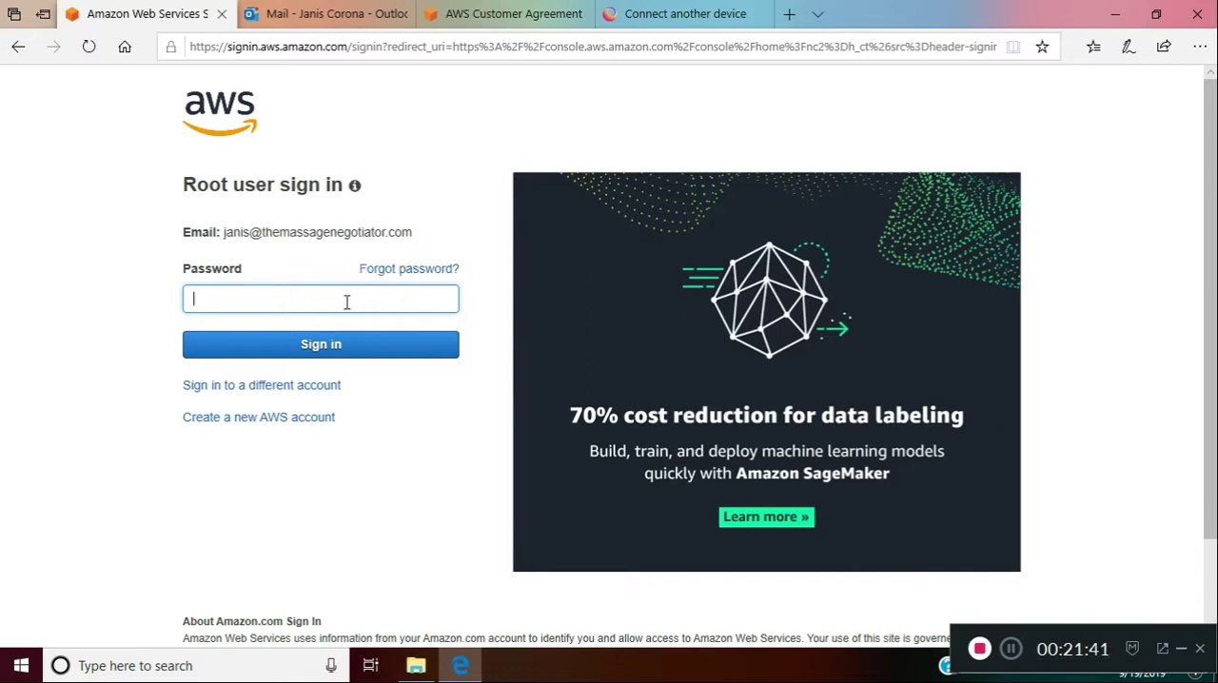
Sign back in to AWS as the root user with the account password, entering it again if it is rejected
type("•••••••••")
left_click(307, 345)
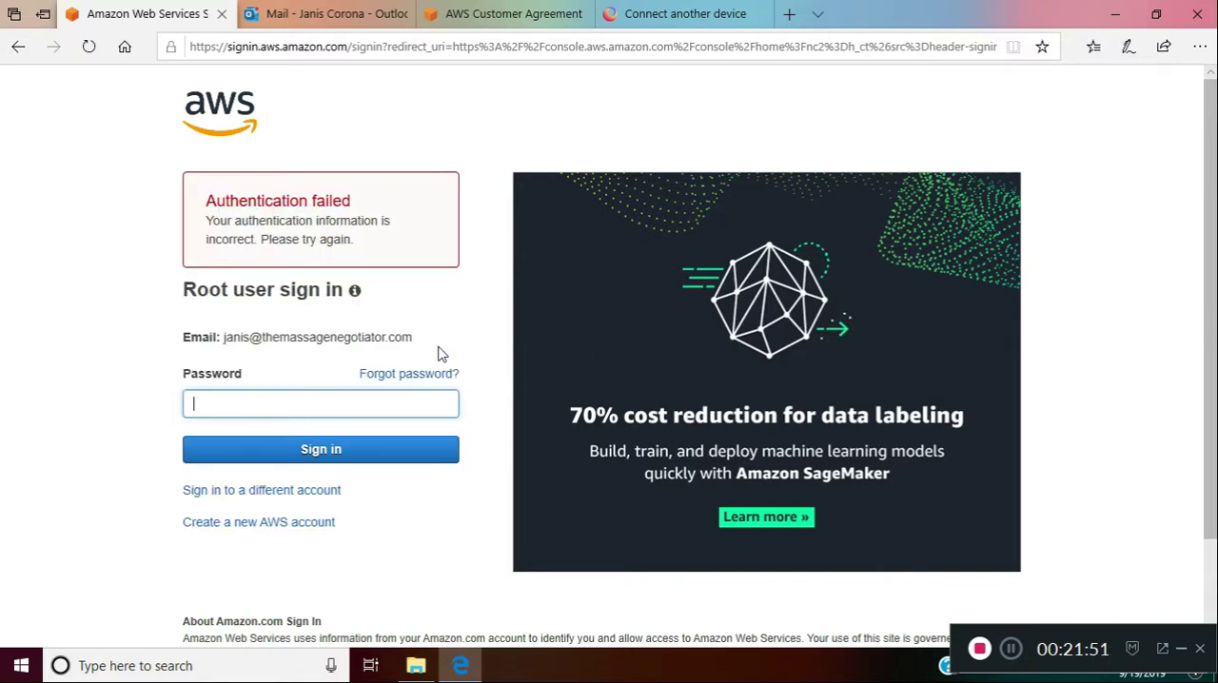
left_click(1011, 650)
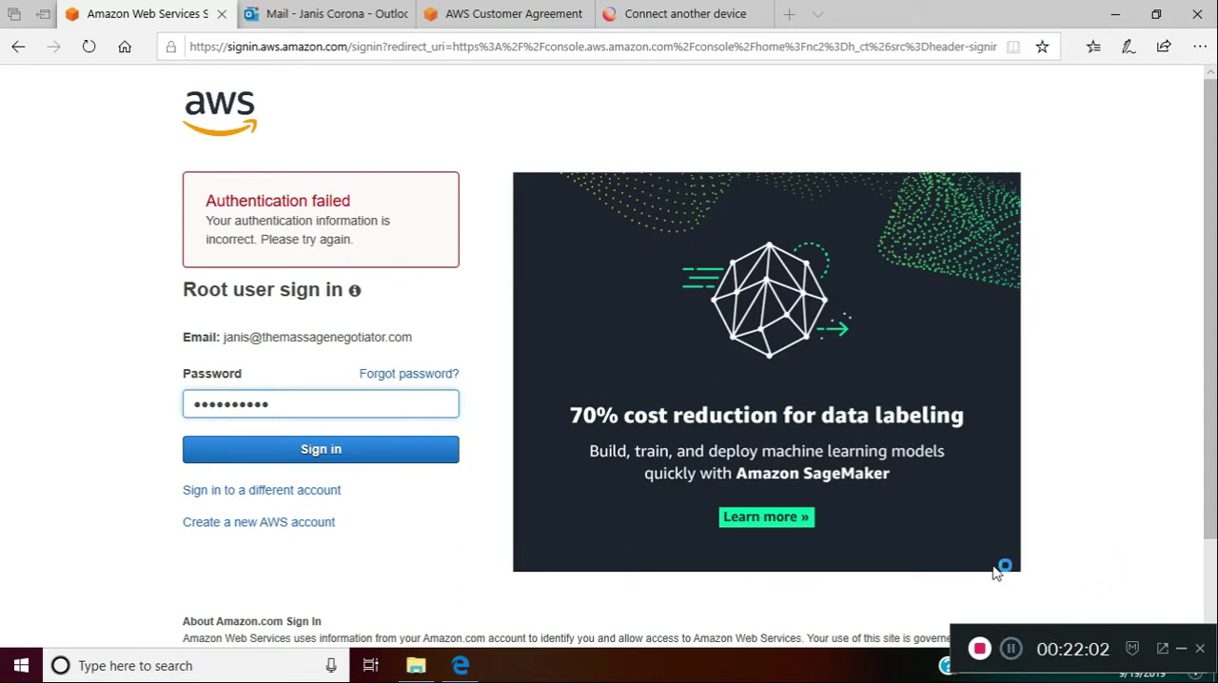
left_click(358, 454)
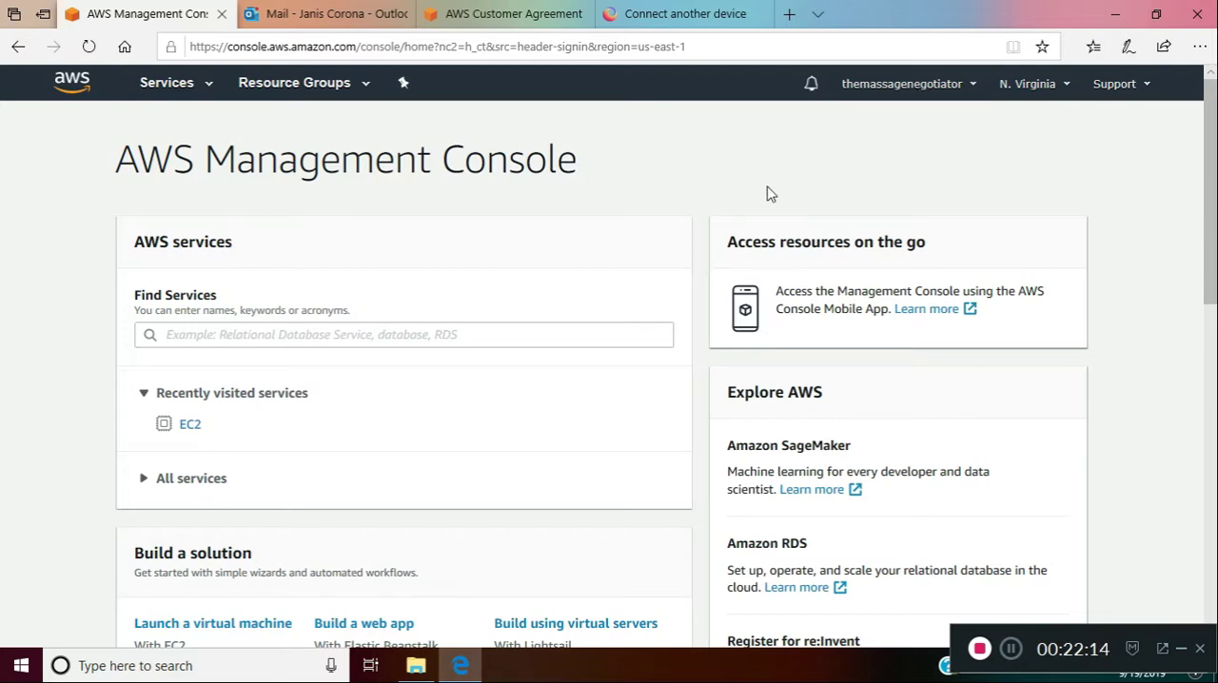
Open the EC2 service and go from its dashboard to the list of instances, leaving the launch wizard without creating a new one
left_click(166, 84)
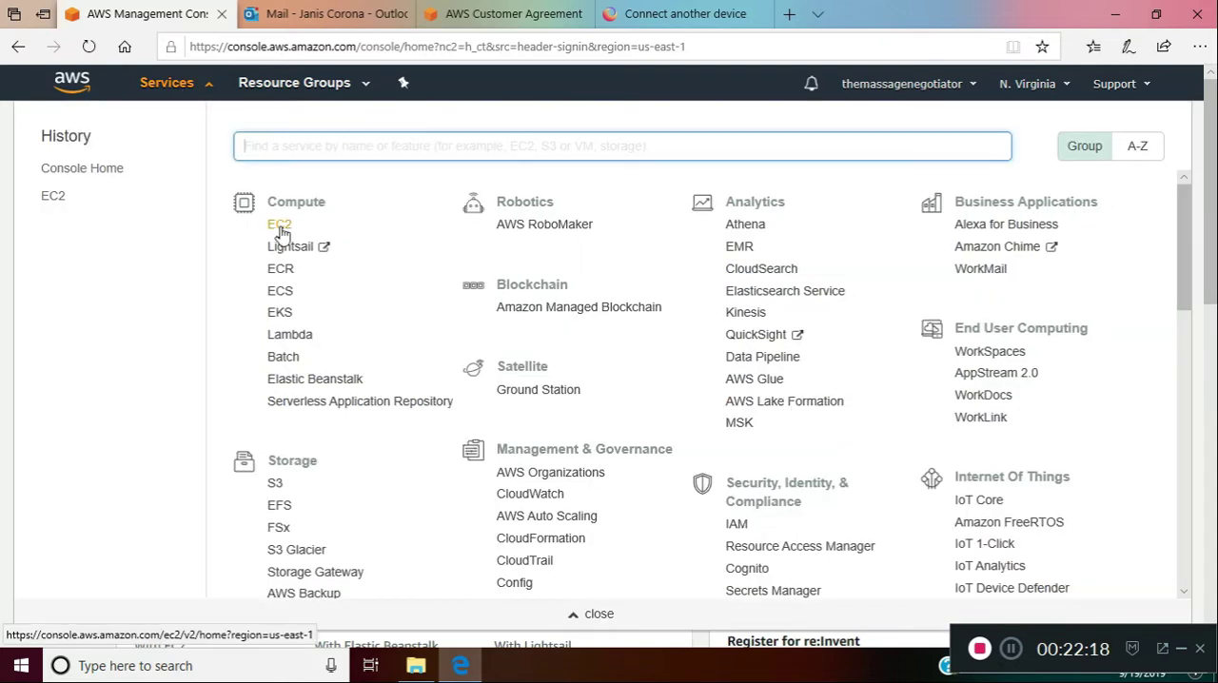
left_click(278, 227)
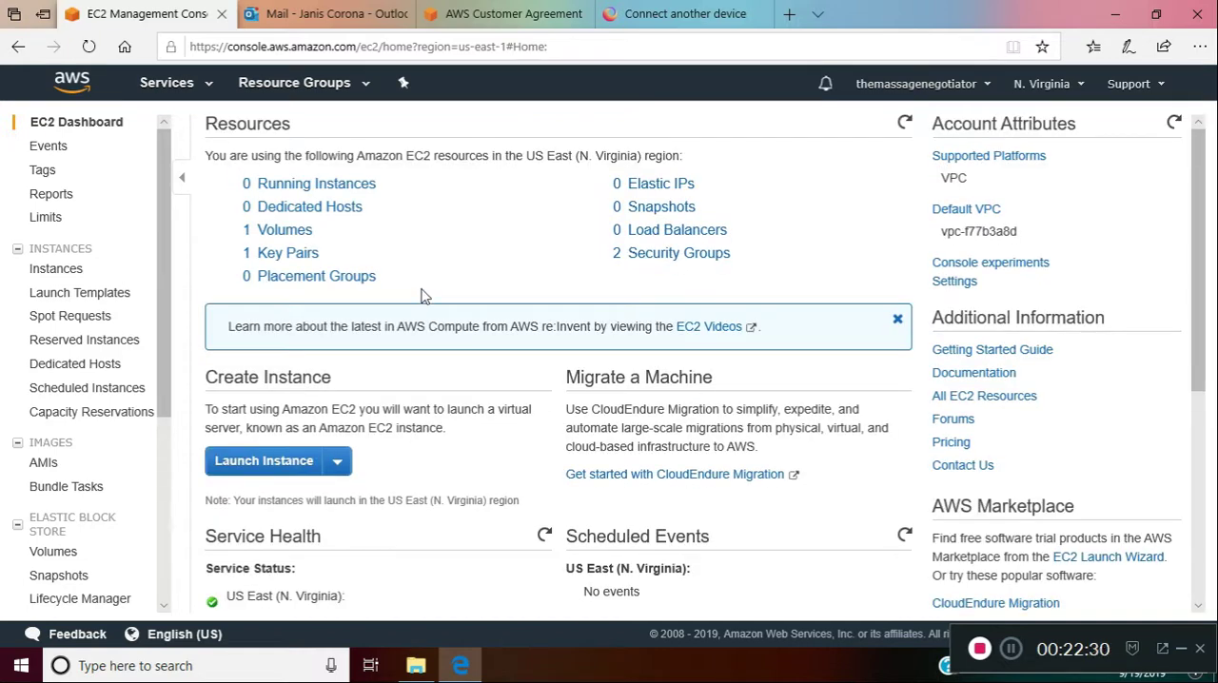
left_click(293, 467)
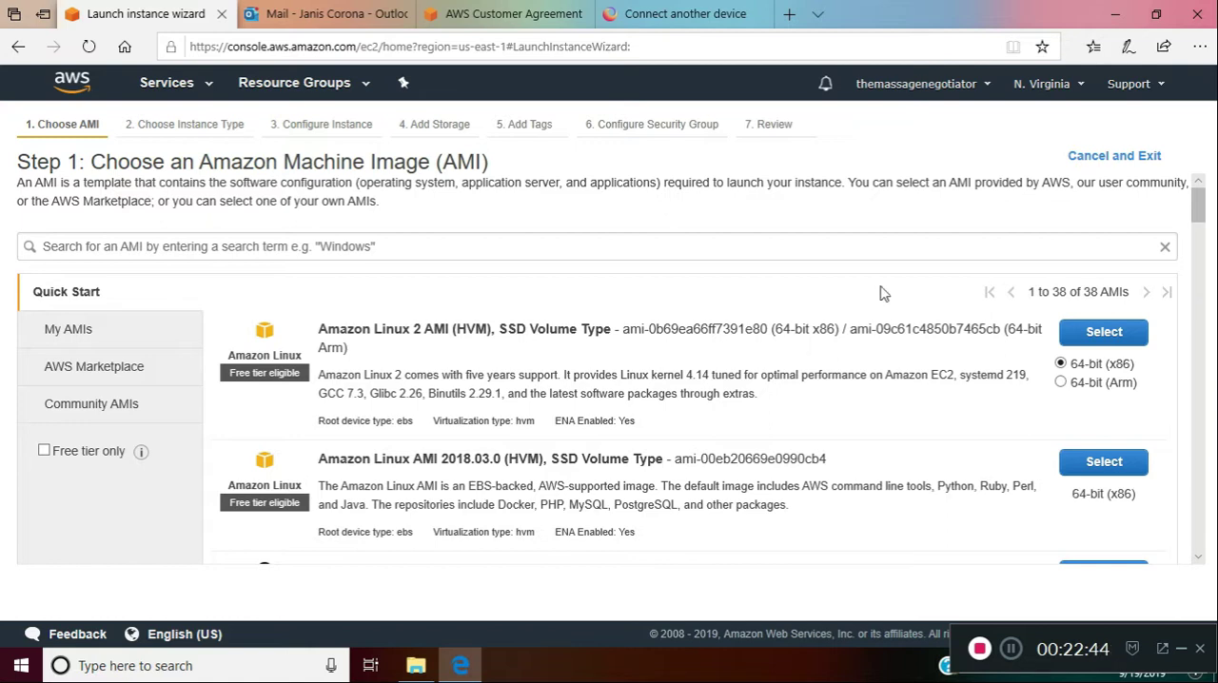
left_click(1094, 167)
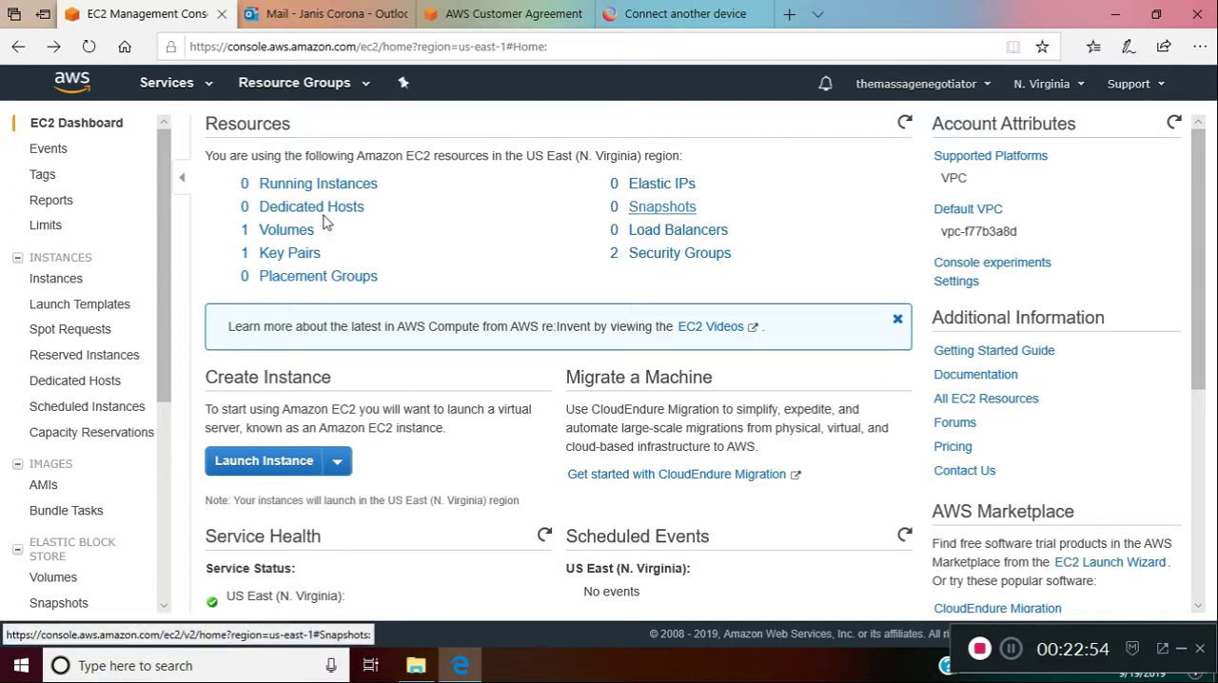
left_click(348, 186)
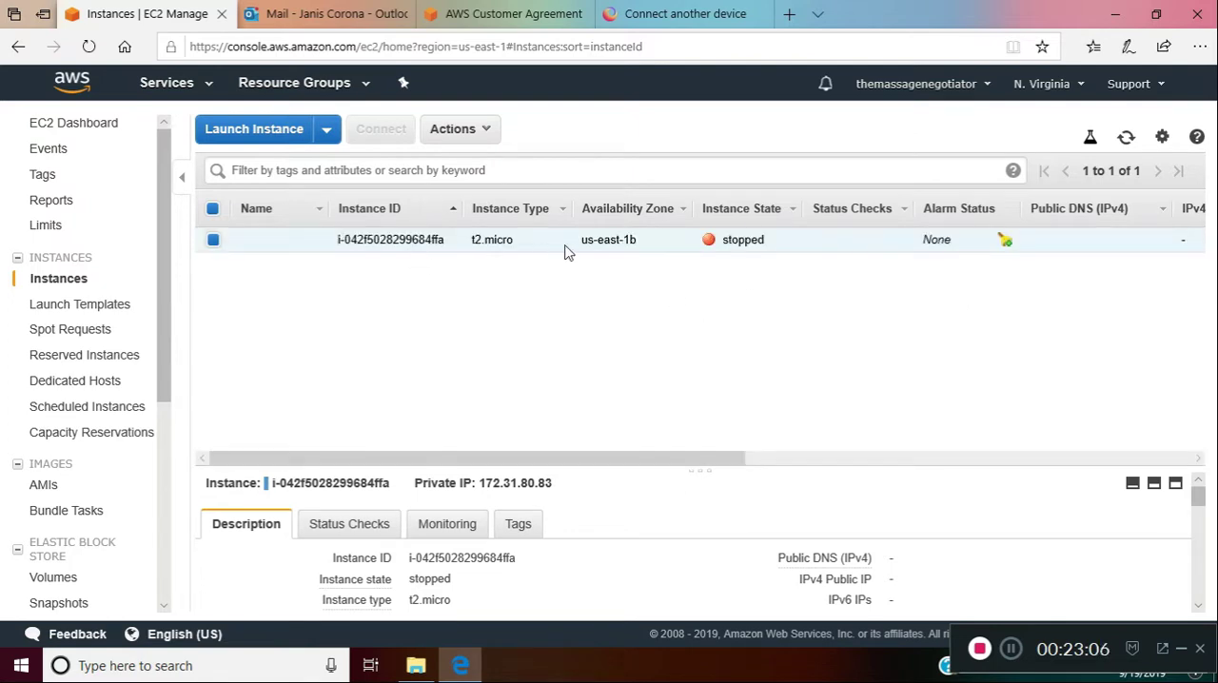
Start the stopped t2.micro instance and confirm the start
left_click(485, 130)
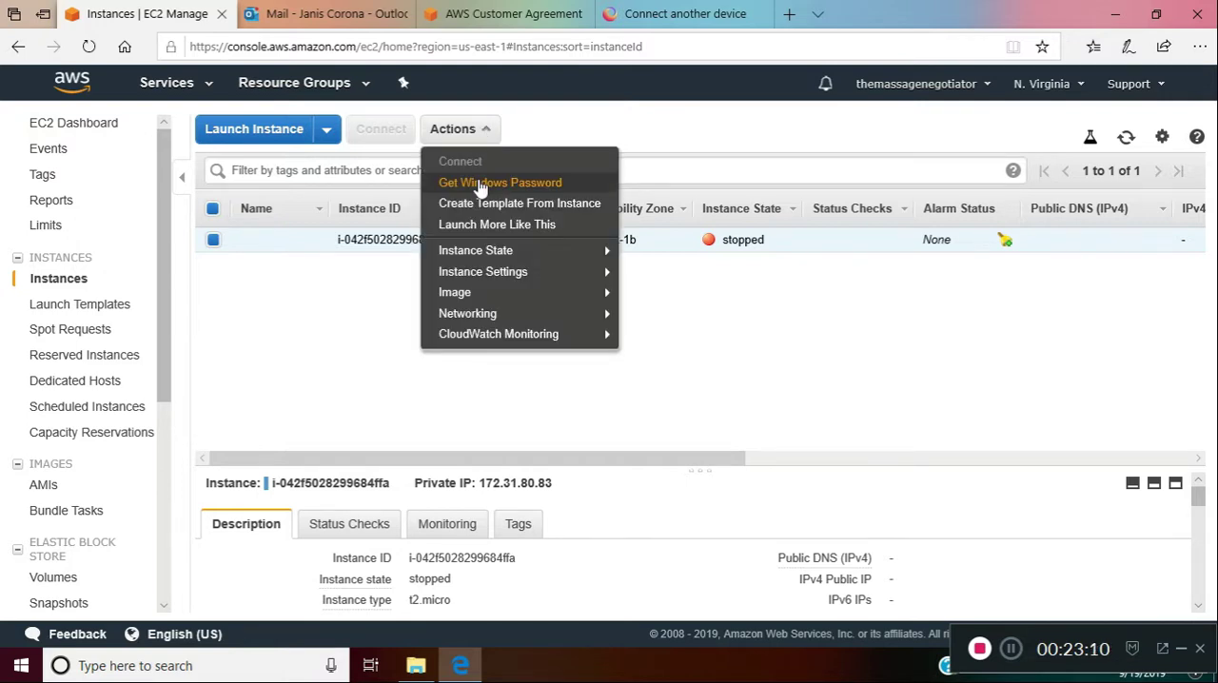
mouse_move(487, 252)
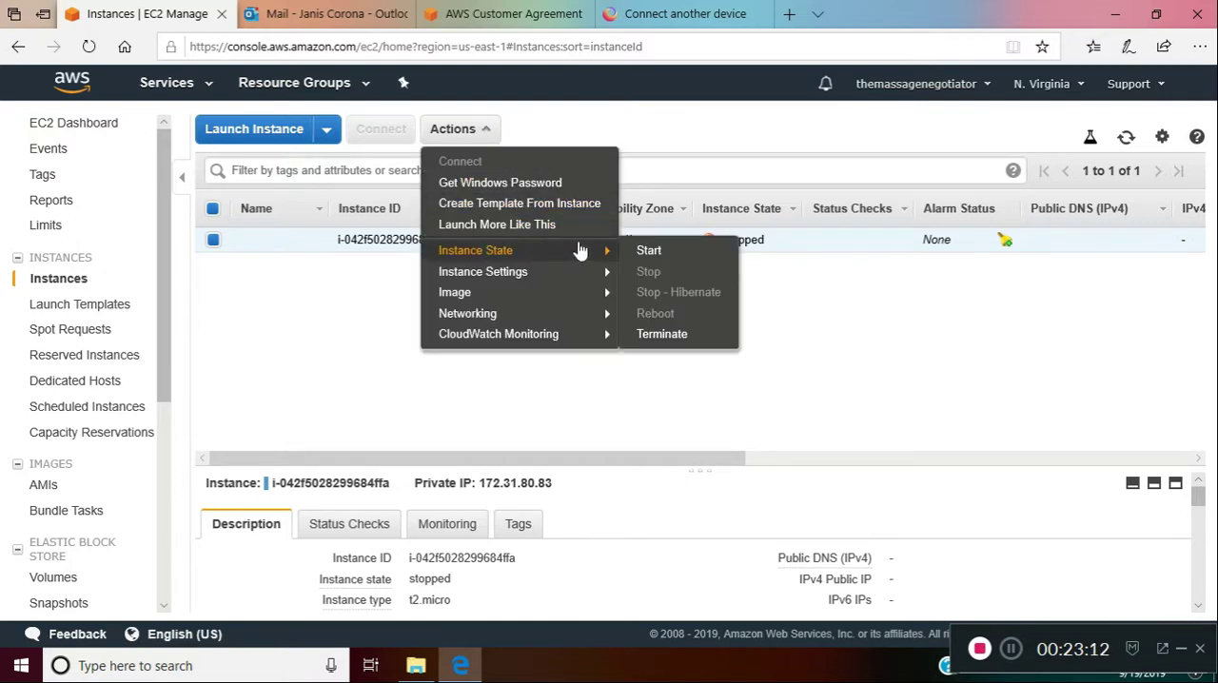
left_click(655, 253)
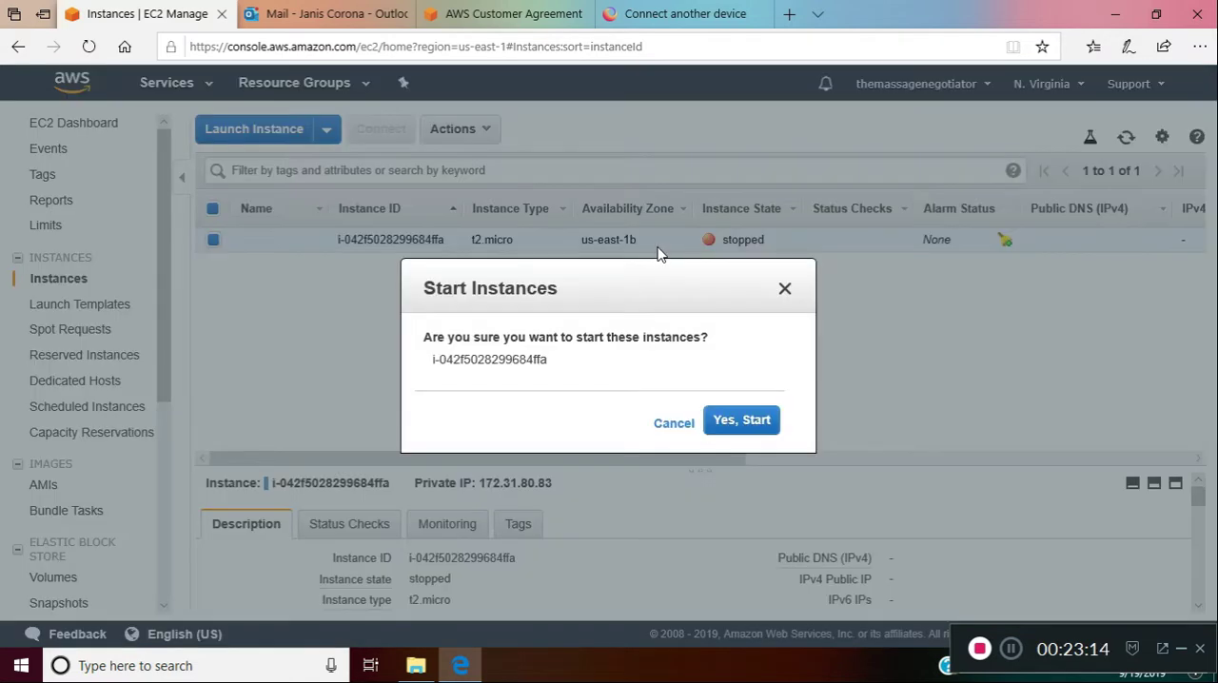
left_click(742, 420)
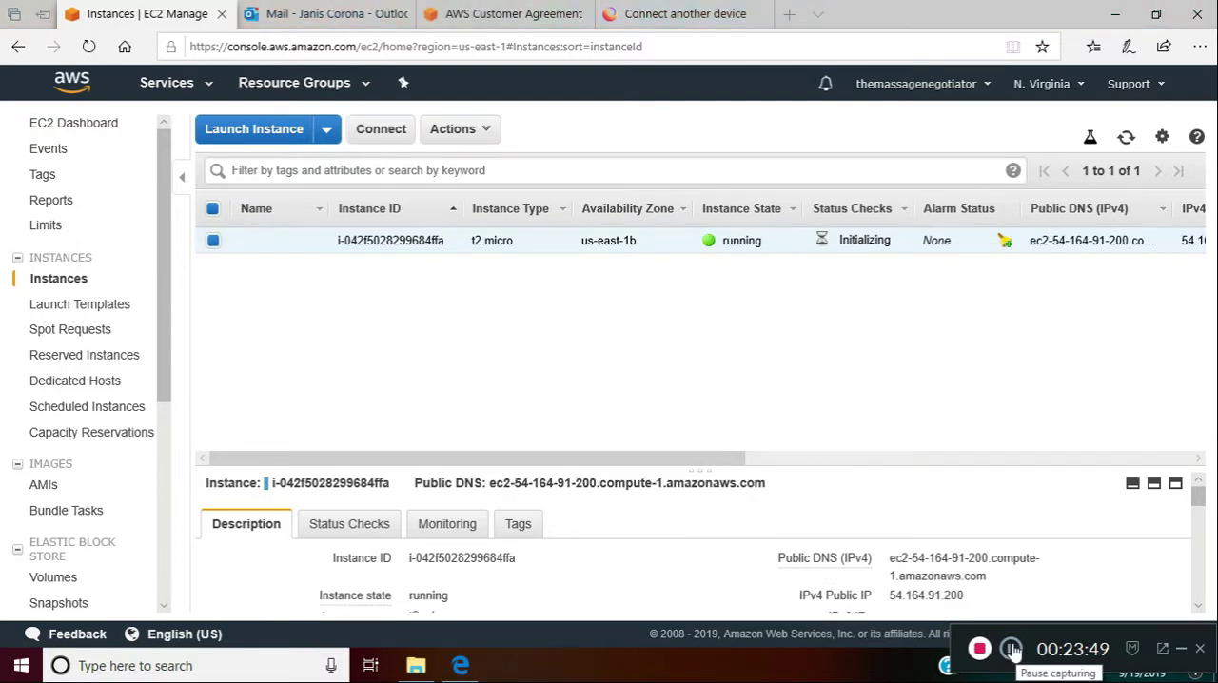
Download and save the Remote Desktop file for connecting to the running t2.micro instance
left_click(390, 131)
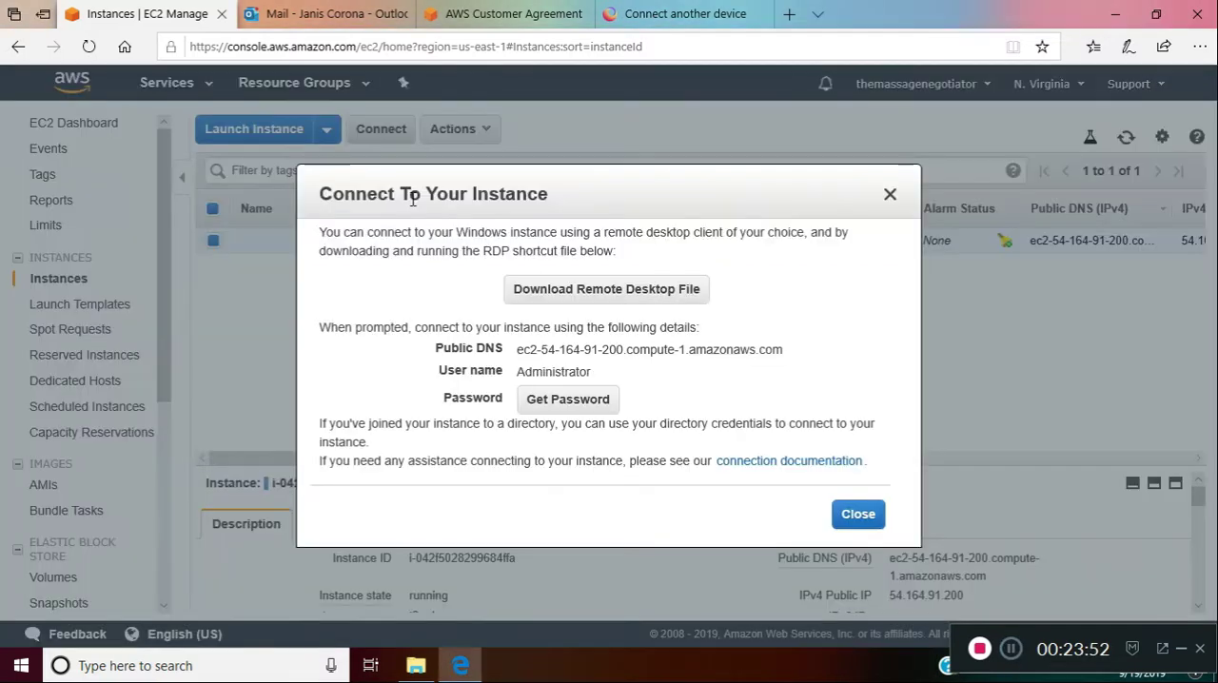
left_click(651, 296)
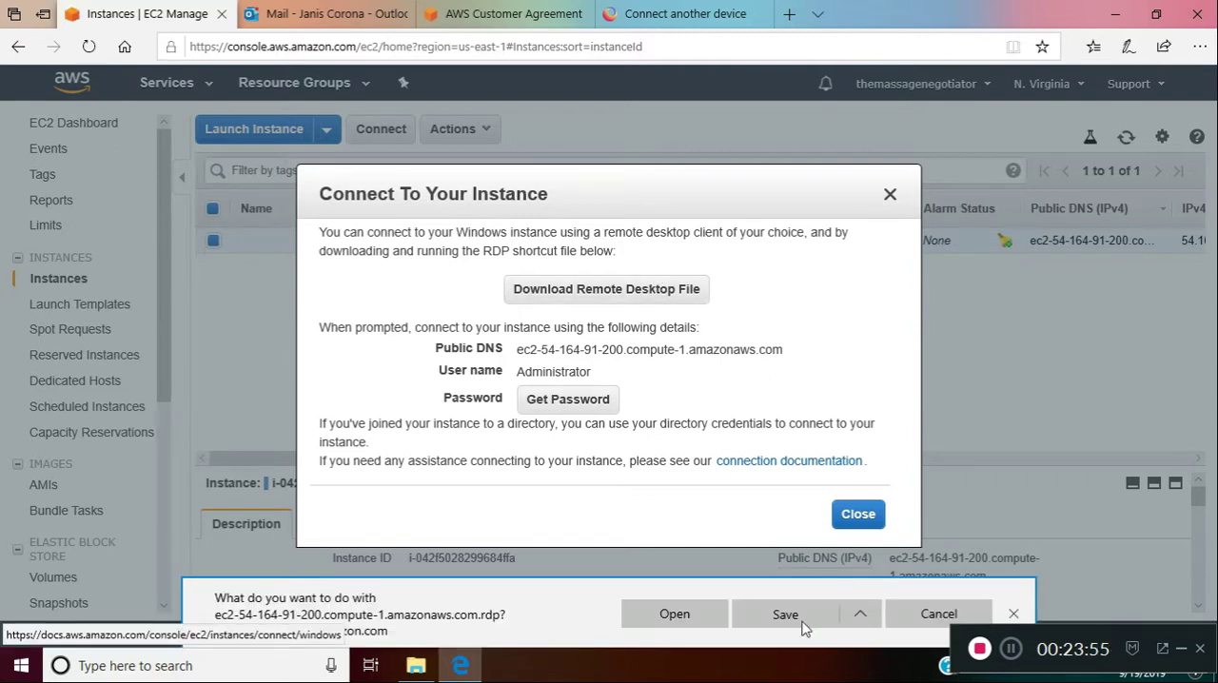
left_click(785, 615)
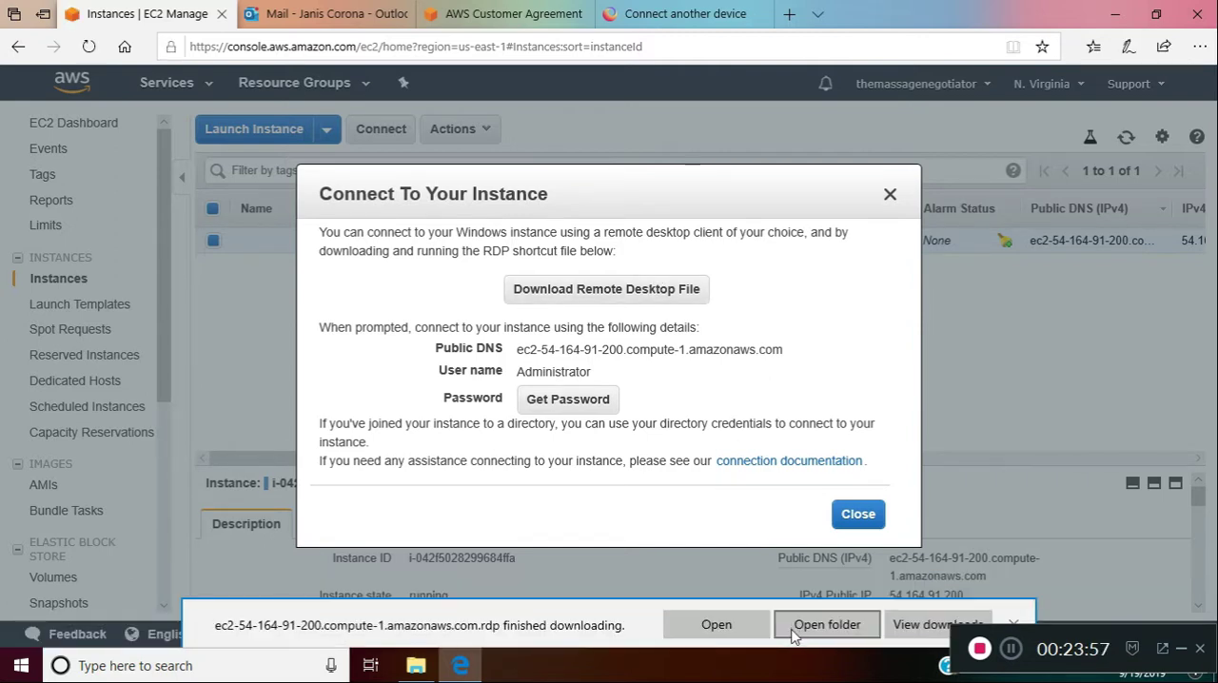
left_click(795, 627)
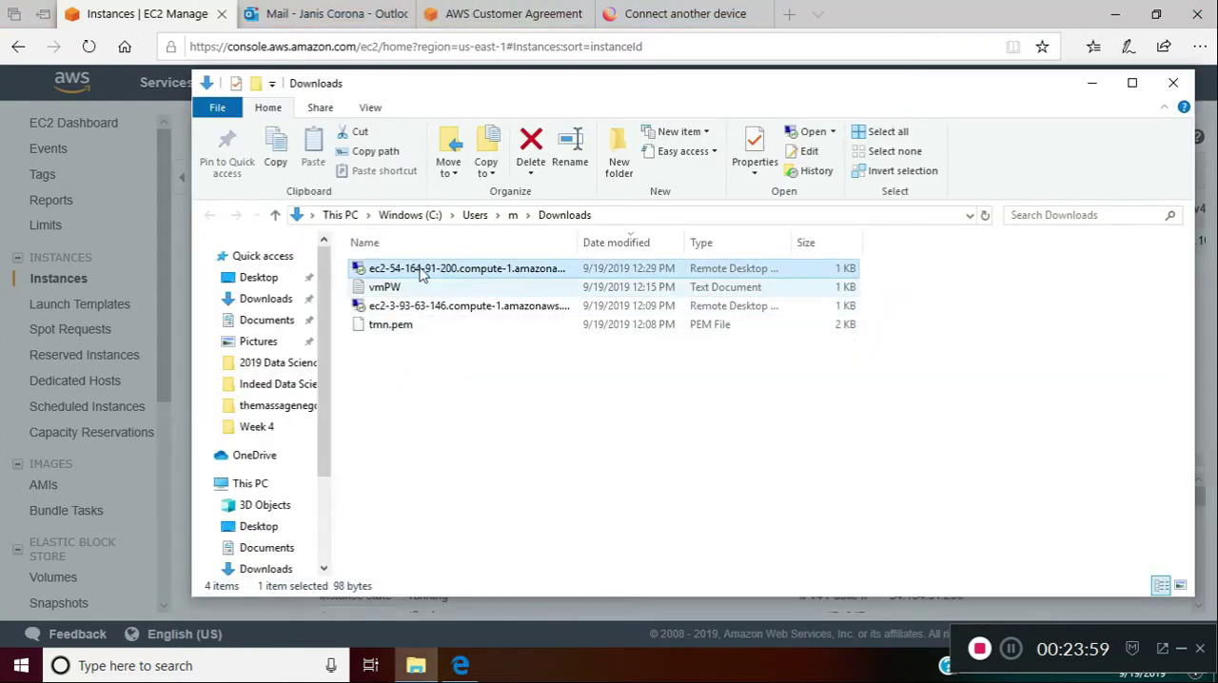
double_click(423, 273)
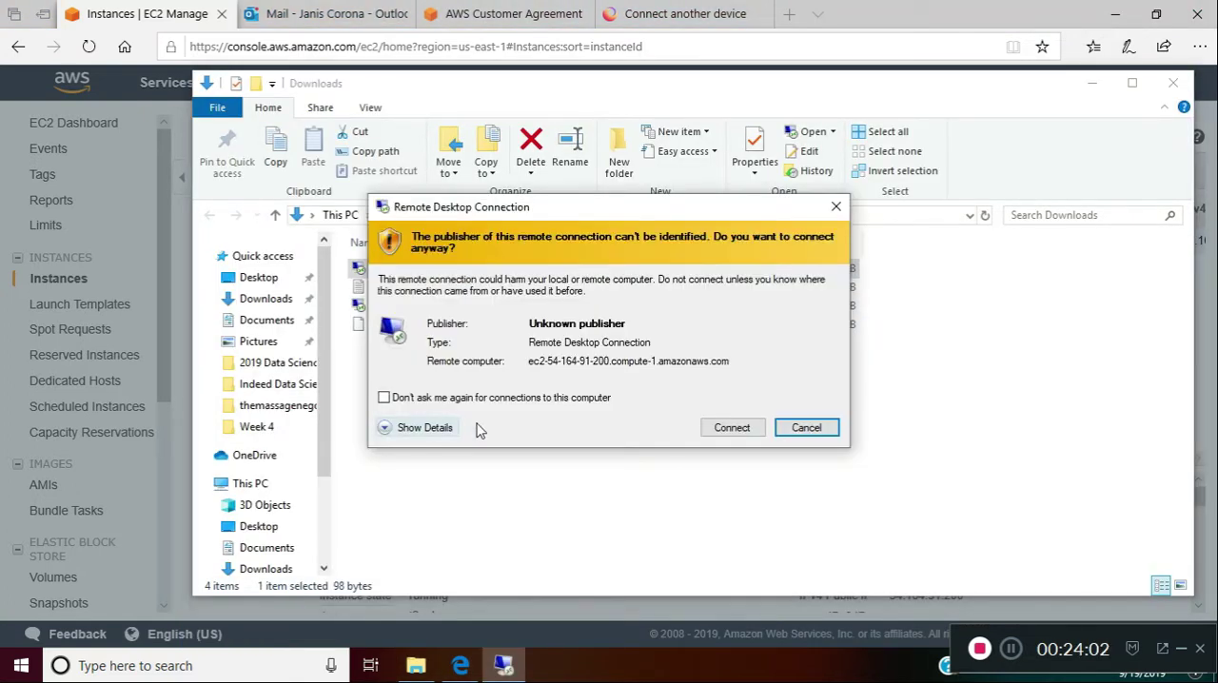
left_click(738, 430)
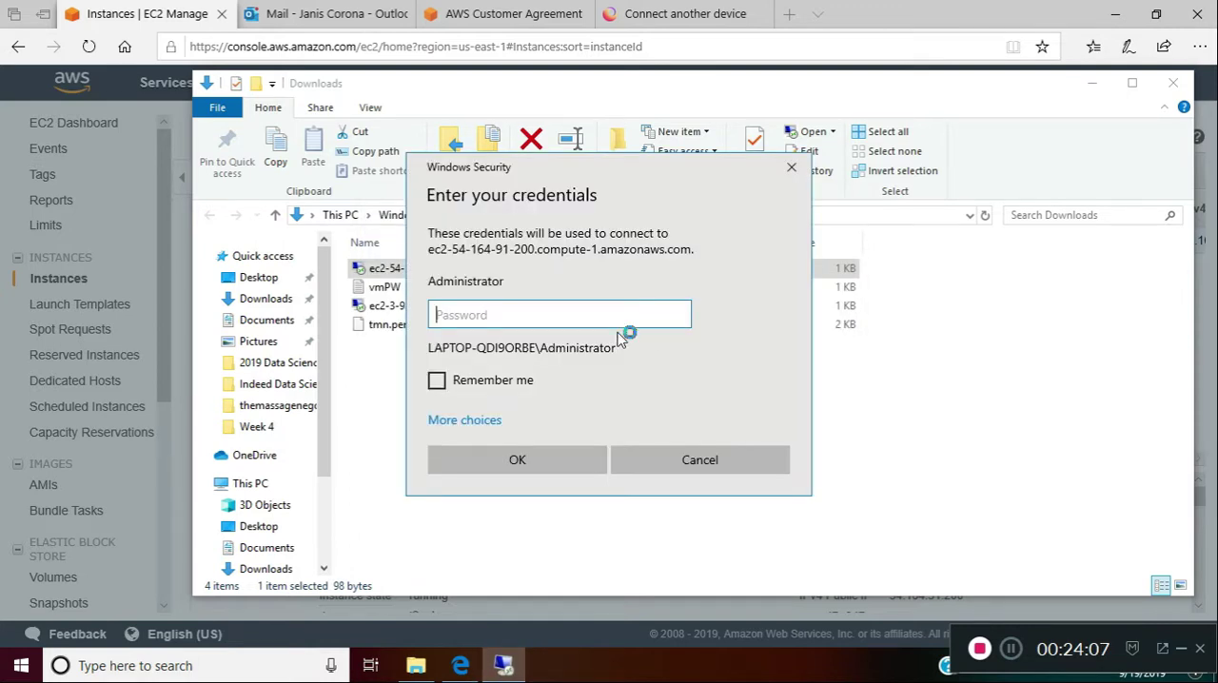
Open the vmPW text file from Downloads and copy the saved server password
left_click(386, 371)
left_click(385, 287)
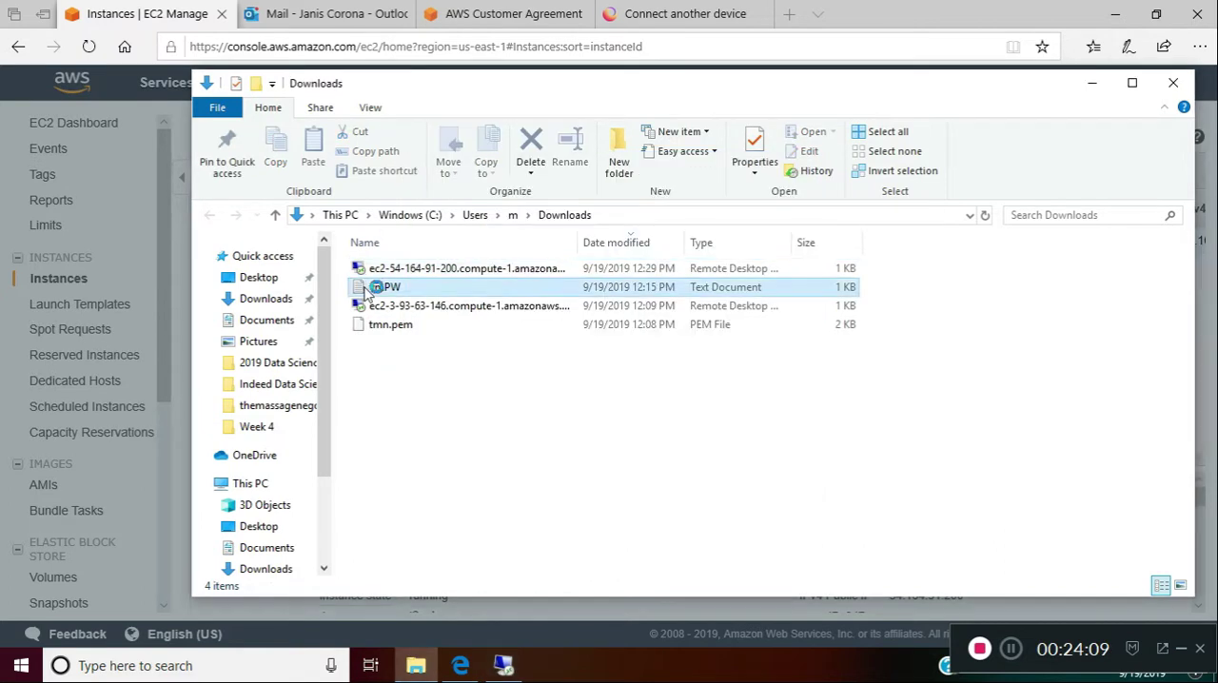
key("Return")
left_click_drag(398, 88, 150, 80)
right_click(234, 88)
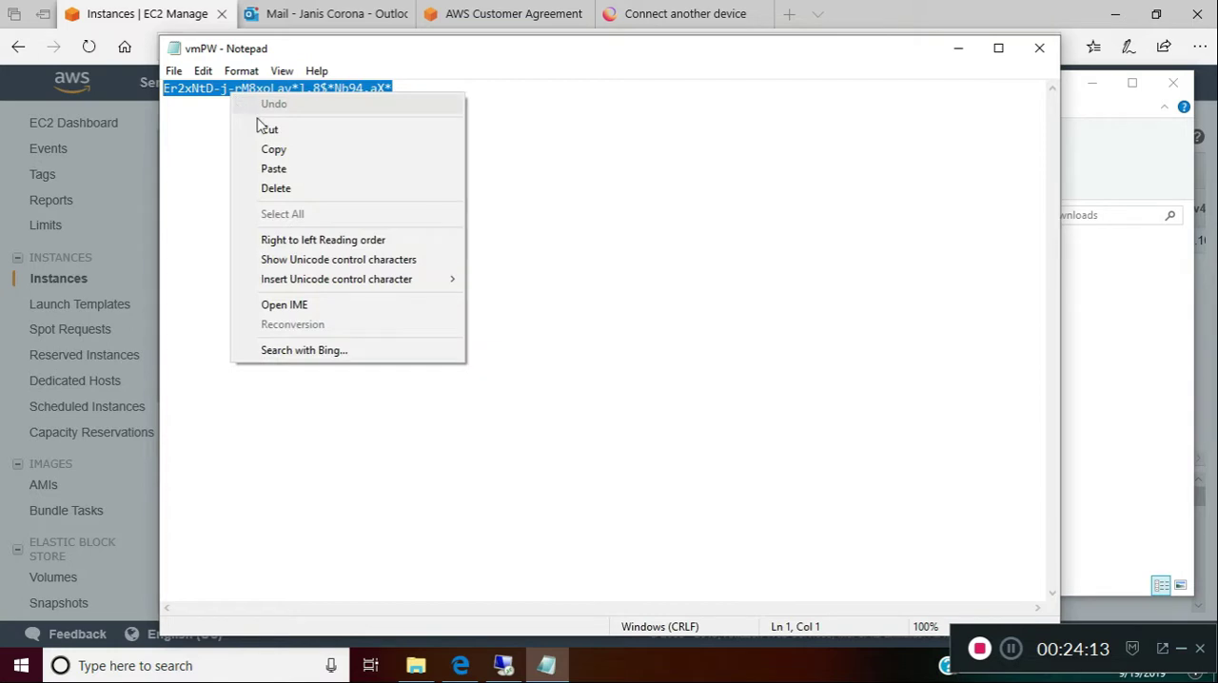
left_click(269, 149)
left_click(1101, 384)
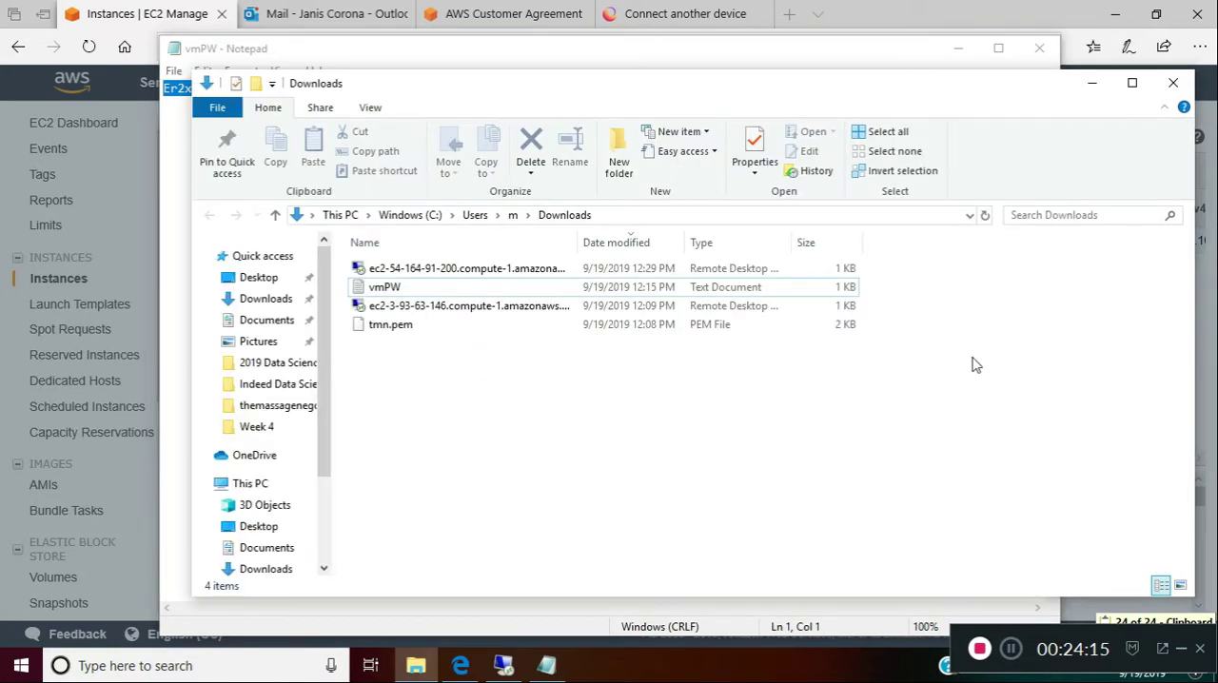
Paste the Administrator password into the Remote Desktop credentials prompt and connect despite the certificate errors
left_click(502, 666)
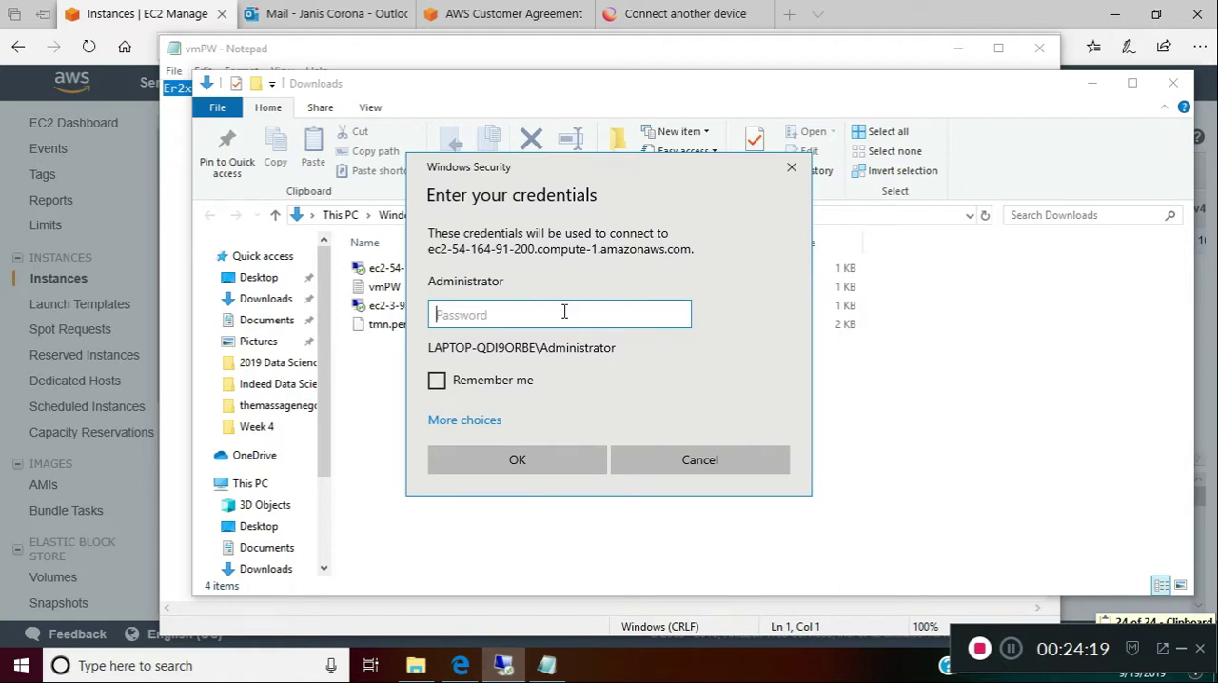
right_click(566, 314)
left_click(609, 328)
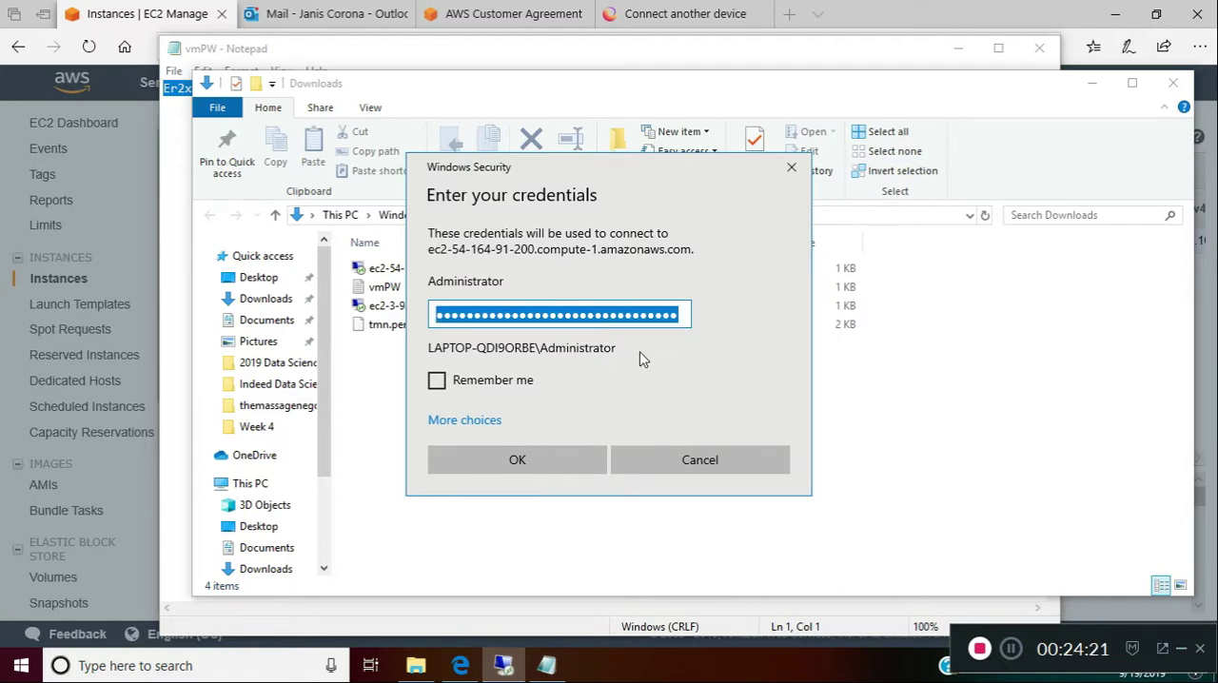
left_click(569, 468)
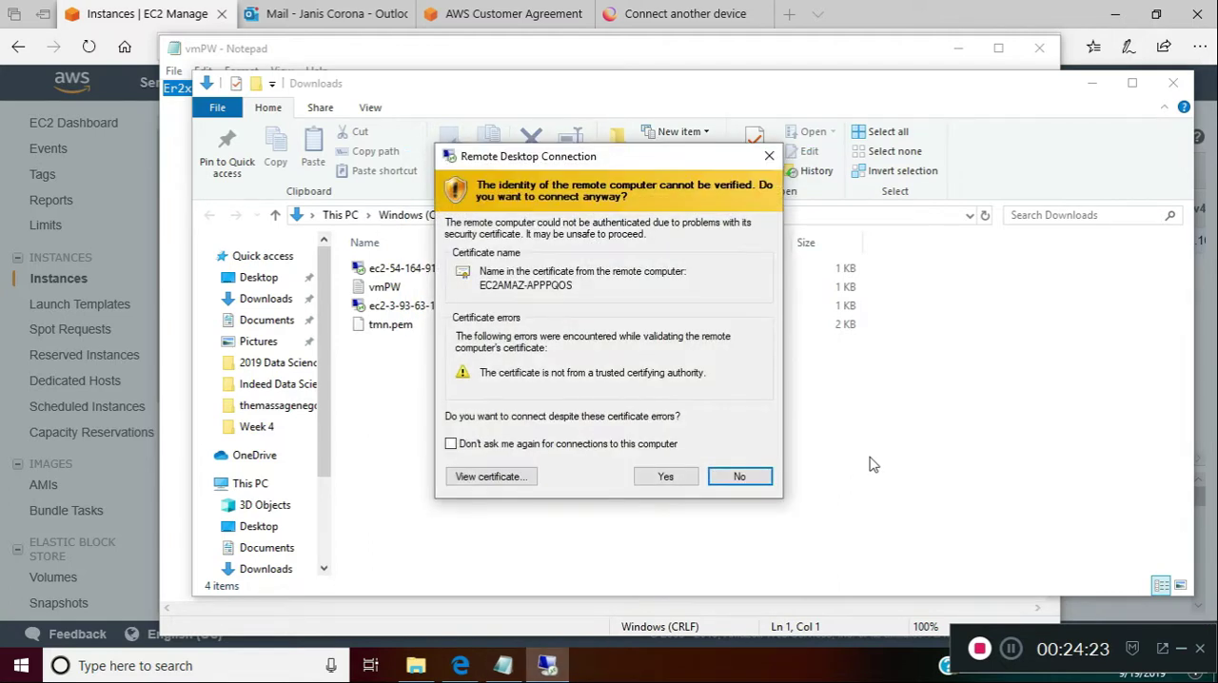
left_click(689, 481)
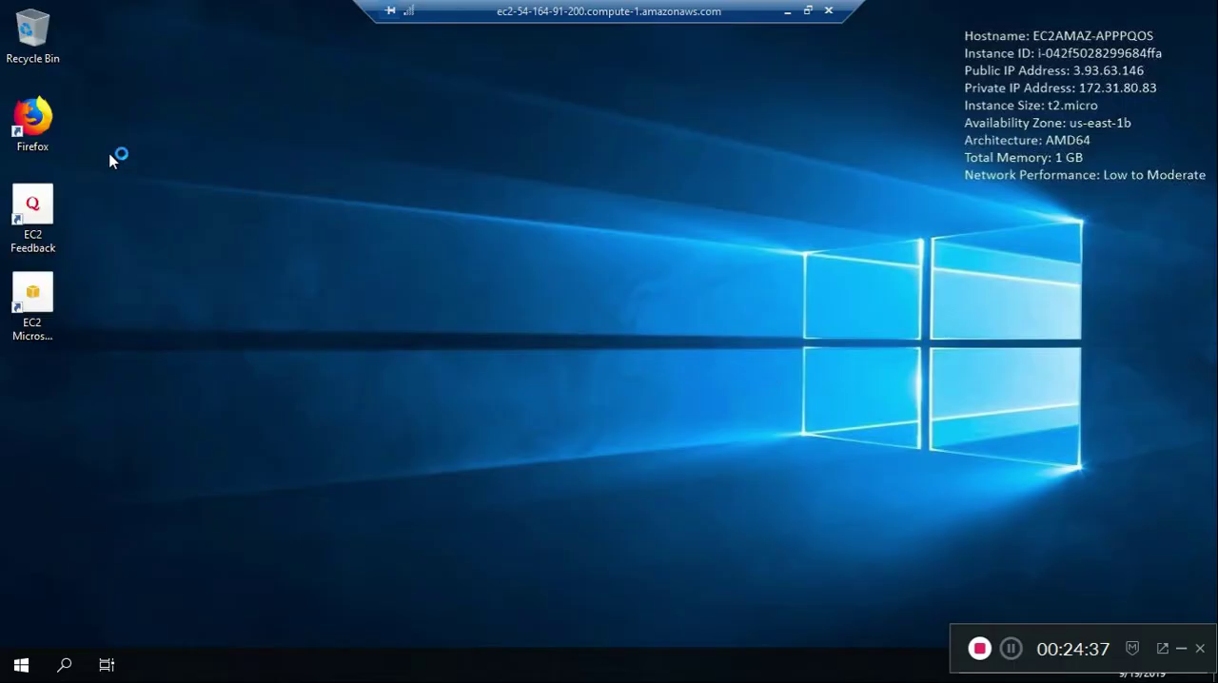
Launch Firefox on the remote server, accept it as the default browser, and close the Settings window that opens
double_click(32, 119)
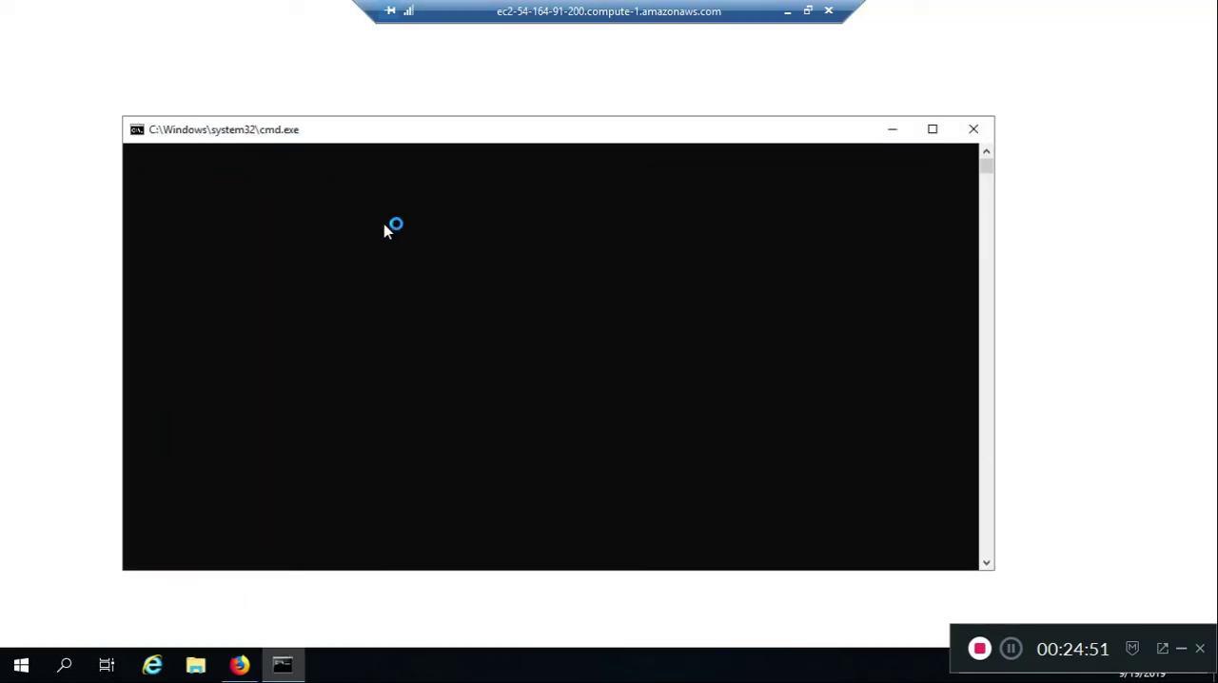
left_click(706, 146)
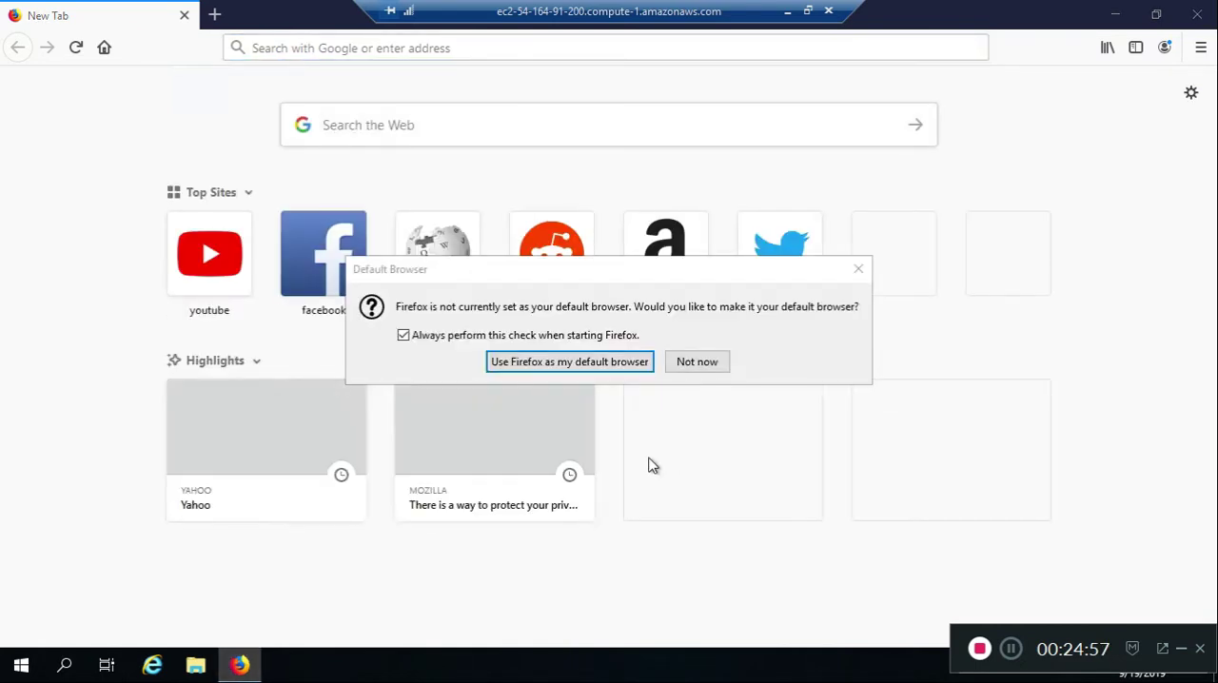
left_click(618, 368)
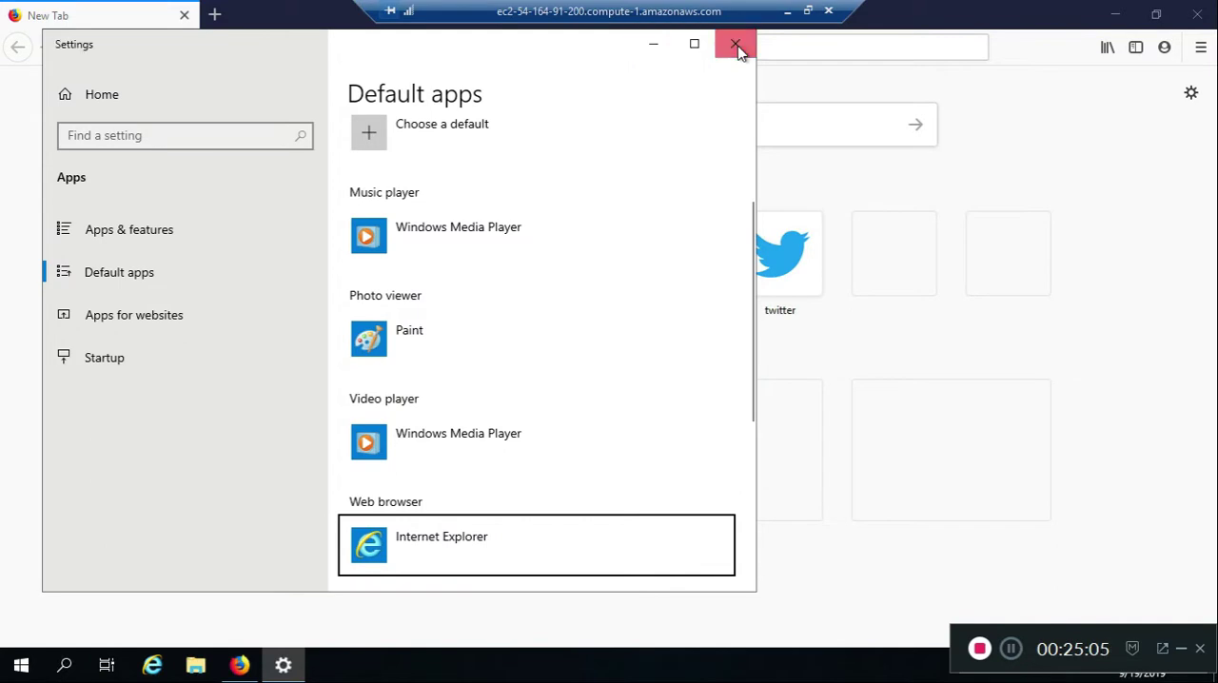
left_click(736, 45)
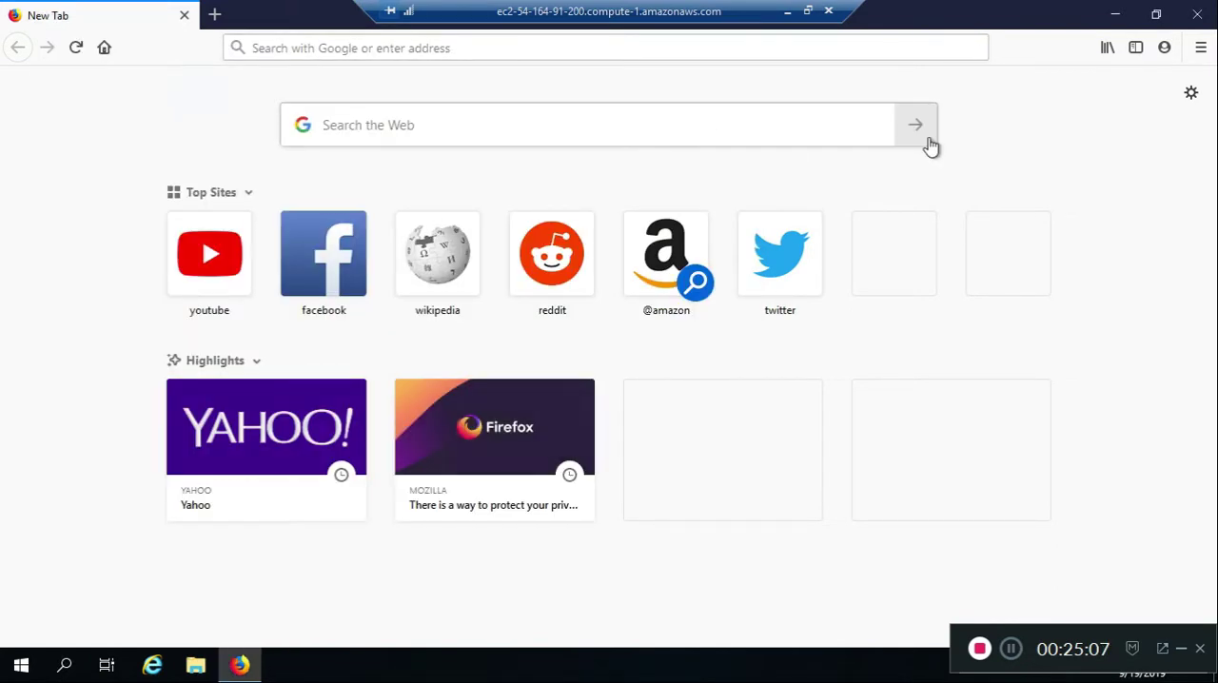
left_click(828, 14)
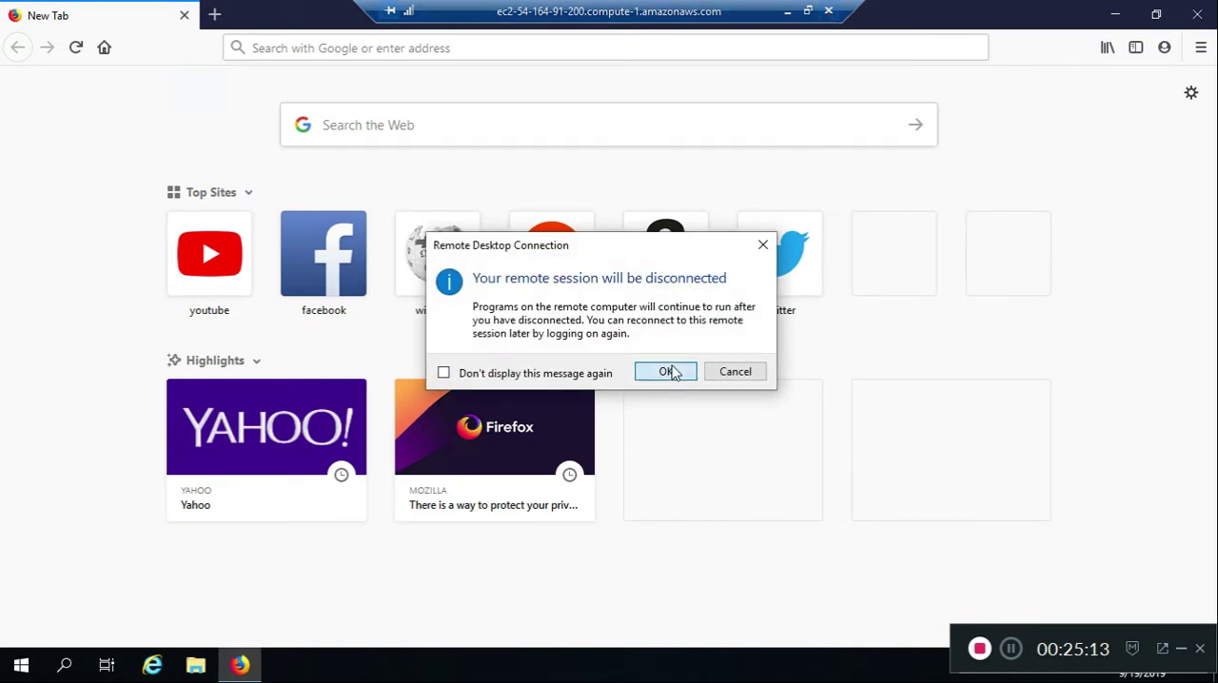
left_click(668, 371)
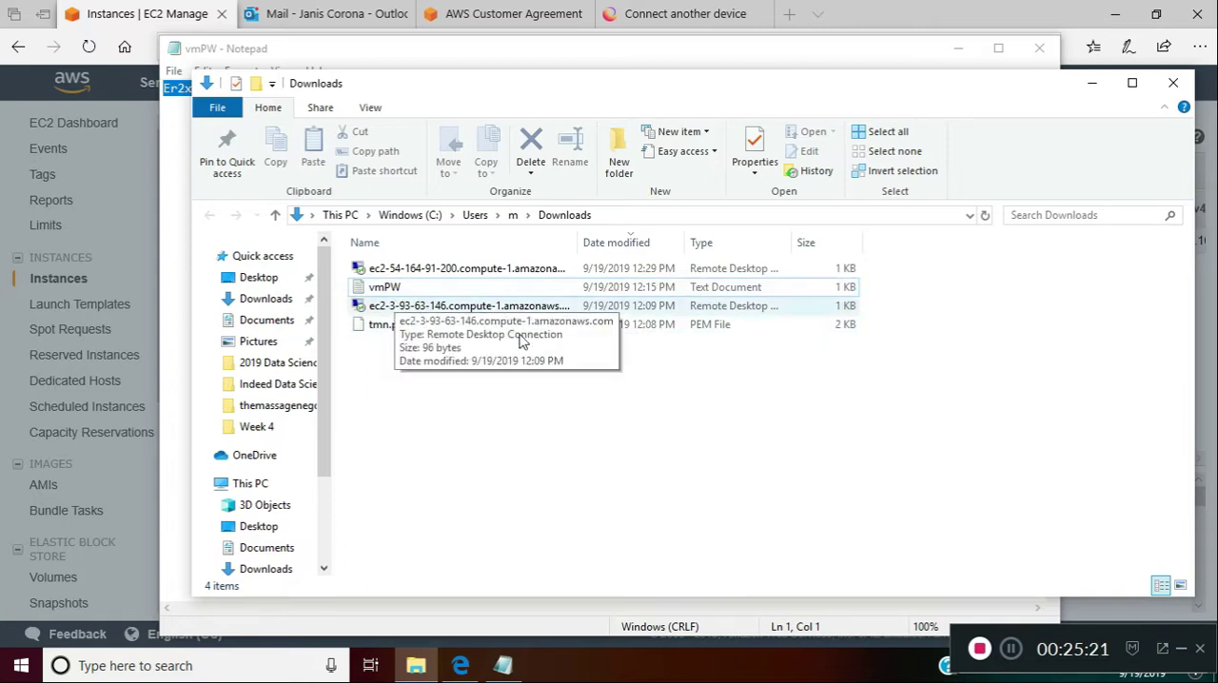
Try to connect with the older ec2-3-93-63-146 Remote Desktop file from Downloads, checking the instance in the EC2 console meanwhile
left_click(443, 313)
double_click(443, 313)
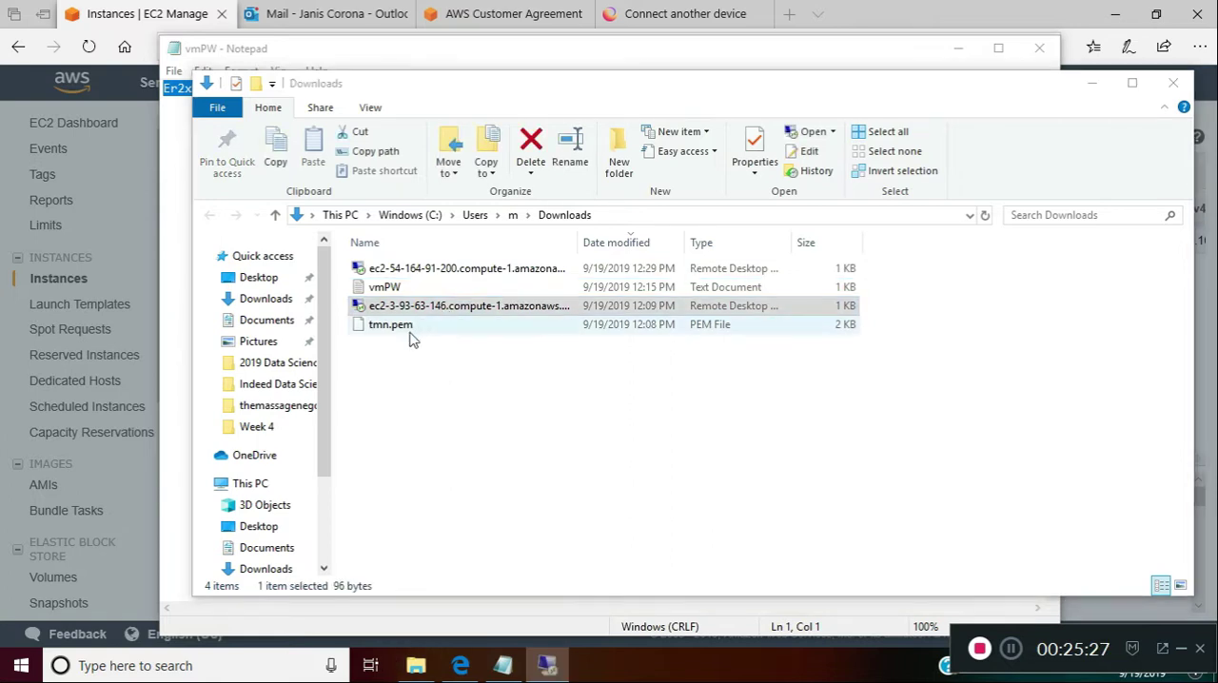
left_click(723, 429)
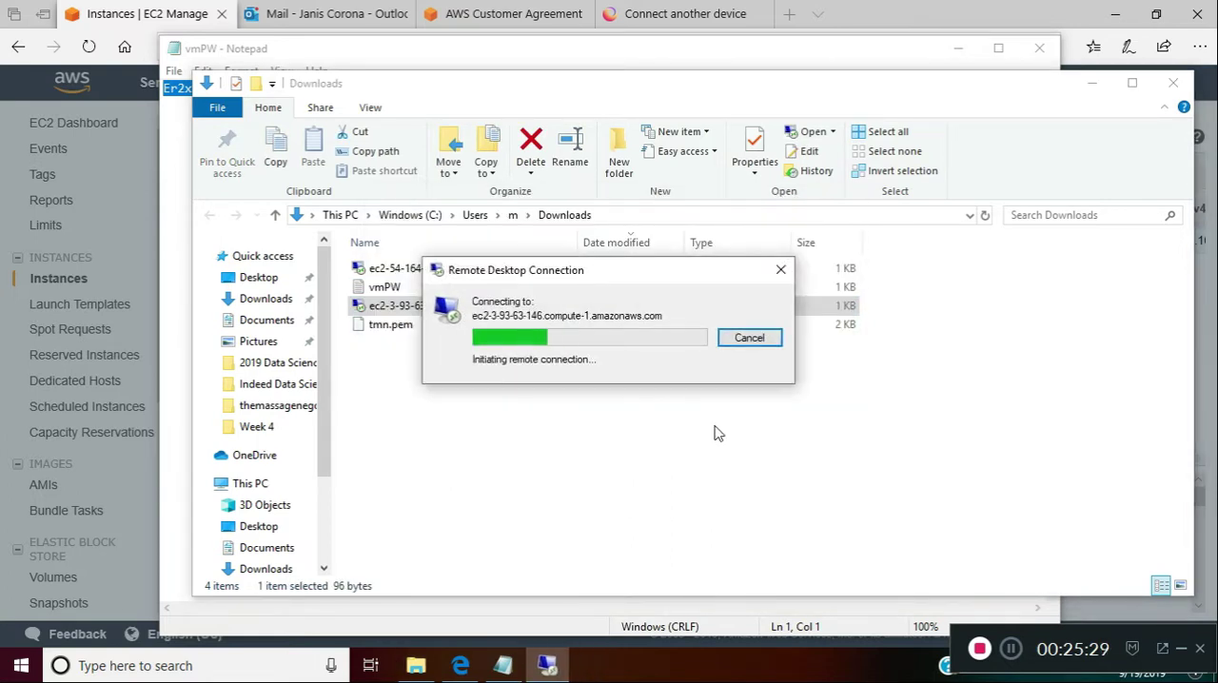
left_click(501, 17)
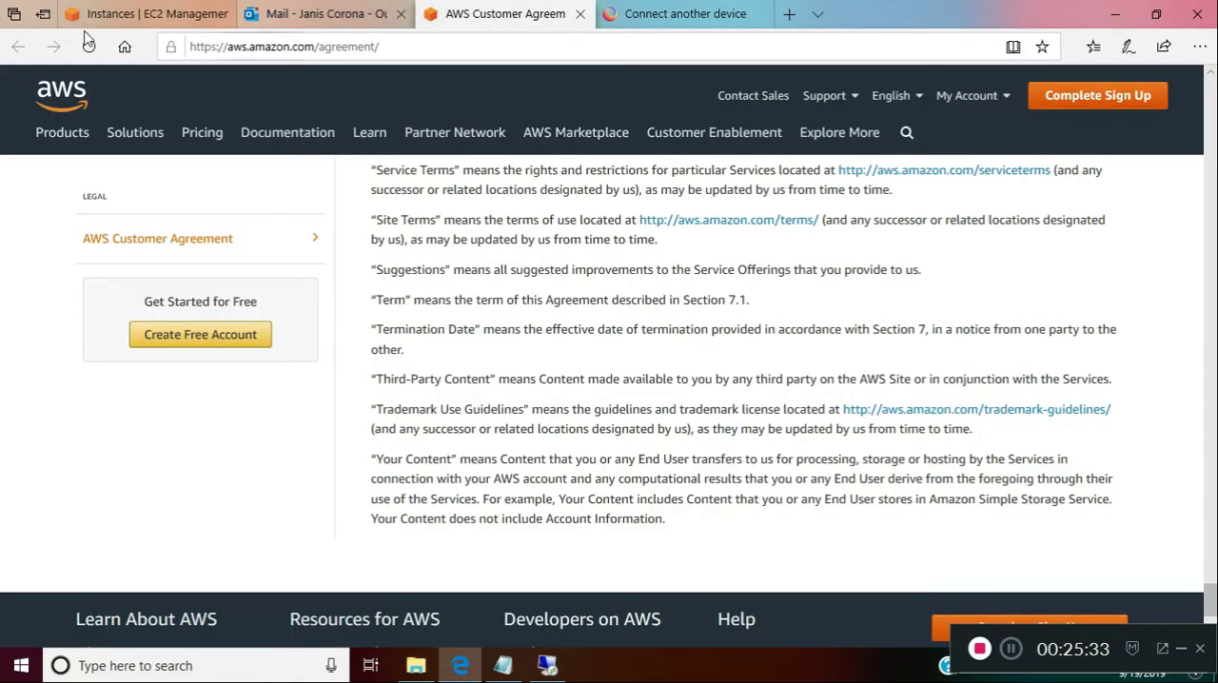
left_click(138, 15)
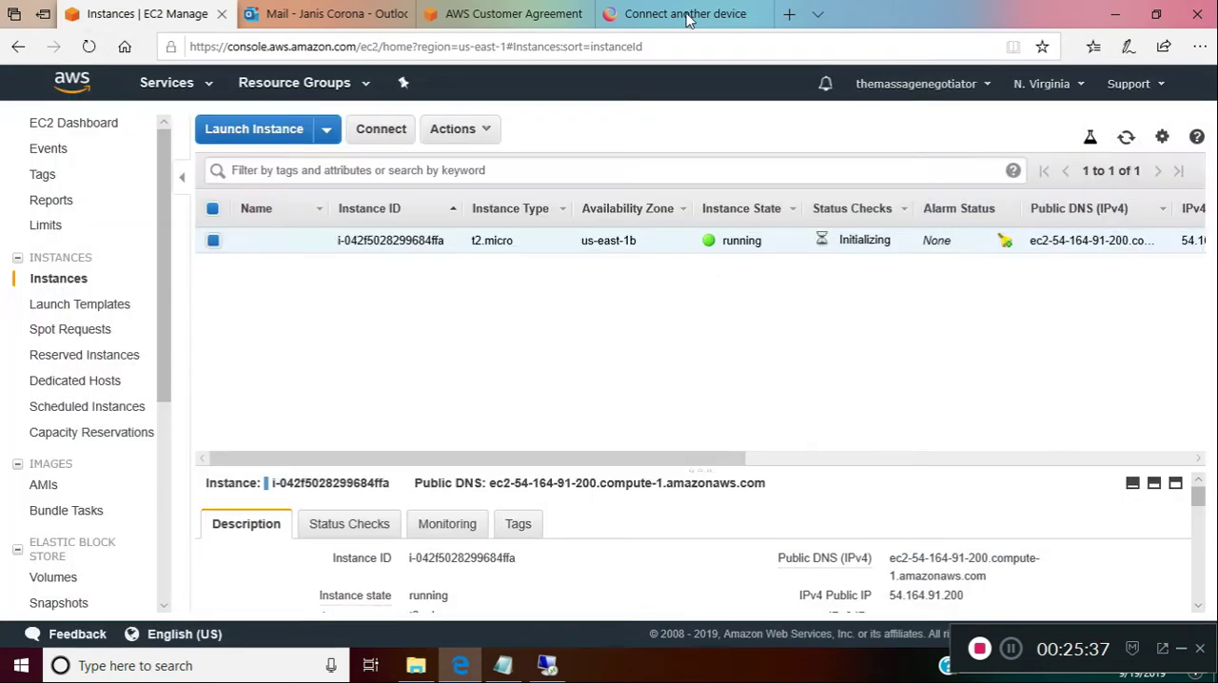
left_click(550, 667)
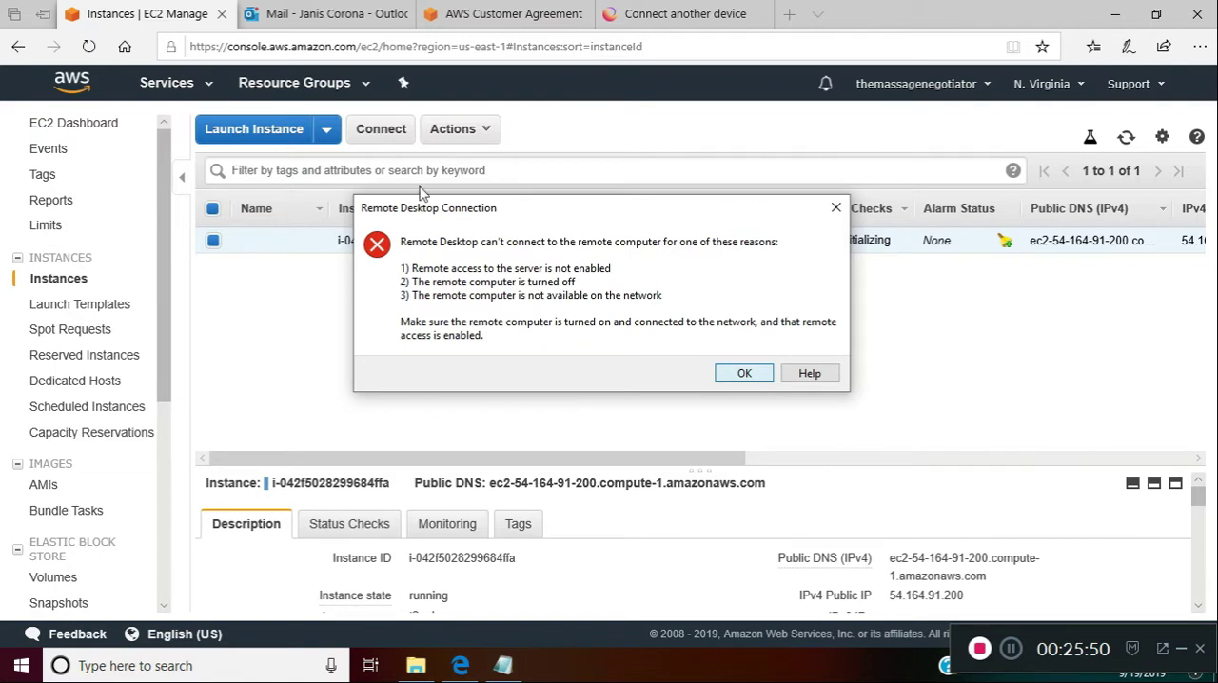
key("Return")
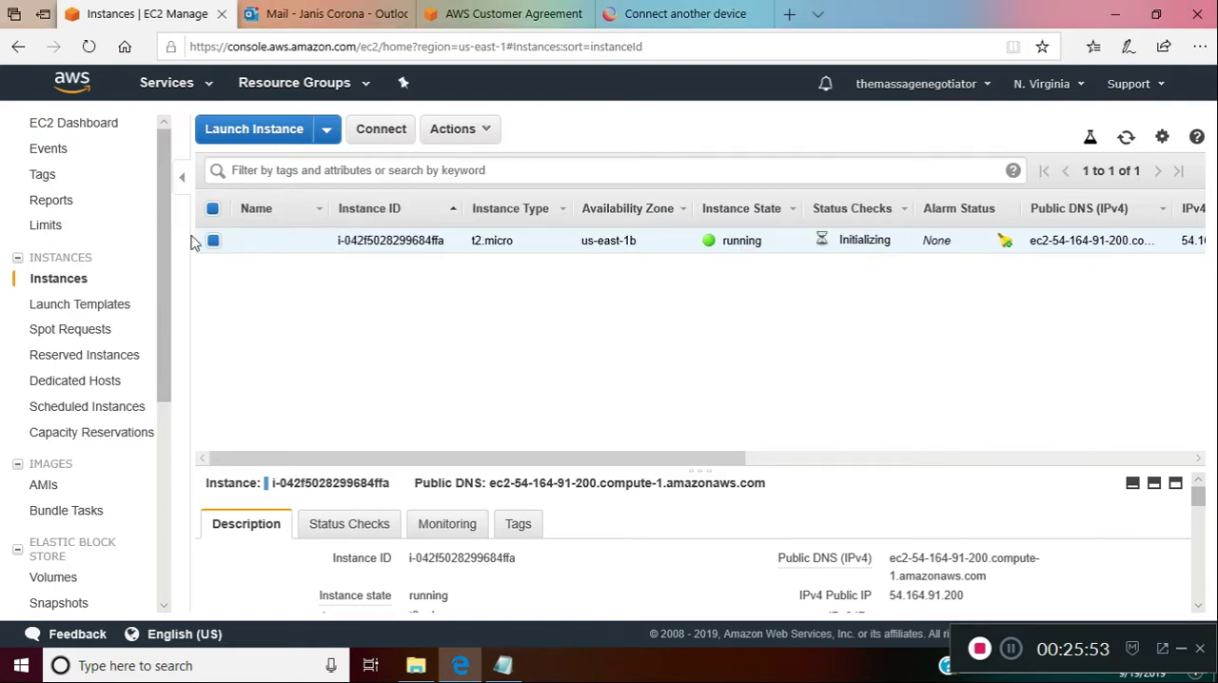
Stop the running t2.micro instance and close the vmPW text file
left_click(482, 132)
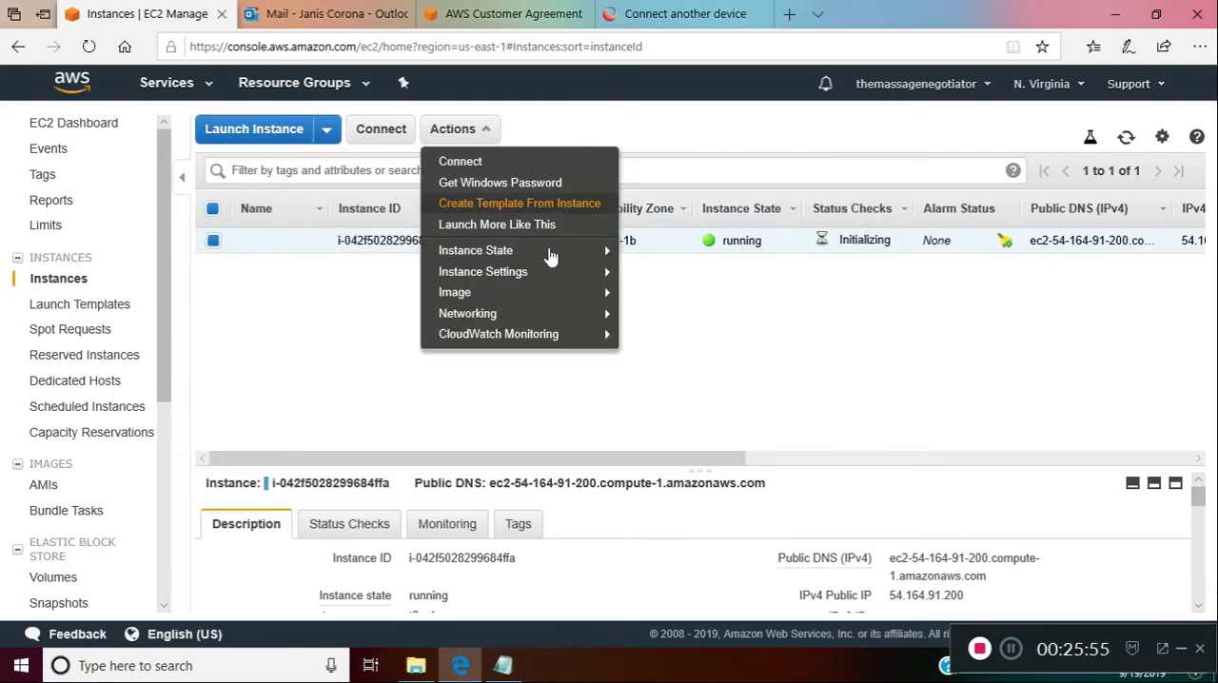
mouse_move(552, 252)
left_click(655, 274)
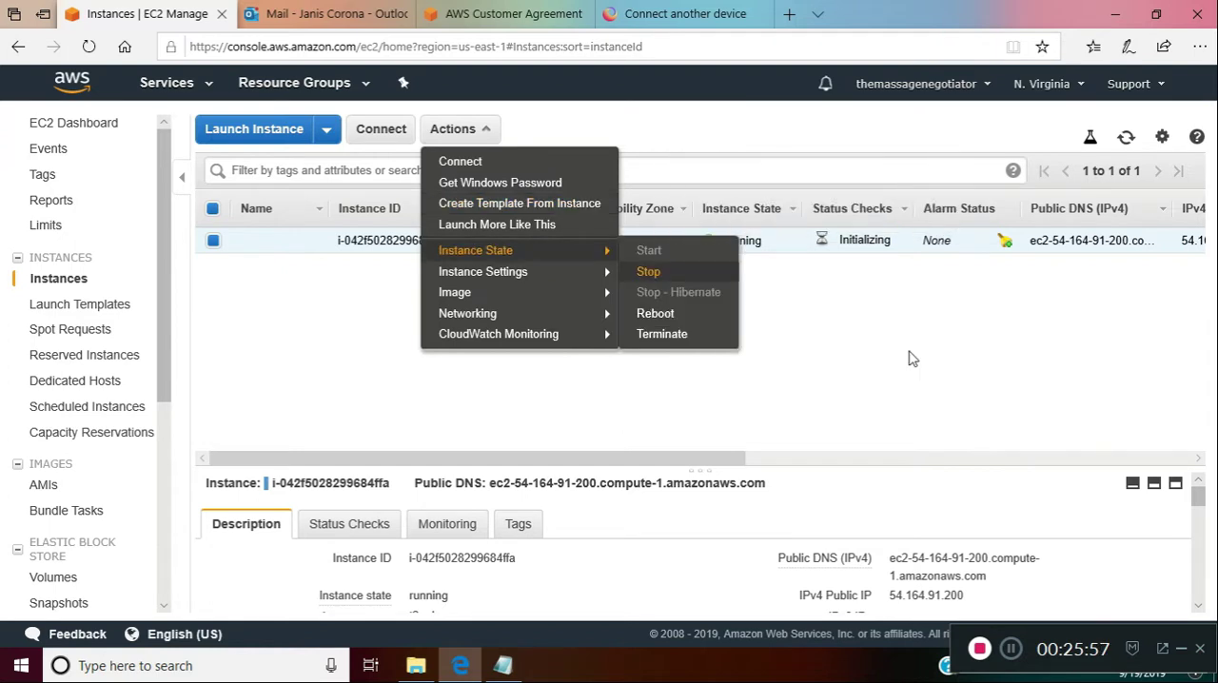
left_click(812, 480)
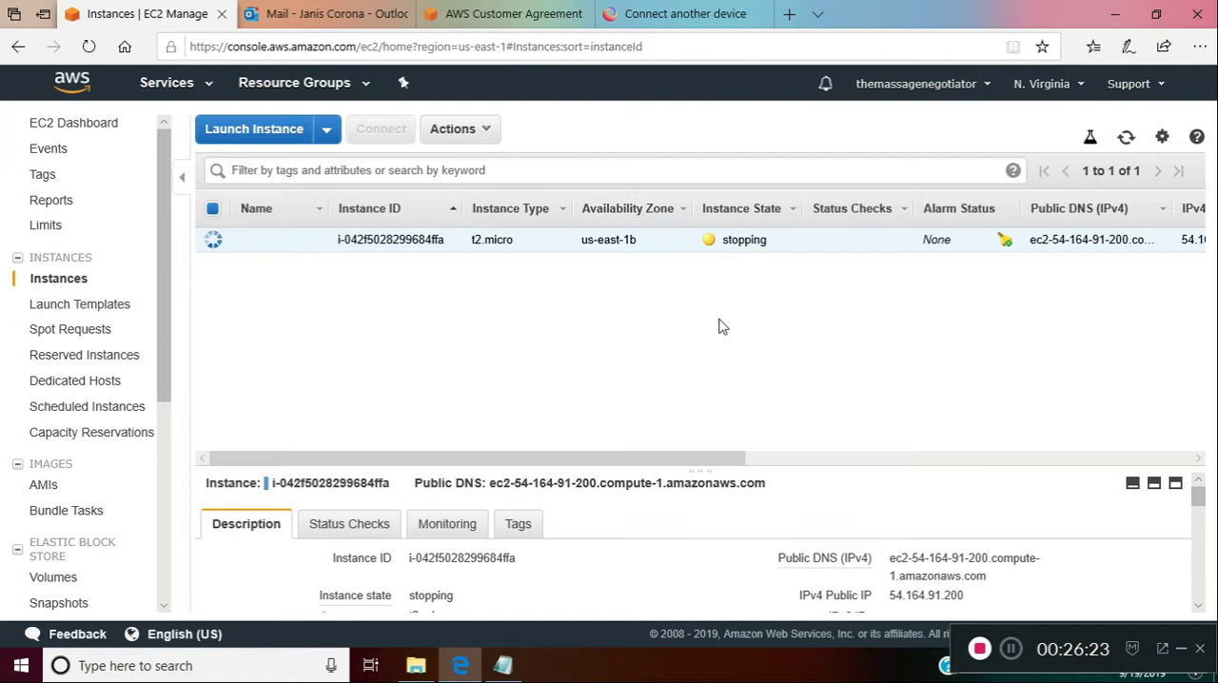
left_click(502, 665)
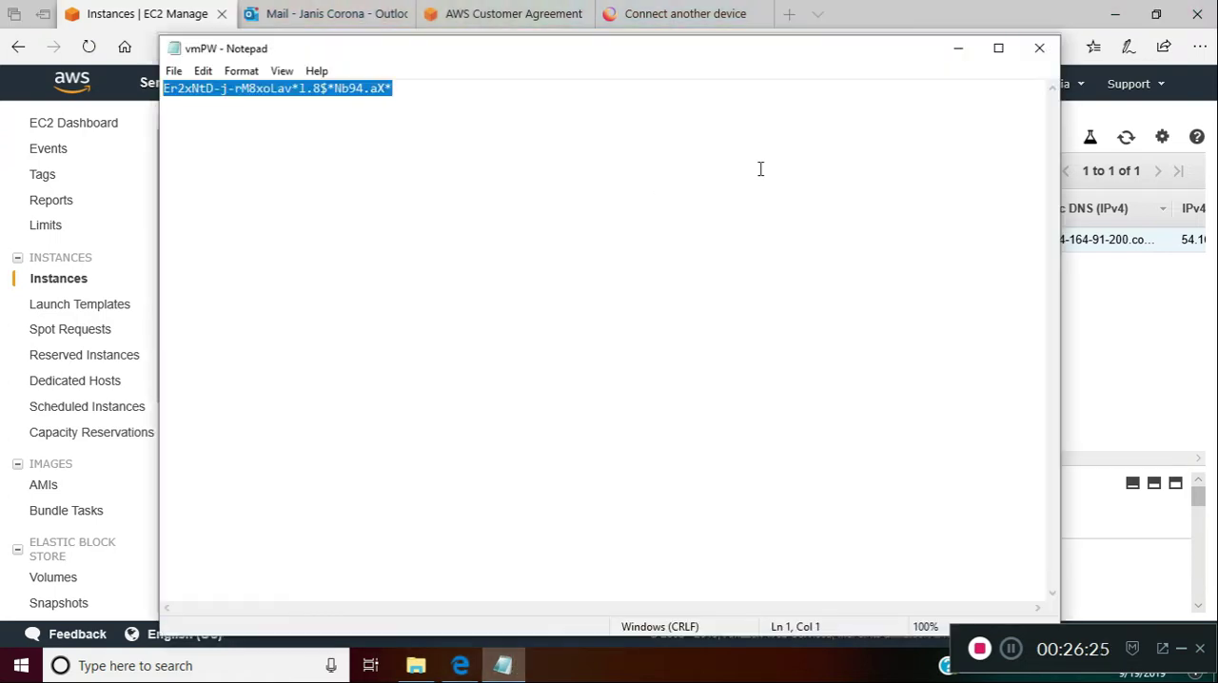
left_click(1040, 48)
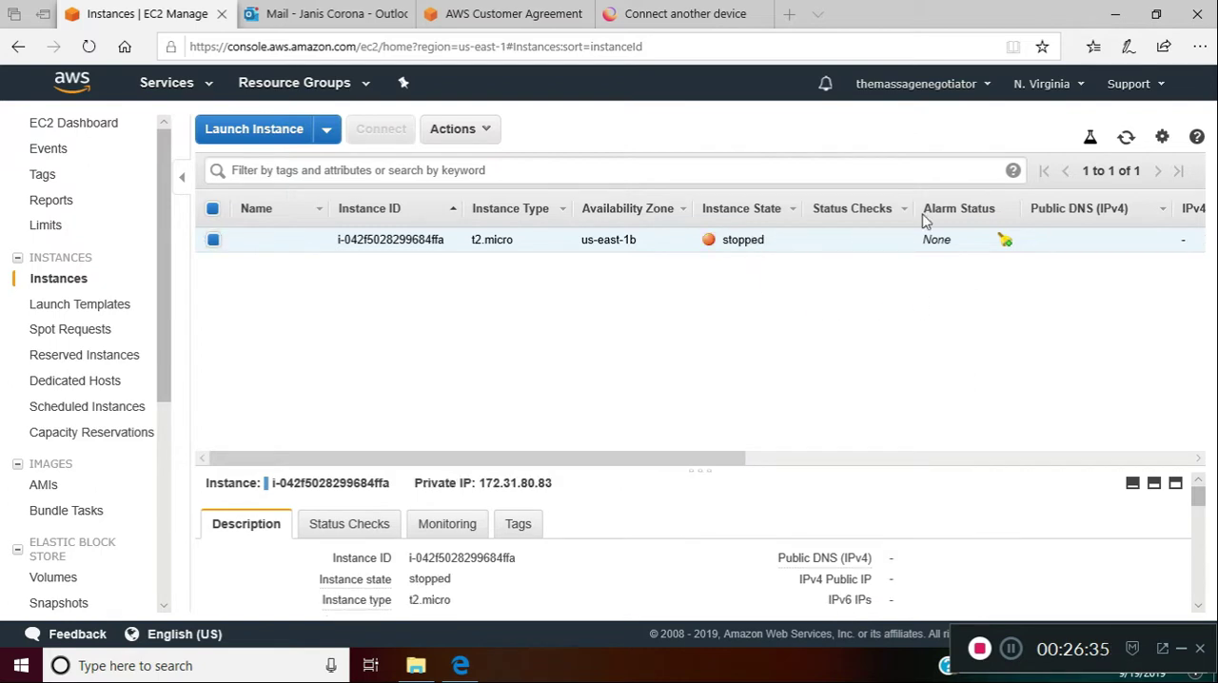
Open the account's Billing & Cost Management Dashboard and review the month-to-date spend
left_click(1146, 87)
left_click(985, 87)
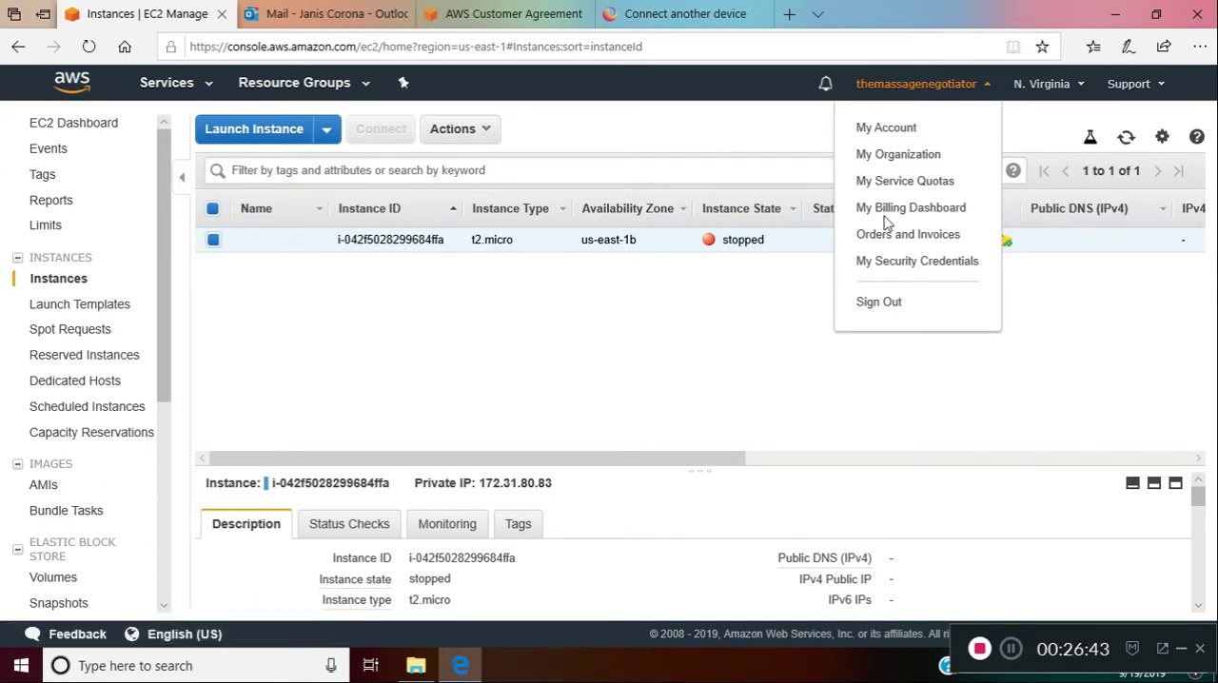
left_click(918, 239)
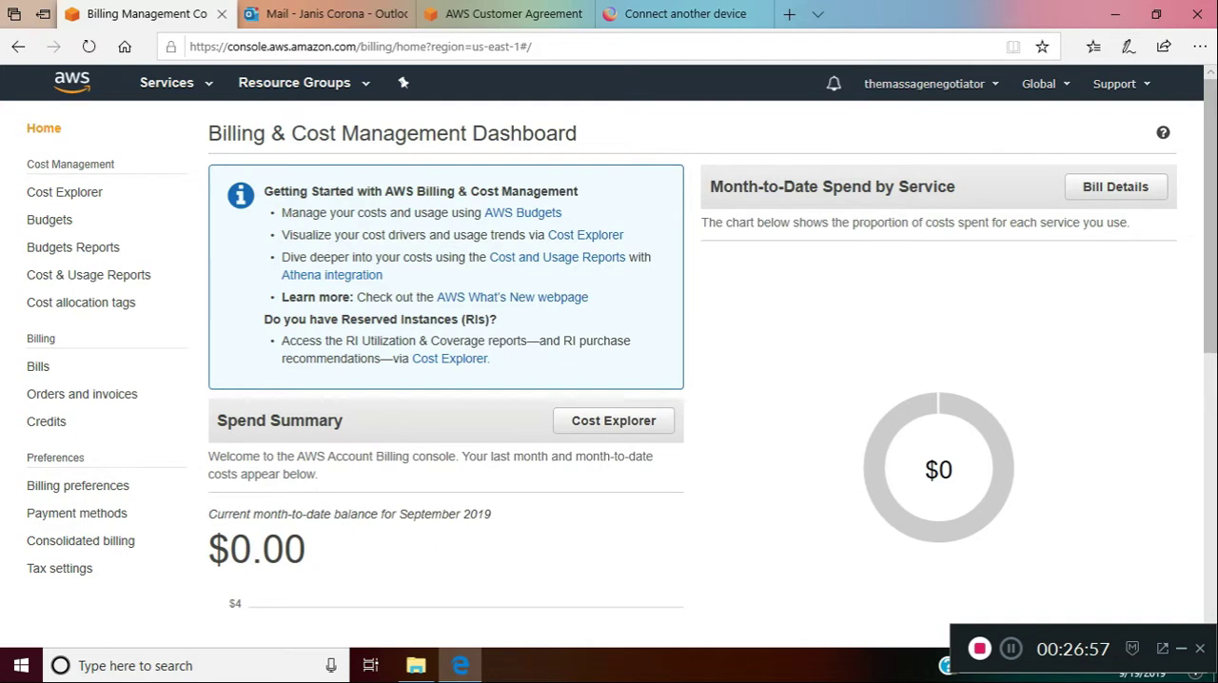
mouse_move(1211, 201)
left_mouse_down()
mouse_move(1215, 487)
mouse_move(1215, 210)
left_mouse_up()
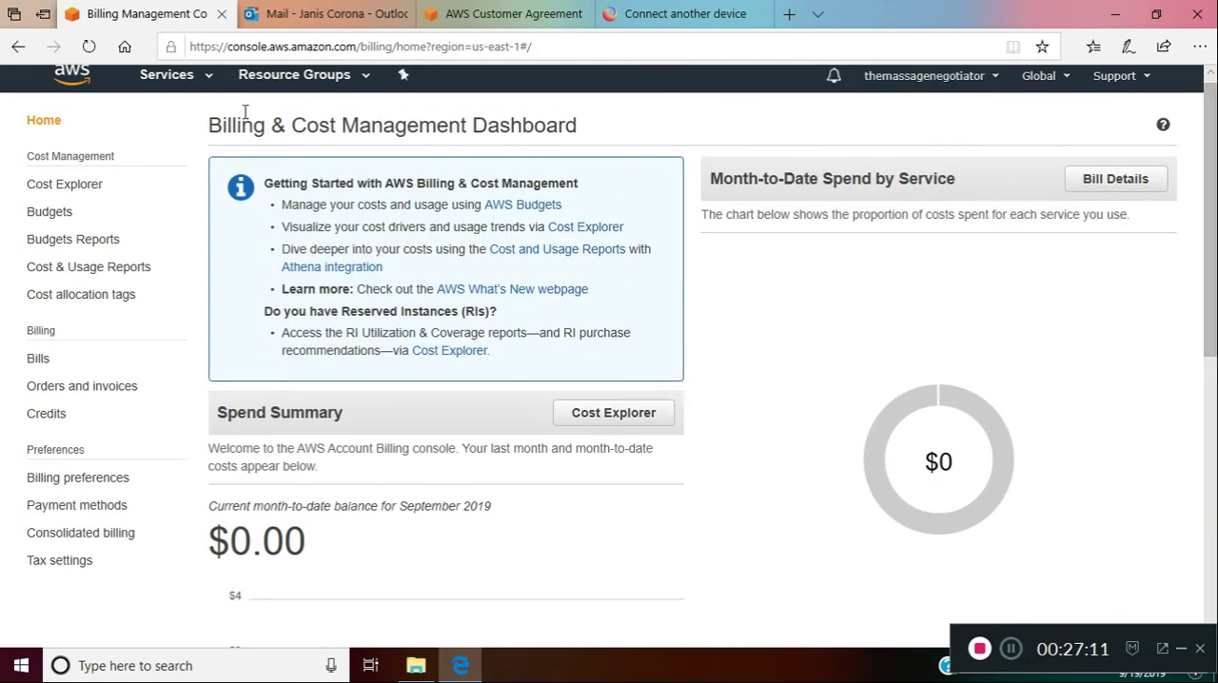
Open the full list of AWS services and look through its categories
left_click(190, 82)
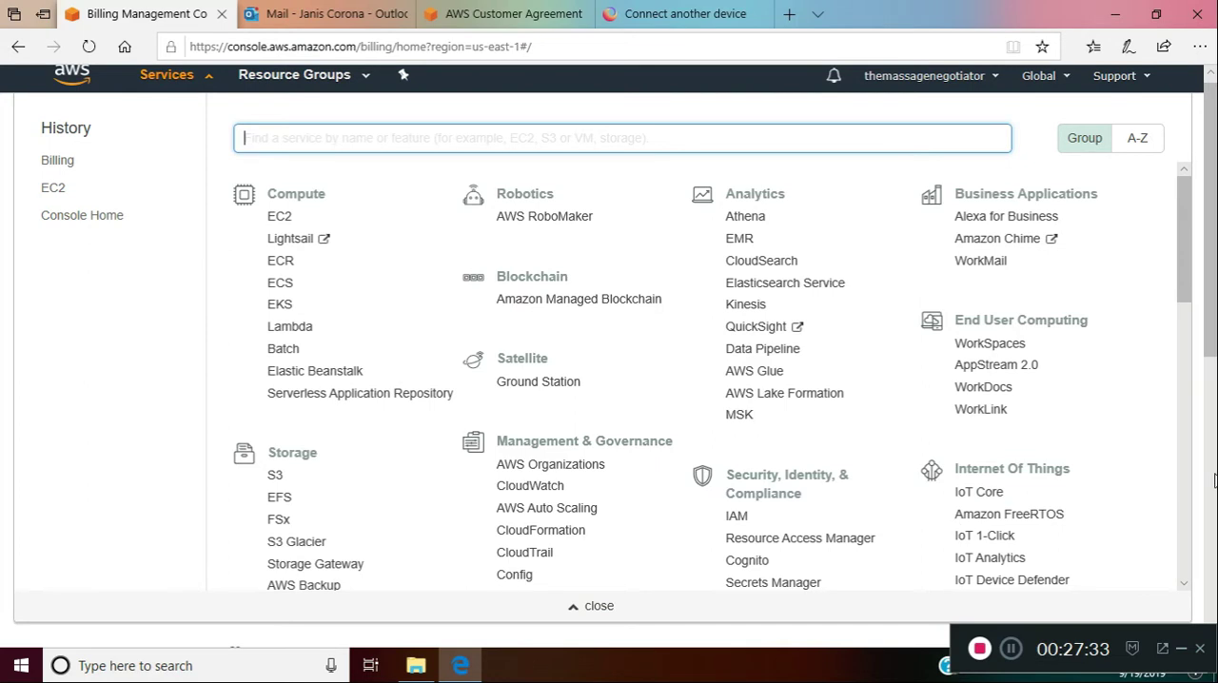
left_click_drag(1186, 205, 1188, 348)
left_click_drag(1187, 376, 1185, 188)
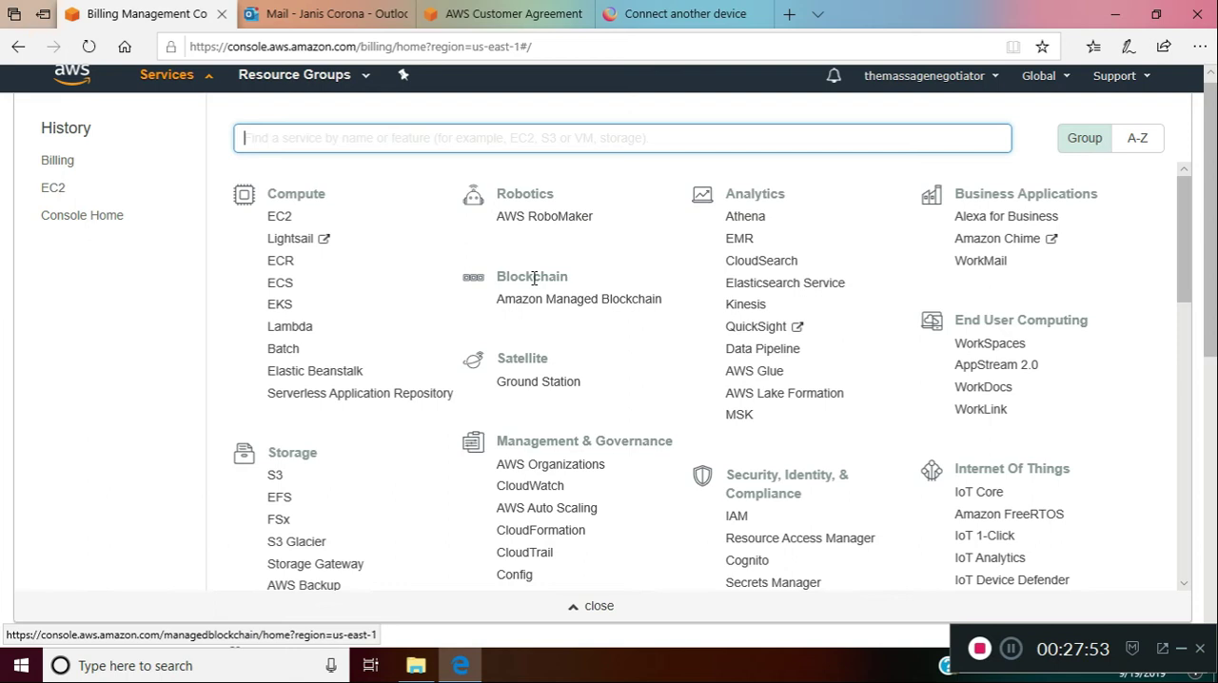